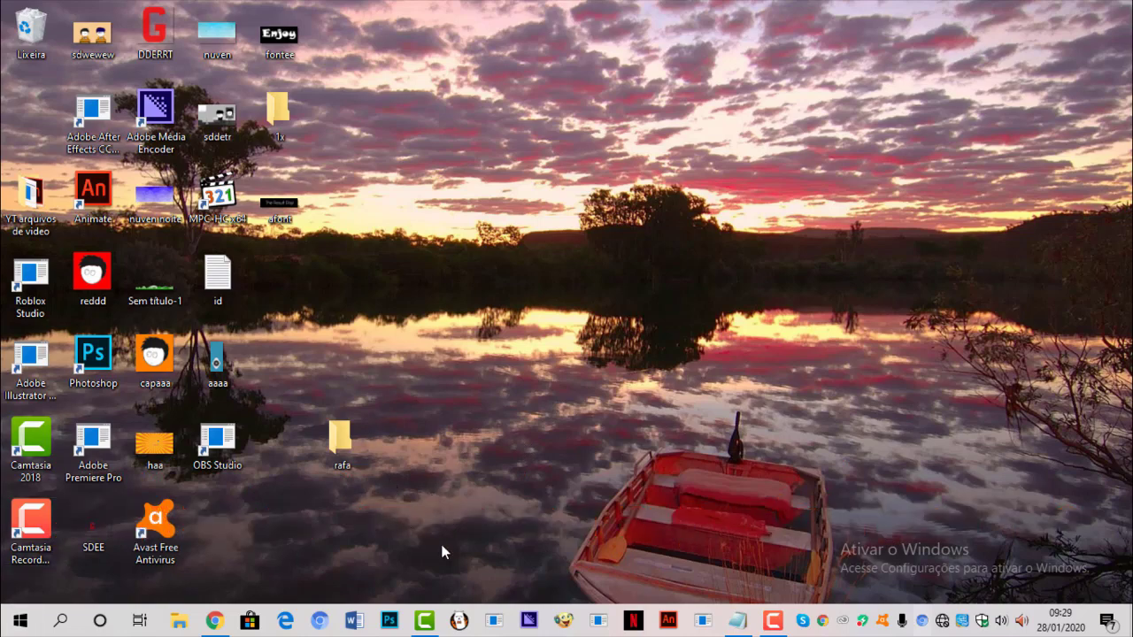
- Launch FireAlpaca, dismiss the startup advert and minimize the window to return to the desktop
left_click(469, 623)
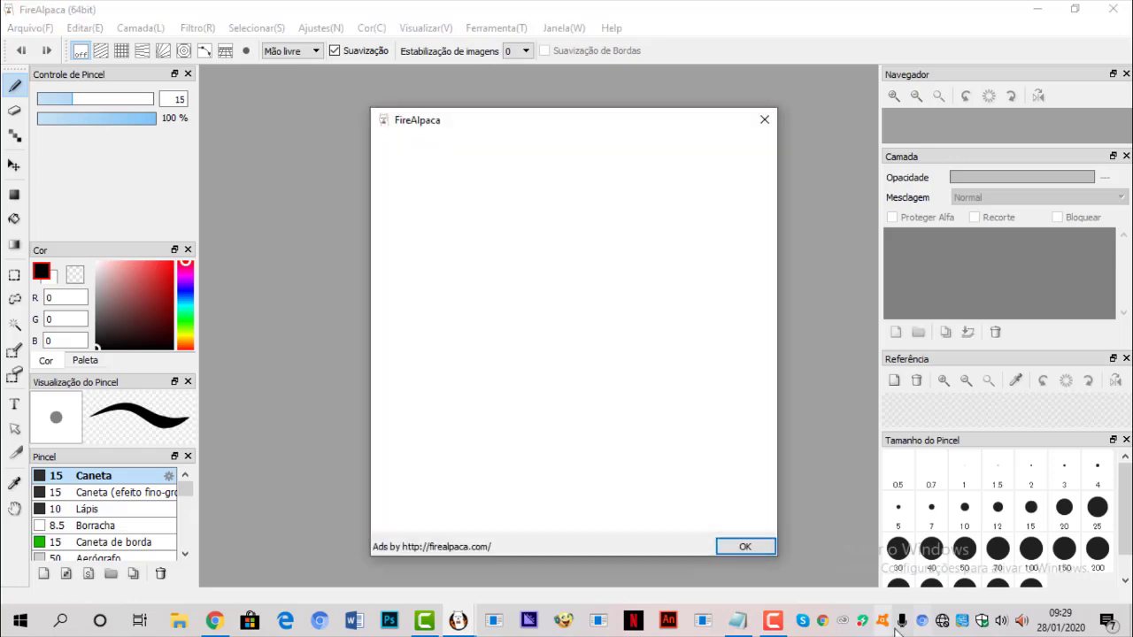
left_click(746, 546)
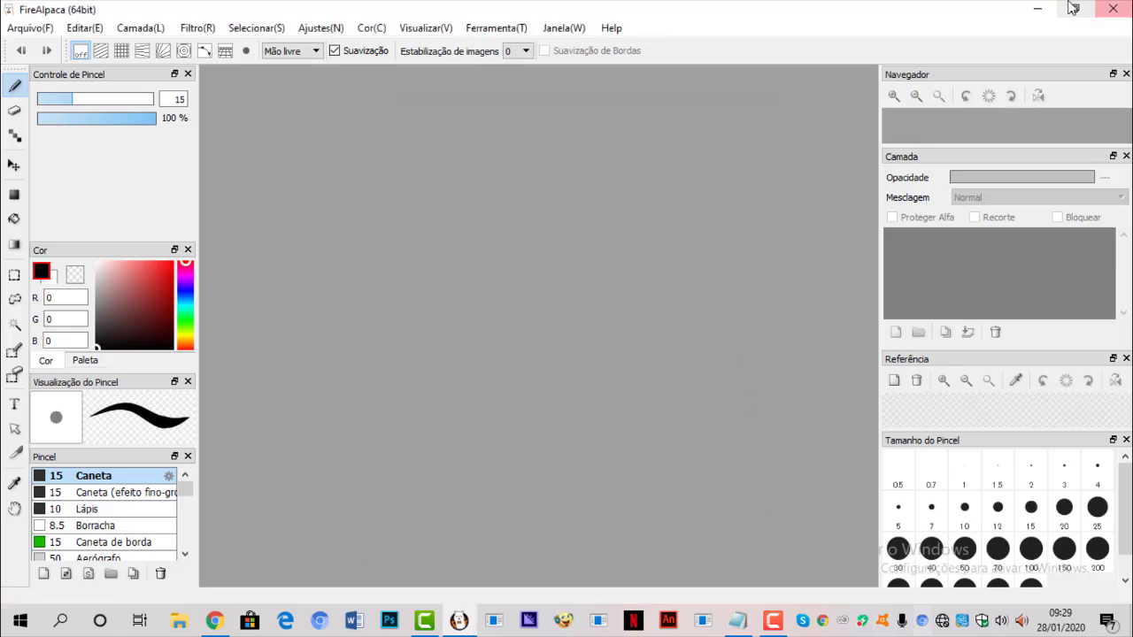
left_click(1039, 8)
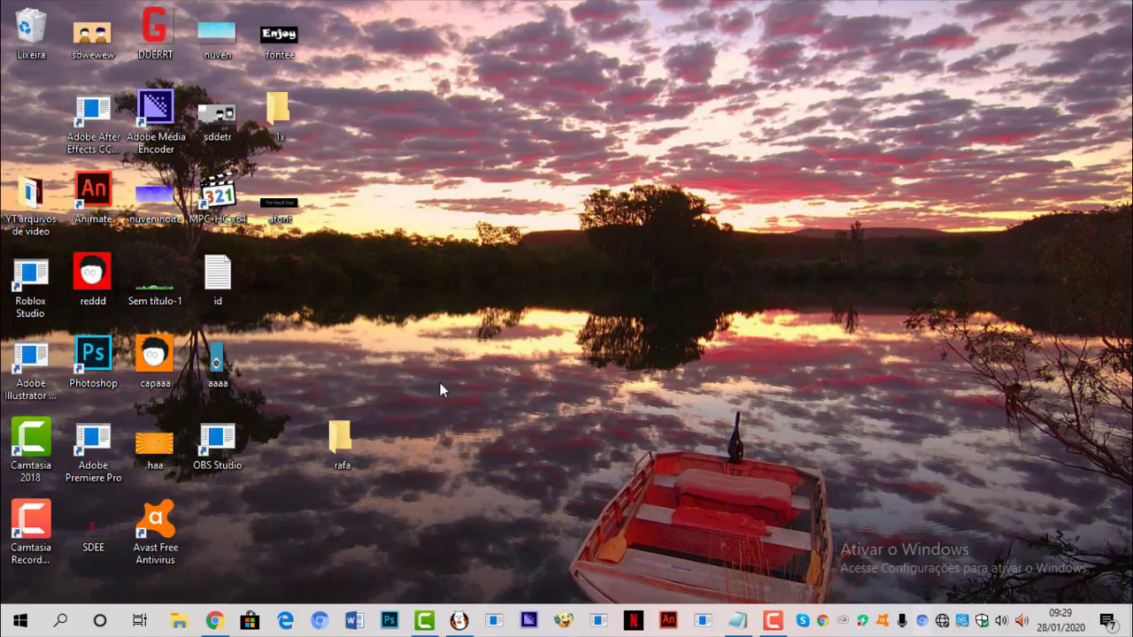
- Open the new rafa PSD from the rafa desktop folder in FireAlpaca
left_click(351, 437)
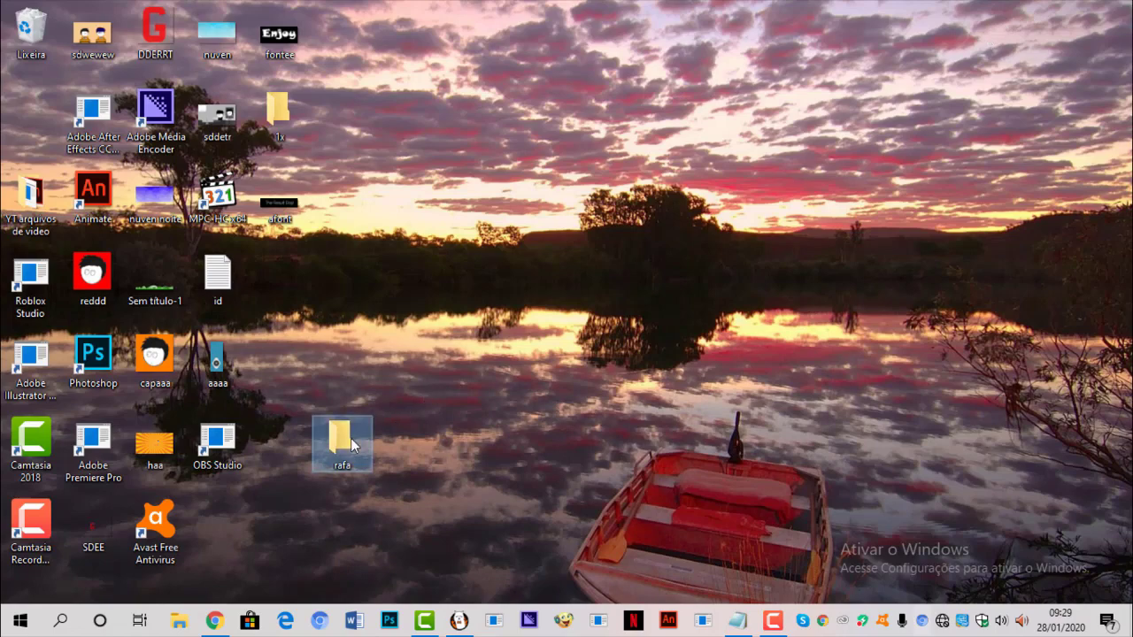
double_click(351, 443)
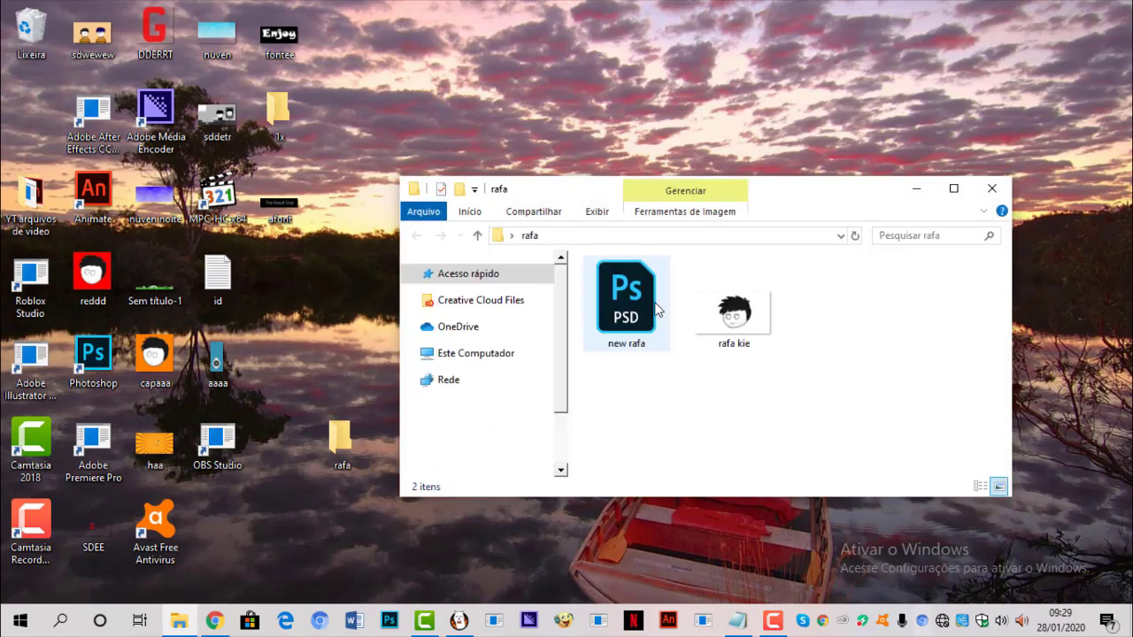
left_click_drag(656, 310, 536, 419)
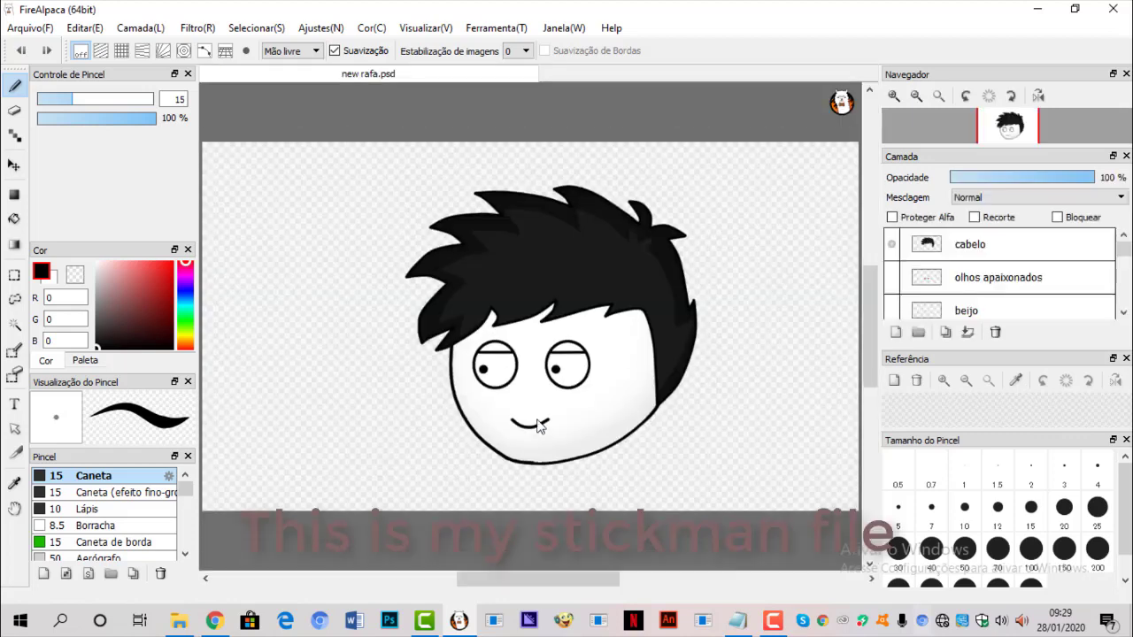
scroll(420, 298, "up", 1)
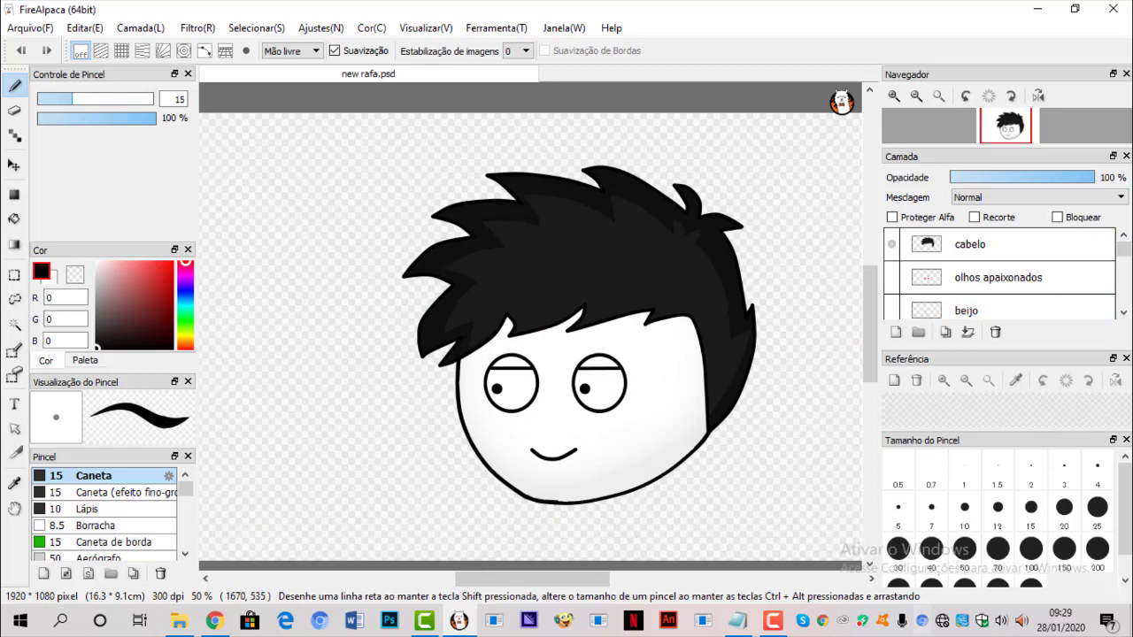
- Hide and show the cabelo and cabeça layers to examine the parts of the character's head
left_click(892, 243)
left_click(891, 245)
left_click(891, 245)
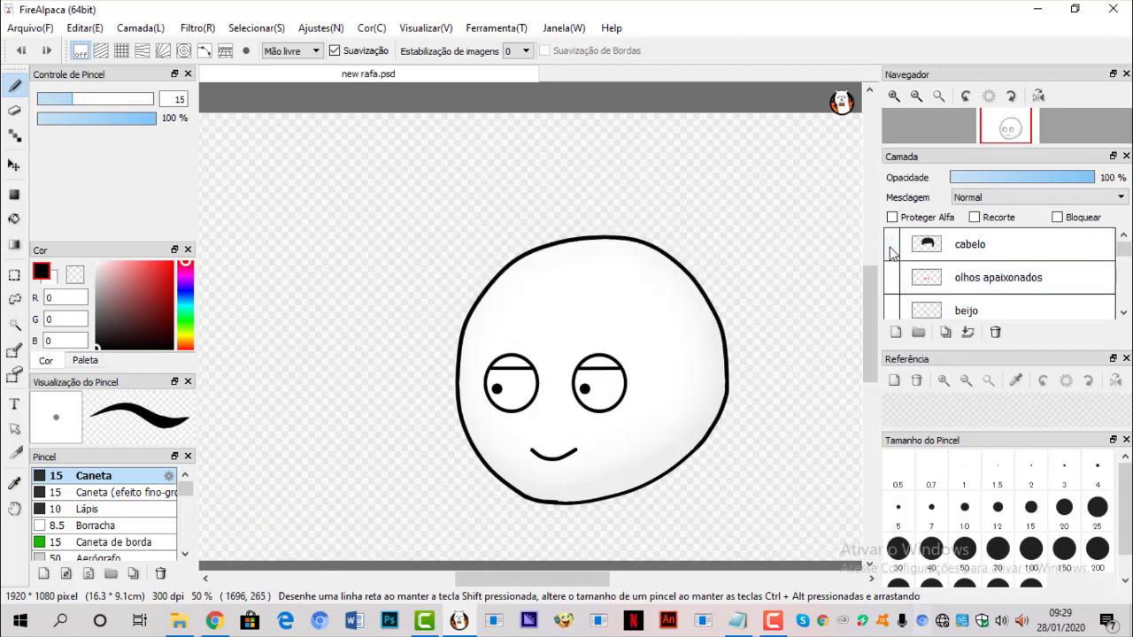
left_click(892, 245)
scroll(1062, 265, "down", 6)
left_click(955, 279)
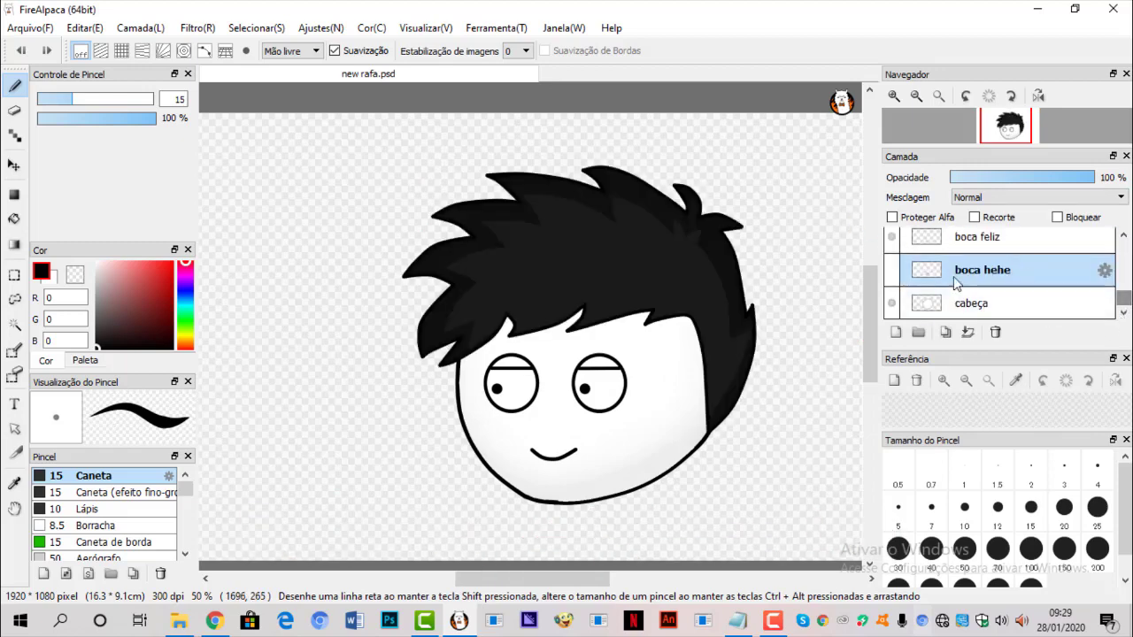
left_click(892, 304)
left_click(892, 304)
- Toggle the visibility of the boca feliz, olhos and palpebras layers to examine the separate face parts
scroll(896, 293, "up", 2)
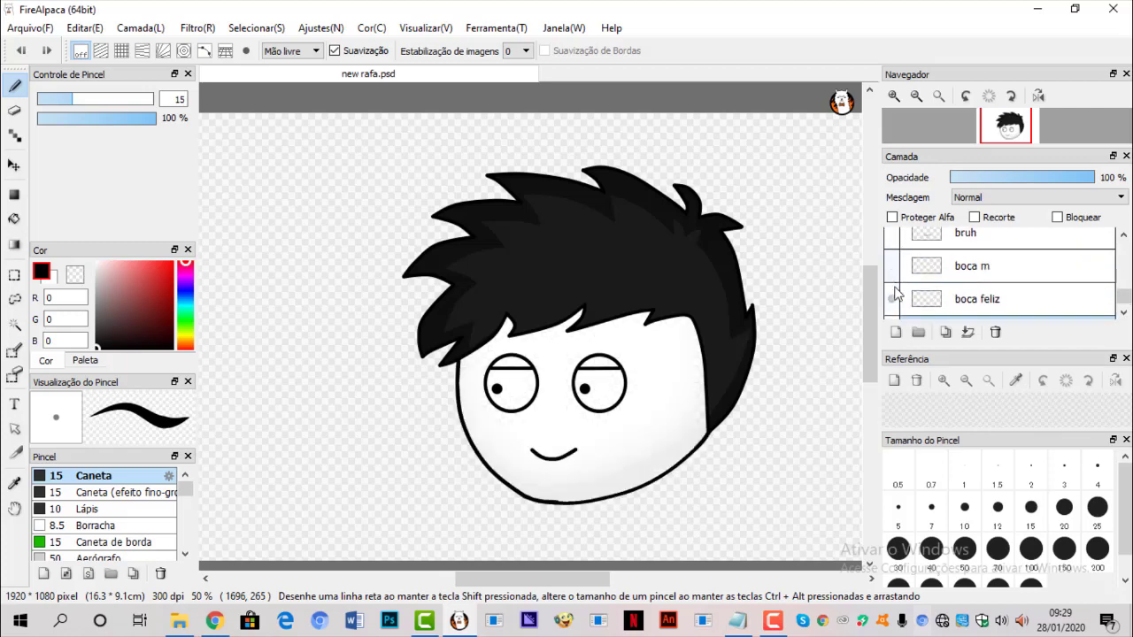
left_click(892, 298)
scroll(894, 297, "up", 3)
left_click(892, 268)
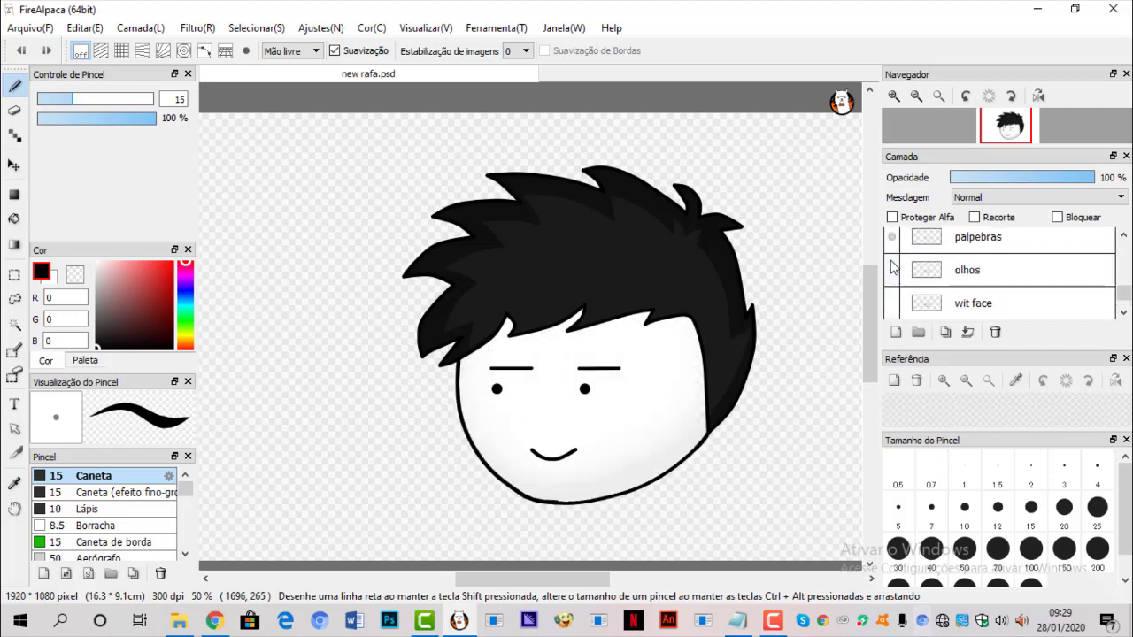
left_click(891, 267)
left_click(891, 267)
left_click(892, 268)
left_click(891, 267)
left_click(891, 267)
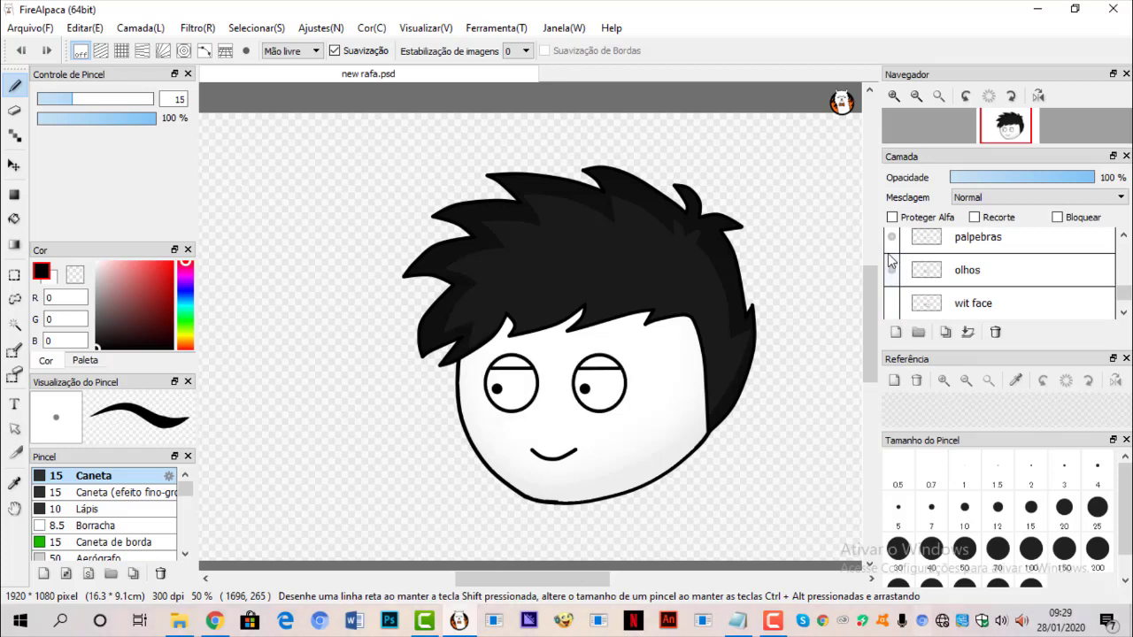
left_click(892, 239)
scroll(898, 252, "up", 1)
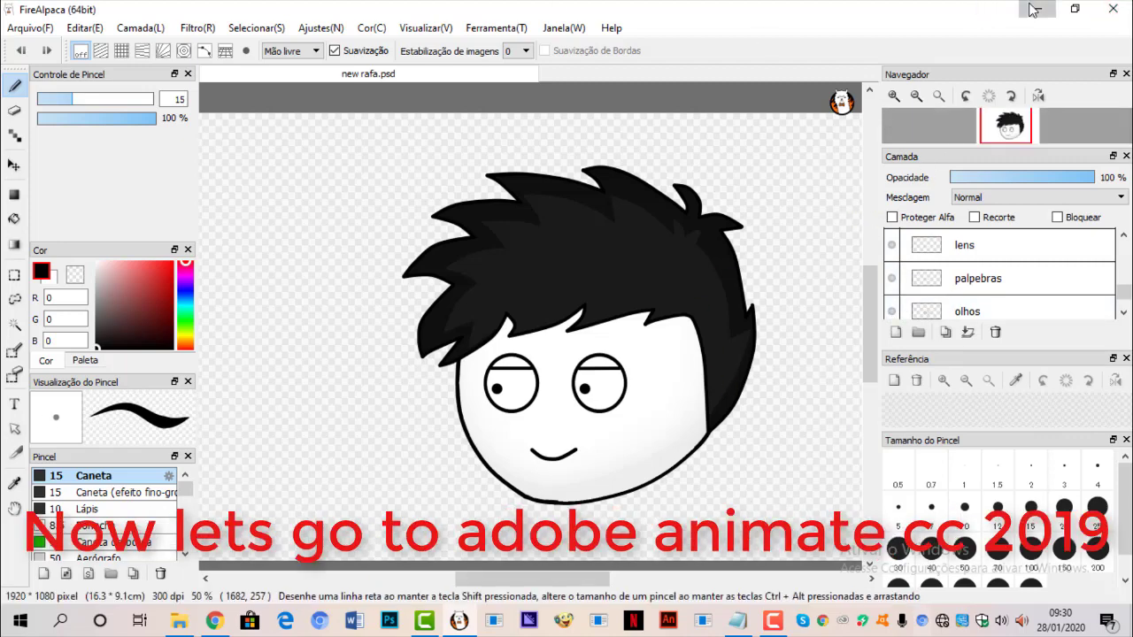
- Minimize the open windows, switch to Adobe Animate and fit the stage to the window
left_click(1034, 9)
left_click(909, 189)
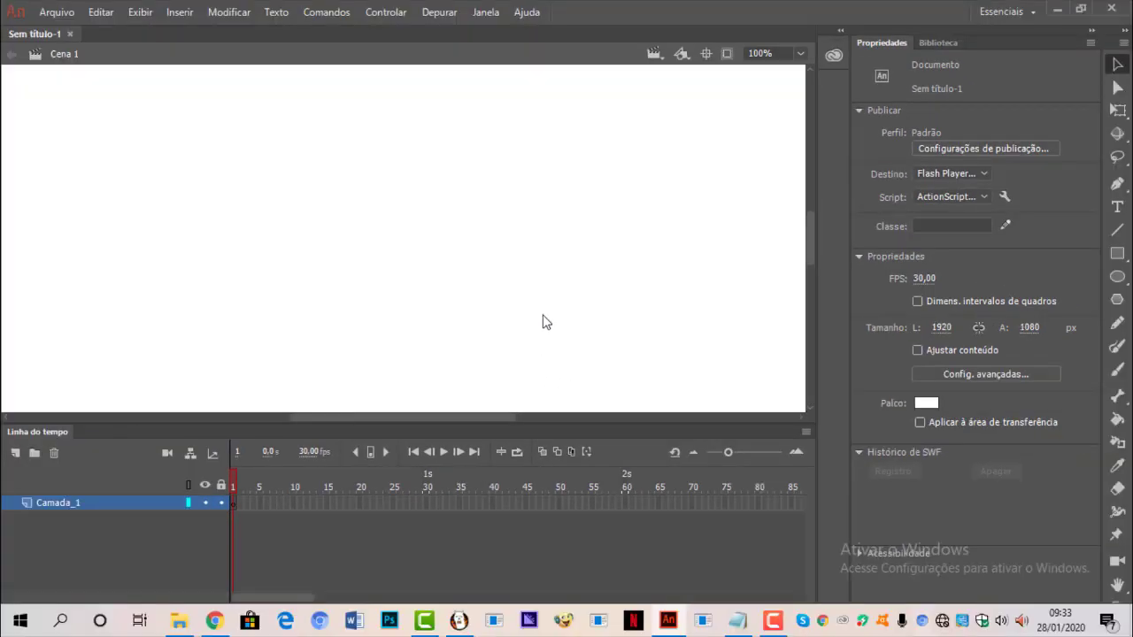
left_click(800, 55)
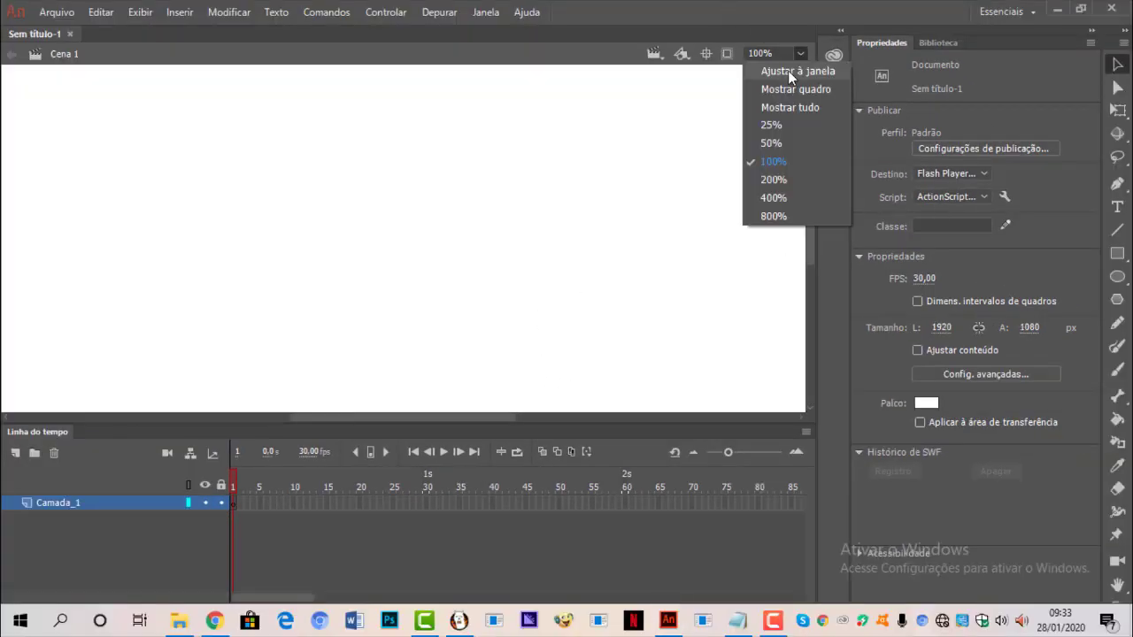
left_click(788, 71)
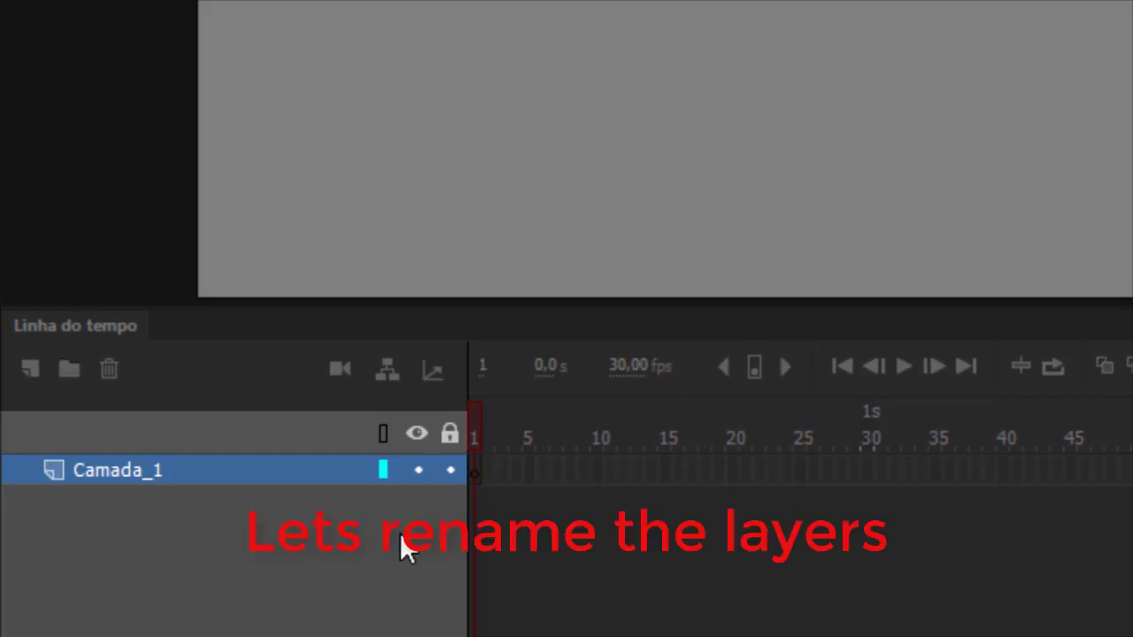
- Rename the layer Camada_1 to leg_1
double_click(185, 466)
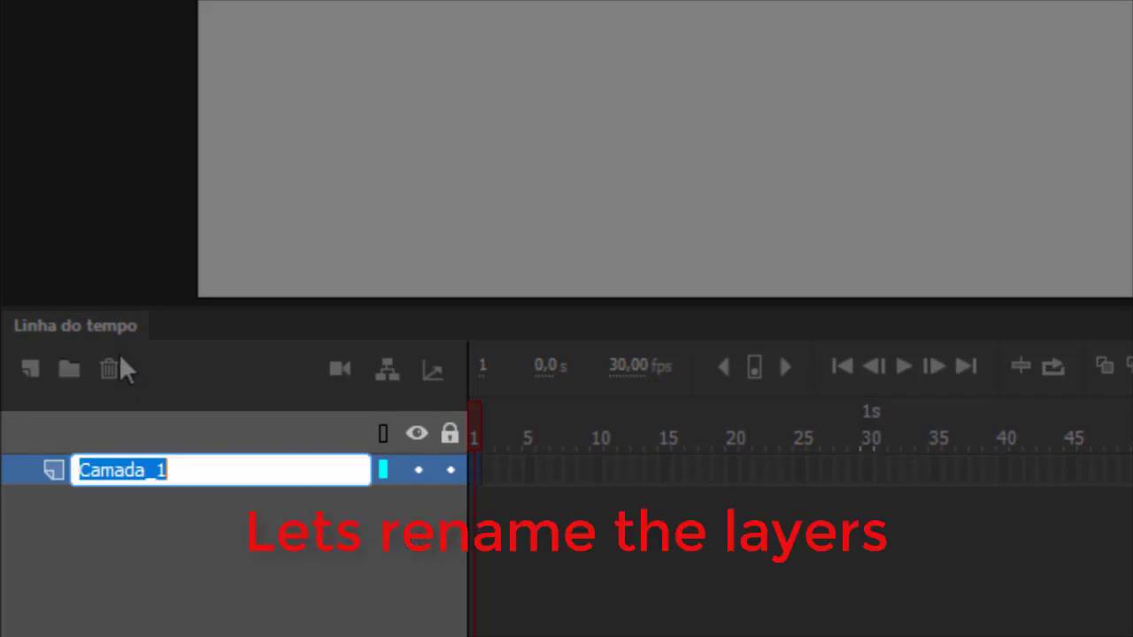
type("leg 1")
key("Return")
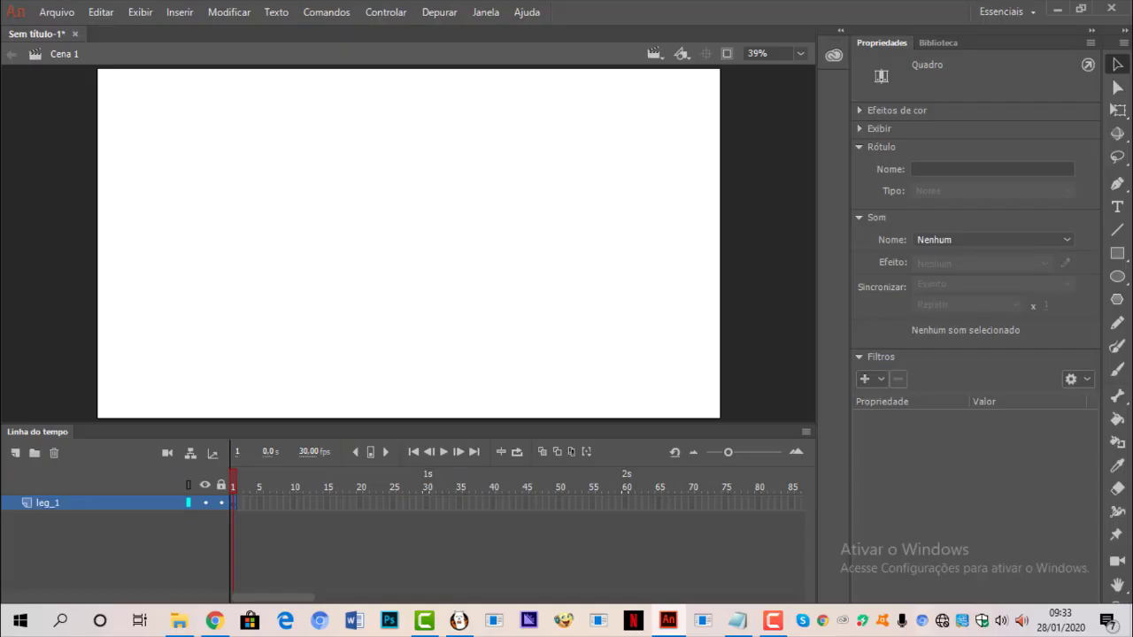
- Set the Line tool's stroke to 9 and draw a slanted line for the first leg in the stage's lower middle
left_click(1116, 232)
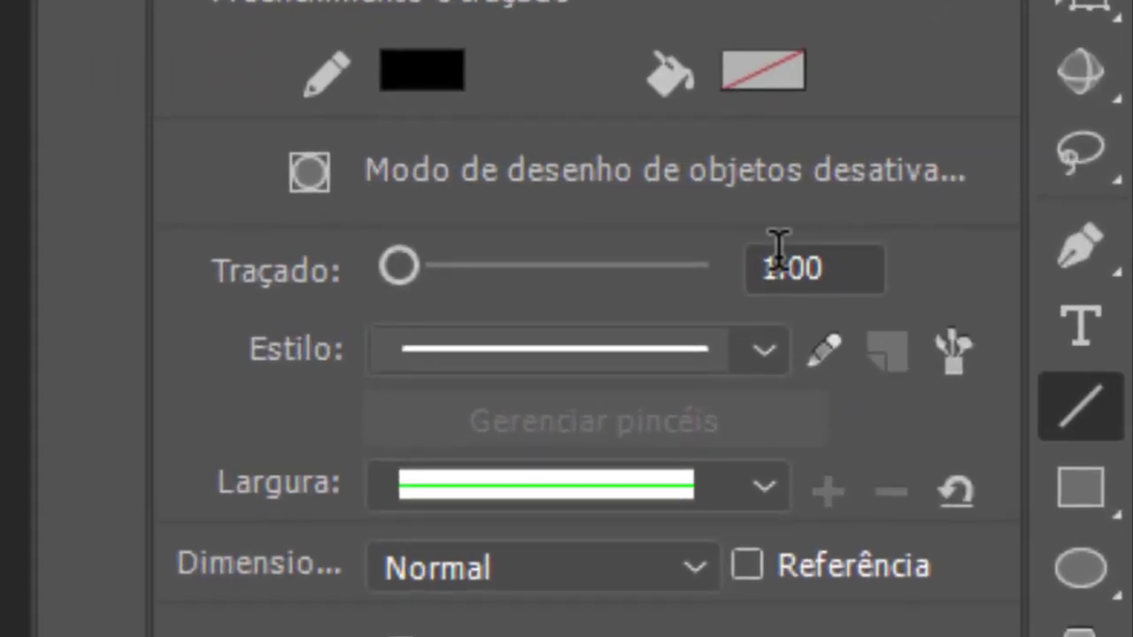
double_click(777, 261)
type("9")
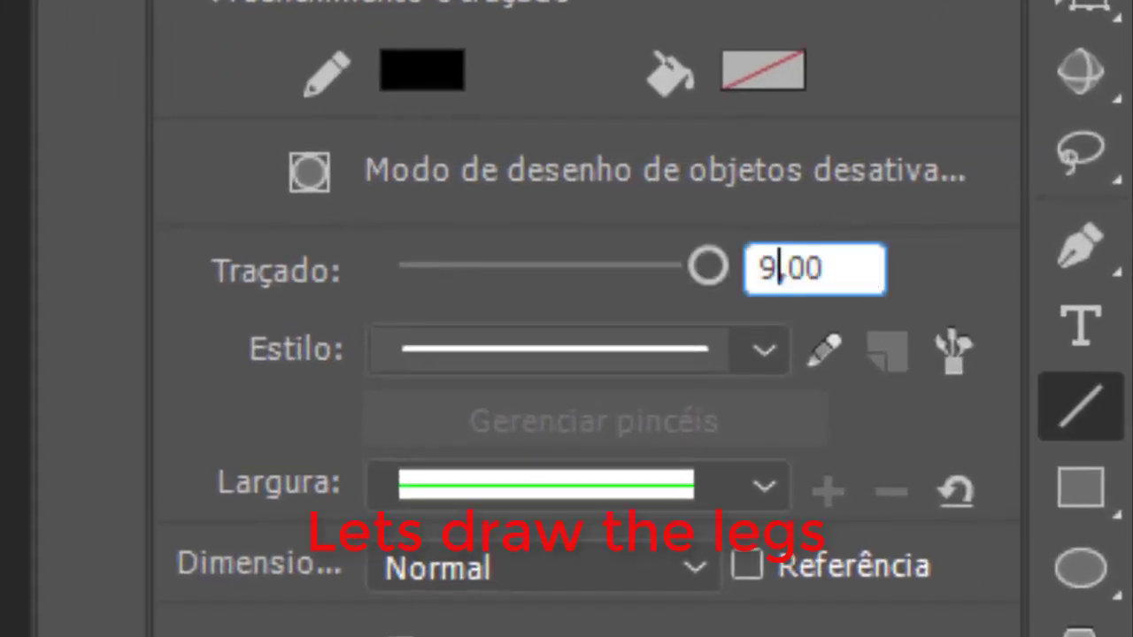
key("Return")
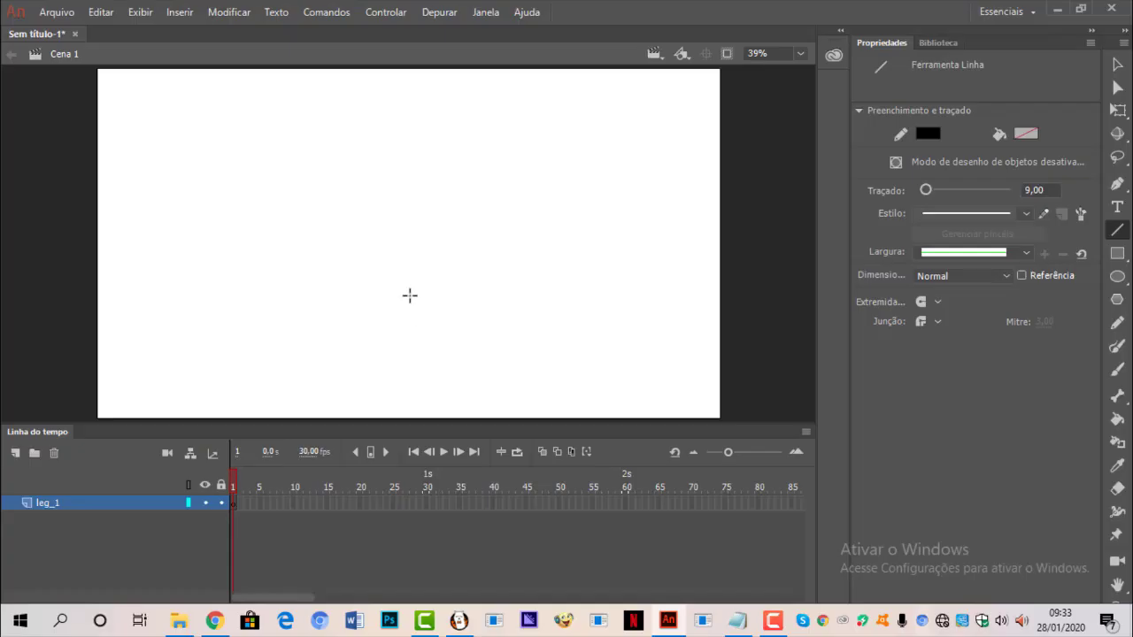
left_click_drag(383, 385, 385, 394)
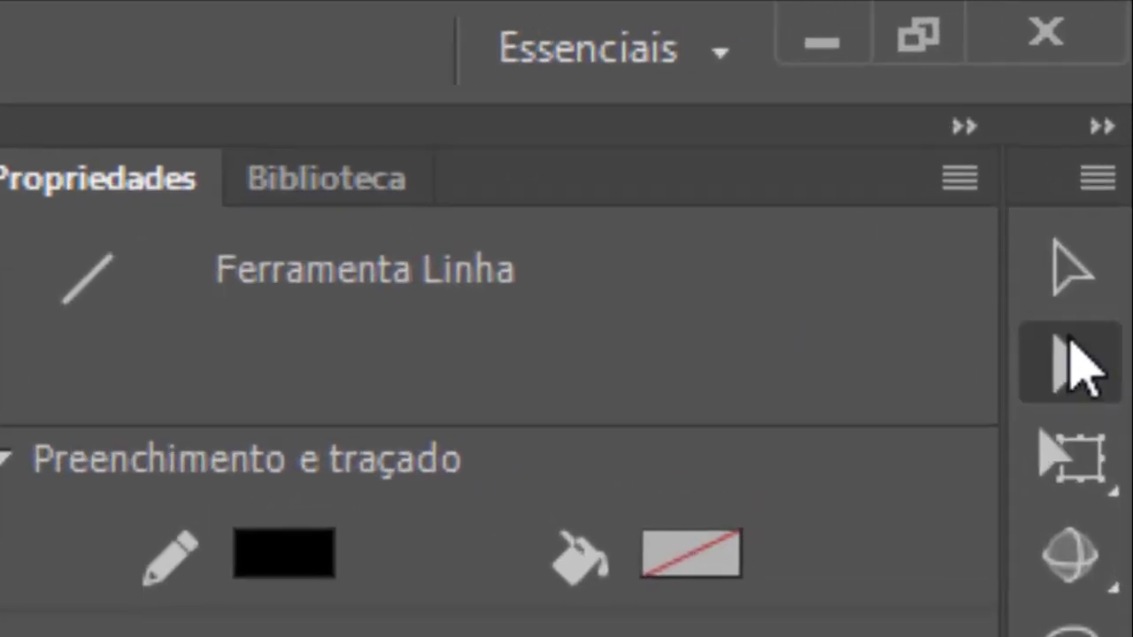
- Bend the leg line outward into a curve and move its lower end outward
left_click(1070, 269)
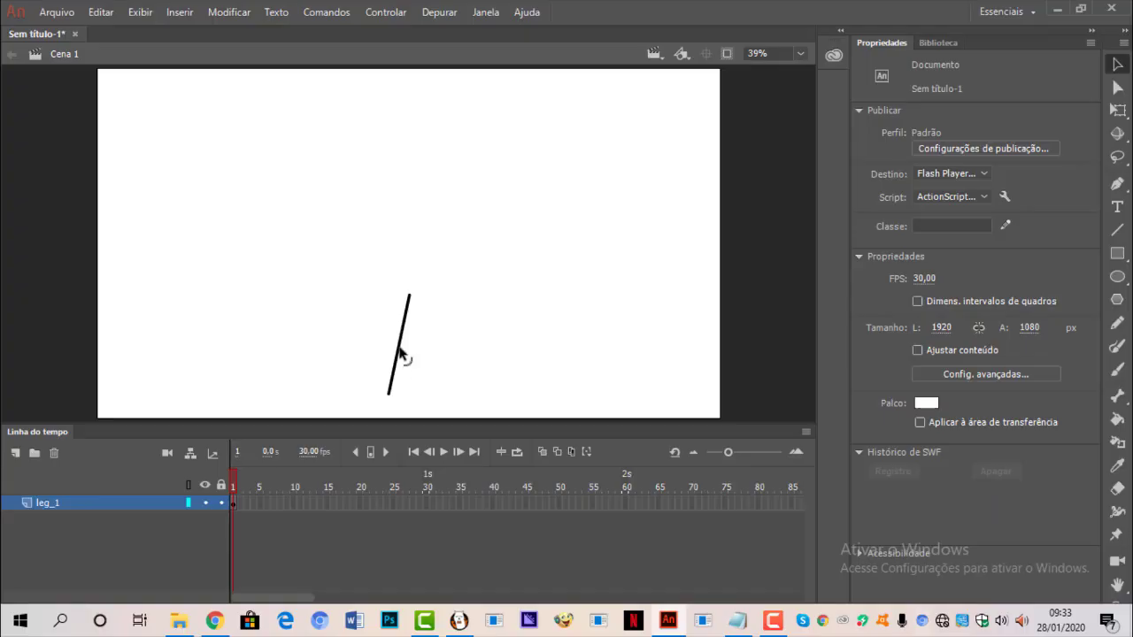
mouse_move(400, 352)
left_mouse_down()
mouse_move(381, 354)
mouse_move(396, 352)
left_mouse_up()
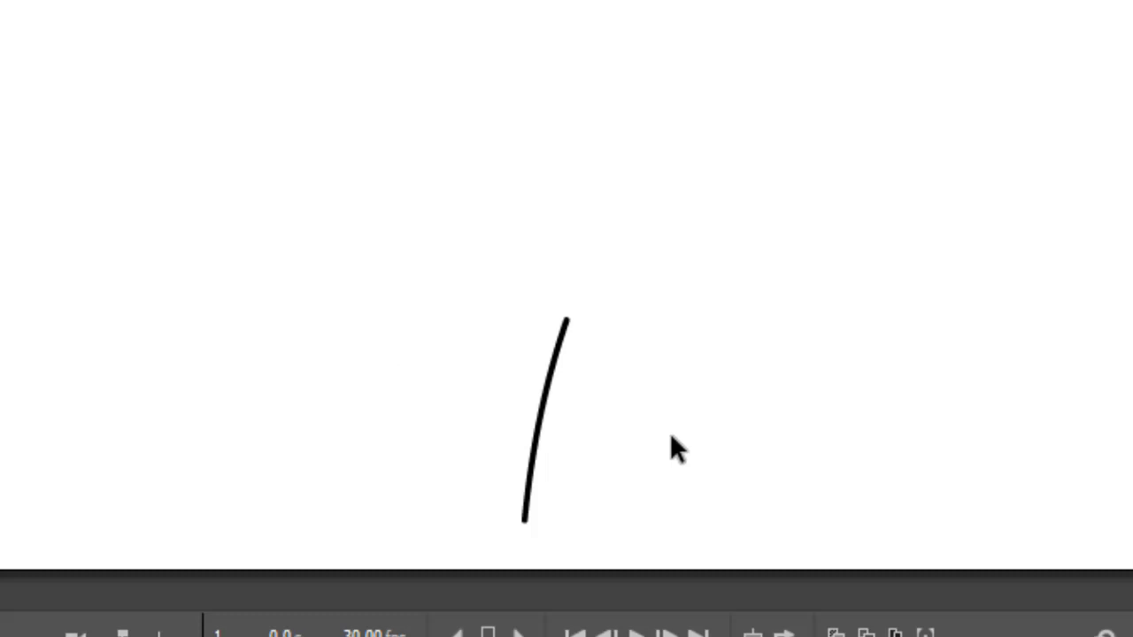
mouse_move(389, 394)
left_mouse_down()
mouse_move(364, 393)
mouse_move(381, 392)
left_mouse_up()
left_click_drag(657, 441, 501, 250)
mouse_move(526, 433)
left_mouse_down()
mouse_move(505, 432)
mouse_move(523, 456)
mouse_move(508, 443)
mouse_move(508, 472)
mouse_move(537, 410)
mouse_move(511, 457)
mouse_move(520, 423)
left_mouse_up()
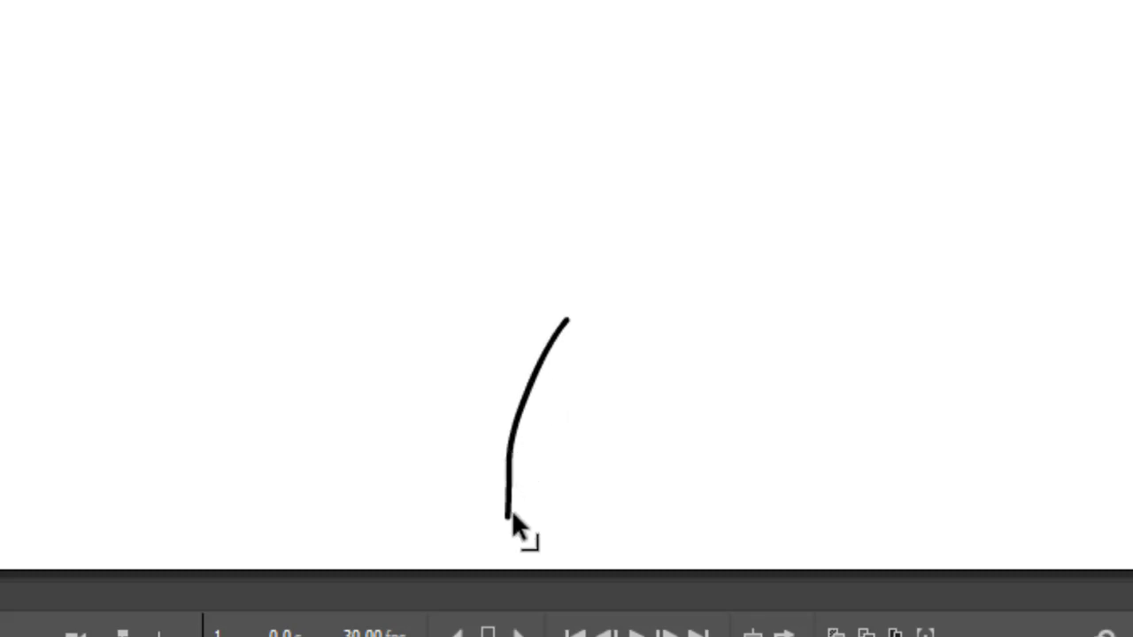
- Try to refine the first leg by reshaping its lower part and extending its upper end
mouse_move(510, 503)
left_mouse_down()
mouse_move(489, 476)
mouse_move(501, 475)
left_mouse_up()
left_click_drag(564, 321, 577, 306)
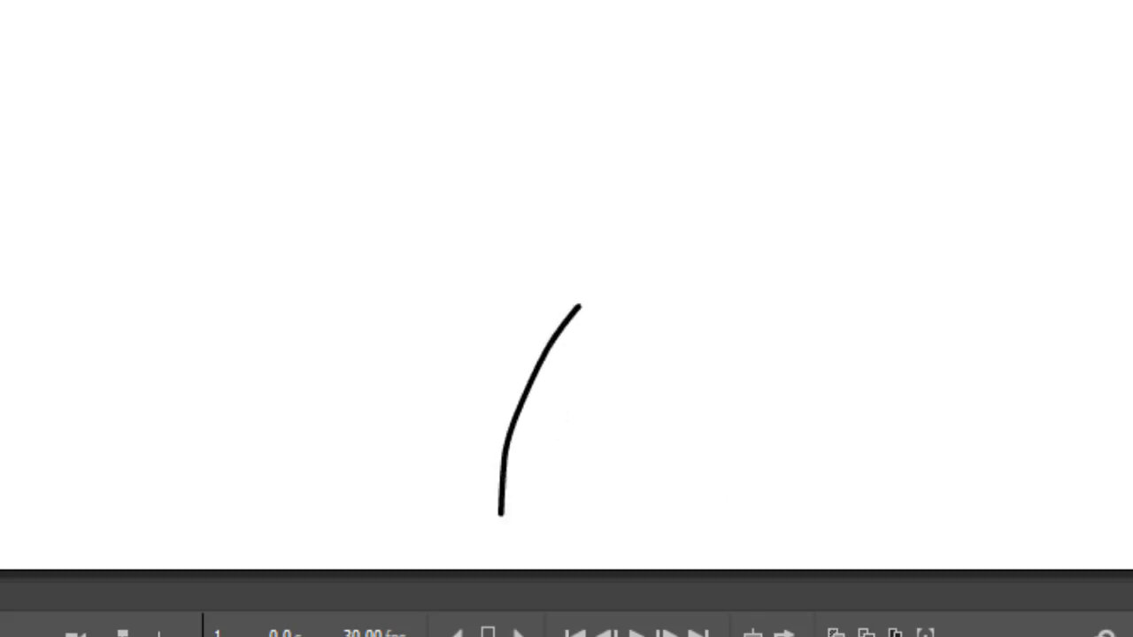
key("ctrl+equal")
key("ctrl+equal")
key("ctrl+equal")
scroll(662, 371, "up", 3)
scroll(519, 13, "down", 1)
key("ctrl+2")
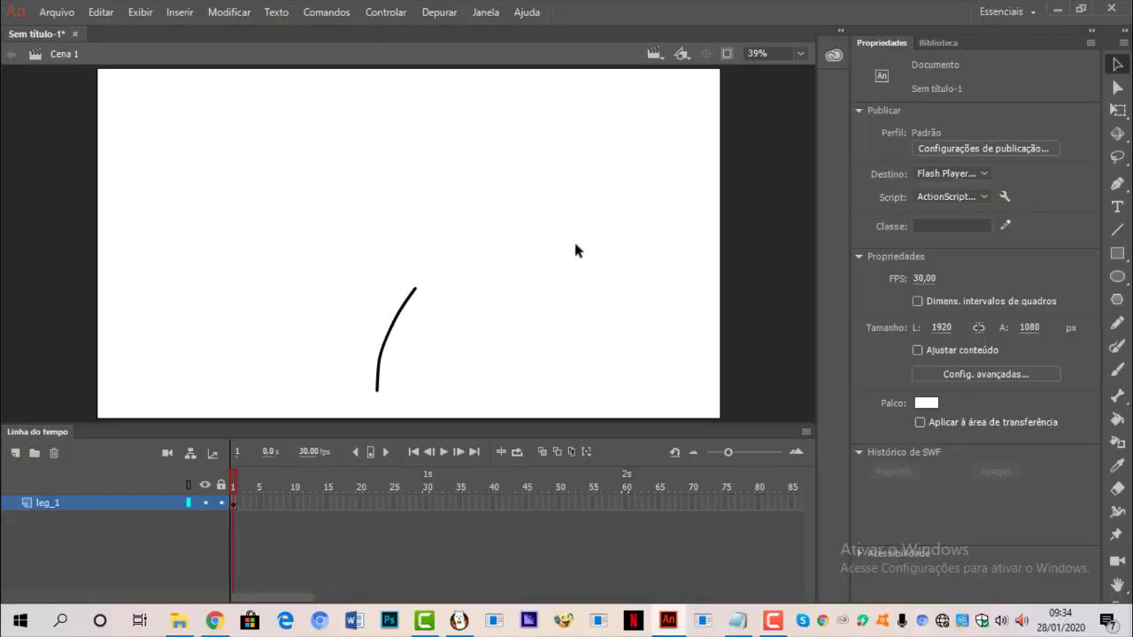
left_click_drag(585, 243, 483, 329)
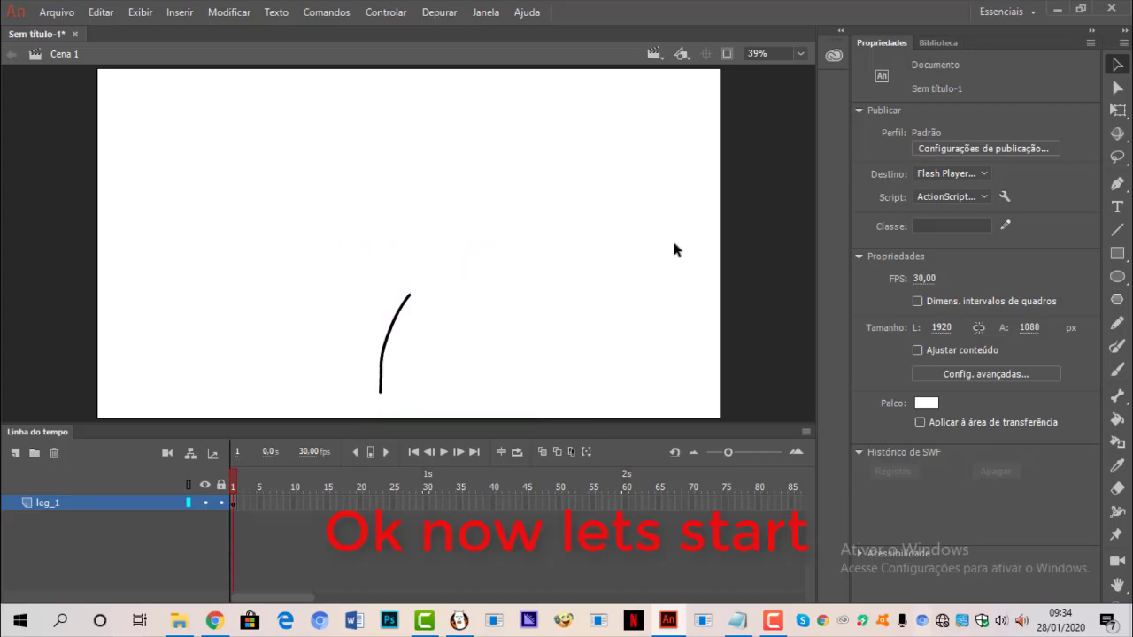
- Undo the last adjustments to the first leg's shape
key("ctrl+z")
key("ctrl+z")
key("ctrl+z")
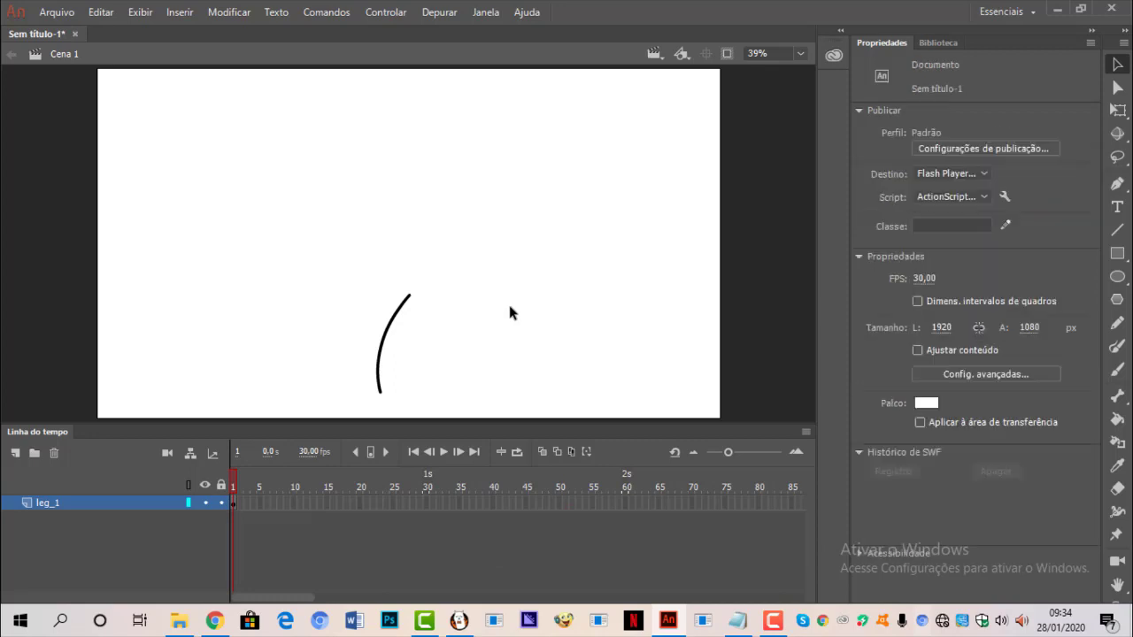
- Reduce the bend of the first leg and reposition its foot end so it curves gently downward
left_click_drag(379, 348, 390, 342)
left_click_drag(379, 392, 389, 393)
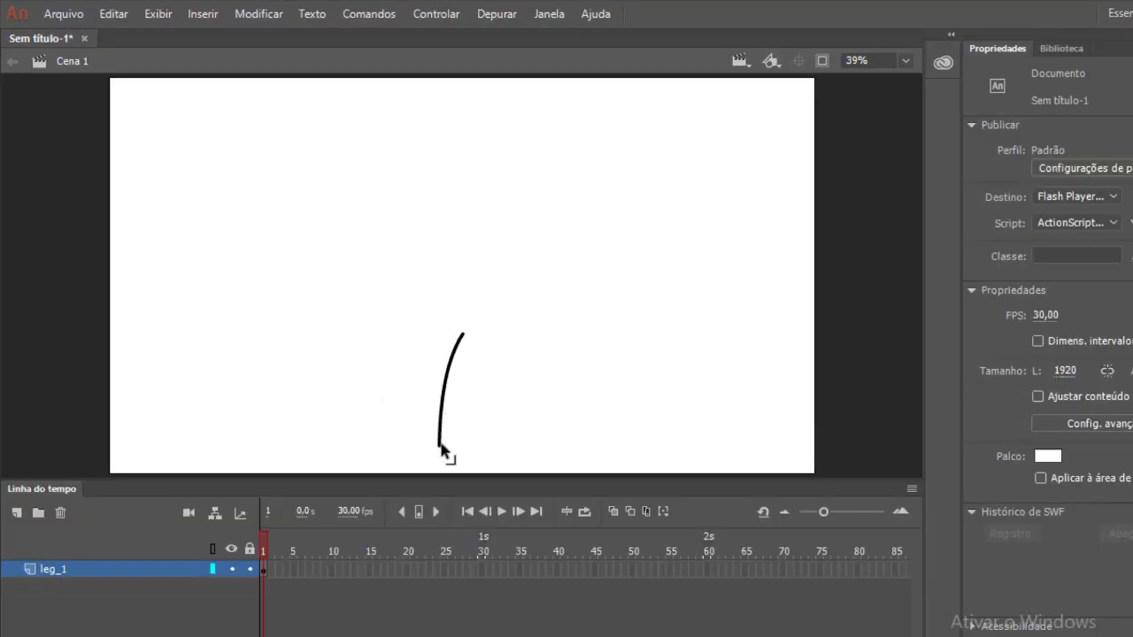
left_click_drag(441, 449, 428, 446)
- Add a layer named leg_2 and draw a second, slightly curved leg down from the top of the first leg
left_click(16, 513)
type("leg_2")
key("Return")
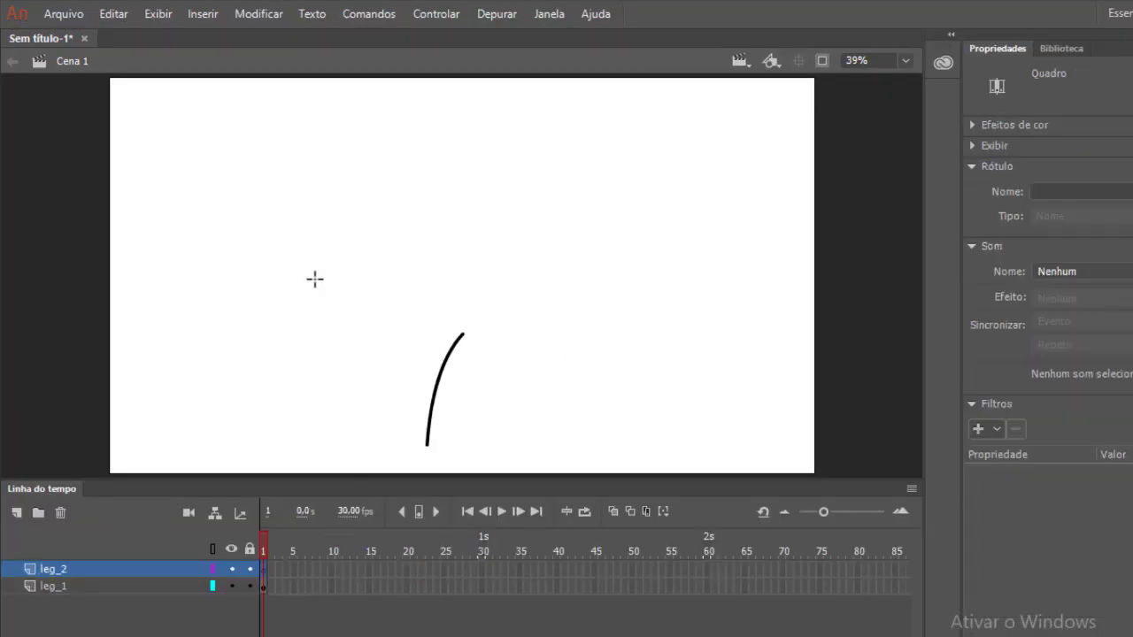
left_click_drag(463, 333, 485, 445)
key("v")
left_click_drag(477, 402, 471, 403)
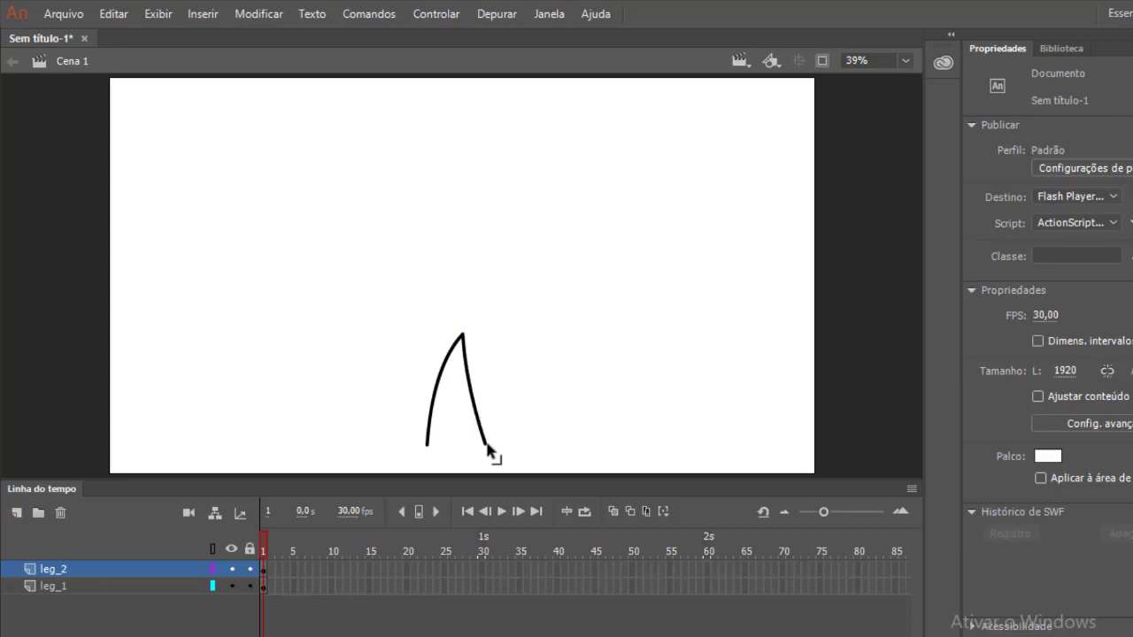
left_click_drag(486, 445, 489, 445)
- Add a layer named body and draw a vertical body line up from the top of the legs
left_click(16, 512)
type("p")
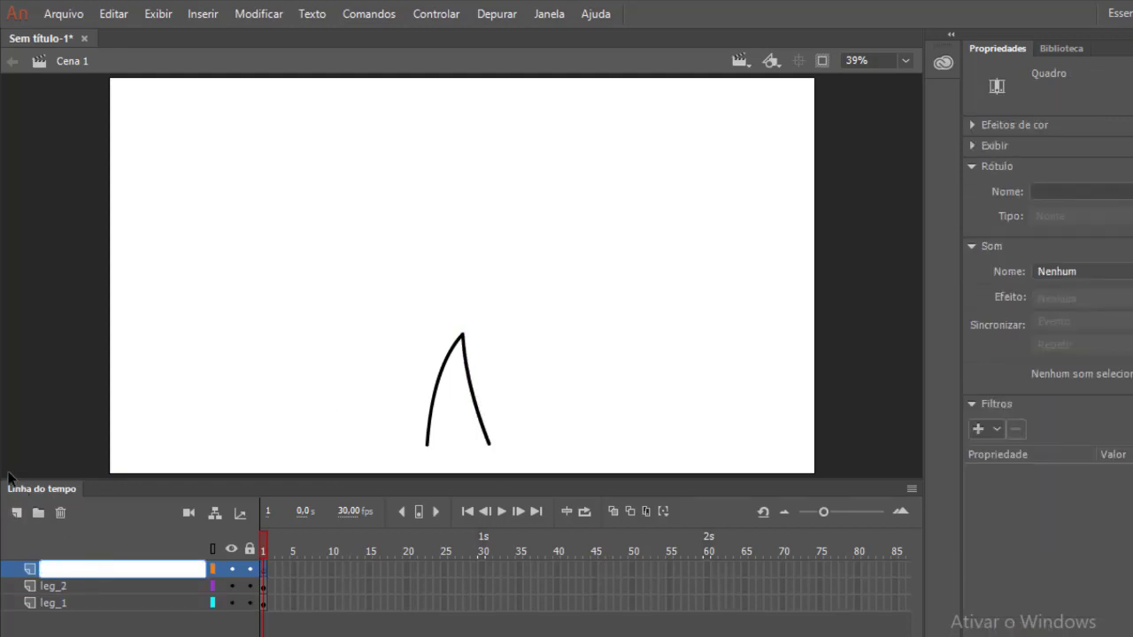
type("body")
key("Return")
key("p")
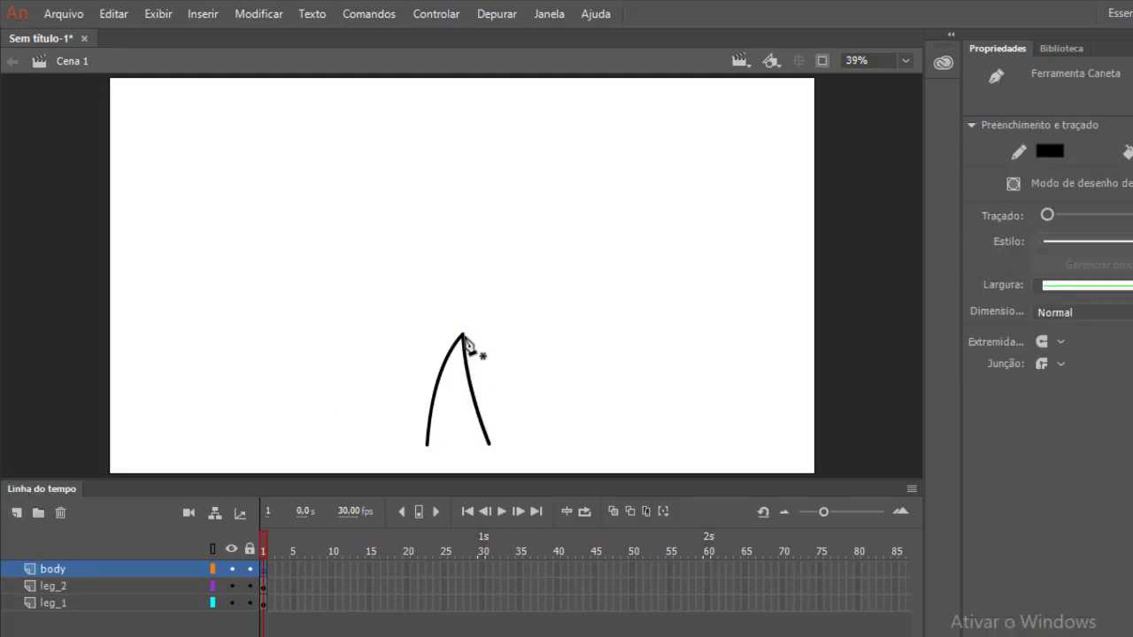
left_click(459, 222)
key("v")
- Add a layer named arm_1 and draw the first arm from the upper body line slanting down to hip height
left_click(16, 513)
double_click(54, 571)
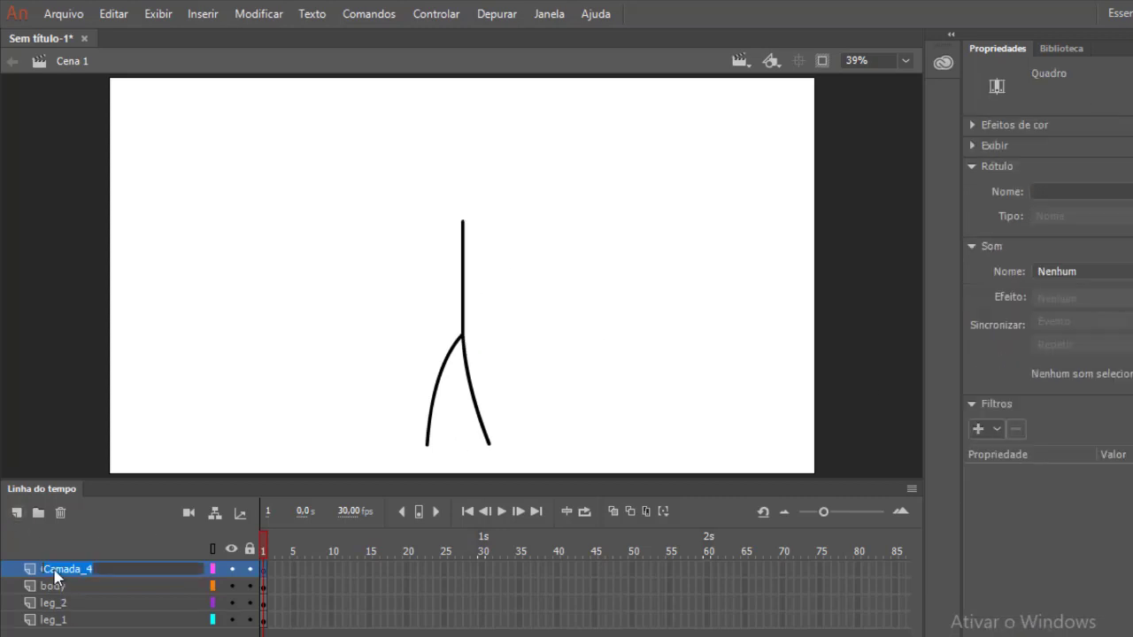
type("arm_1")
key("Return")
key("n")
left_click_drag(463, 253, 430, 337)
- Extend the body line upward, raise the first arm's shoulder end along it and give the arm a slight curve
key("v")
left_click_drag(463, 222, 462, 204)
left_click_drag(463, 253, 463, 232)
left_click_drag(430, 336, 447, 306)
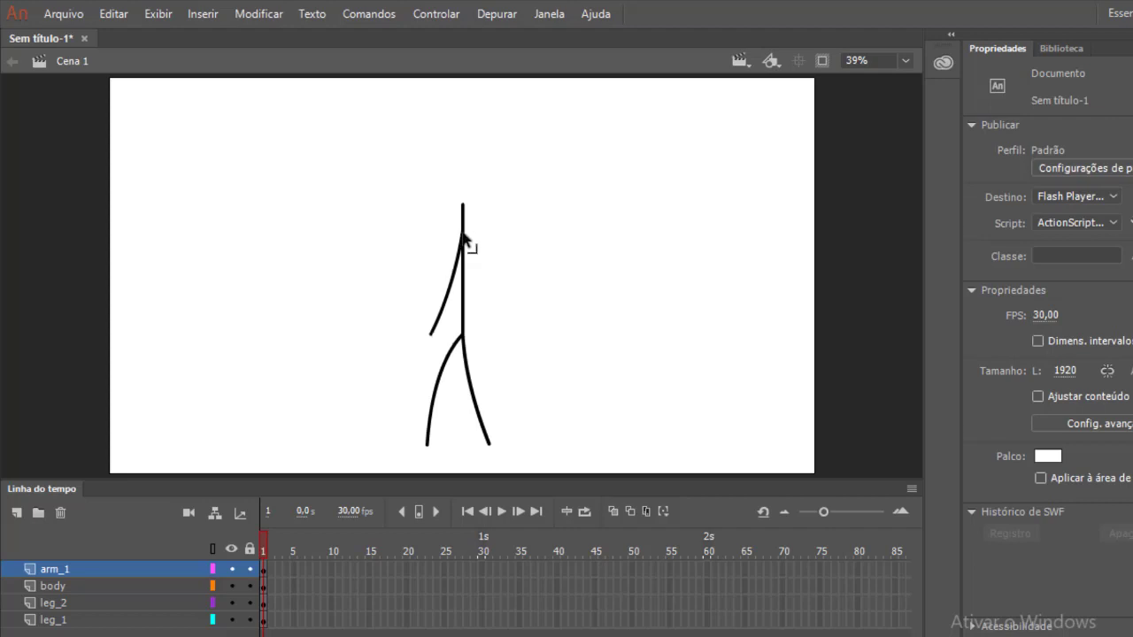
- Draw a curved second arm from the shoulder to hip height on a new layer and name the layer arm_2
left_click_drag(463, 233, 488, 341)
left_click(16, 512)
key("n")
key("v")
mouse_move(477, 299)
left_mouse_down()
mouse_move(494, 303)
mouse_move(484, 363)
mouse_move(483, 335)
left_mouse_up()
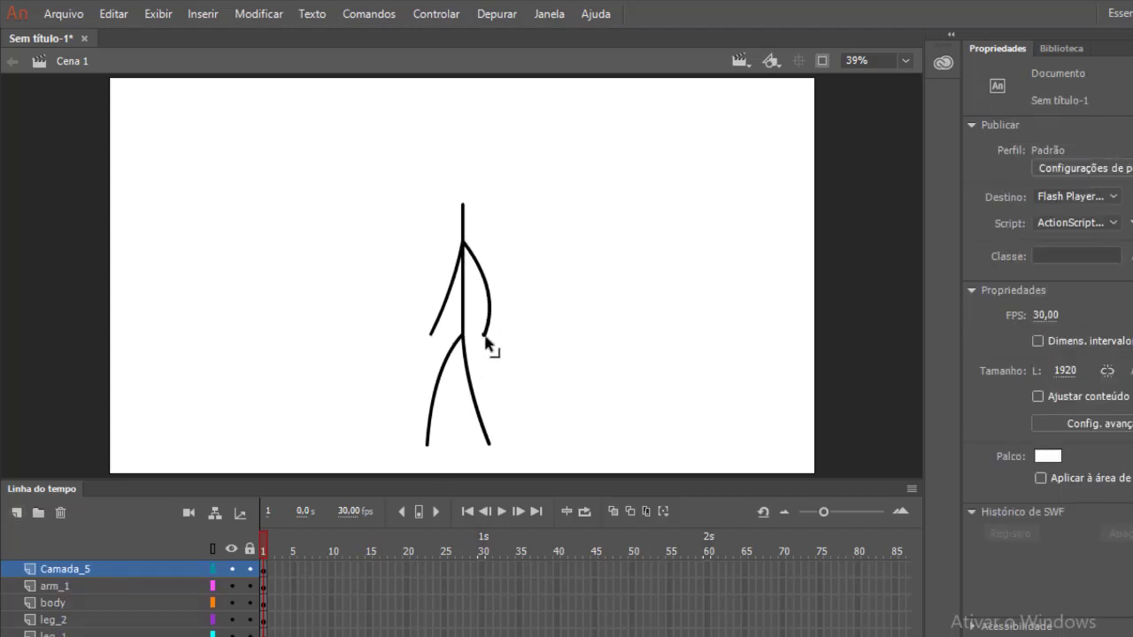
double_click(57, 569)
type("arm_2")
key("Return")
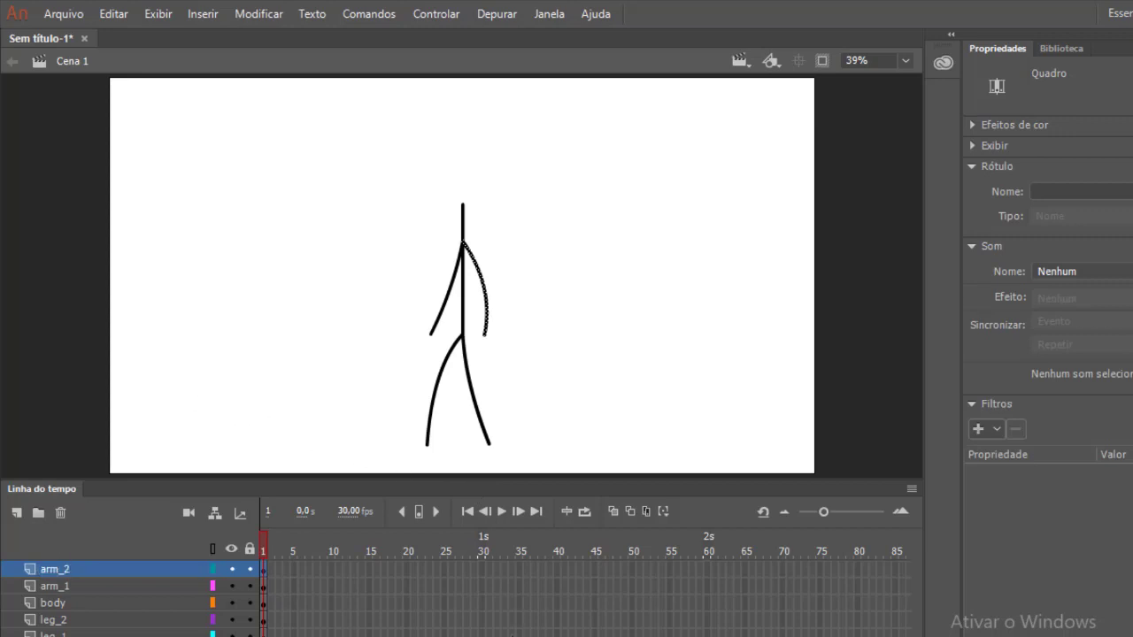
left_click(609, 365)
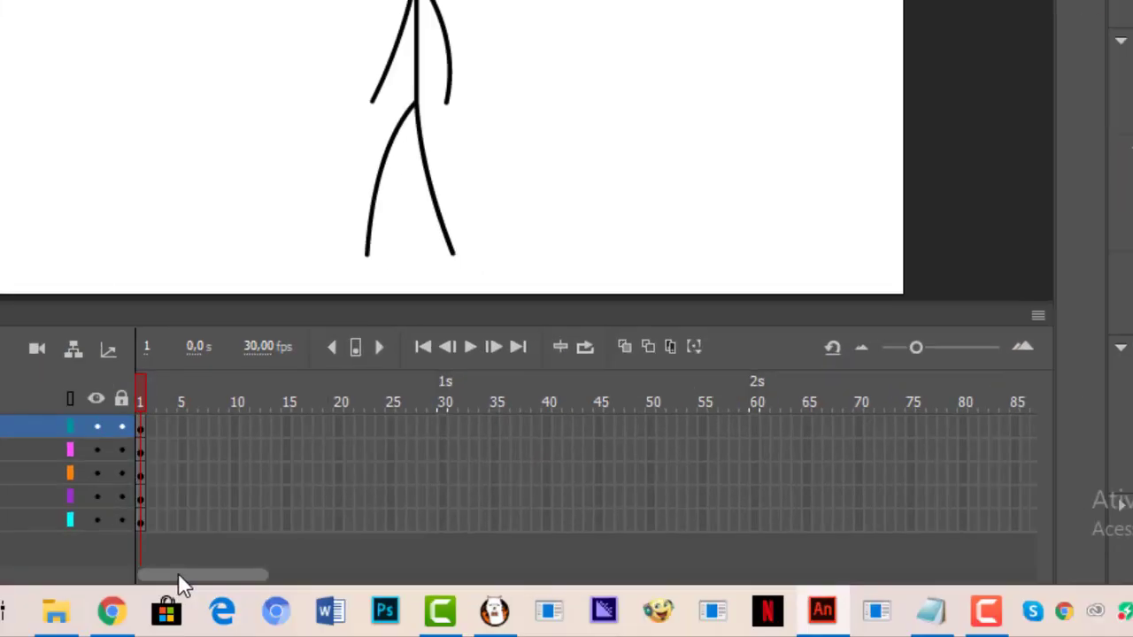
- Insert frames on all five layers so they extend to just past frame 130
left_click_drag(291, 636, 358, 636)
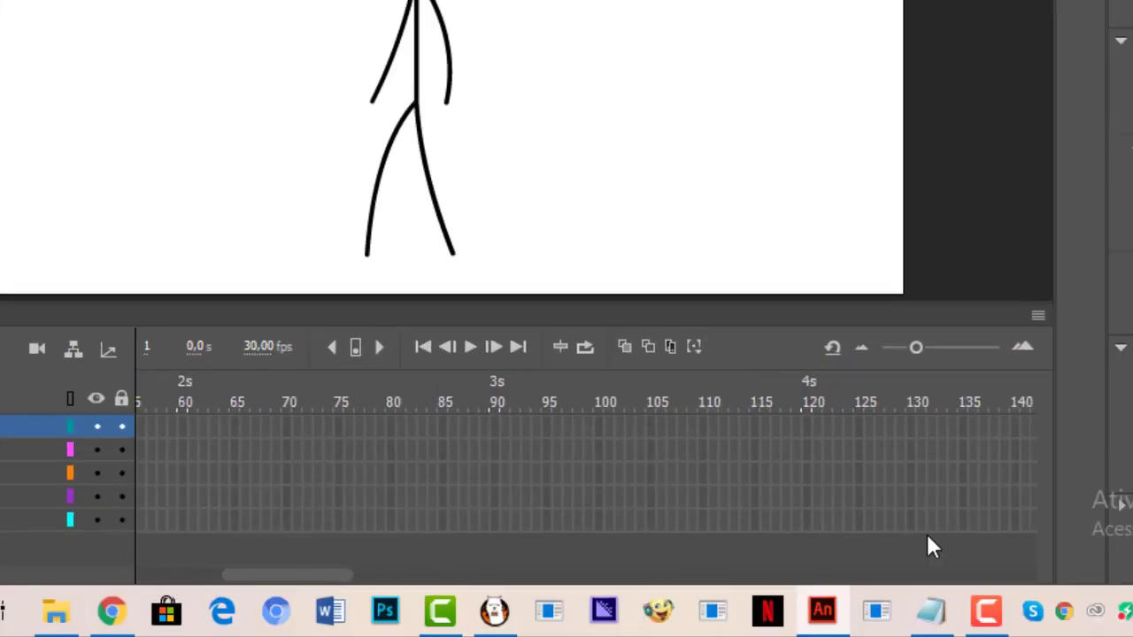
left_click_drag(942, 423, 929, 417)
right_click(934, 432)
left_click(833, 50)
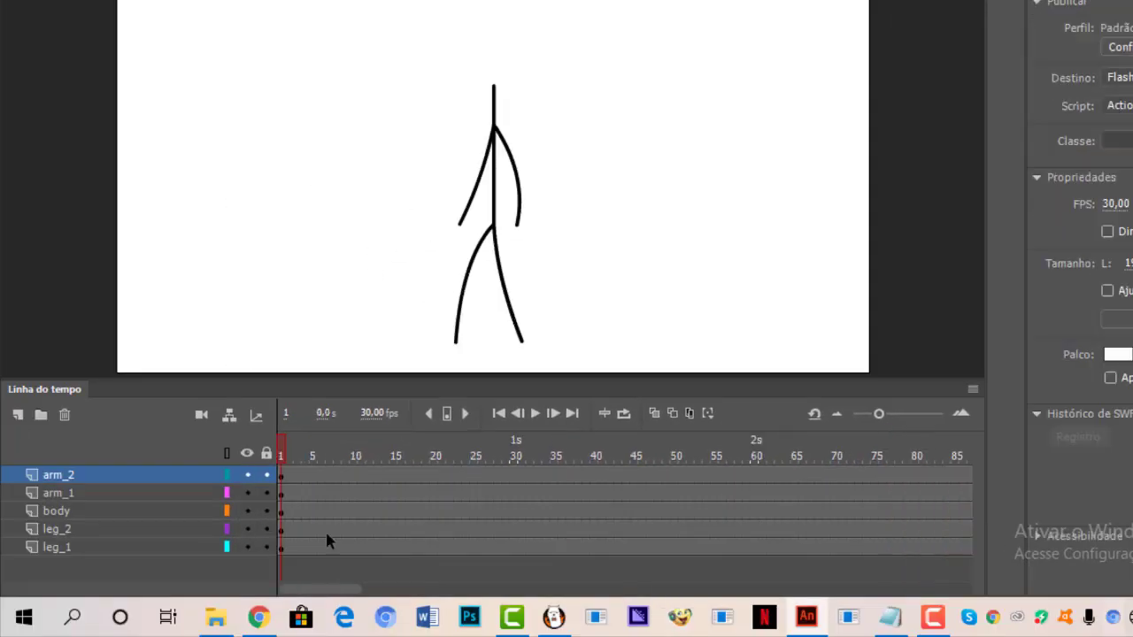
- Create a classic tween on the frame spans of all five layers, converting the drawings to symbols
left_click(330, 535)
left_click(295, 456)
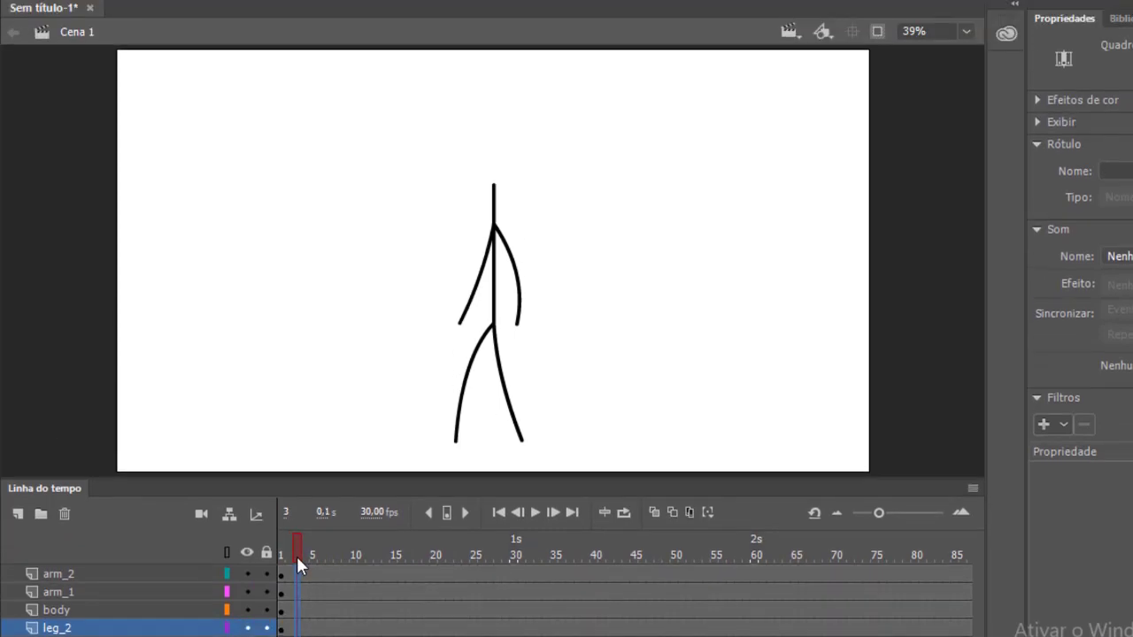
left_click(297, 576)
right_click(298, 577)
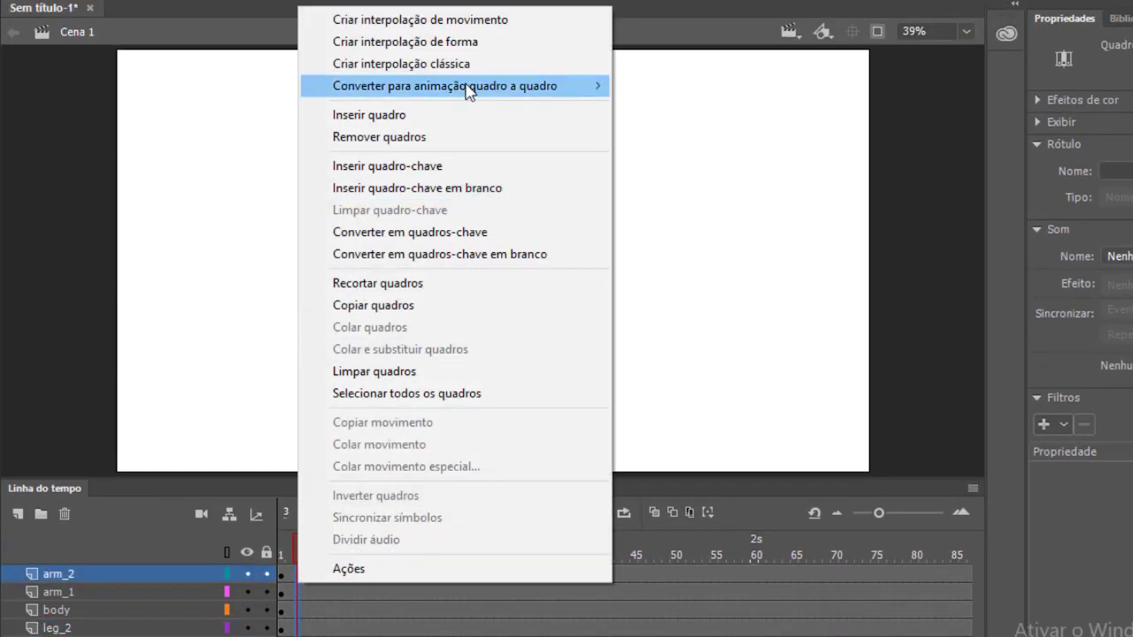
left_click(465, 65)
left_click(801, 386)
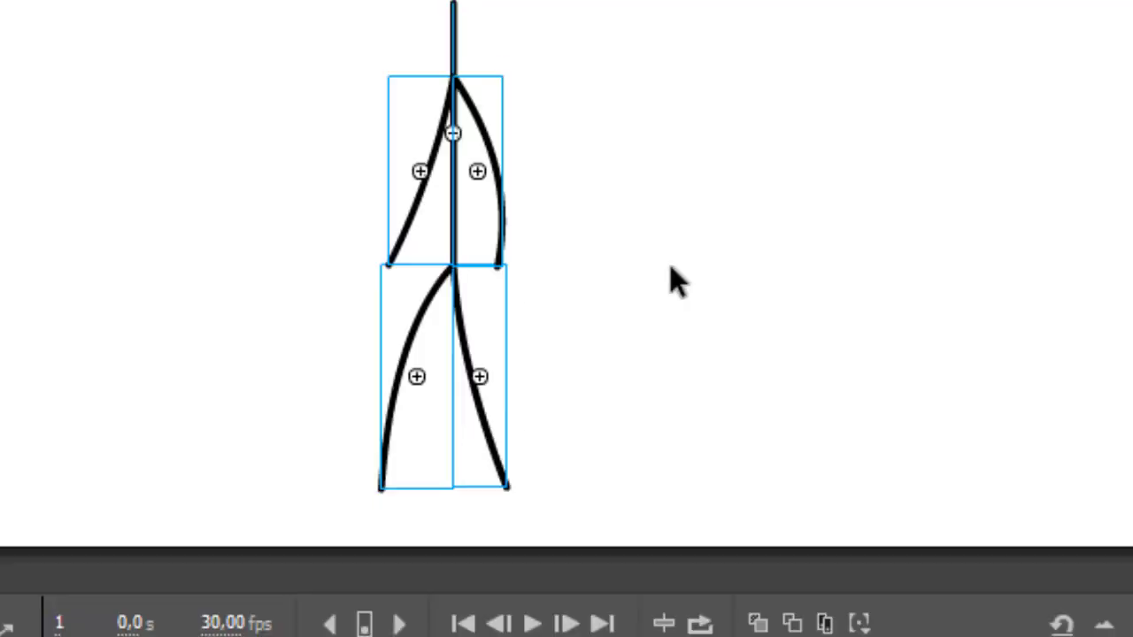
left_click(607, 323)
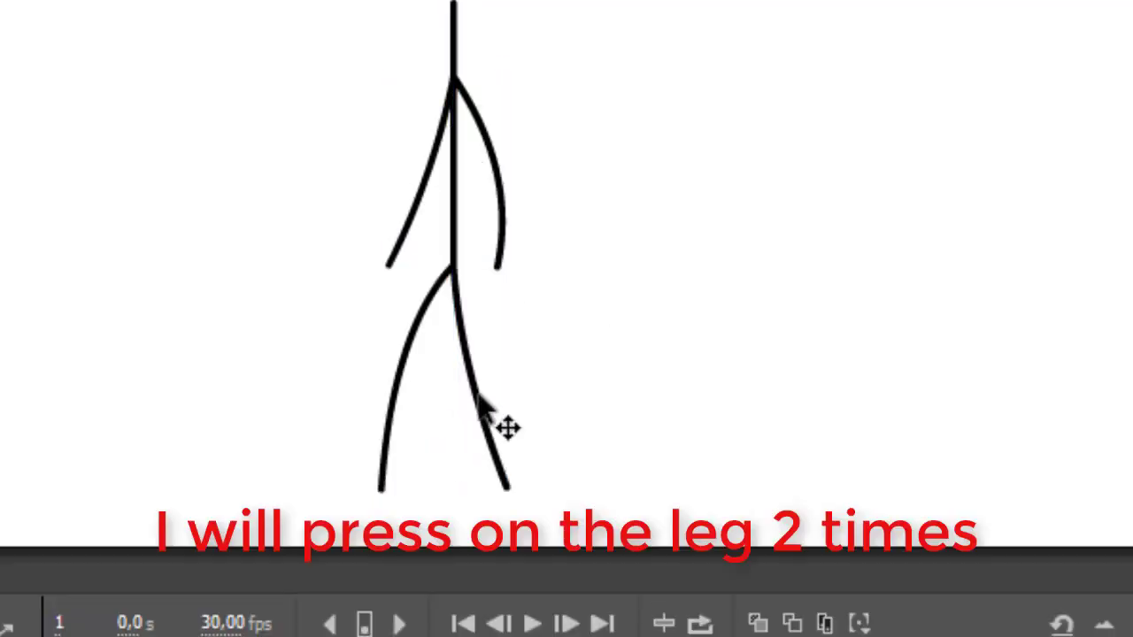
double_click(482, 407)
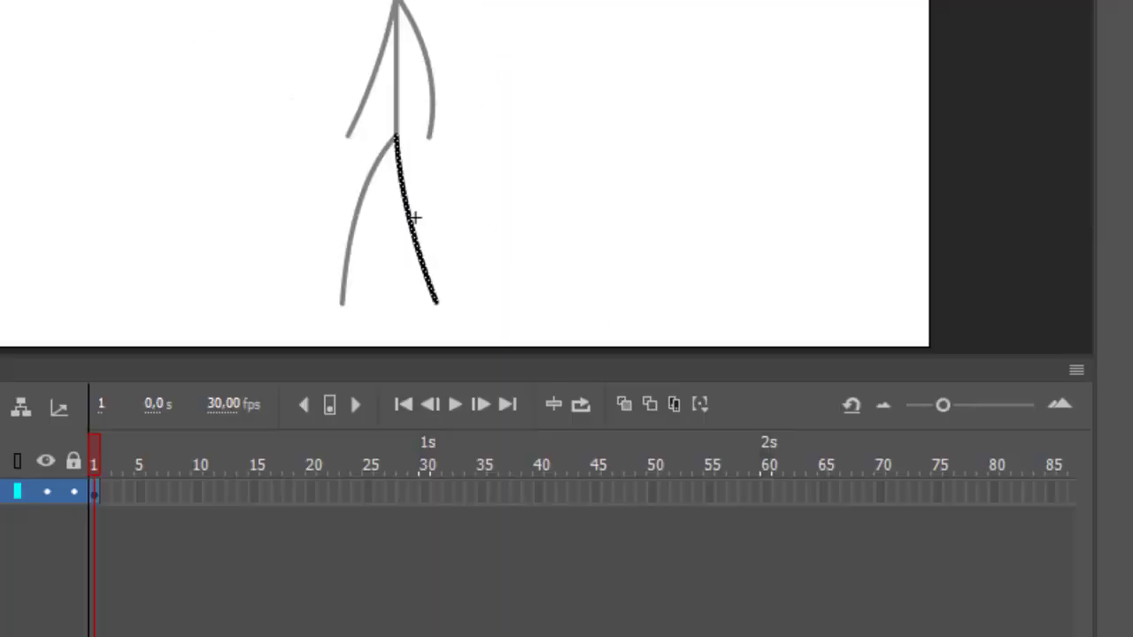
key("ctrl+e")
- Shorten all five layers by removing the frames after frame 120
scroll(582, 540, "right", 5)
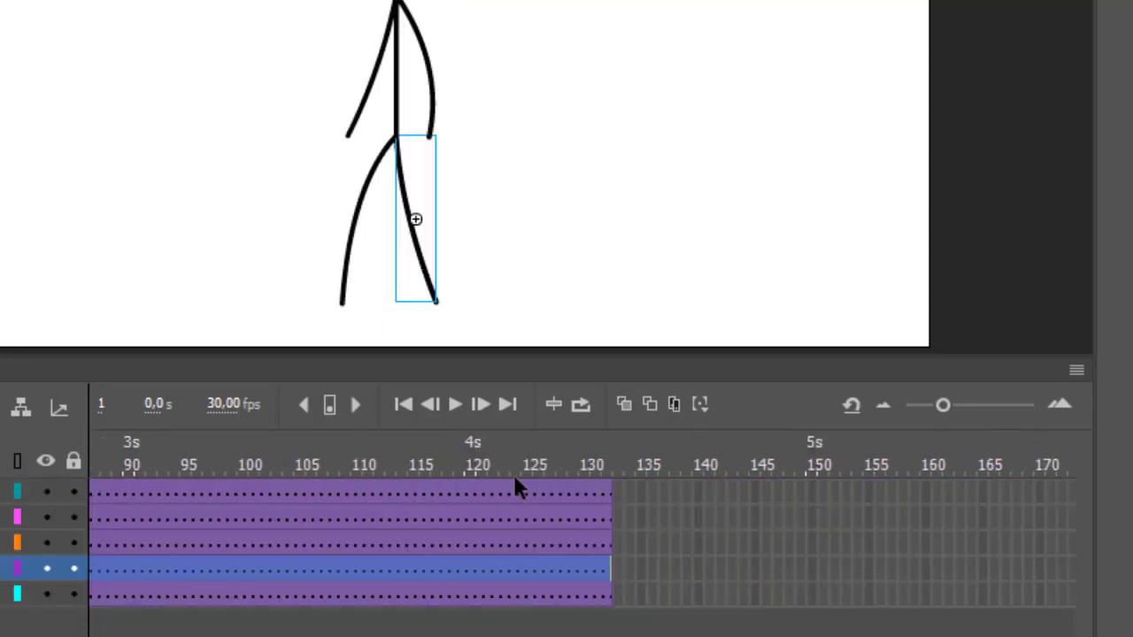
mouse_move(572, 493)
left_mouse_down()
mouse_move(609, 607)
mouse_move(607, 588)
mouse_move(514, 569)
left_mouse_up()
left_click_drag(449, 553, 476, 553)
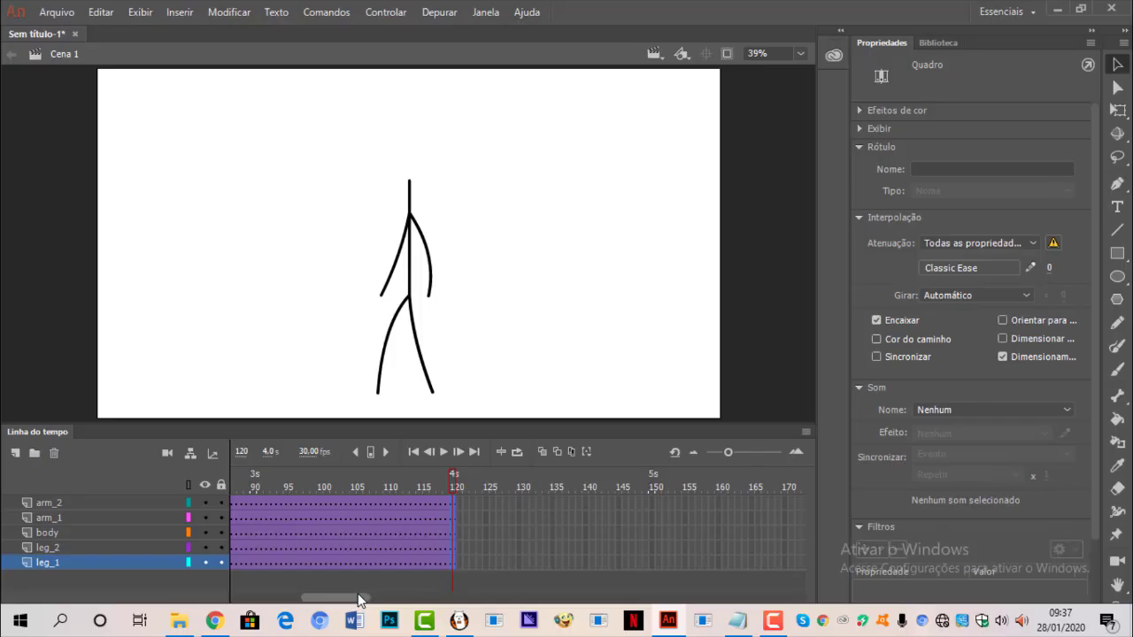
left_click_drag(360, 598, 265, 598)
- From frame 1, open the leg_1 symbol for editing and insert frames up to frame 120
left_click(233, 486)
left_click(398, 359)
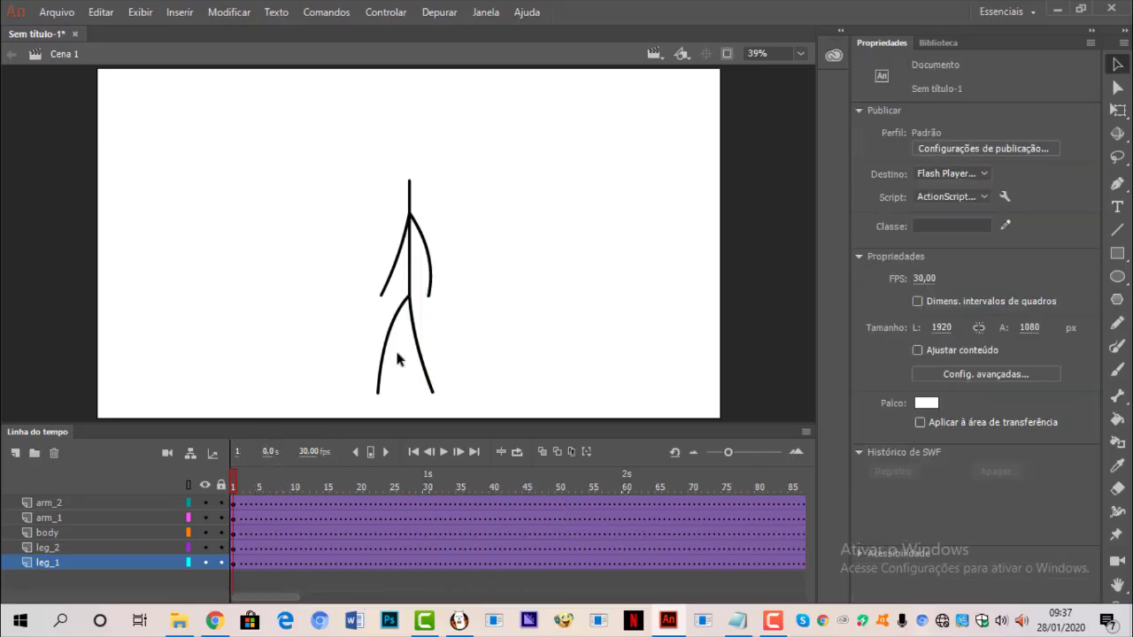
double_click(392, 364)
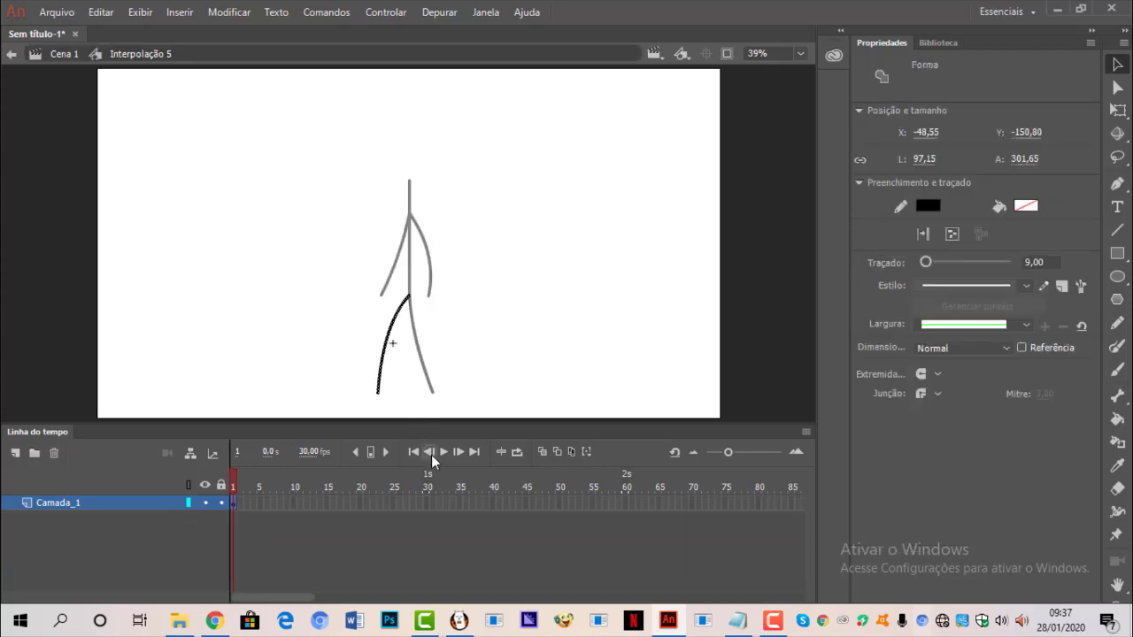
left_click_drag(315, 598, 377, 597)
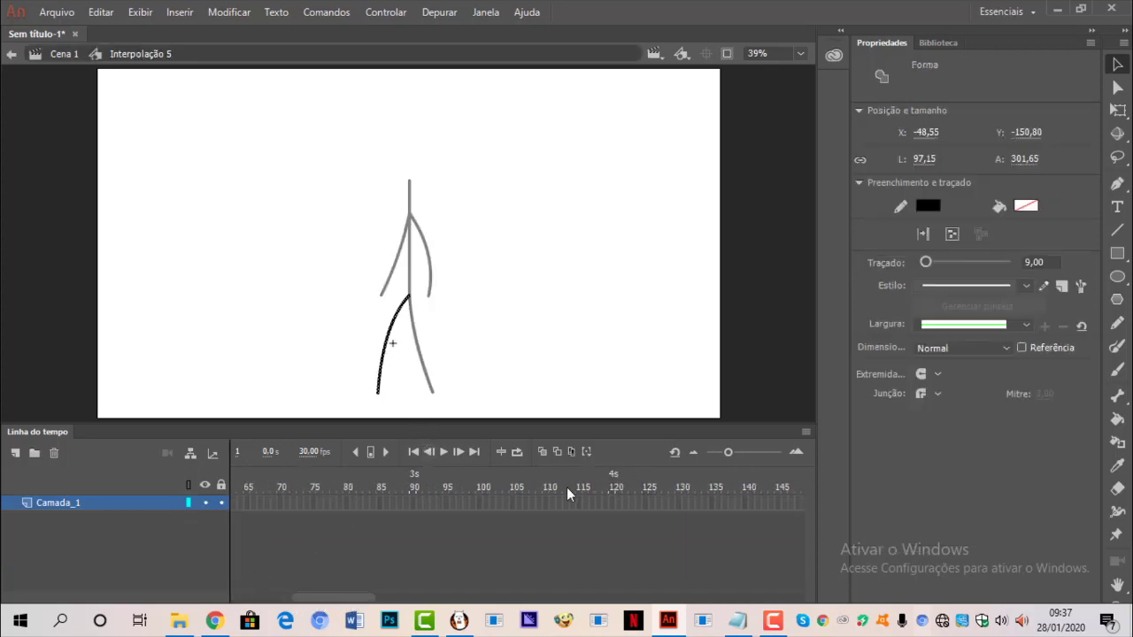
right_click(611, 502)
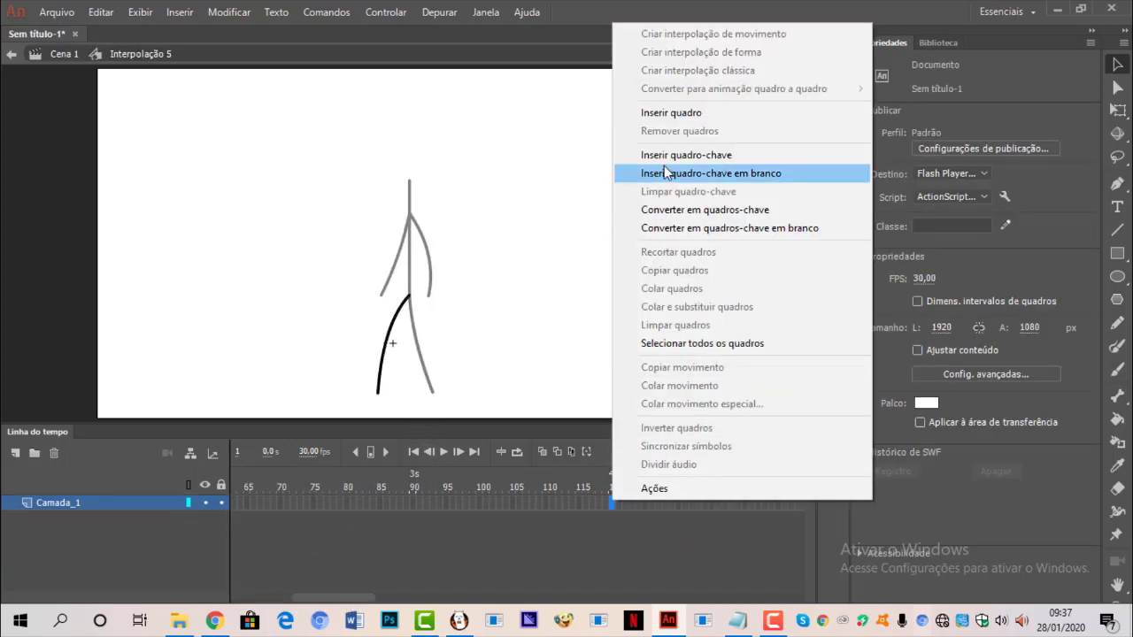
left_click(669, 114)
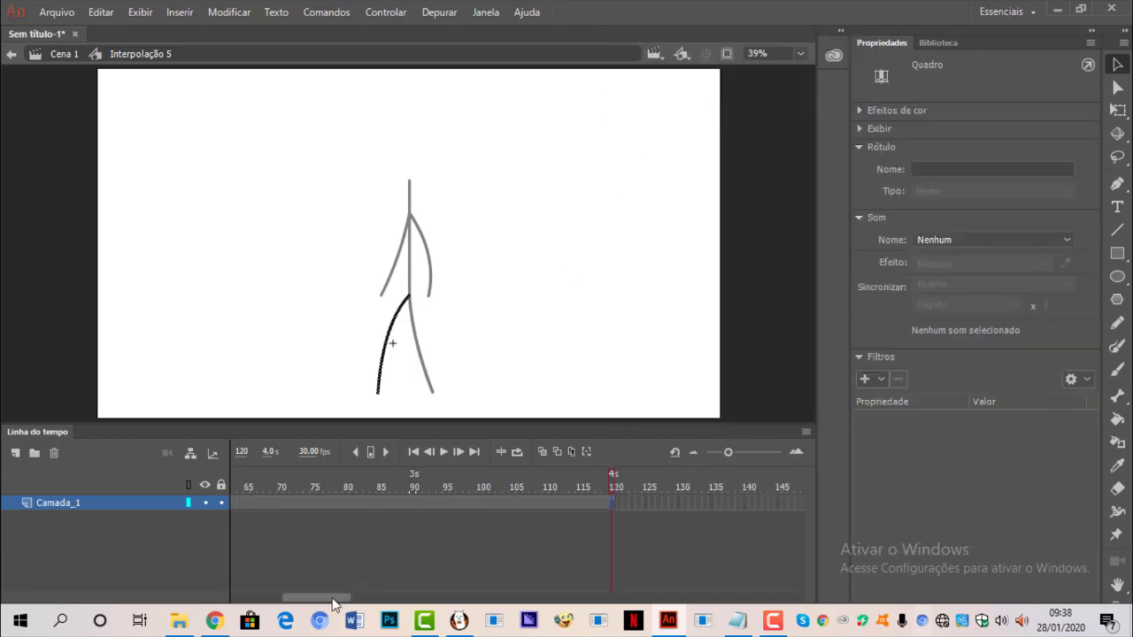
- Insert a keyframe at frame 25 inside the leg_1 symbol
left_click_drag(295, 599, 160, 580)
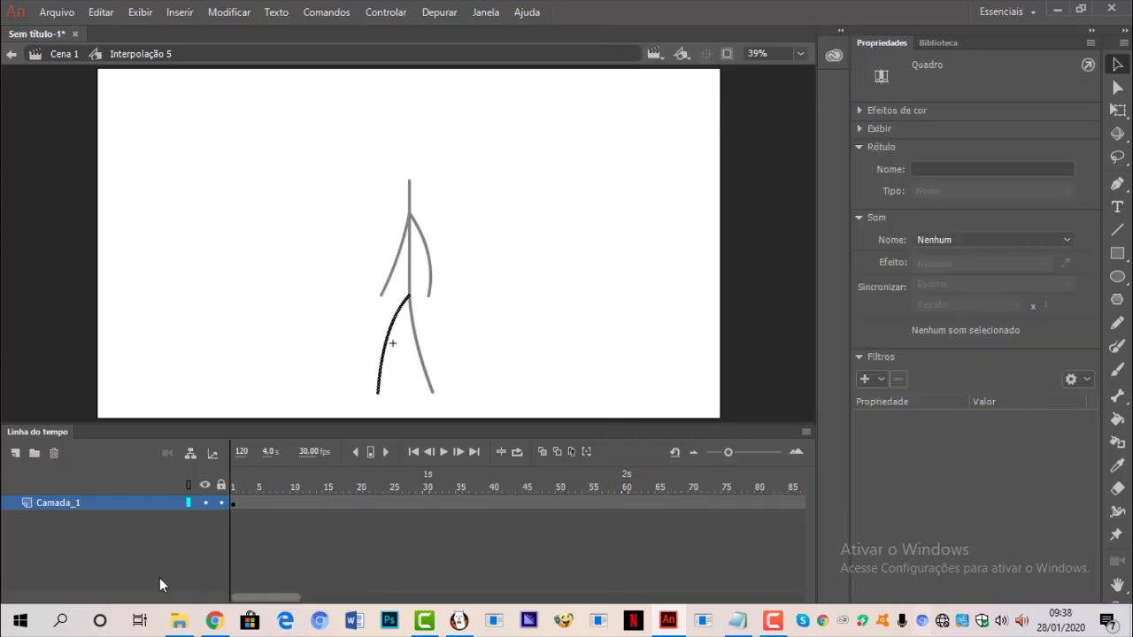
left_click(392, 502)
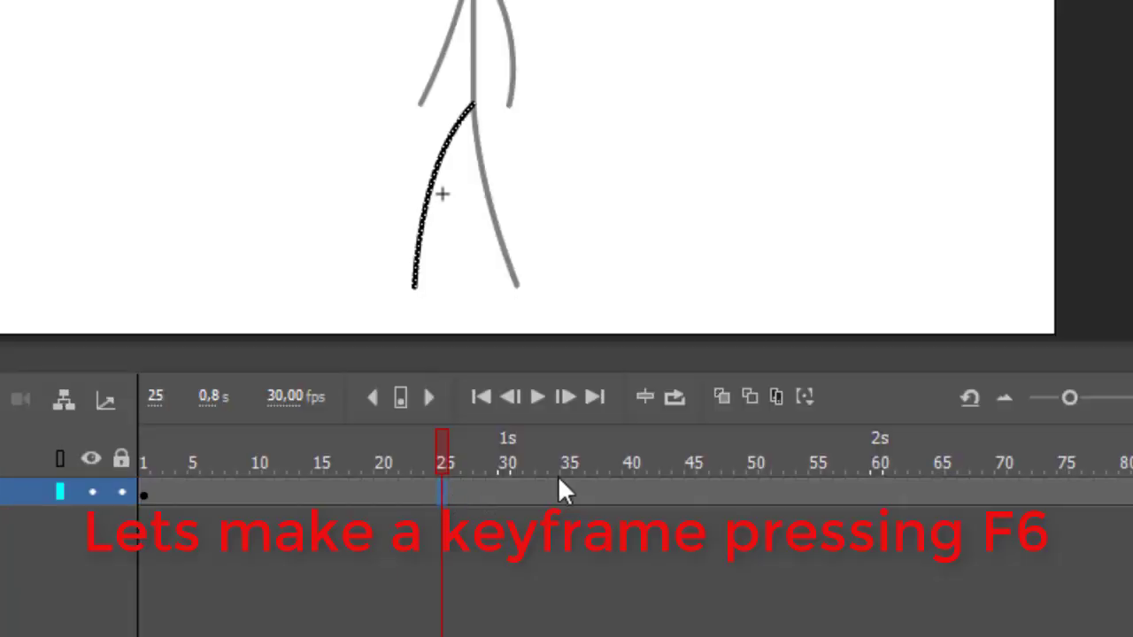
left_click(370, 492)
left_click(441, 489)
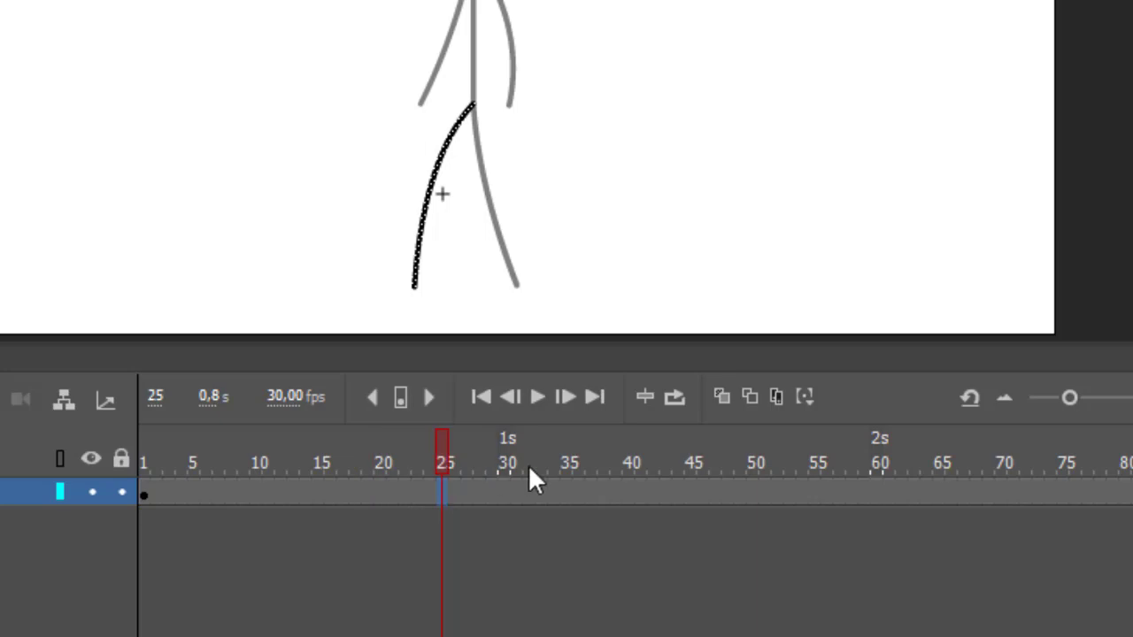
key("F6")
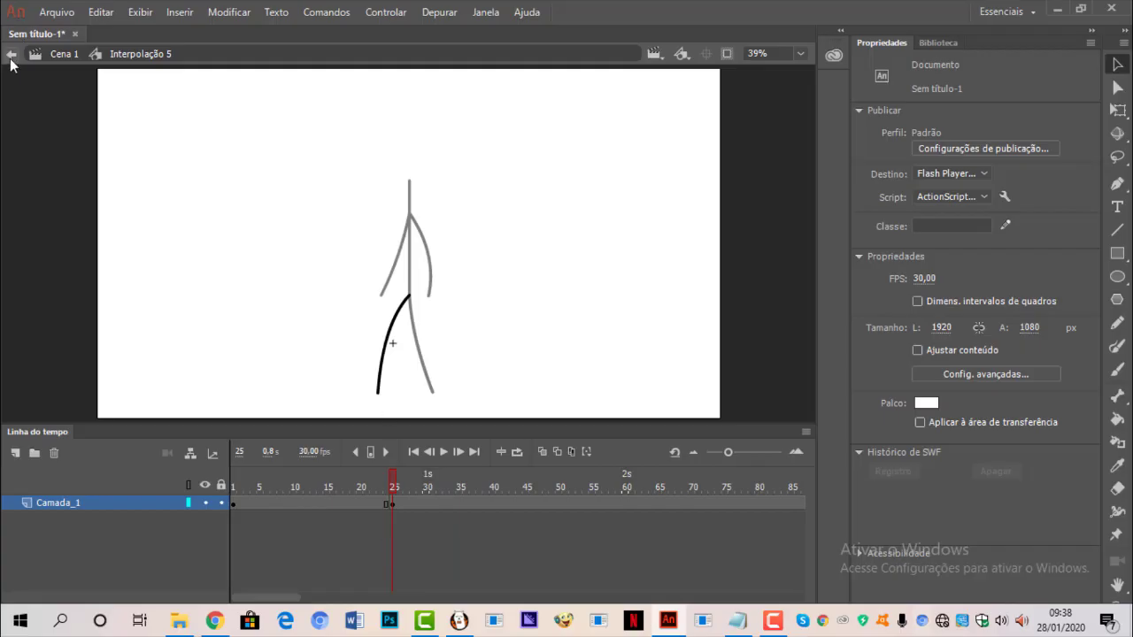
- Return to the main scene, open the leg_2 symbol for editing and insert frames up to frame 120
left_click(12, 55)
double_click(425, 351)
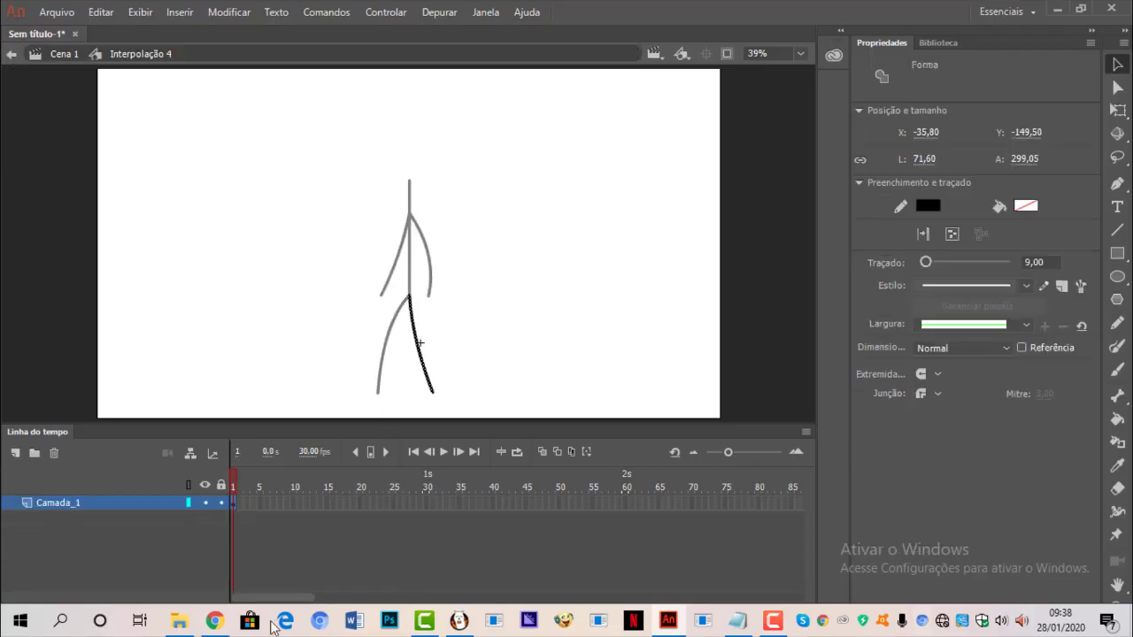
scroll(729, 495, "right", 5)
right_click(713, 502)
left_click(752, 159)
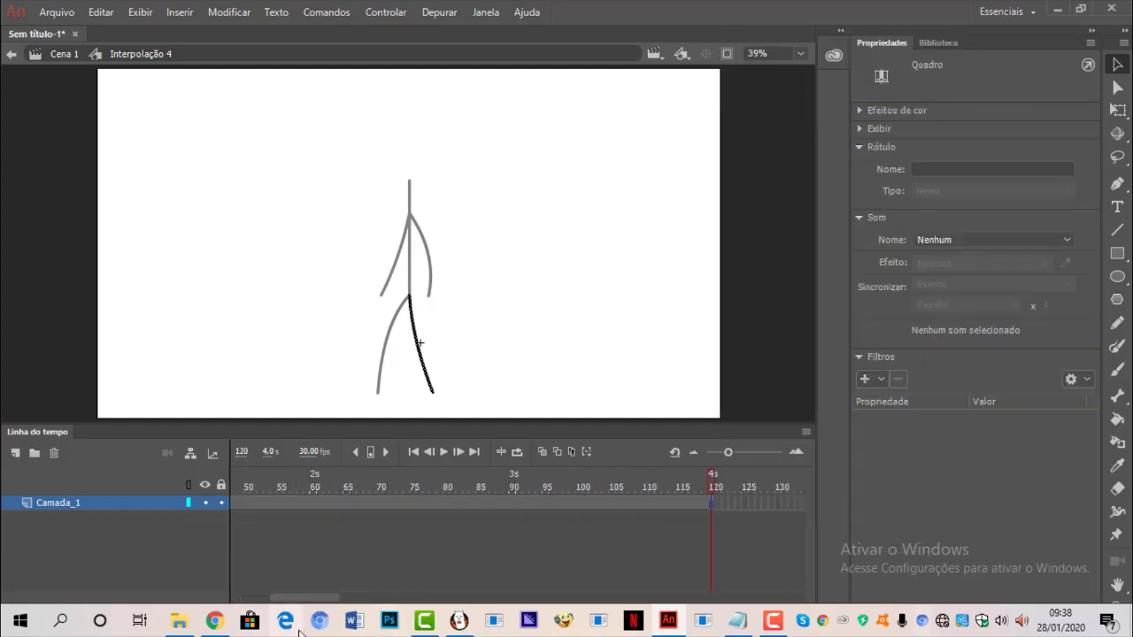
- Insert a keyframe at frame 25 inside the leg_2 symbol
left_click_drag(302, 600, 251, 602)
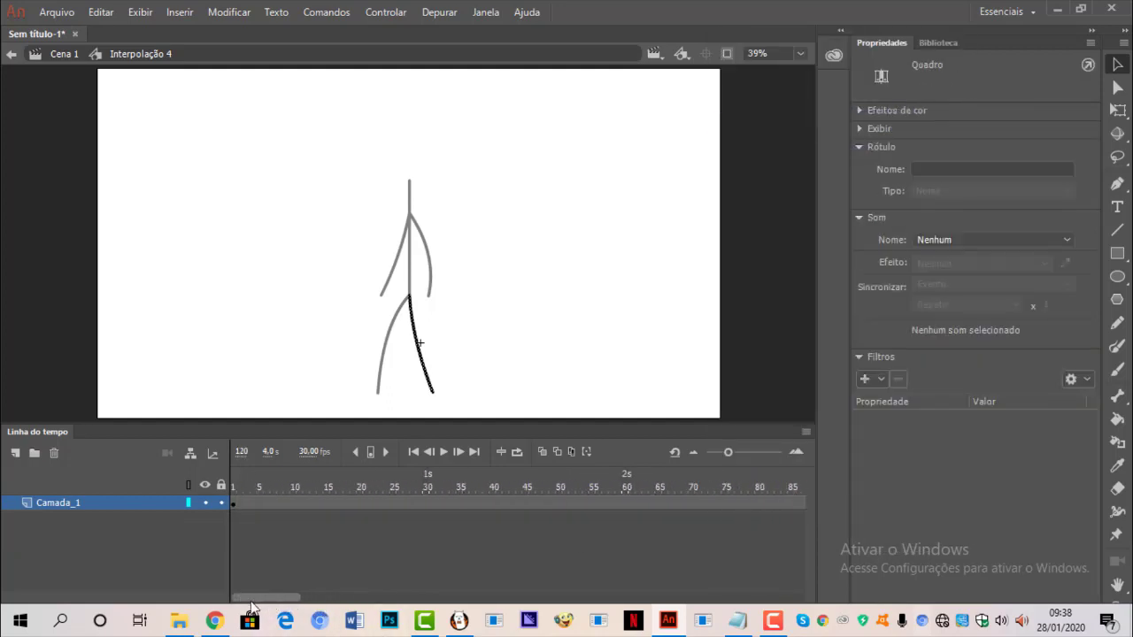
right_click(391, 501)
left_click(498, 156)
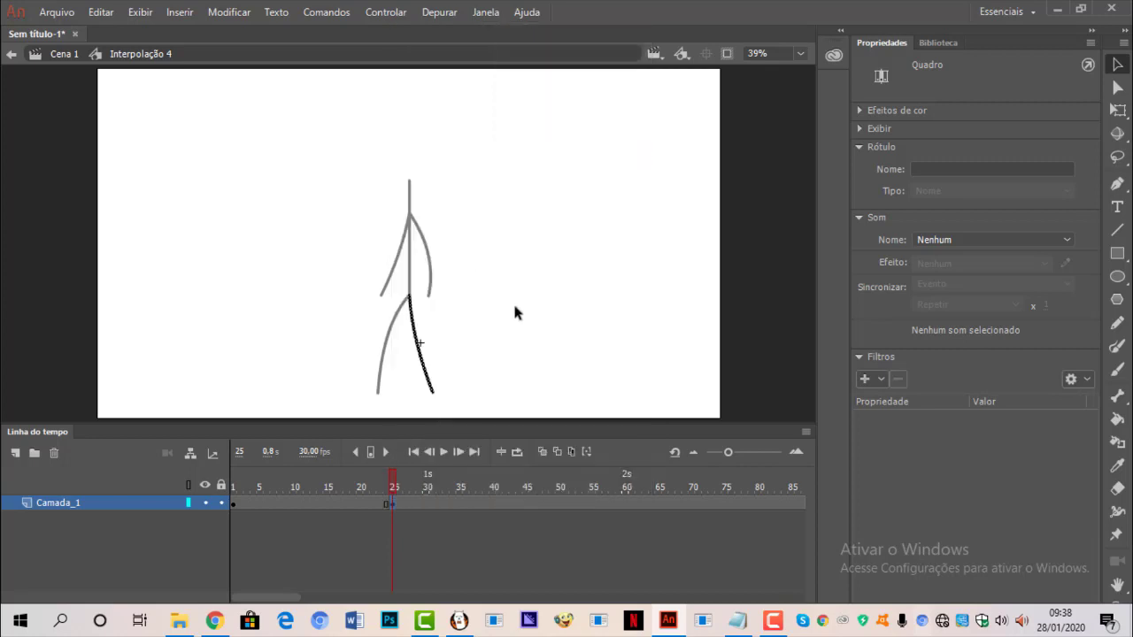
- Try raising the foot end of leg_2 at frame 25, and clear that keyframe
left_click(515, 312)
left_click_drag(434, 394, 438, 370)
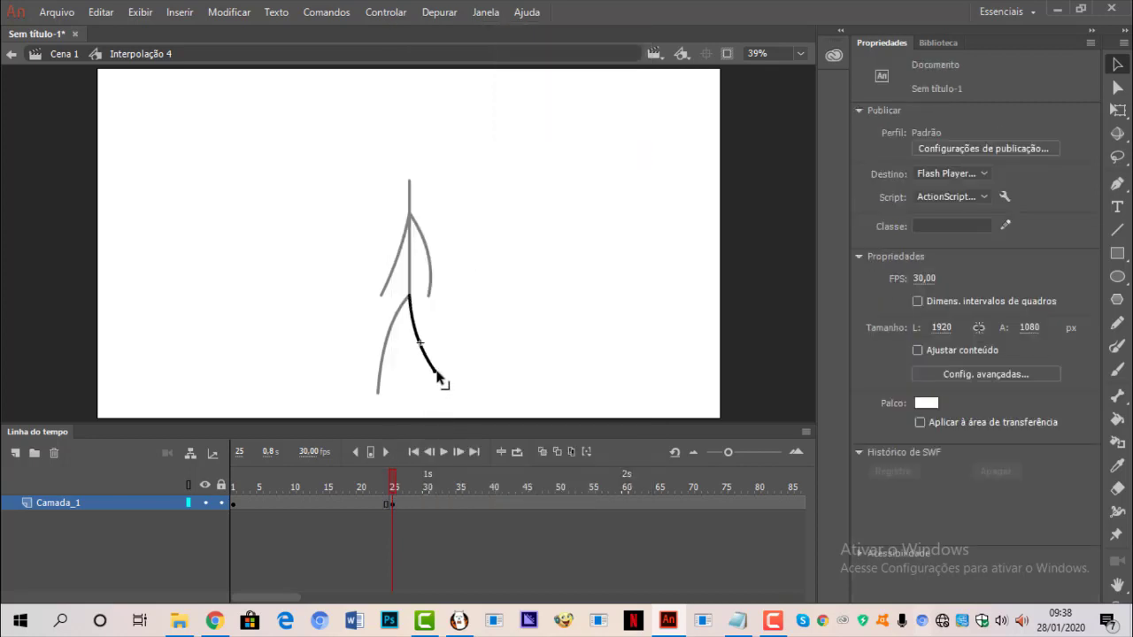
right_click(392, 504)
left_click(451, 190)
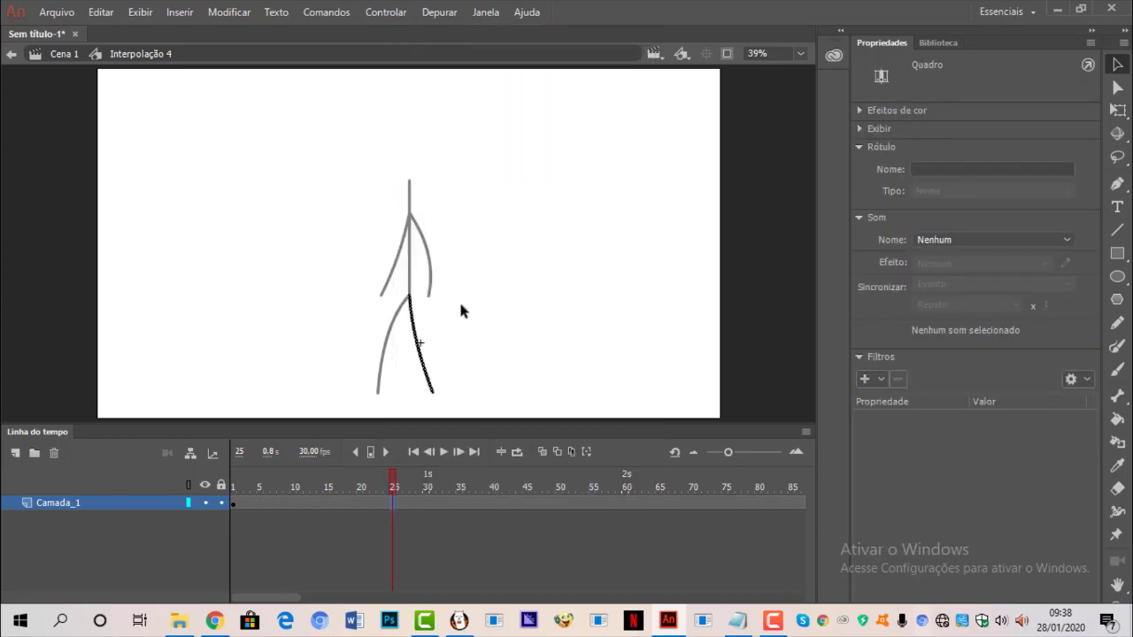
- Restore the keyframe at frame 25, raise the foot end of leg_2 and bend the leg into a deep backward curve
left_click(448, 368)
mouse_move(433, 392)
left_mouse_down()
mouse_move(437, 371)
mouse_move(412, 345)
left_mouse_up()
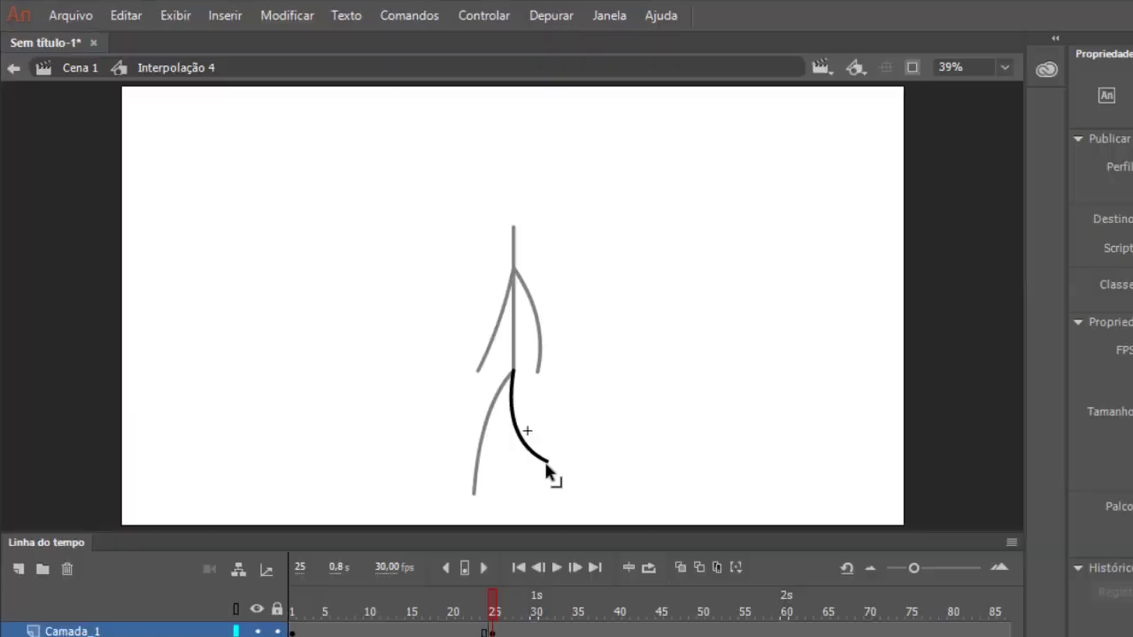
left_click_drag(515, 432, 507, 434)
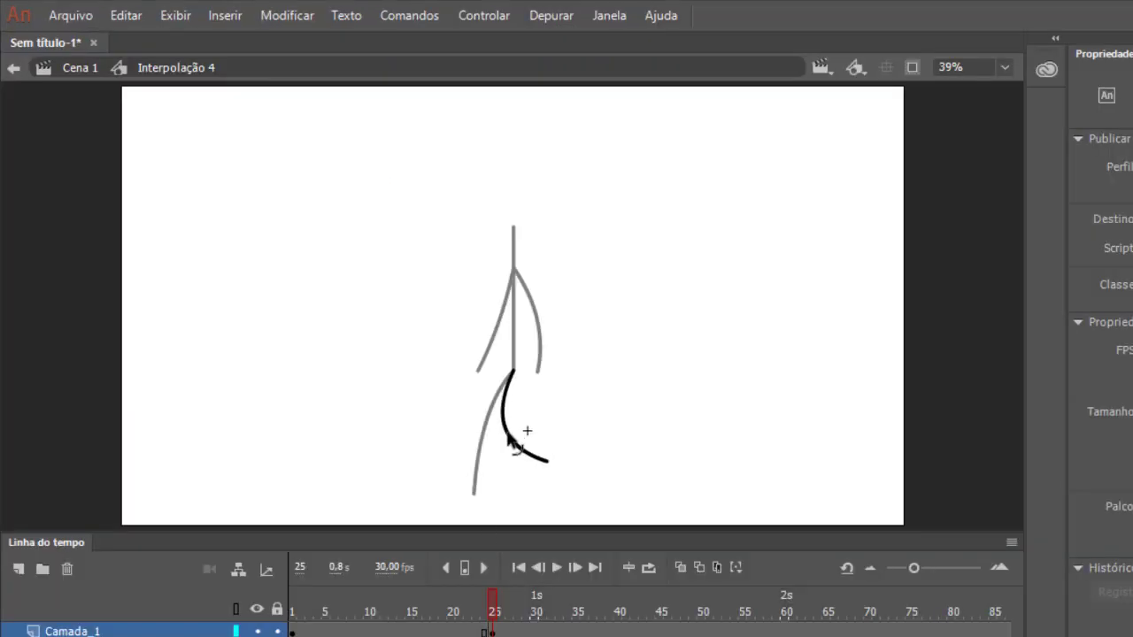
- Create a shape tween between the leg_2 keyframes at frames 1 and 25 and test the movie
left_click(468, 631)
right_click(467, 631)
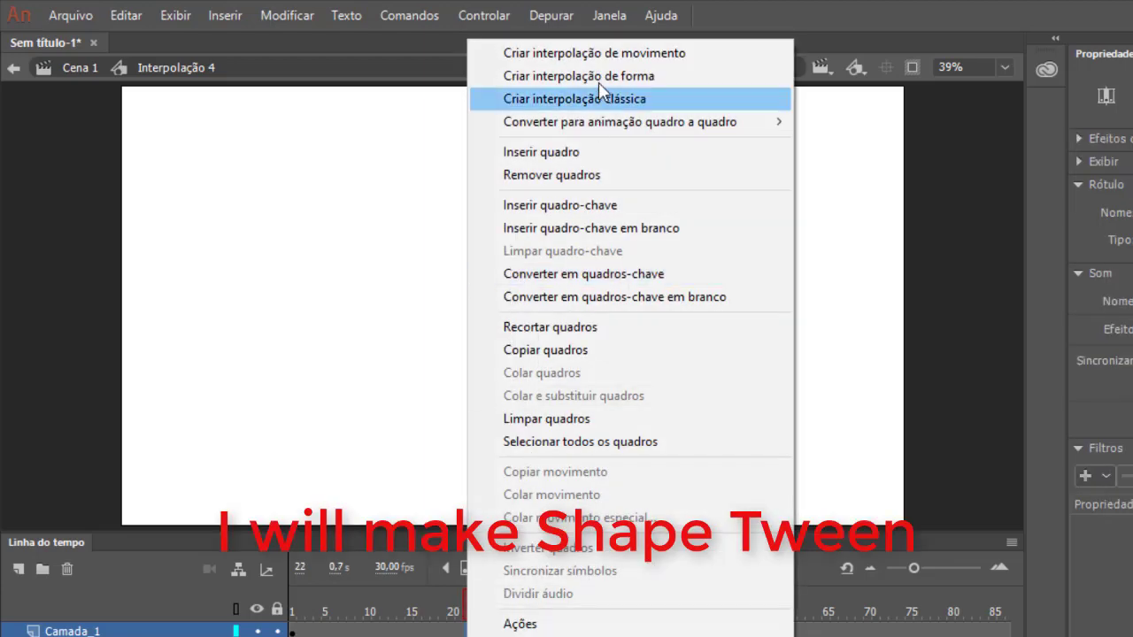
left_click(592, 78)
left_click(497, 16)
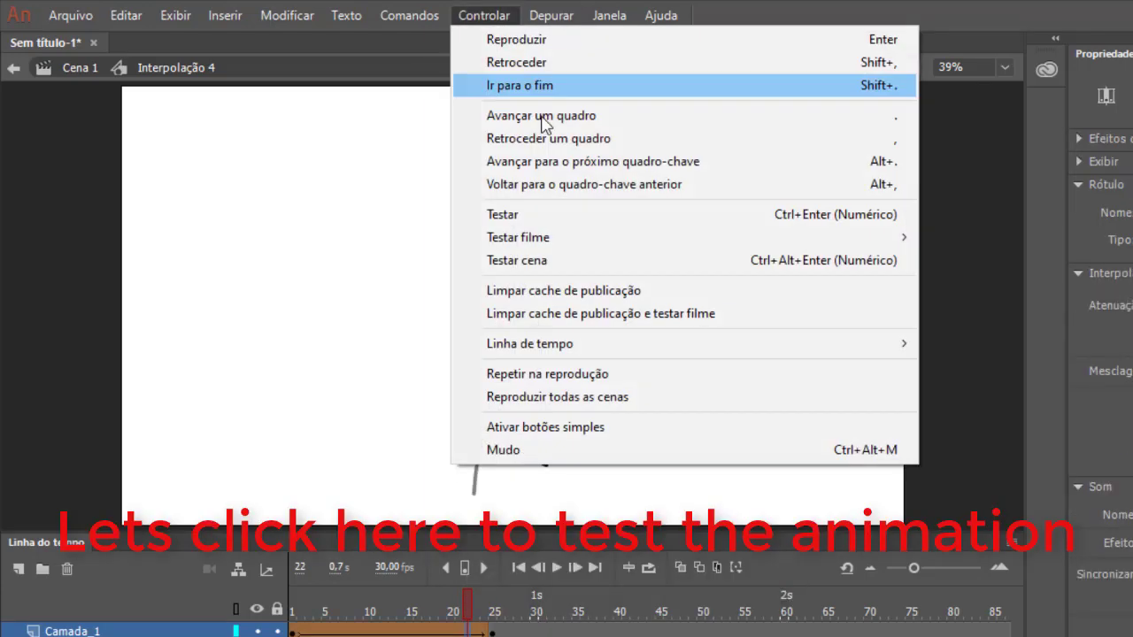
left_click(551, 219)
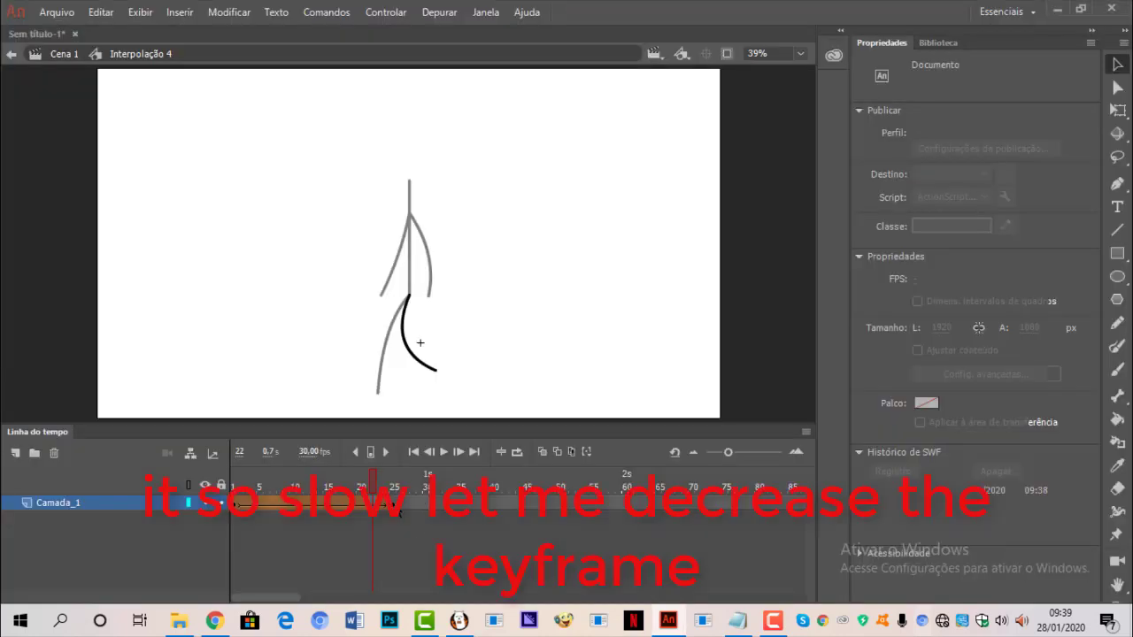
- Move the second leg_2 keyframe from frame 25 to about frame 15 to speed up the motion and test the movie again
left_click_drag(405, 518, 327, 516)
left_click(390, 12)
left_click(407, 168)
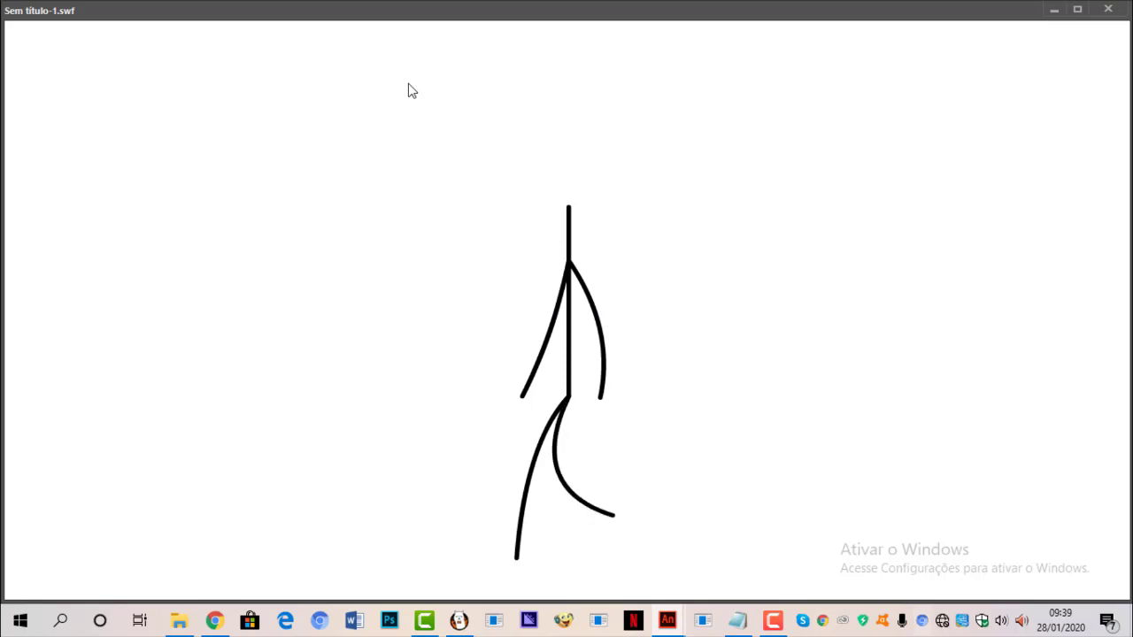
- Close the test movie and review leg_2's shape tween between frames 1 and 15
left_click(1107, 8)
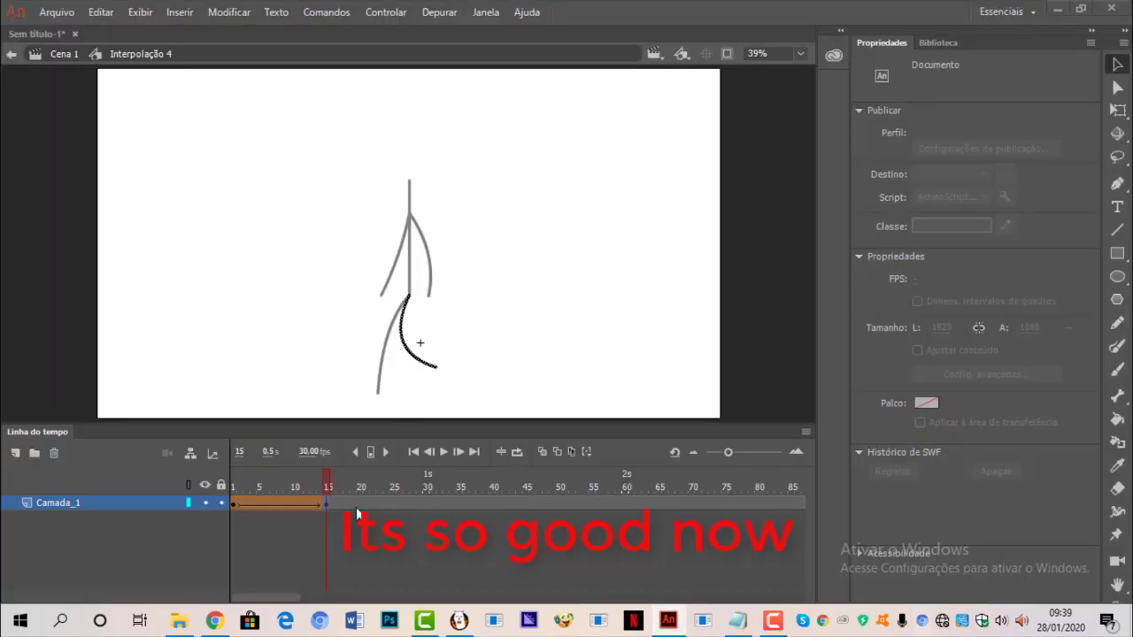
left_click(335, 529)
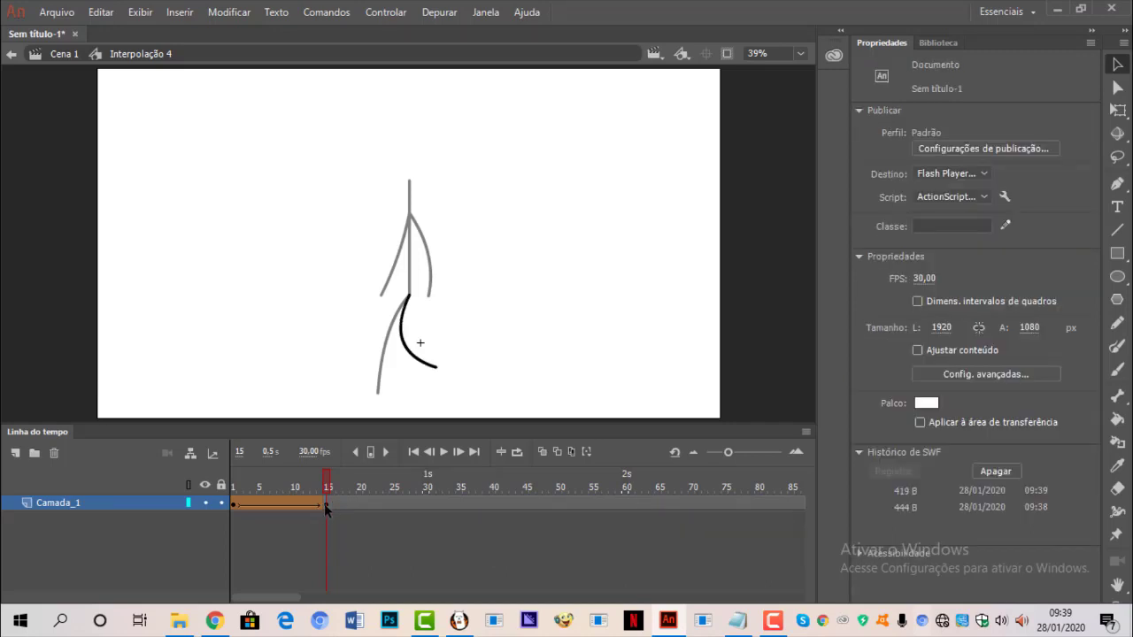
left_click(324, 505)
left_click(348, 526)
left_click_drag(321, 491, 38, 548)
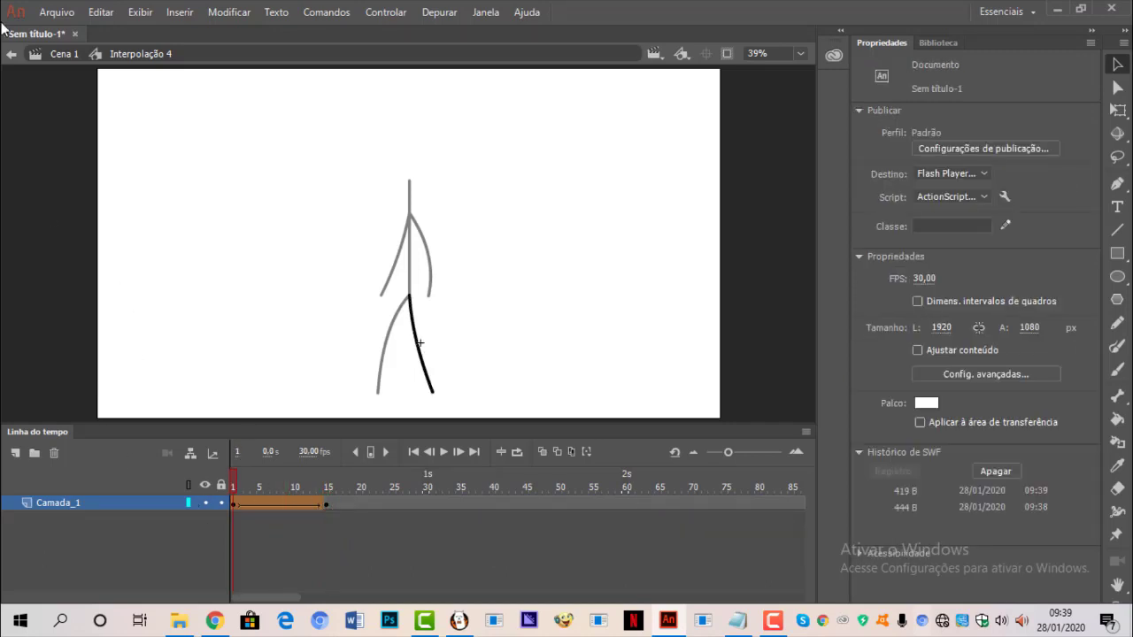
- Inside the leg_1 symbol, copy frame 1 and move the second keyframe from frame 25 to frame 15
double_click(38, 167)
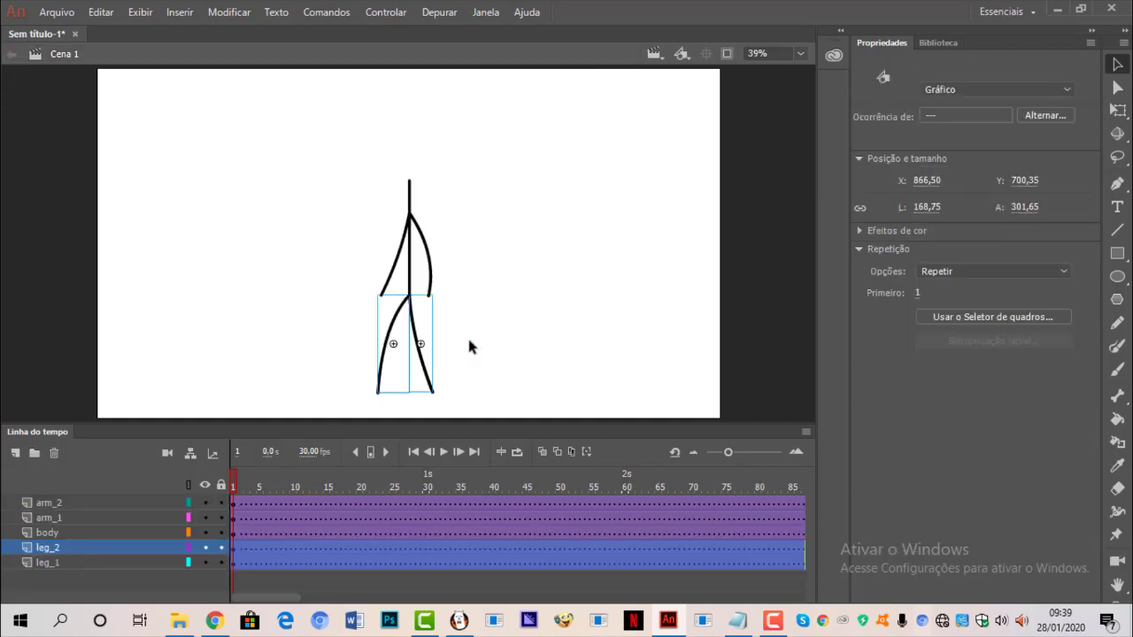
left_click(387, 380)
double_click(387, 380)
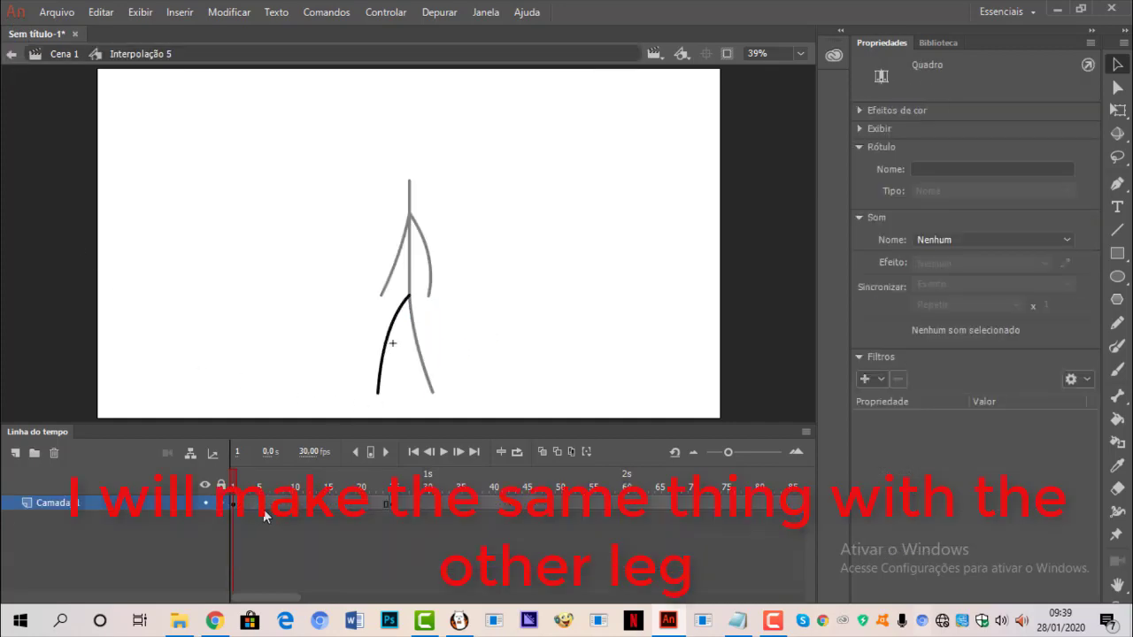
right_click(234, 504)
left_click(329, 275)
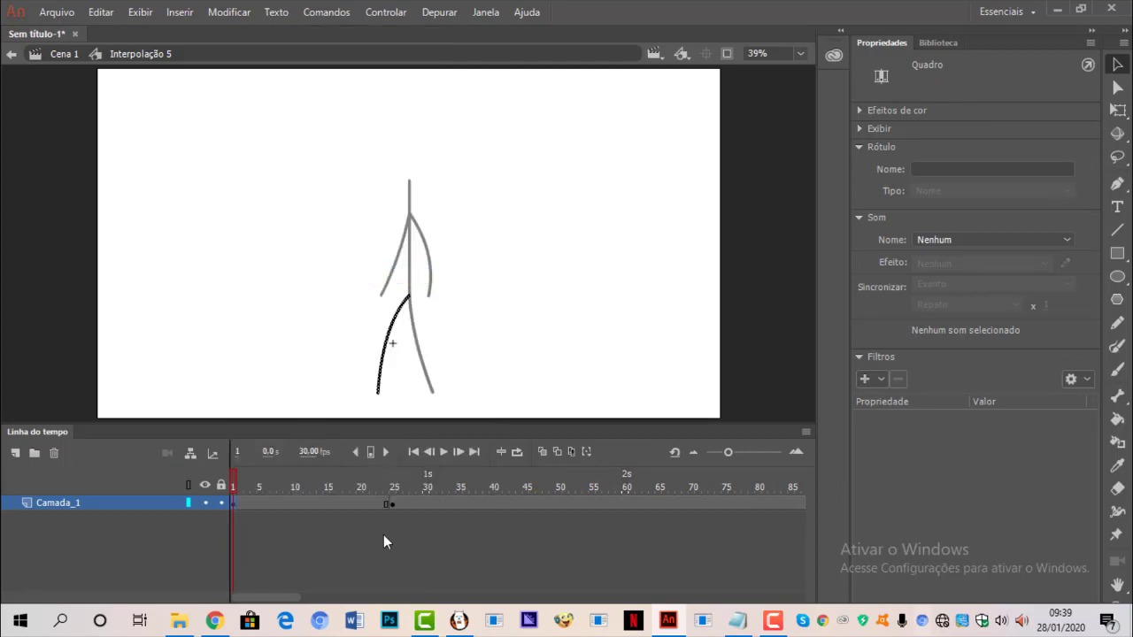
left_click(392, 503)
left_click_drag(392, 503, 324, 502)
- Paste the copied leg_1 pose into the leg_2 symbol at frame 29 and align its upper end with the hip
double_click(240, 372)
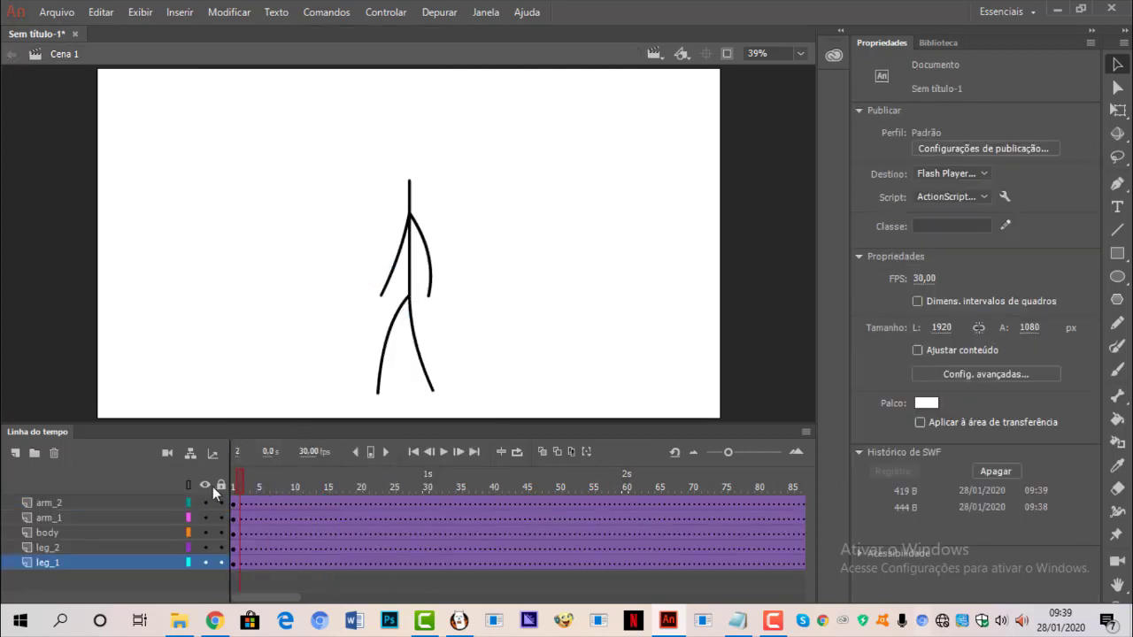
double_click(428, 381)
left_click(328, 487)
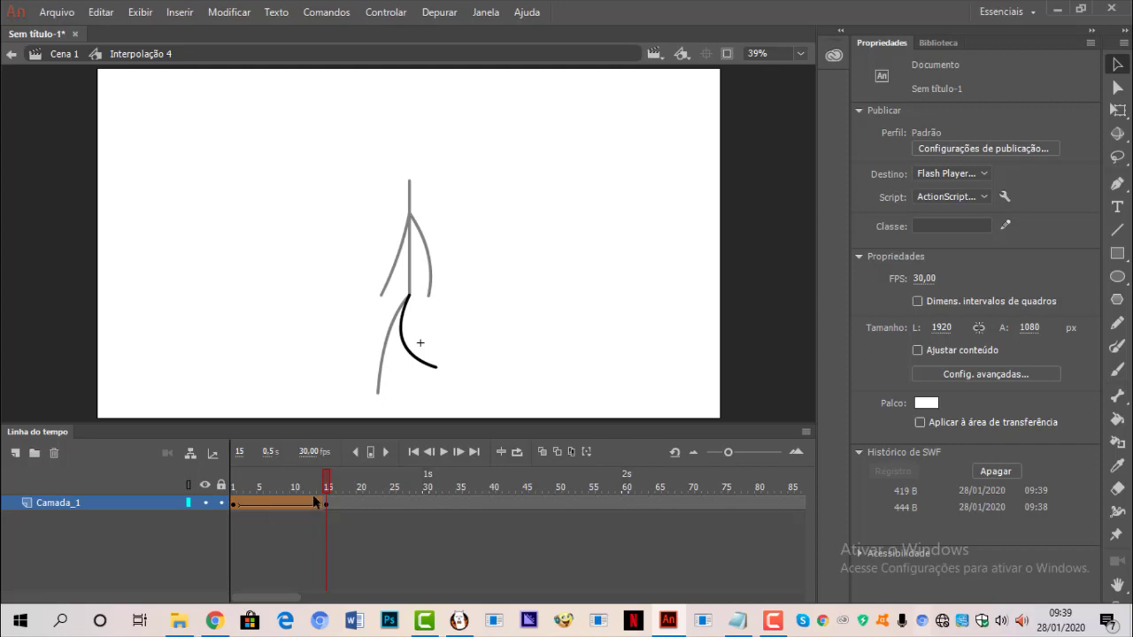
left_click_drag(315, 486, 324, 542)
left_click(459, 452)
left_click(459, 452)
left_click(459, 452)
left_click(459, 452)
left_click(459, 452)
left_click(459, 452)
left_click(459, 452)
left_click(459, 452)
left_click(459, 452)
left_click(459, 452)
left_click(460, 452)
left_click(460, 452)
left_click(459, 453)
left_click(459, 452)
left_click(418, 505)
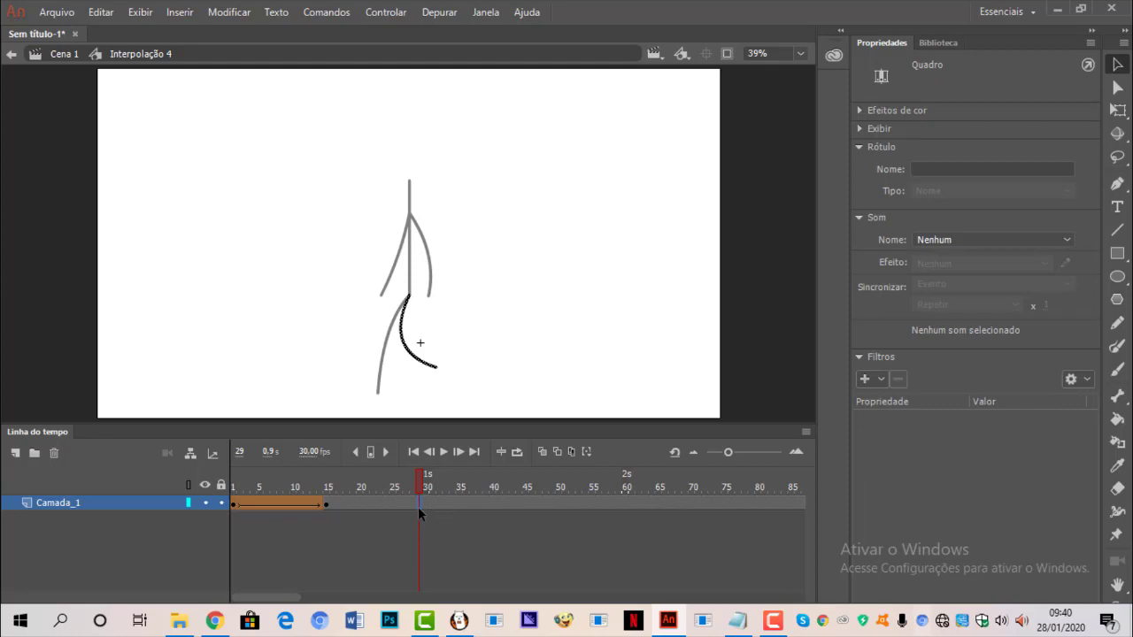
right_click(418, 506)
left_click(478, 300)
left_click_drag(405, 387, 373, 387)
- Create a shape tween between leg_2's keyframes at frames 15 and 29 and pin it at the hip with a shape hint
right_click(393, 502)
left_click(589, 45)
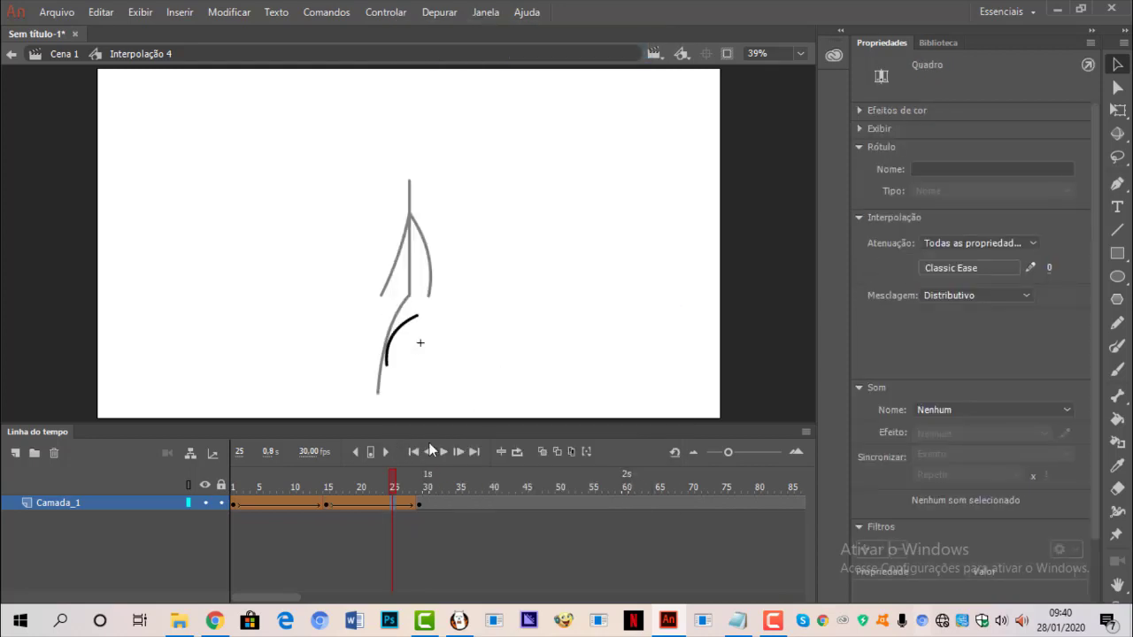
mouse_move(347, 479)
left_mouse_down()
mouse_move(329, 479)
mouse_move(430, 478)
mouse_move(358, 474)
left_mouse_up()
left_click(326, 477)
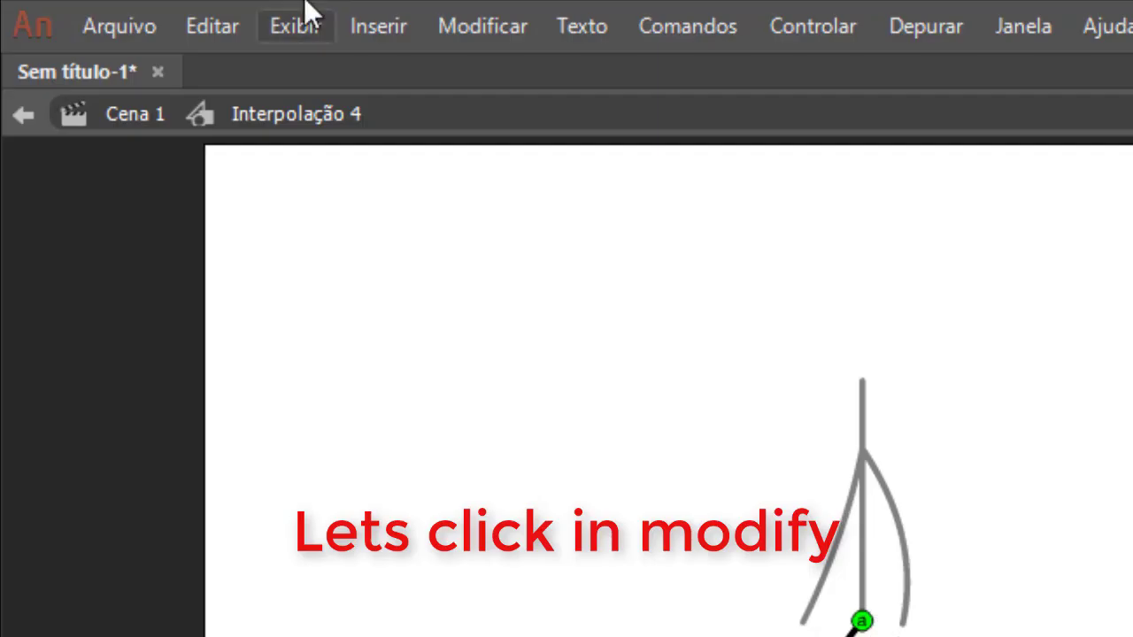
left_click(238, 16)
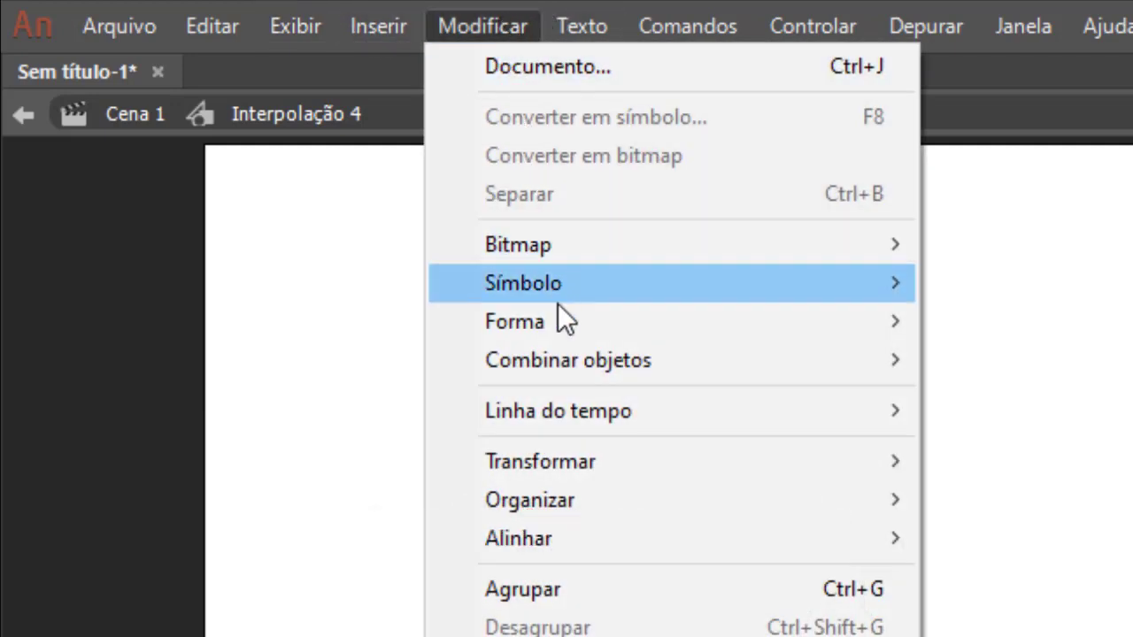
mouse_move(558, 321)
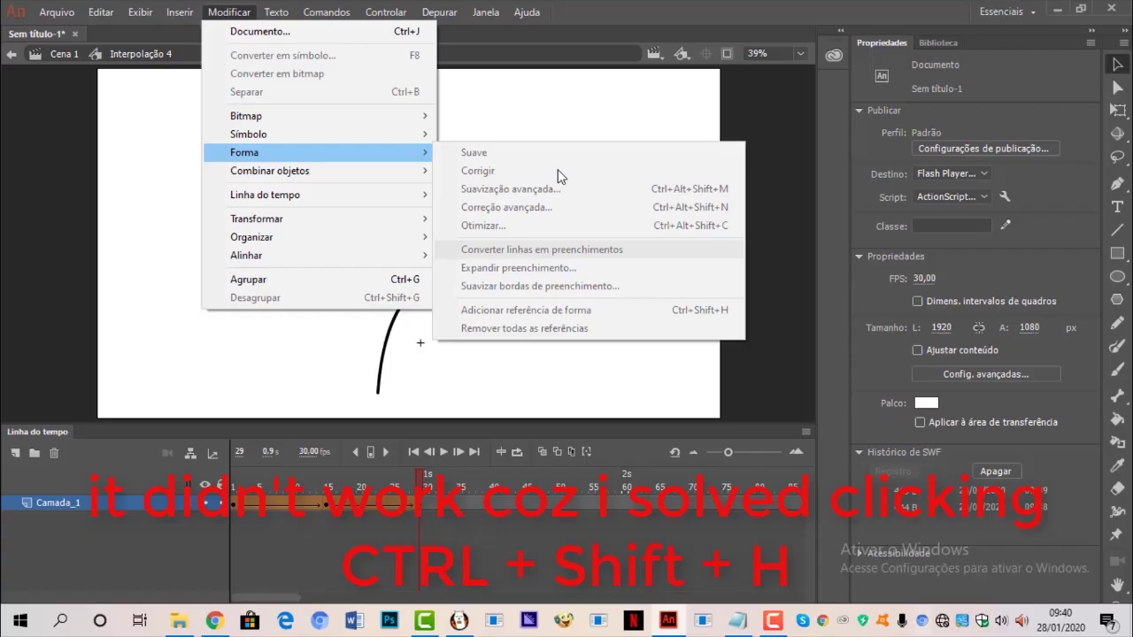
left_click(894, 150)
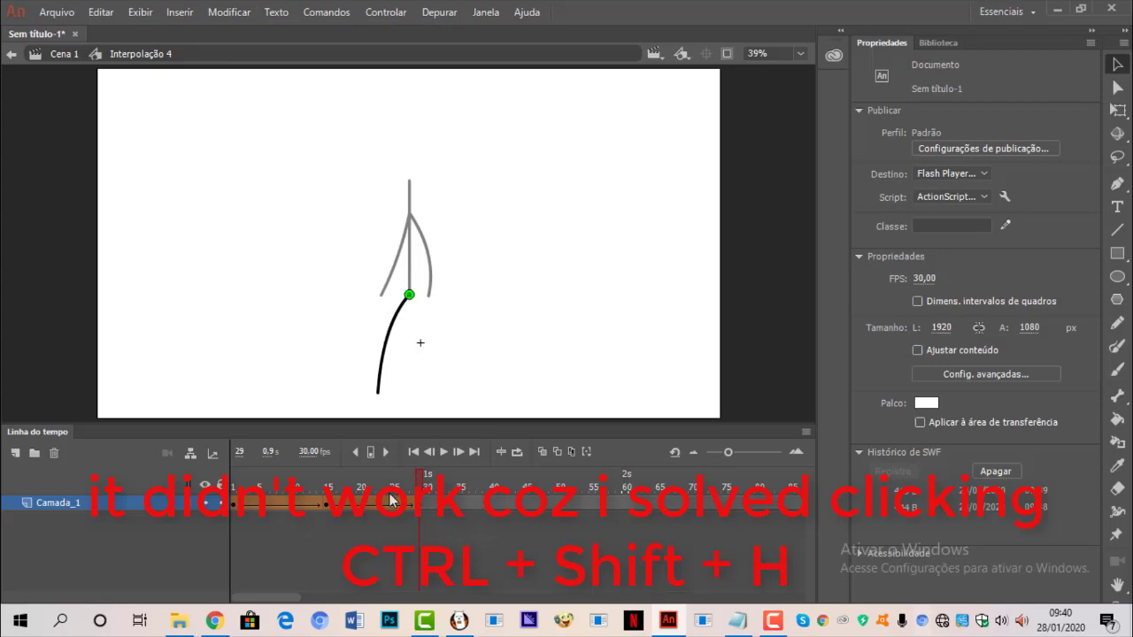
left_click_drag(392, 501, 72, 553)
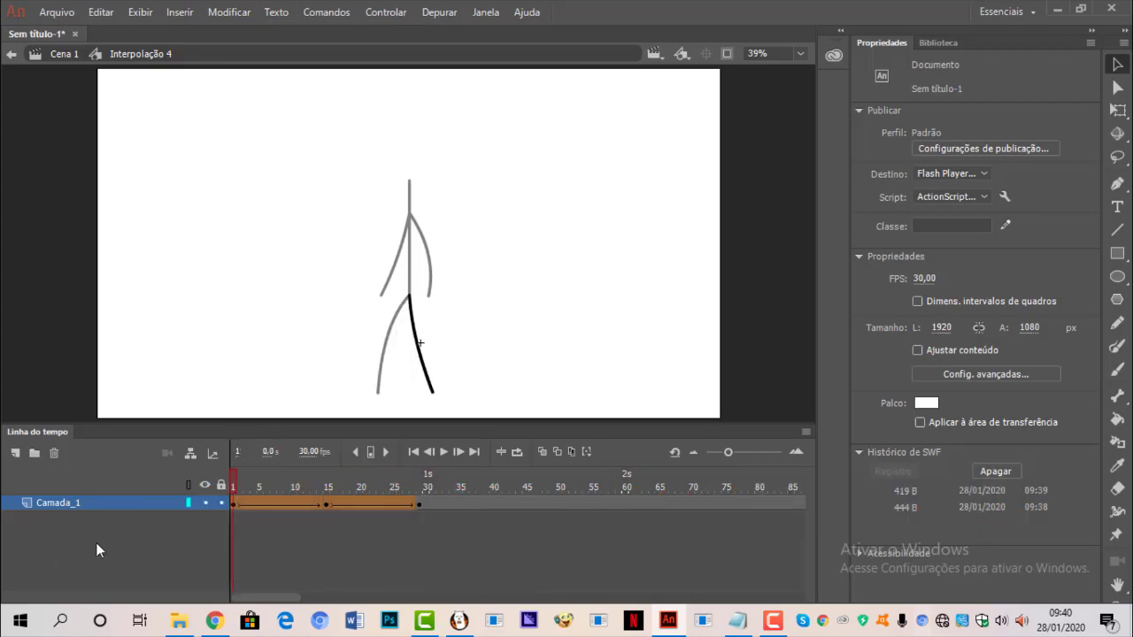
- Copy leg_2's frame 1, paste it over frame 15 inside the leg_1 symbol and align the leg with the hip
right_click(233, 501)
left_click(290, 272)
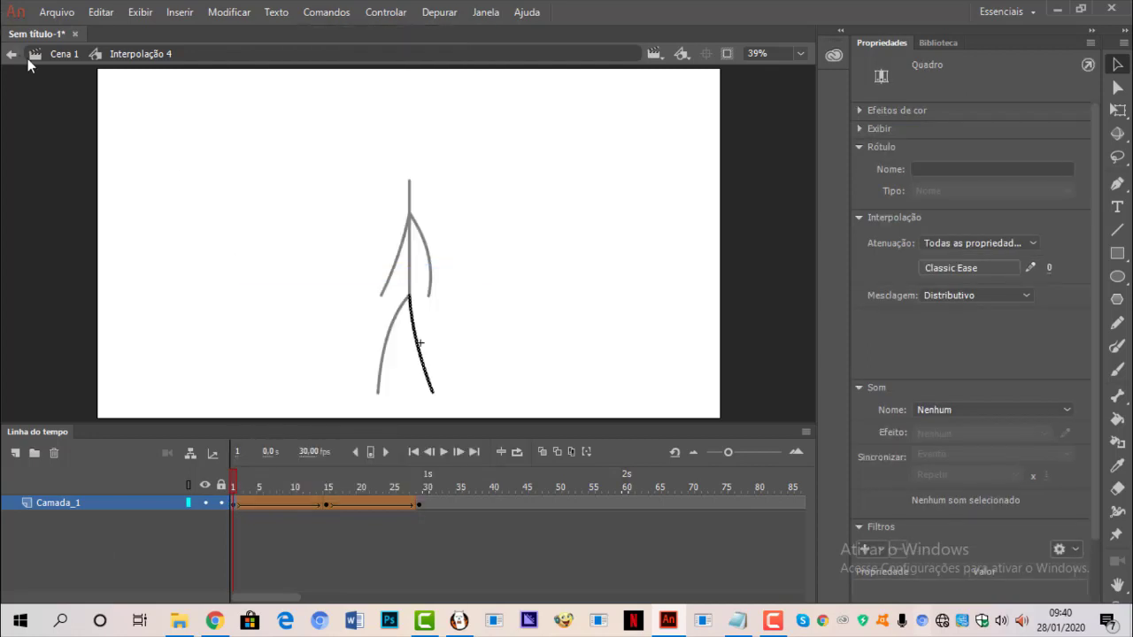
double_click(356, 326)
double_click(383, 373)
right_click(326, 503)
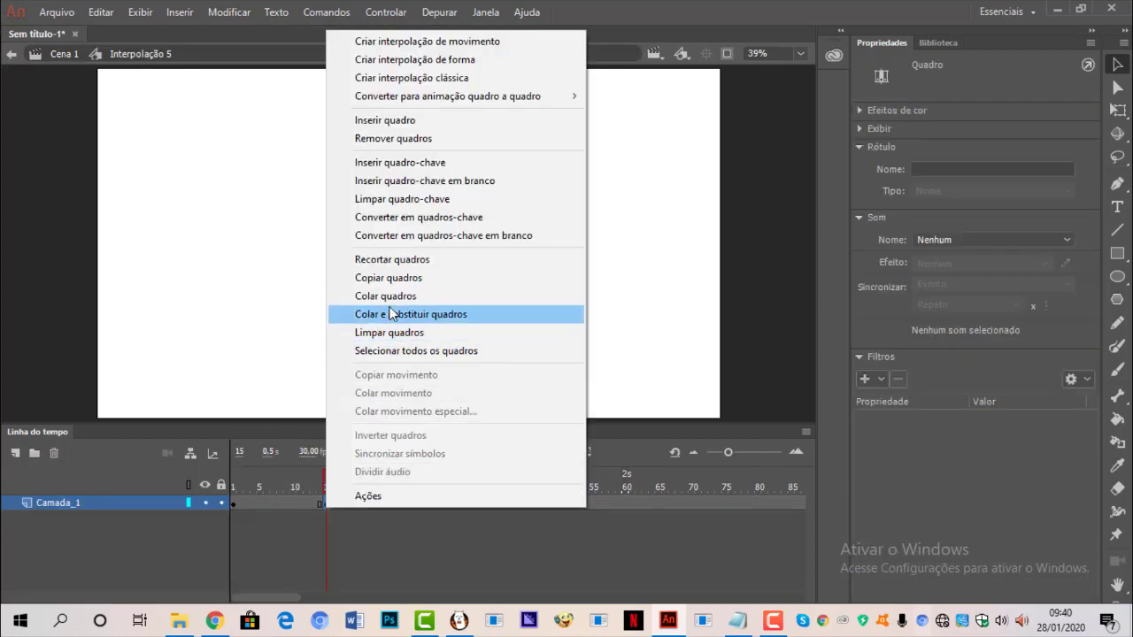
left_click(390, 309)
left_click_drag(403, 387, 432, 392)
left_click(465, 403)
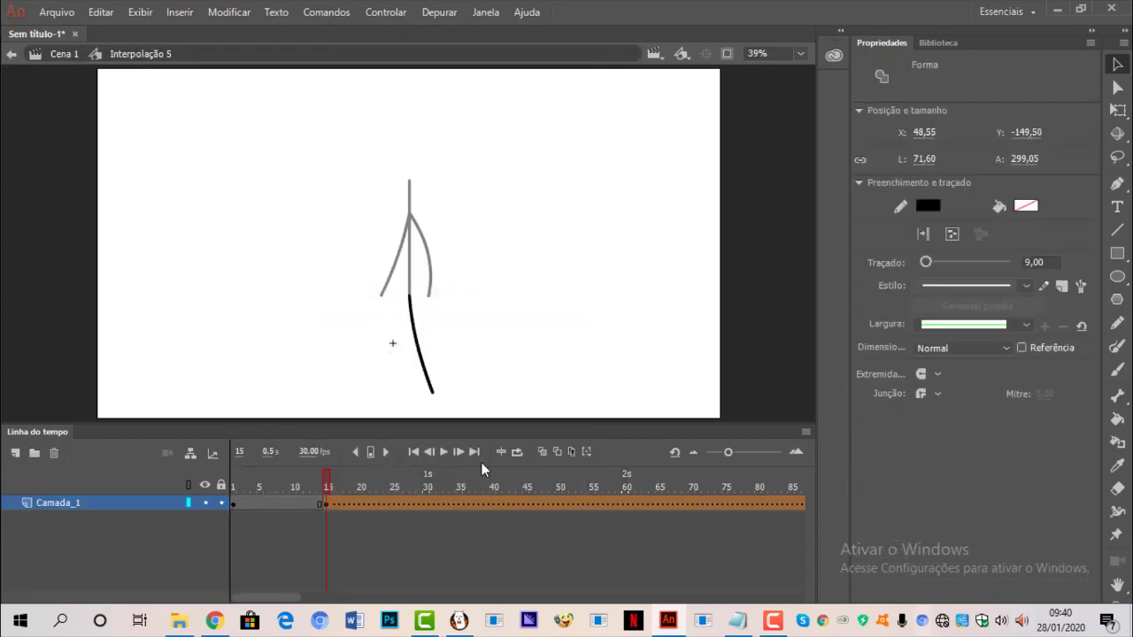
- Create a shape tween between leg_1's frames 1 and 15 and place its shape hint on the hip in both keyframes
right_click(281, 501)
left_click(318, 72)
left_click_drag(287, 478, 232, 413)
left_click(232, 16)
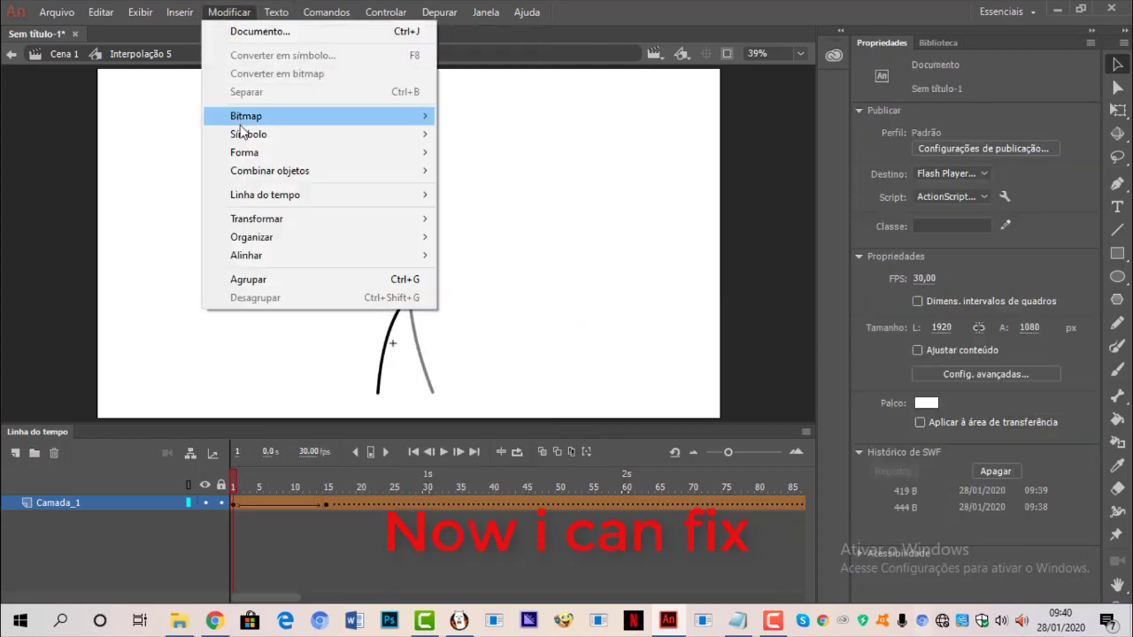
mouse_move(253, 156)
left_click(495, 309)
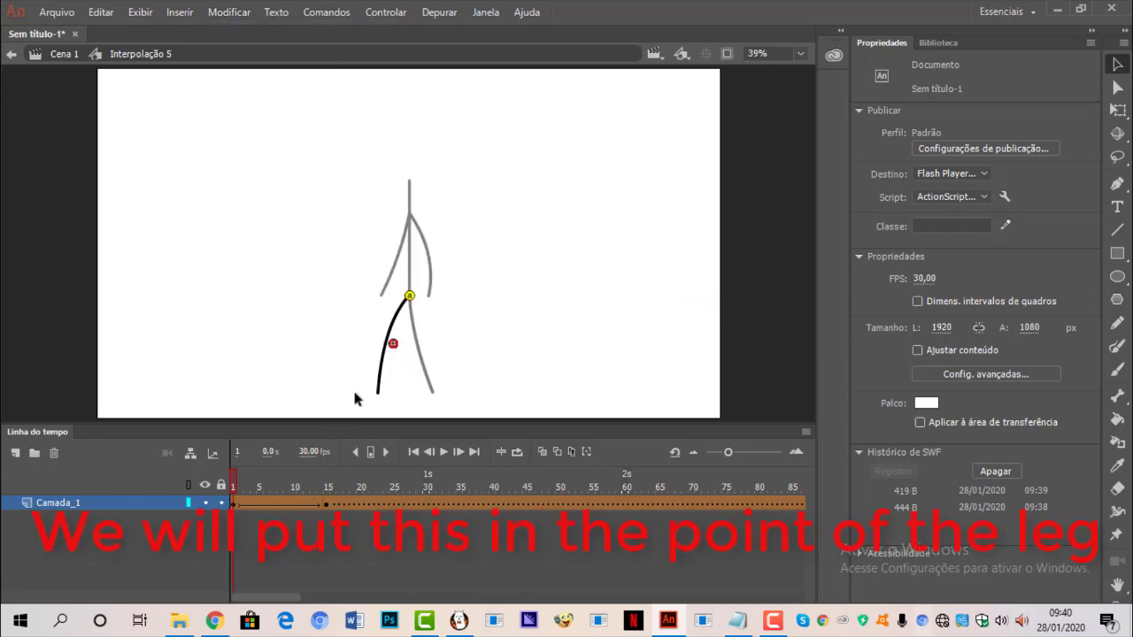
left_click(329, 477)
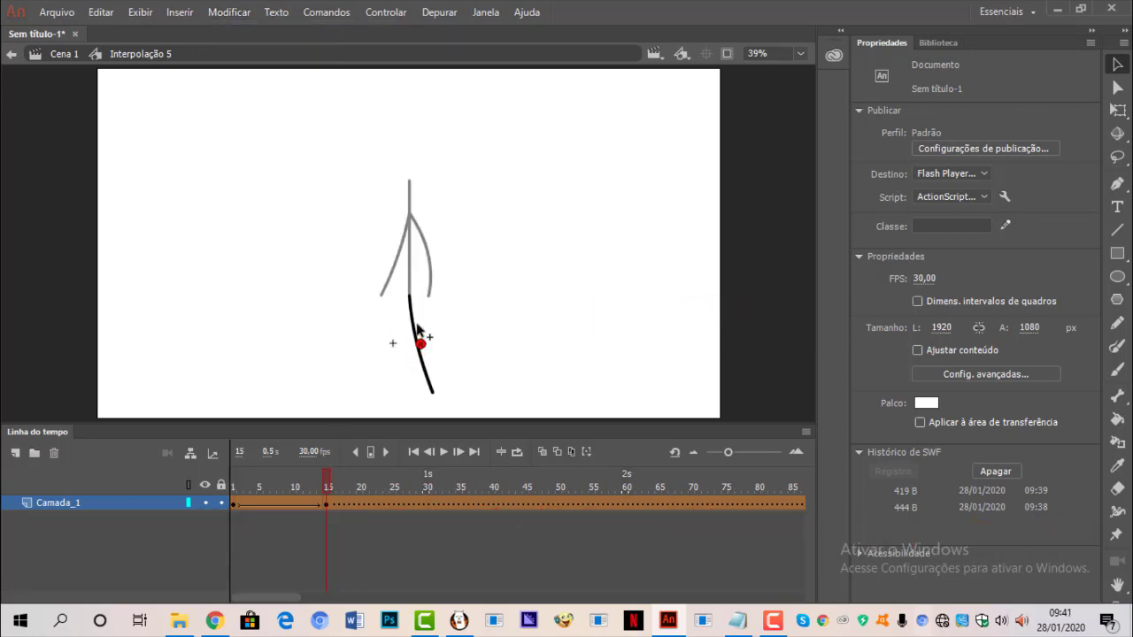
left_click_drag(328, 487, 228, 509)
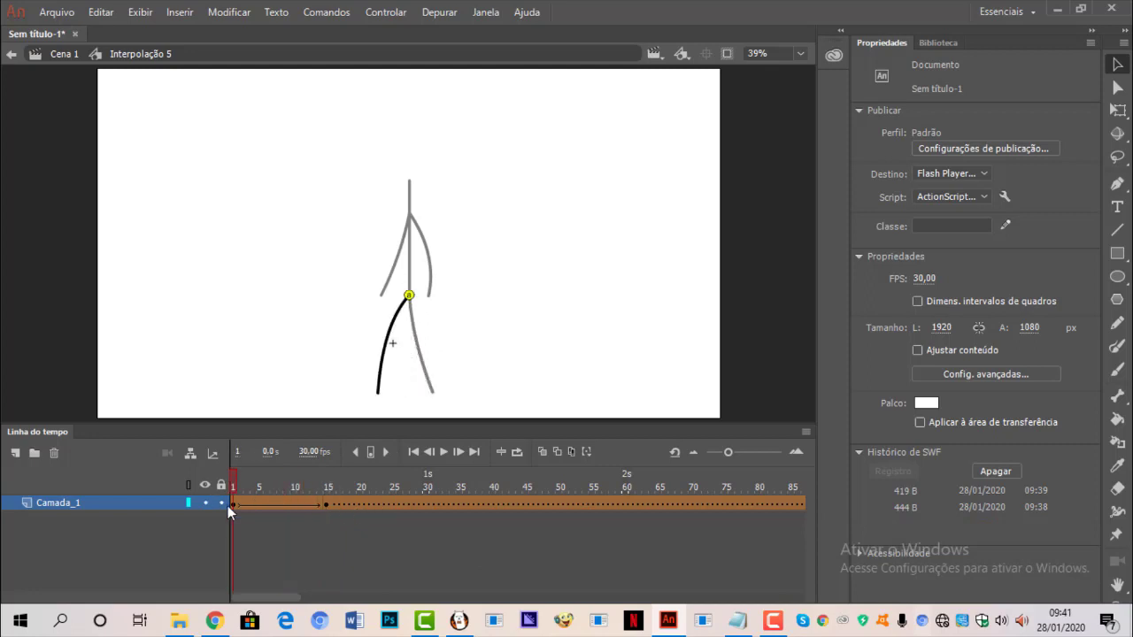
- Remove the shape tween from the leg_1 frames that follow frame 15 and scrub back to frame 1
right_click(412, 502)
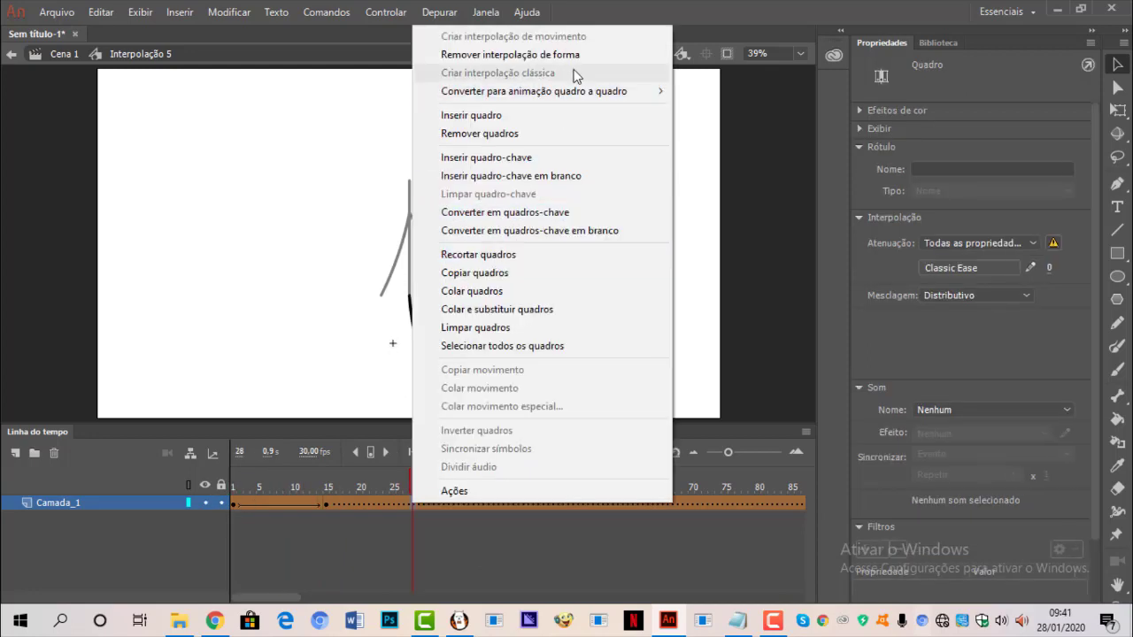
left_click(566, 49)
left_click_drag(287, 490, 233, 488)
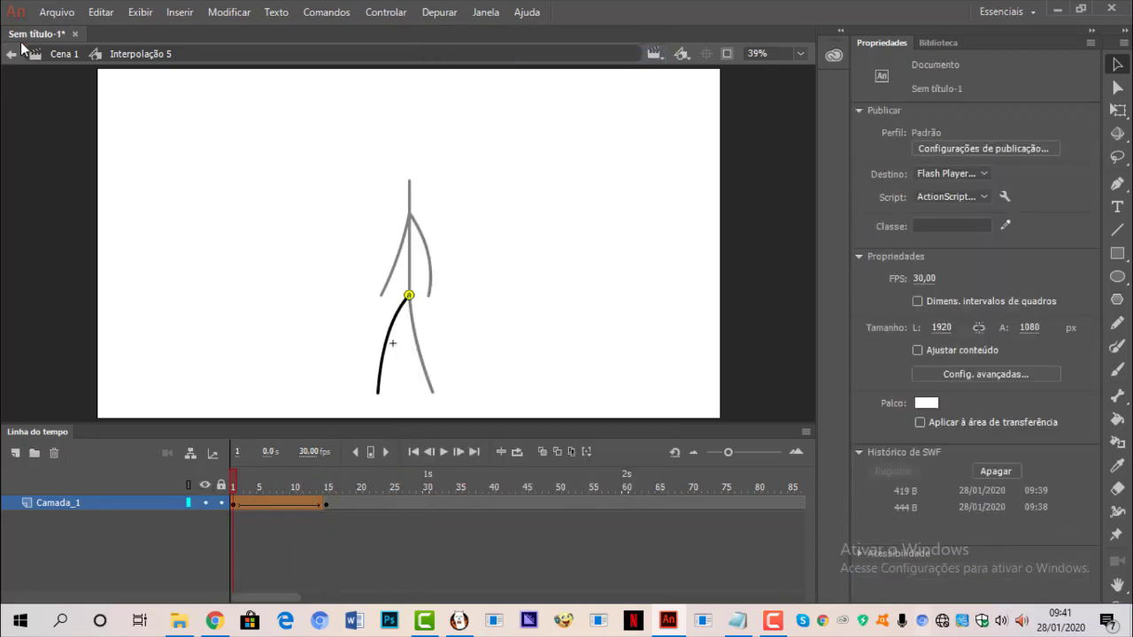
- Return to the main scene and play back the animation to compare both legs
key("ctrl+e")
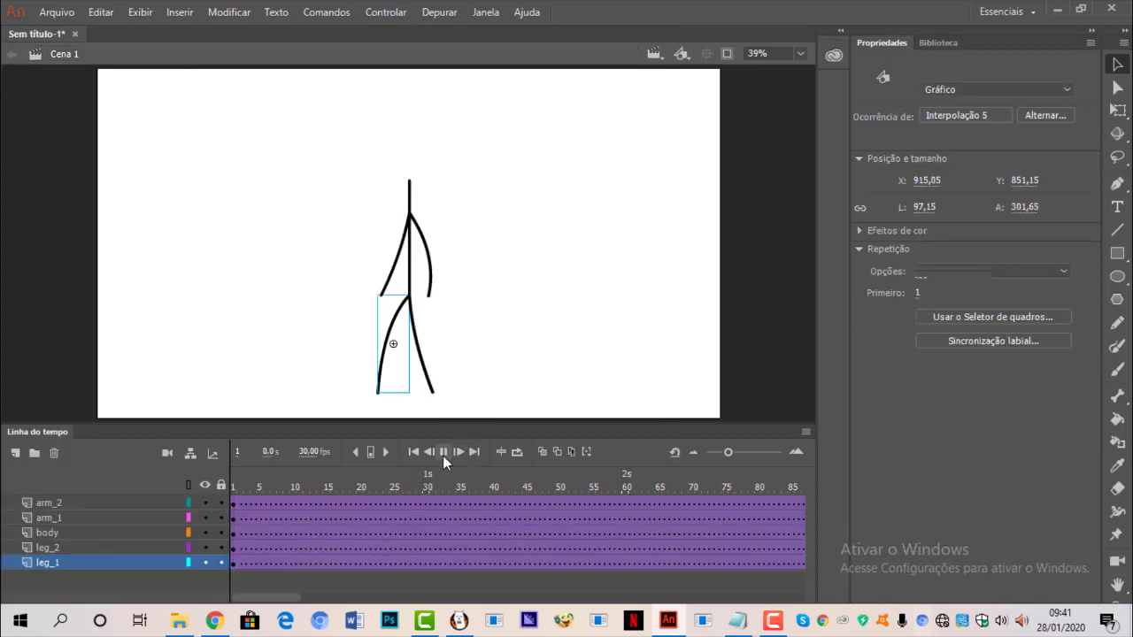
left_click(443, 452)
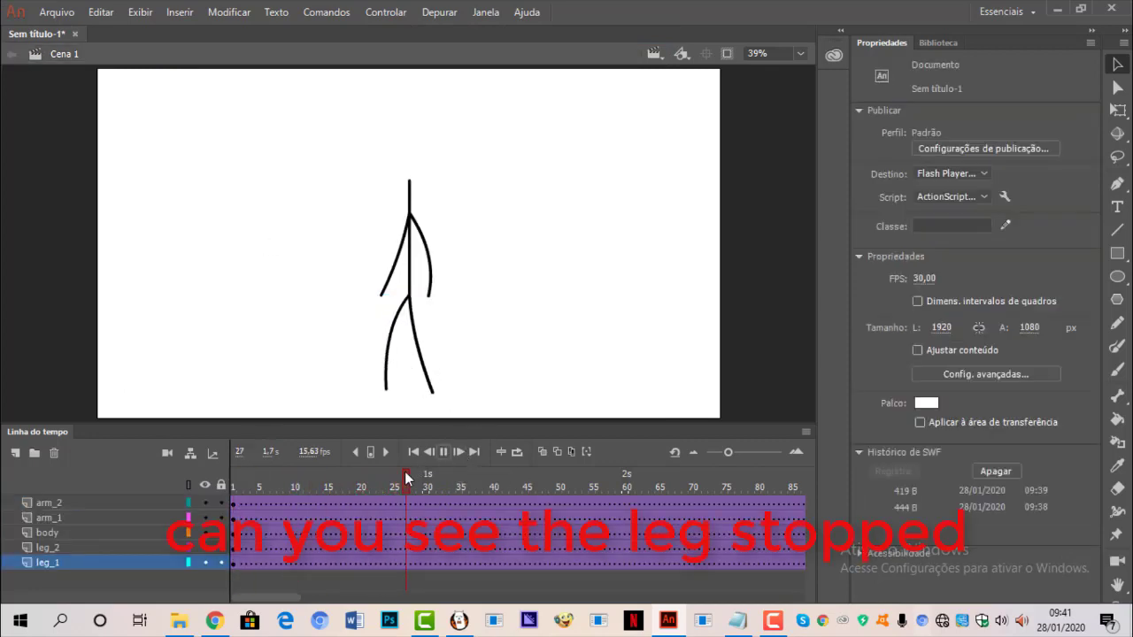
left_click_drag(406, 478, 281, 556)
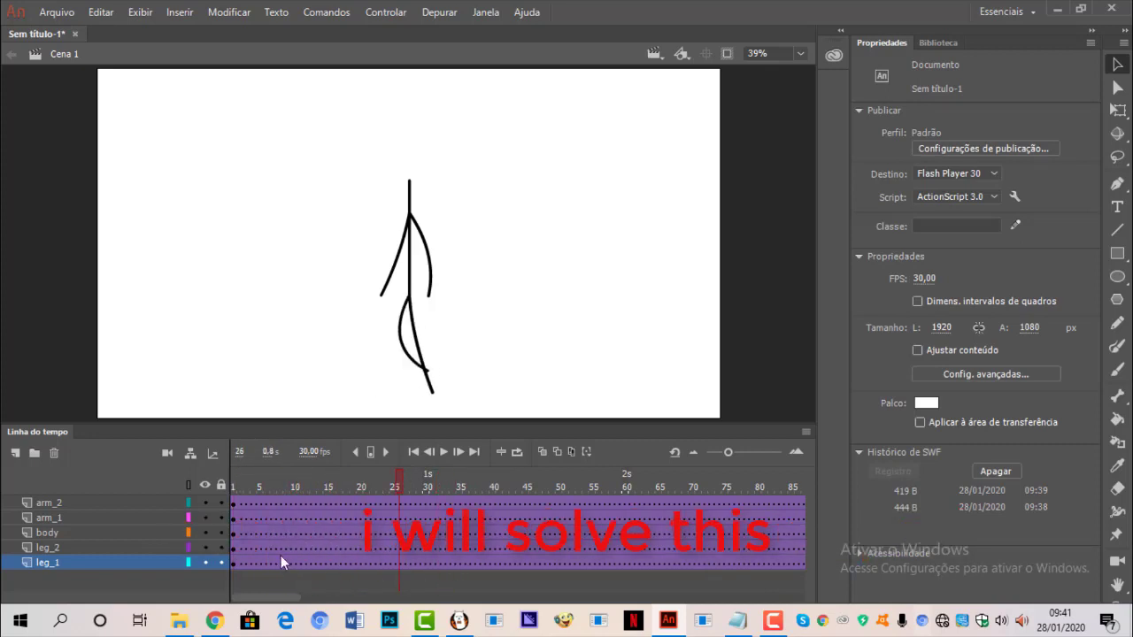
- Lengthen leg_1's shape tween so its second keyframe falls on frame 29, and return to the main scene
double_click(383, 364)
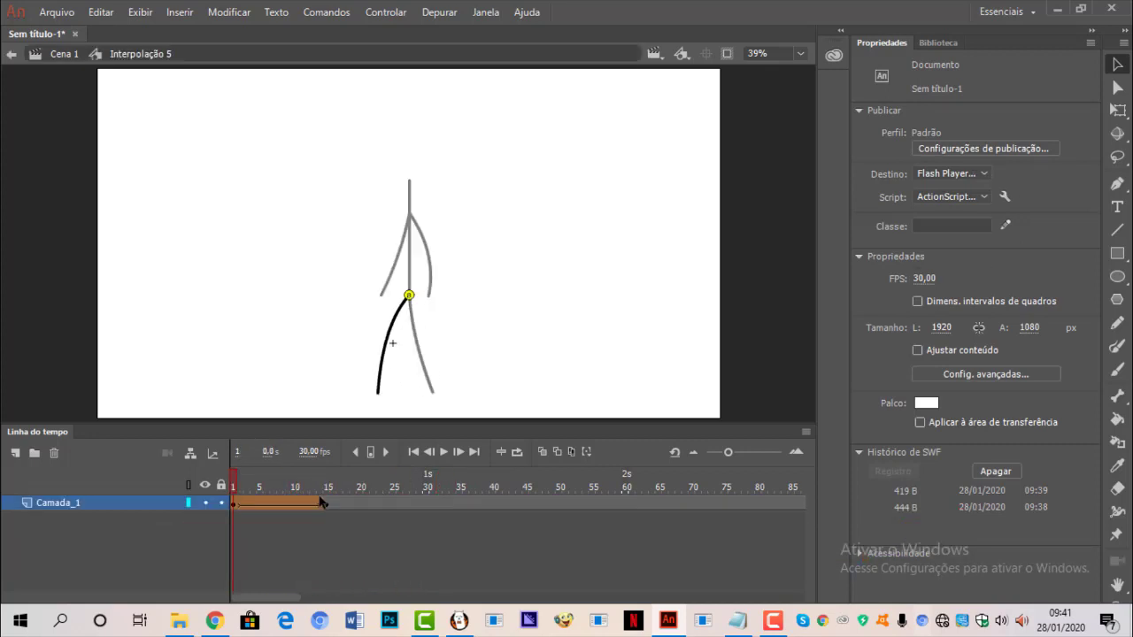
left_click(324, 503)
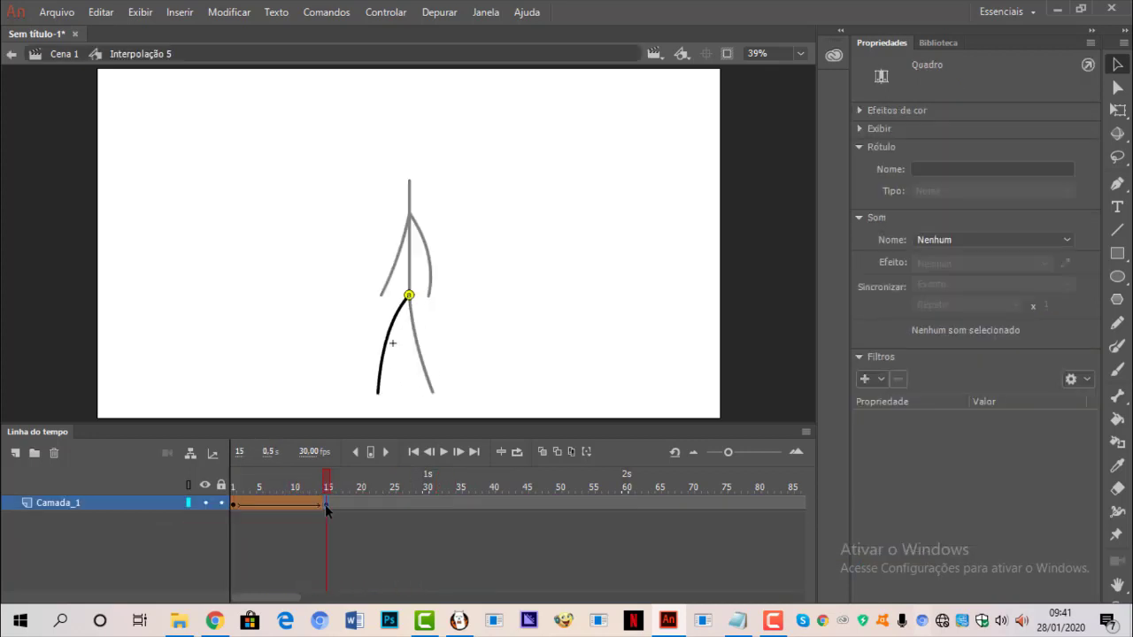
key("F5")
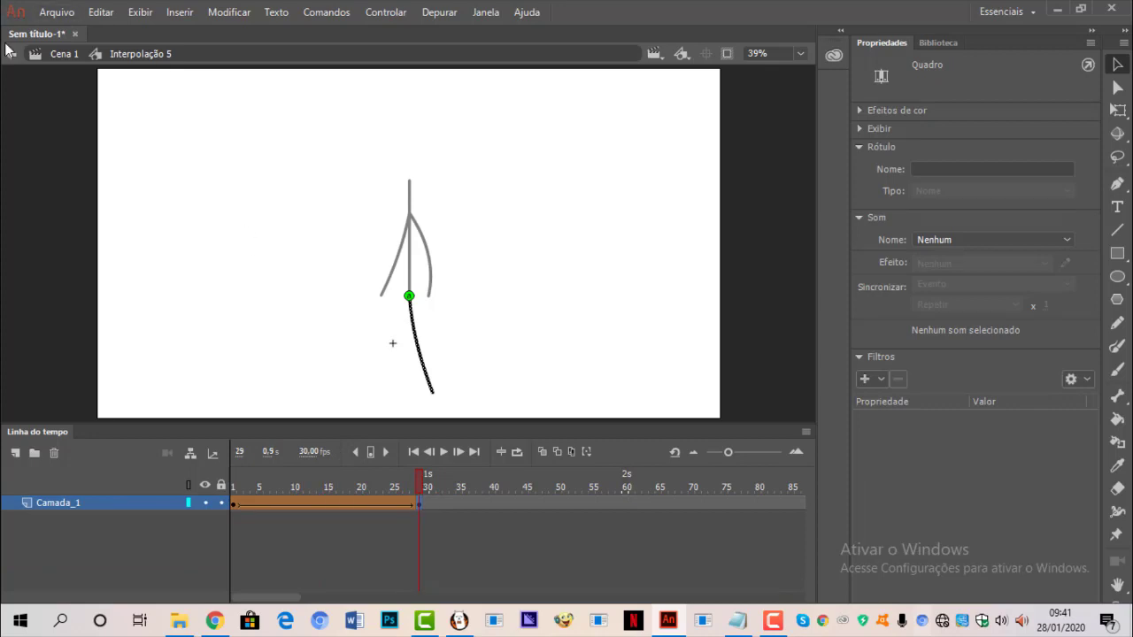
left_click(12, 56)
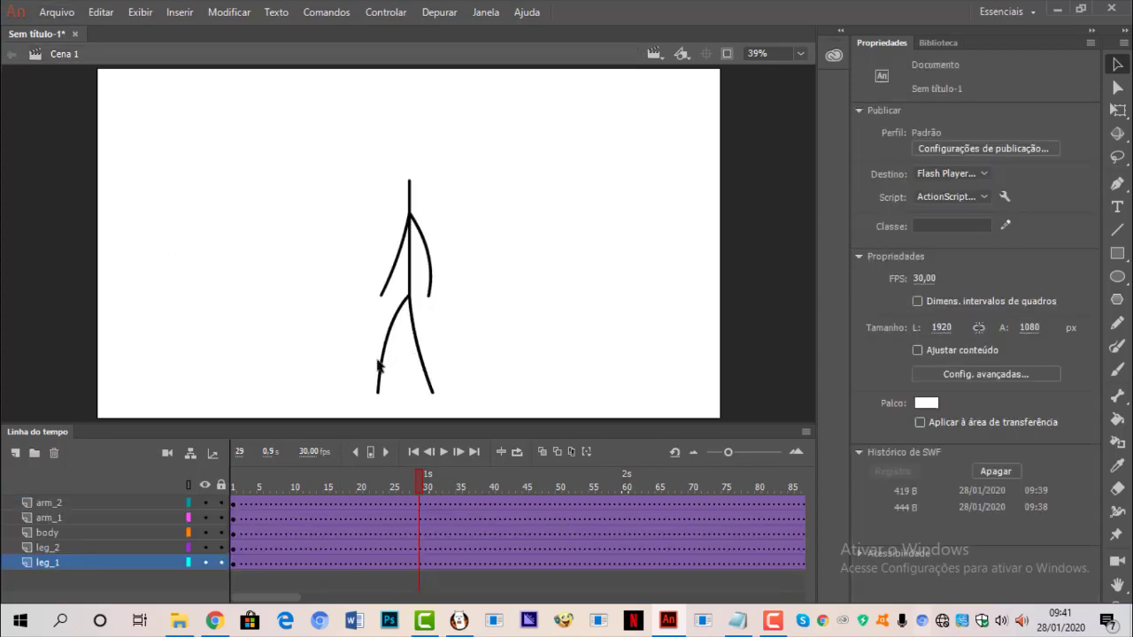
- Check leg_2's pose at frame 29 inside its symbol, and scrub the main scene back to frame 1
double_click(380, 361)
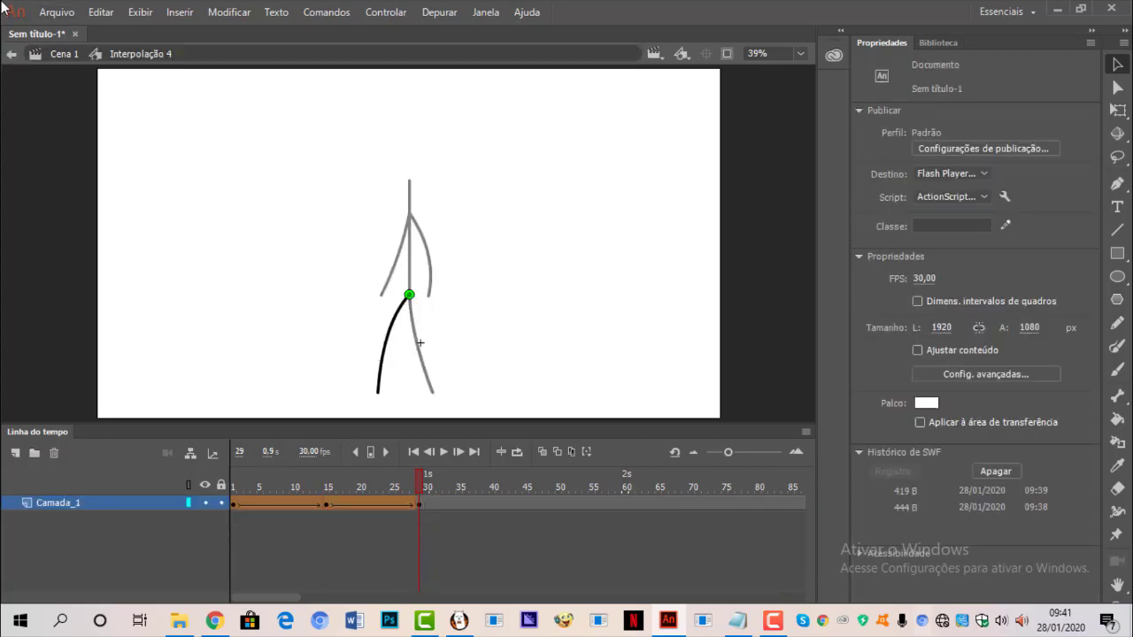
left_click(13, 56)
left_click_drag(418, 477, 171, 479)
left_click_drag(276, 502, 223, 560)
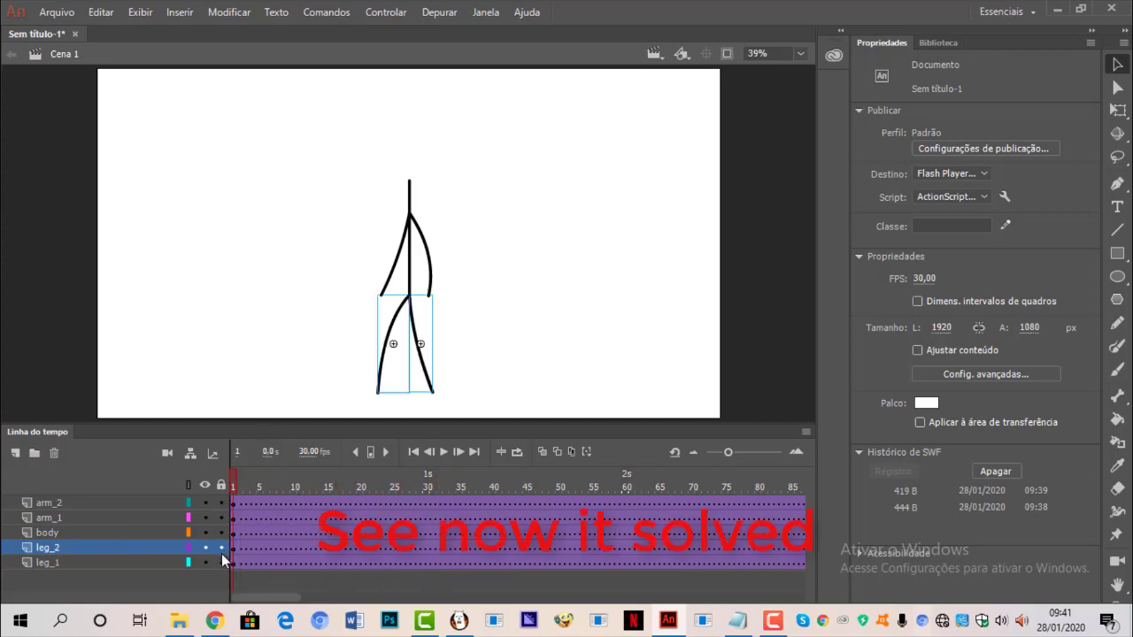
- Save the document in the Documents folder as "tutorial walk"
left_click(149, 221)
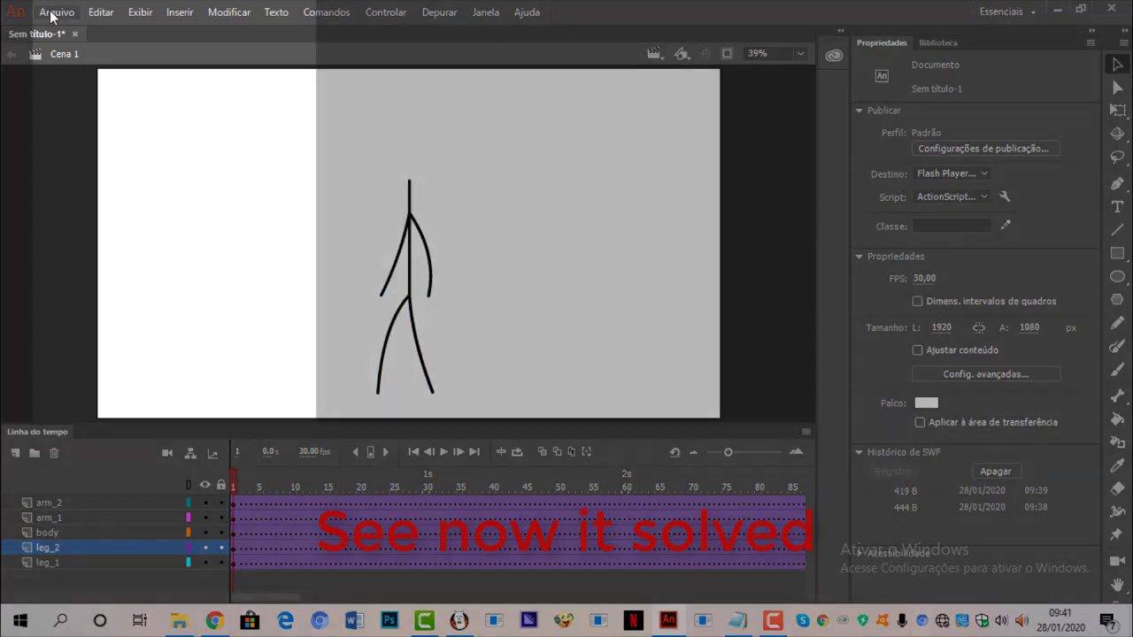
left_click(55, 12)
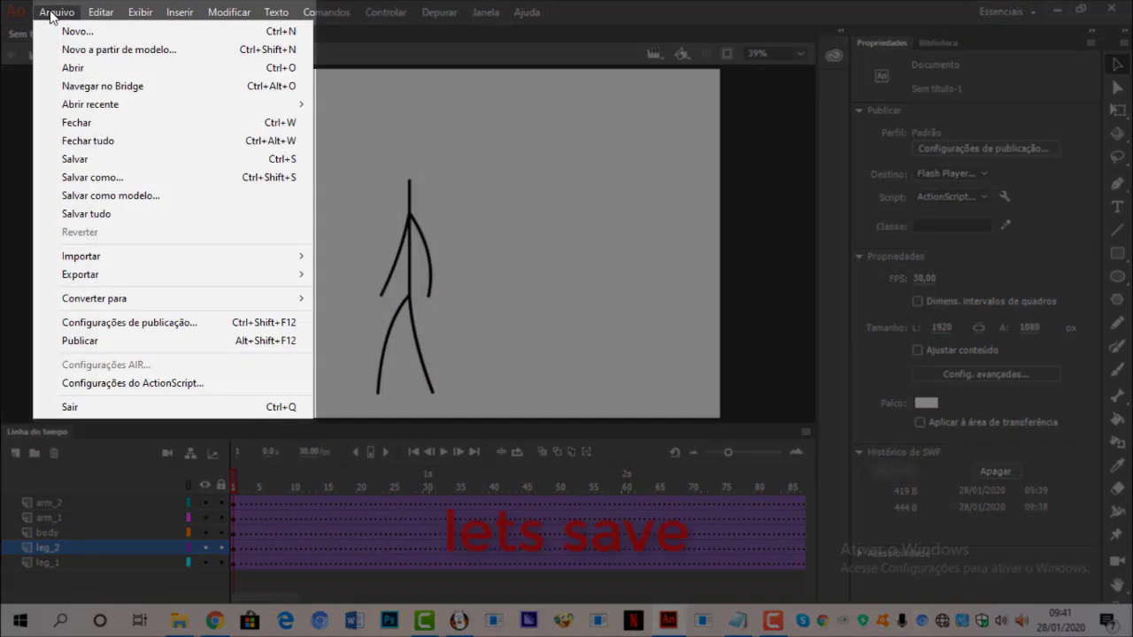
left_click(137, 181)
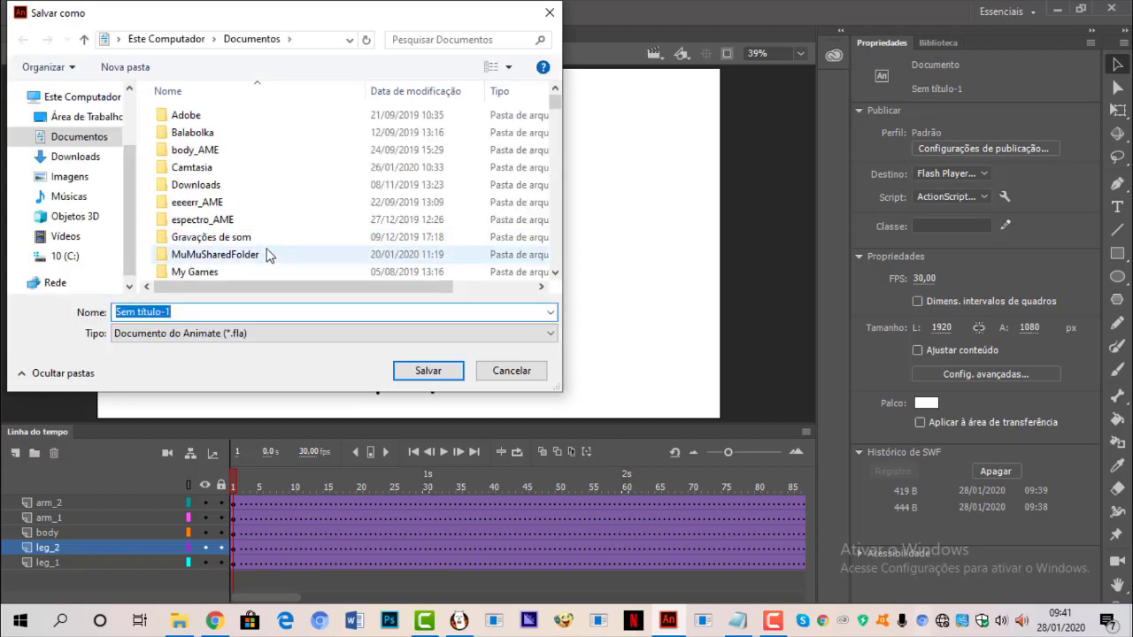
type("tutori")
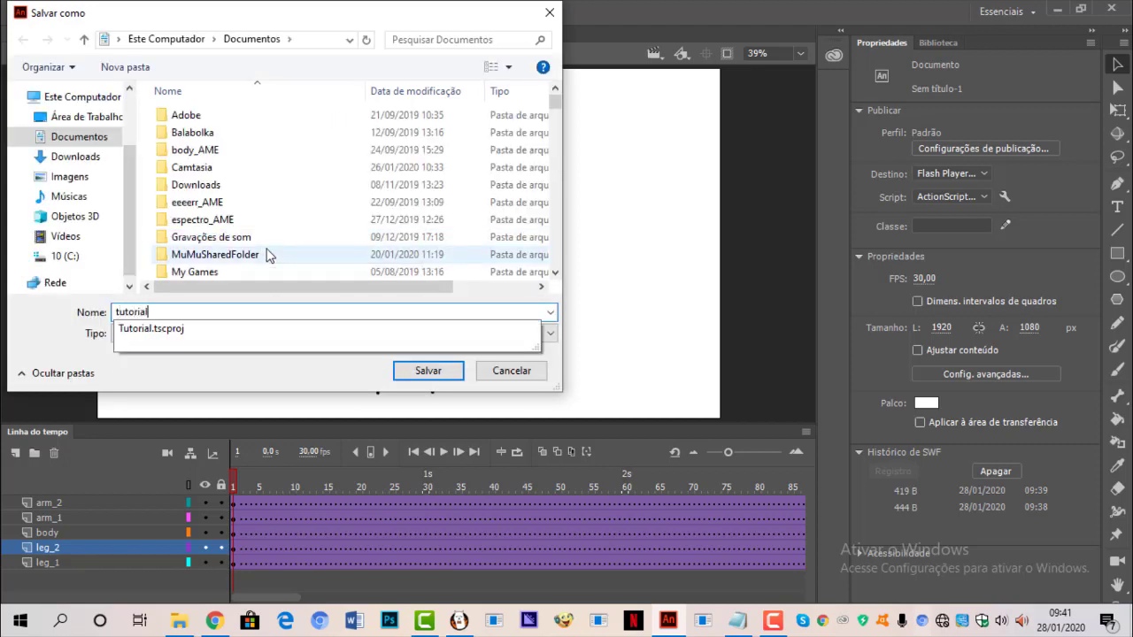
type("al")
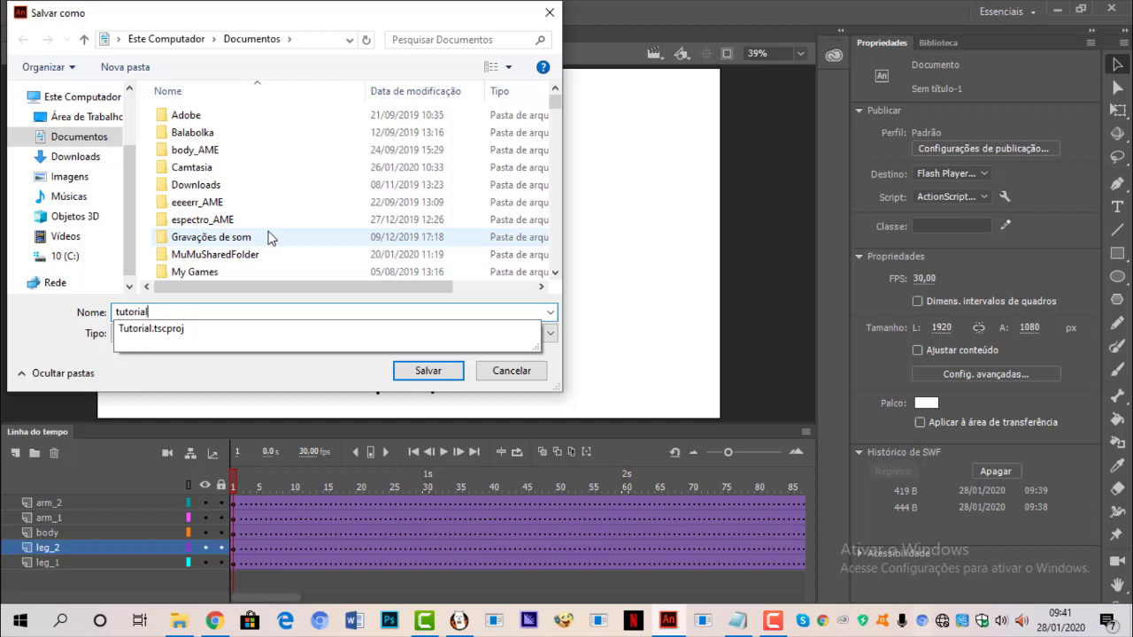
type(" walk")
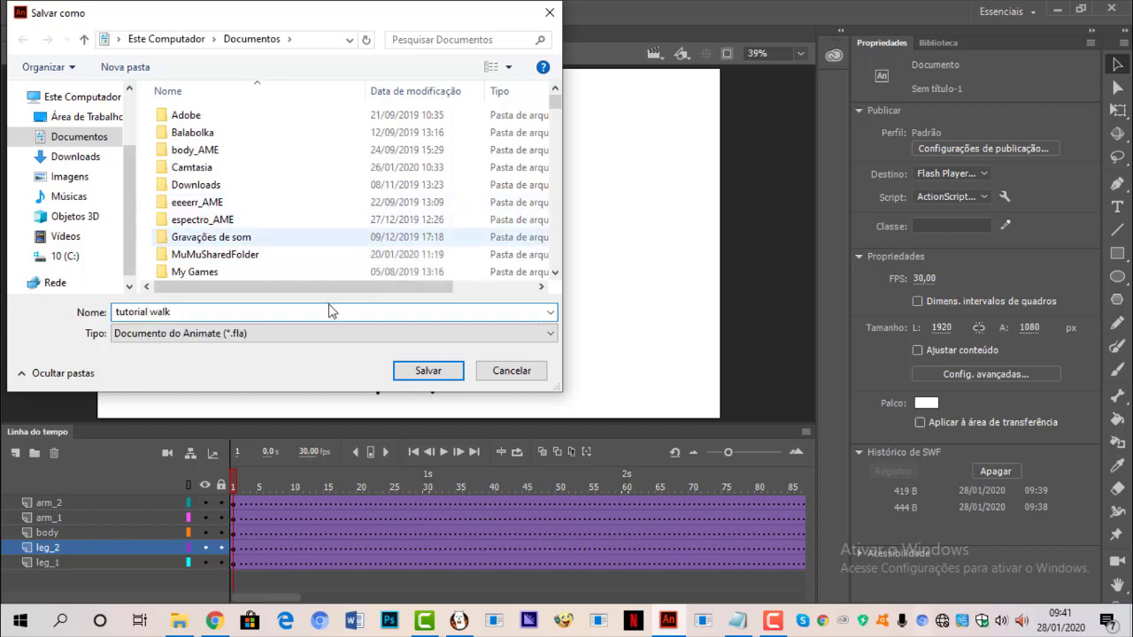
left_click(442, 372)
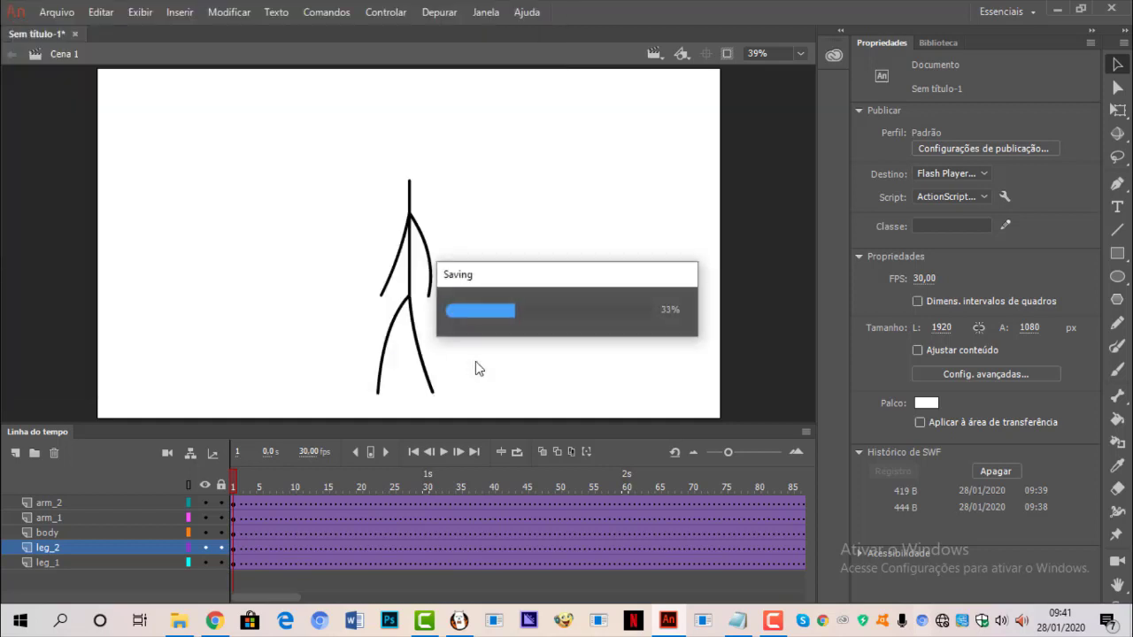
- Copy arm_1's pose from its symbol, and extend the frames inside arm_2's symbol to frame 120
double_click(395, 278)
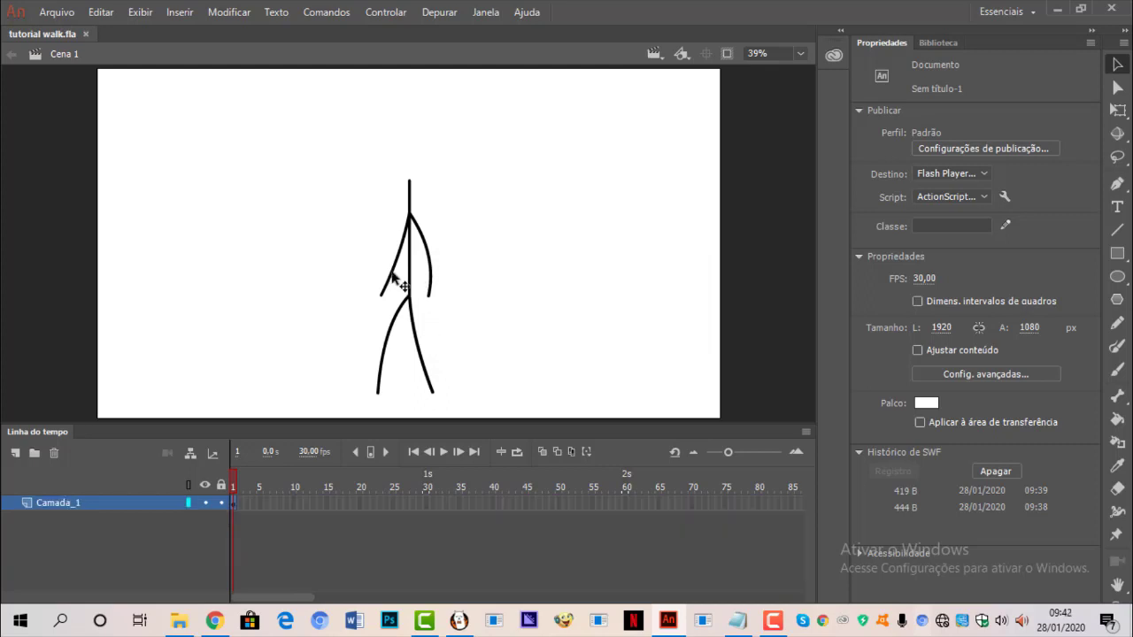
left_click(63, 54)
left_click(430, 271)
double_click(431, 271)
right_click(234, 503)
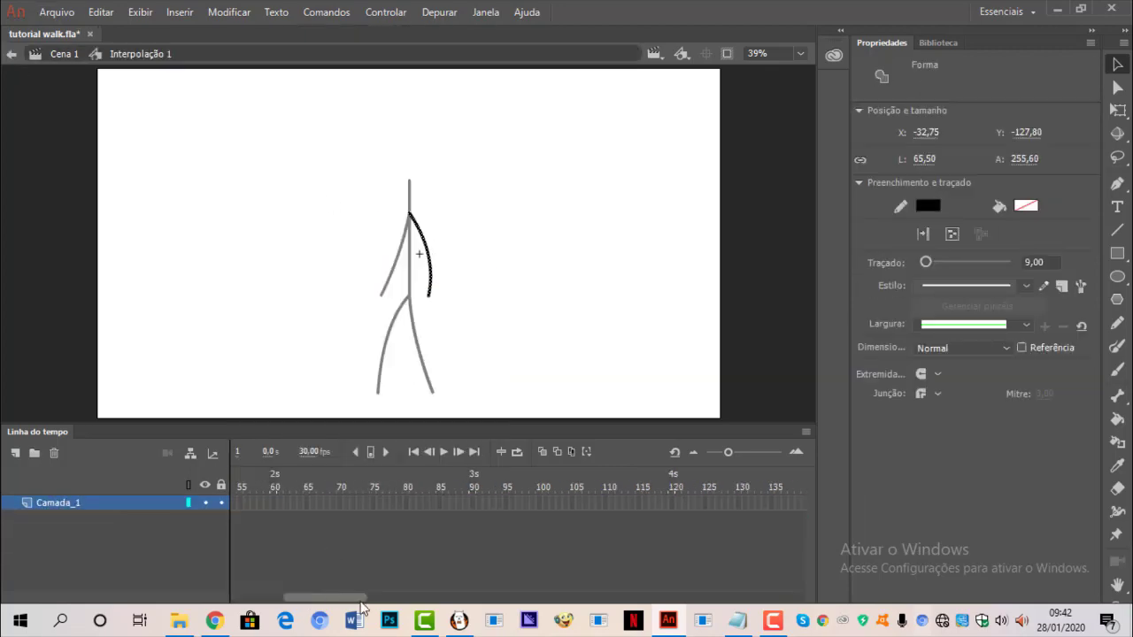
right_click(618, 503)
left_click(678, 119)
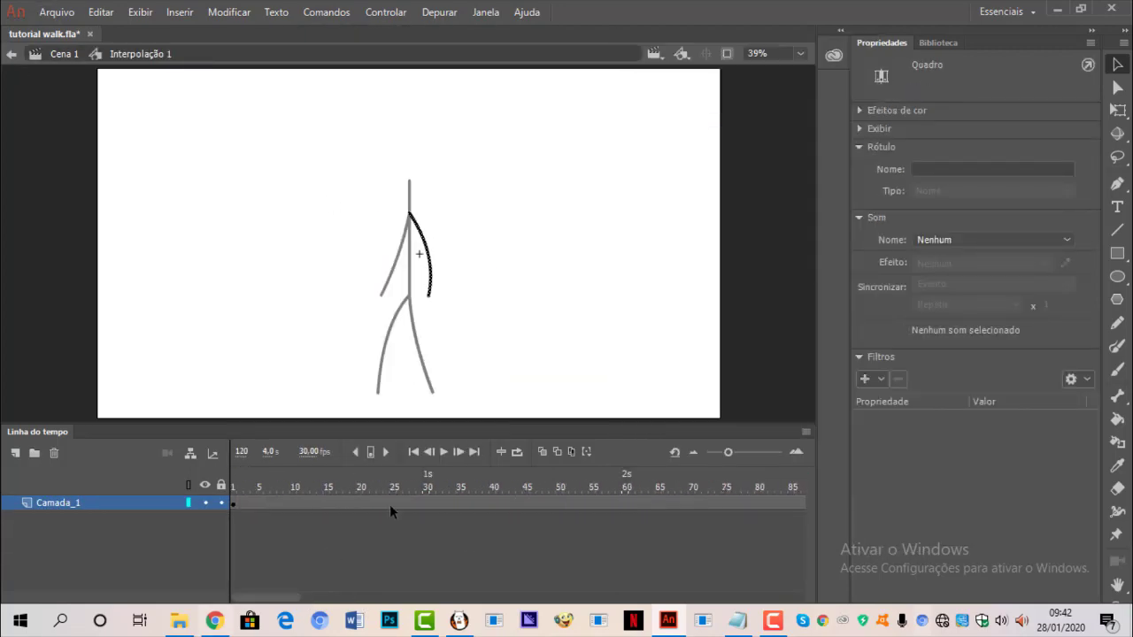
- Paste arm_1's pose on frame 29 of arm_2's symbol and move it so it meets the shoulder
key("F6")
right_click(366, 503)
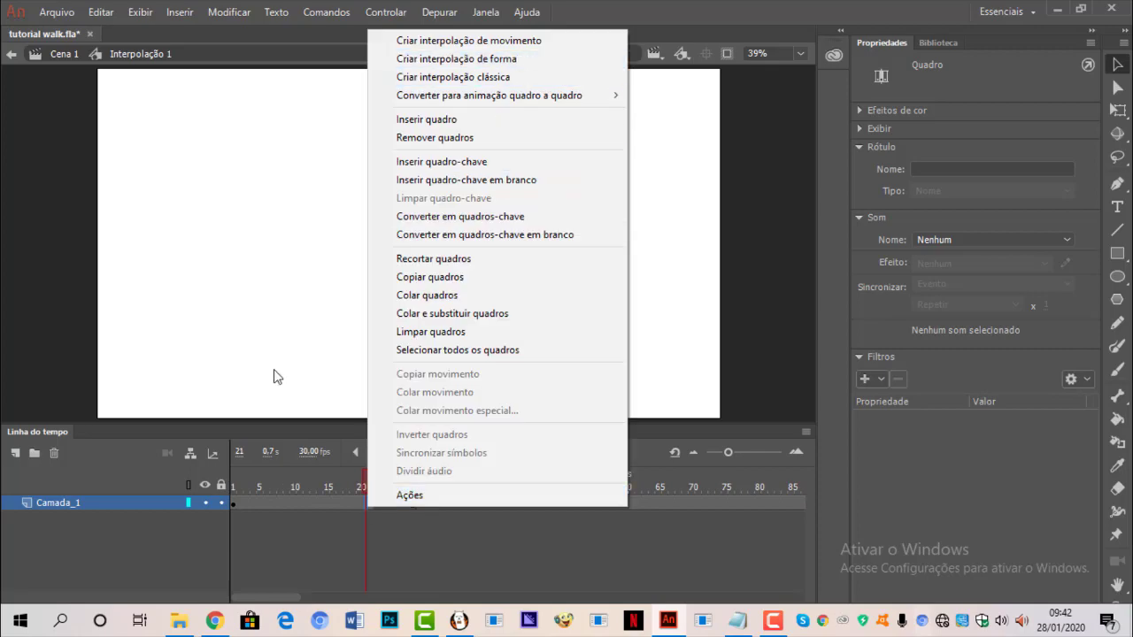
left_click(273, 377)
right_click(419, 502)
left_click(496, 295)
left_click_drag(428, 243, 396, 243)
- Create arm_2's shape tween from frame 1 to 29 with a shape hint at the shoulder, and play back the main scene
right_click(298, 503)
left_click(420, 56)
mouse_move(329, 488)
left_mouse_down()
mouse_move(352, 492)
mouse_move(233, 488)
left_mouse_up()
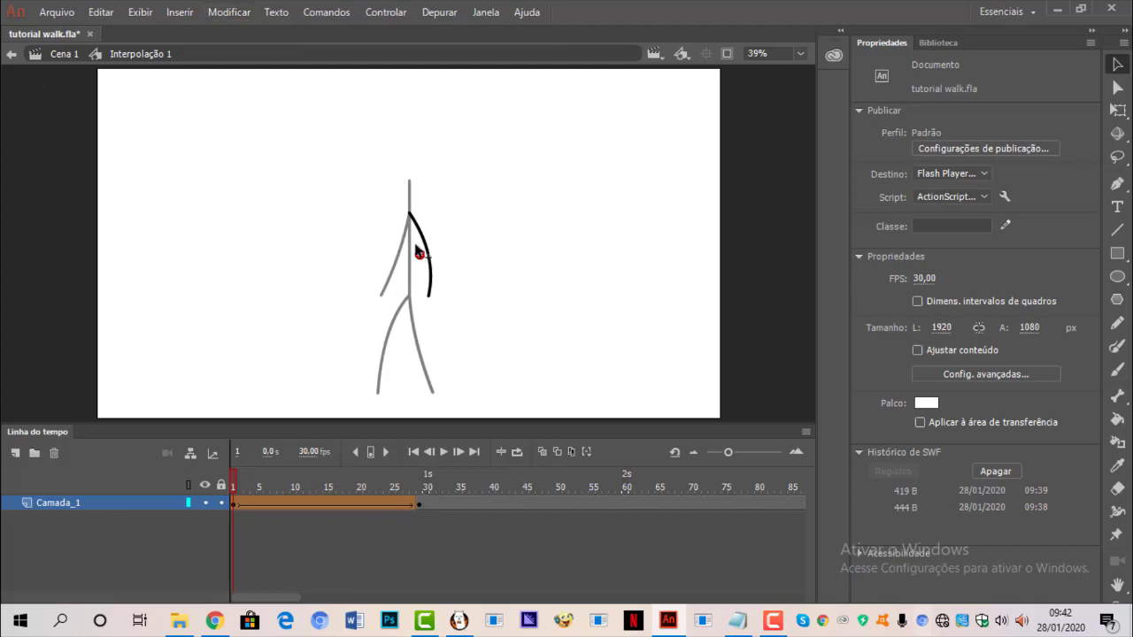
left_click_drag(419, 253, 409, 213)
key("alt+period")
left_click(13, 55)
key("Return")
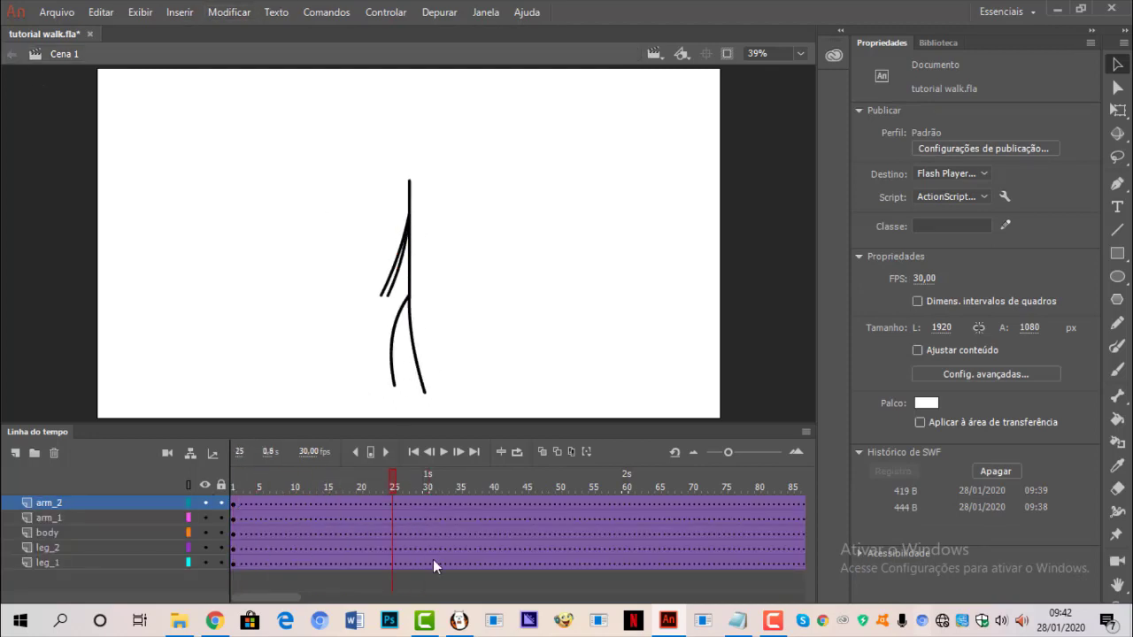
- Copy frame 1 of arm_2's symbol and return to the main scene
double_click(431, 276)
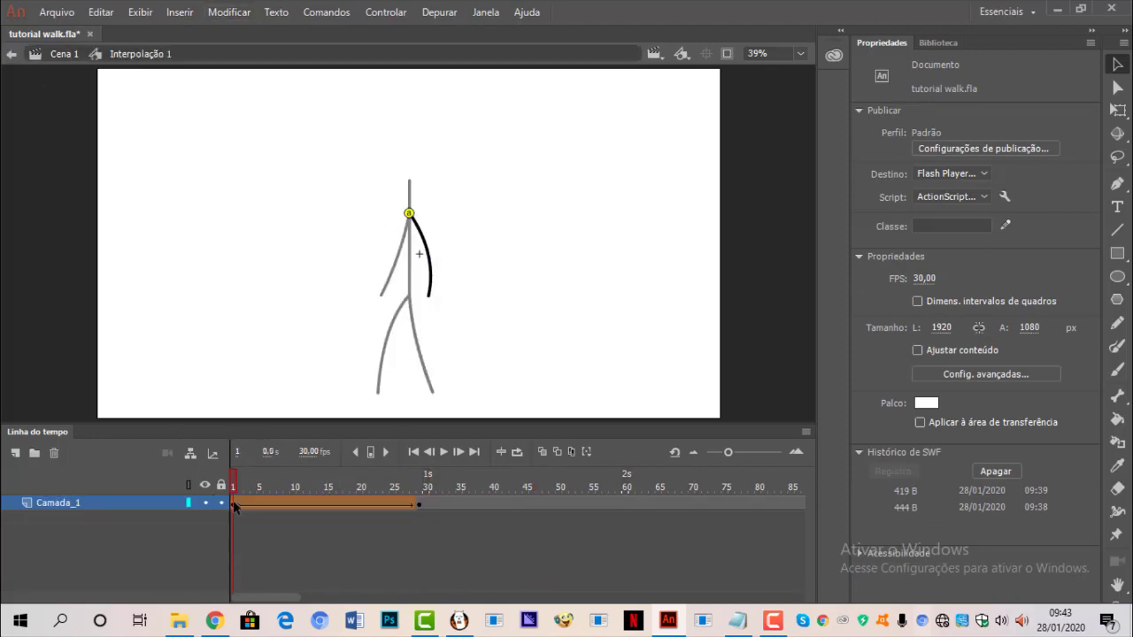
right_click(234, 505)
left_click(292, 271)
double_click(109, 99)
- Open arm_1's symbol and insert frames to extend its pose along the timeline
double_click(387, 285)
right_click(512, 503)
left_click_drag(352, 603, 207, 599)
left_click(592, 112)
- Paste arm_2's pose on frame 29 of arm_1's symbol and move it onto the shoulder
right_click(425, 502)
left_click(478, 286)
left_click(422, 502)
key("shift+F5")
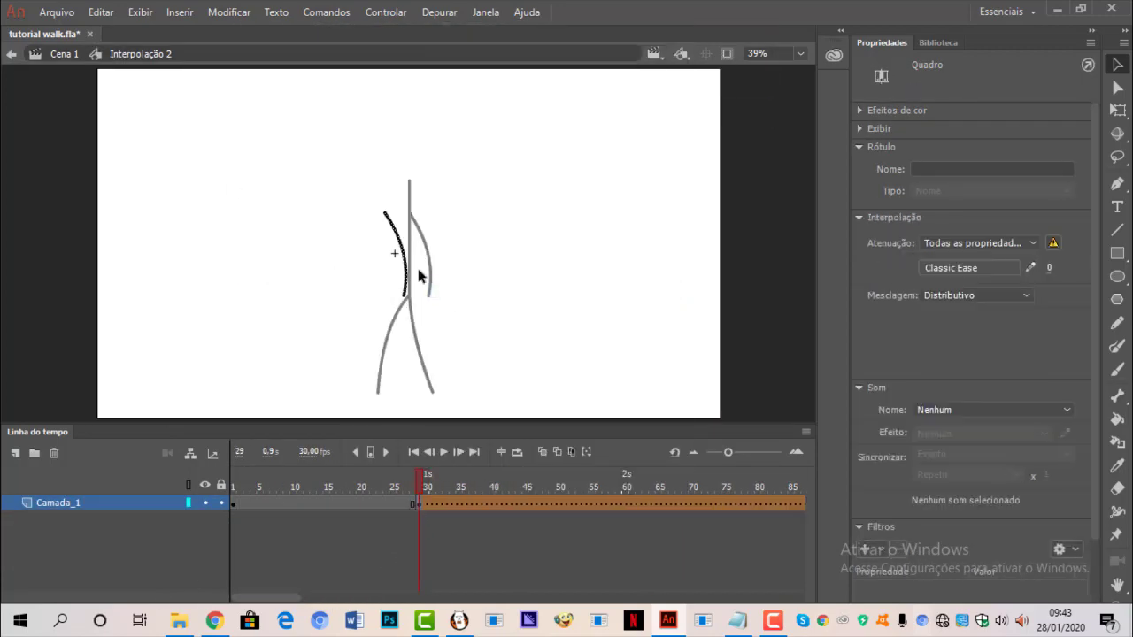
left_click_drag(405, 266, 429, 265)
- Remove the shape tween from arm_1's frames after frame 29 and create a shape tween from frame 1 to 29
right_click(463, 506)
left_click(549, 53)
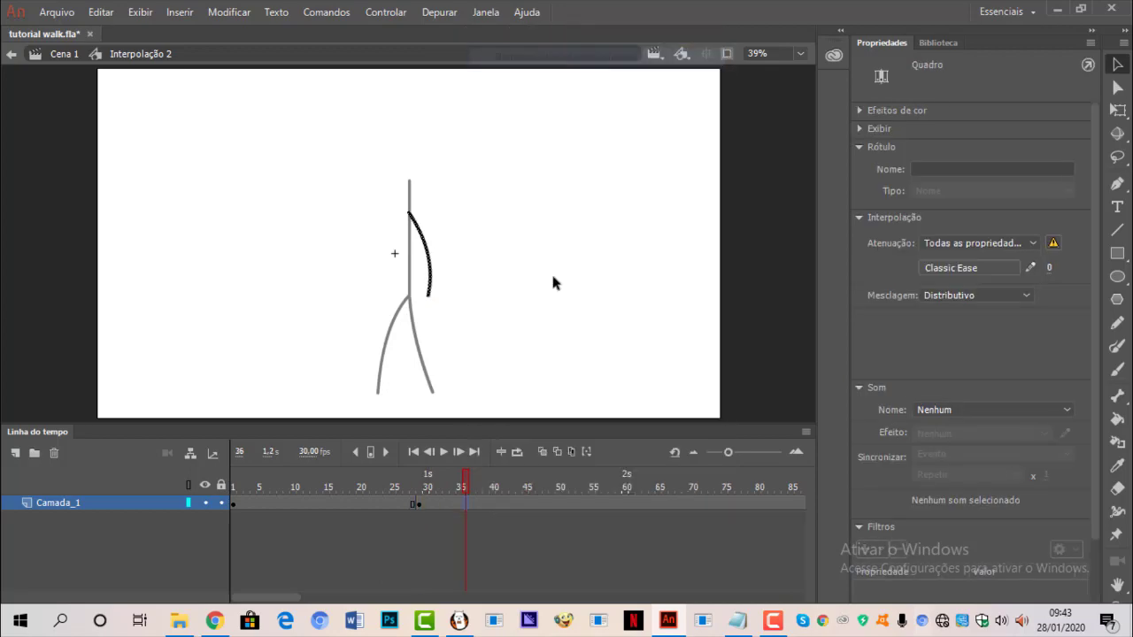
right_click(312, 504)
left_click(416, 51)
- Add a shape hint at the shoulder on arm_1's frames 1 and 29, and play back the main scene
left_click_drag(311, 486, 174, 469)
left_click(230, 13)
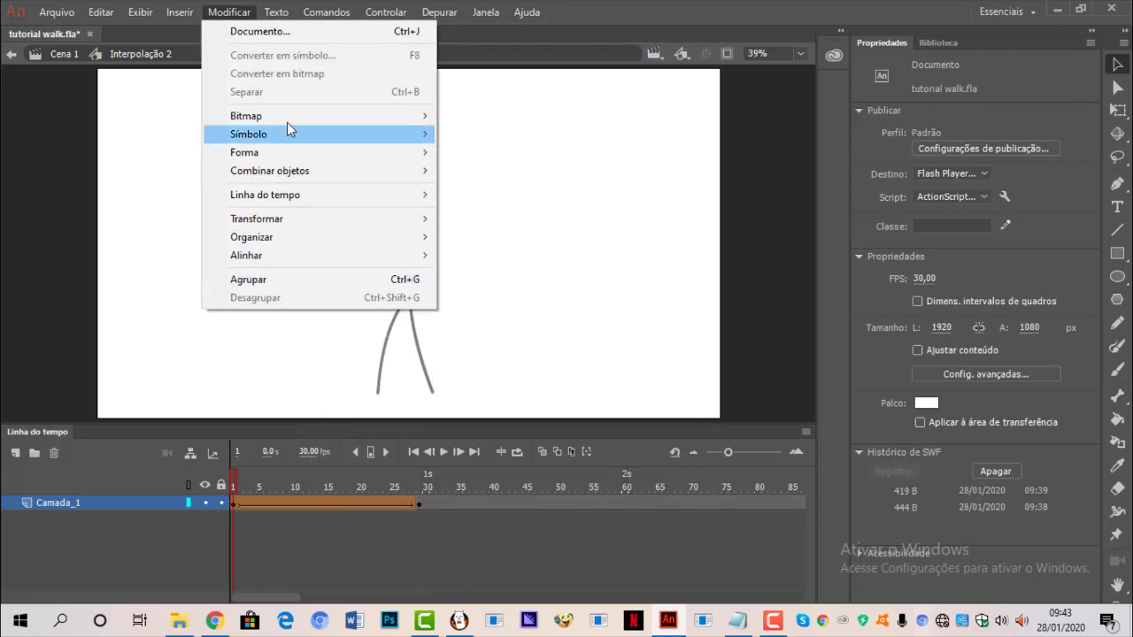
mouse_move(265, 152)
left_click(559, 309)
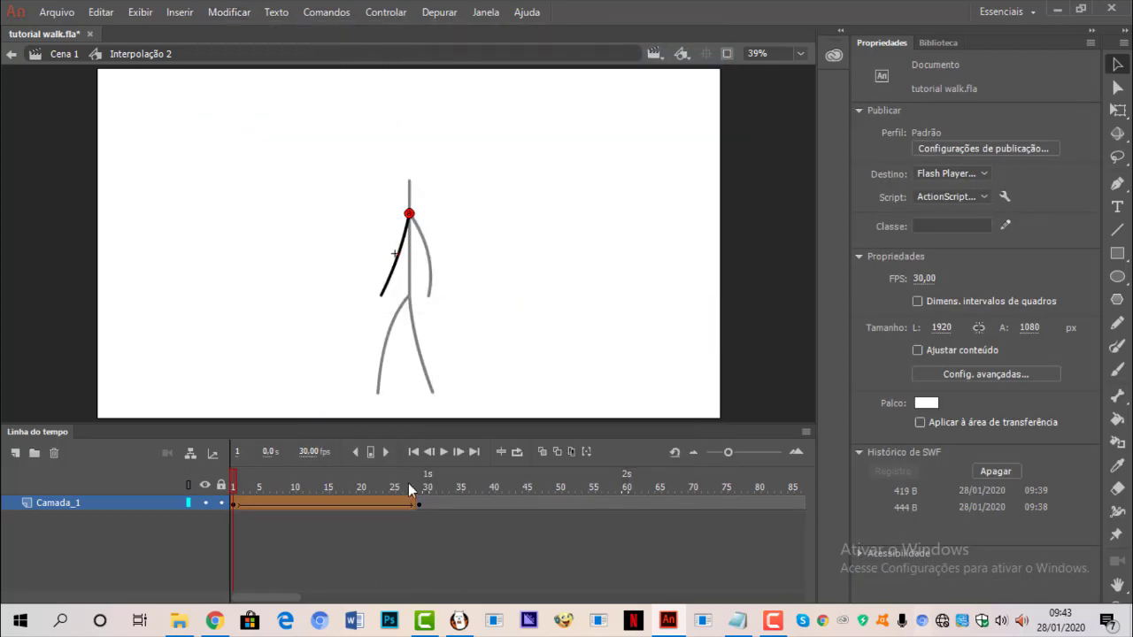
left_click(417, 488)
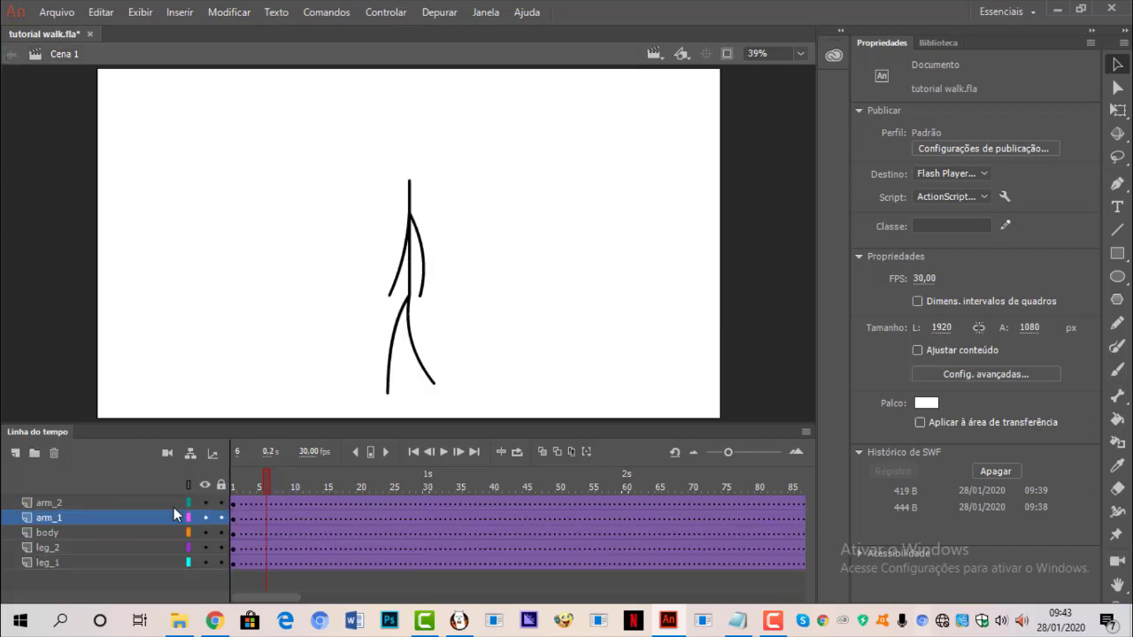
left_click(445, 454)
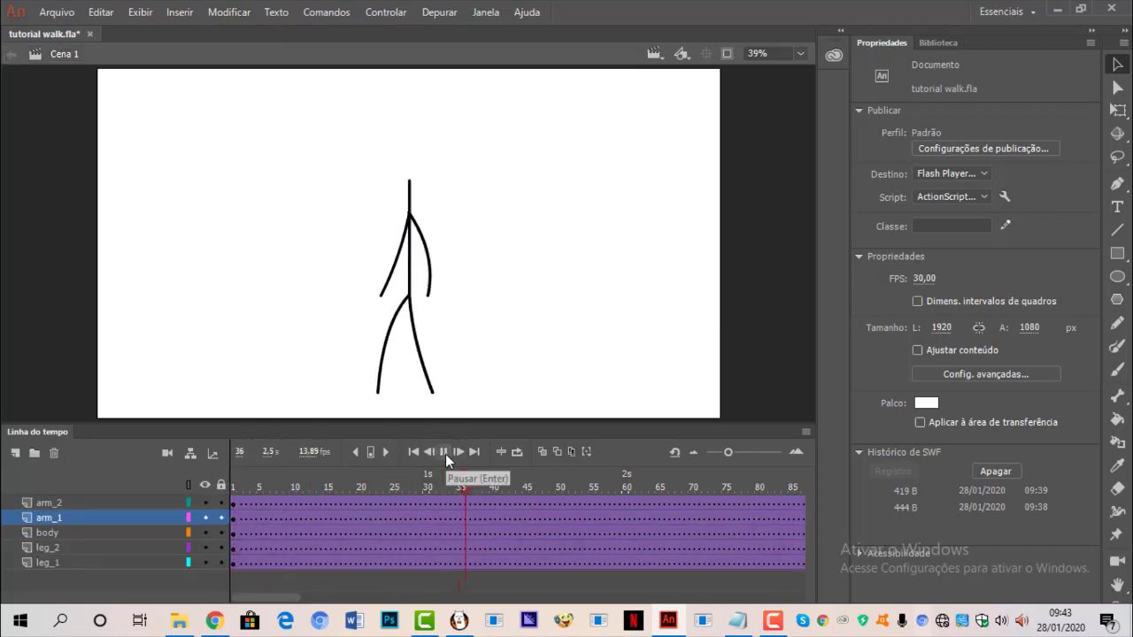
left_click(445, 454)
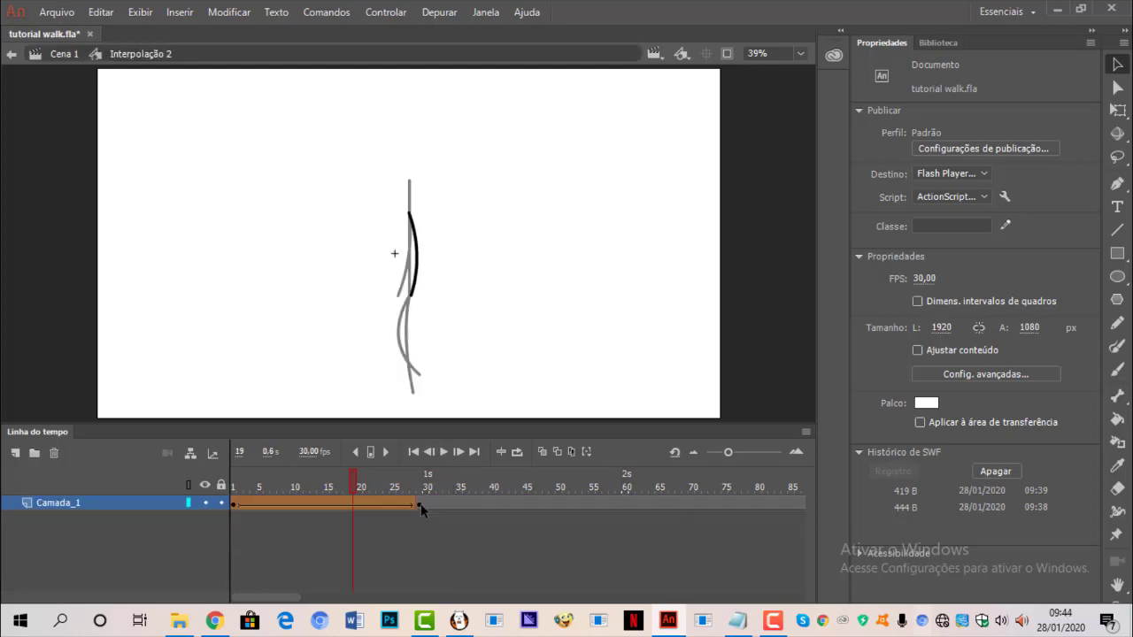
- Copy frames 1 to 29 inside arm_1's symbol and paste them starting at frame 29
left_click_drag(421, 504, 237, 507)
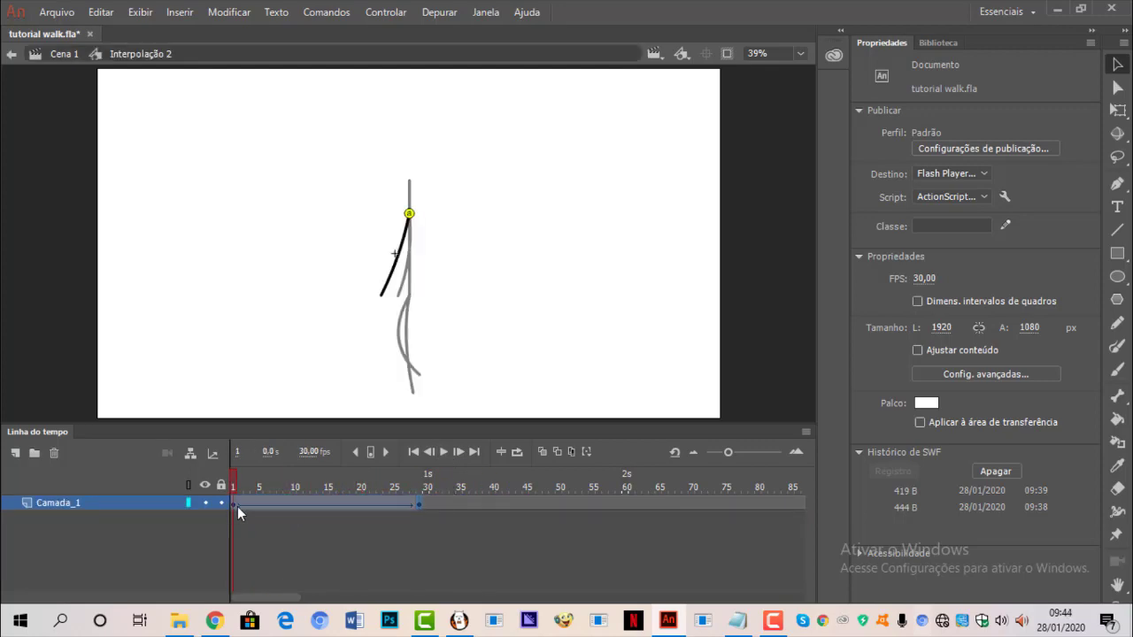
right_click(257, 499)
left_click(379, 266)
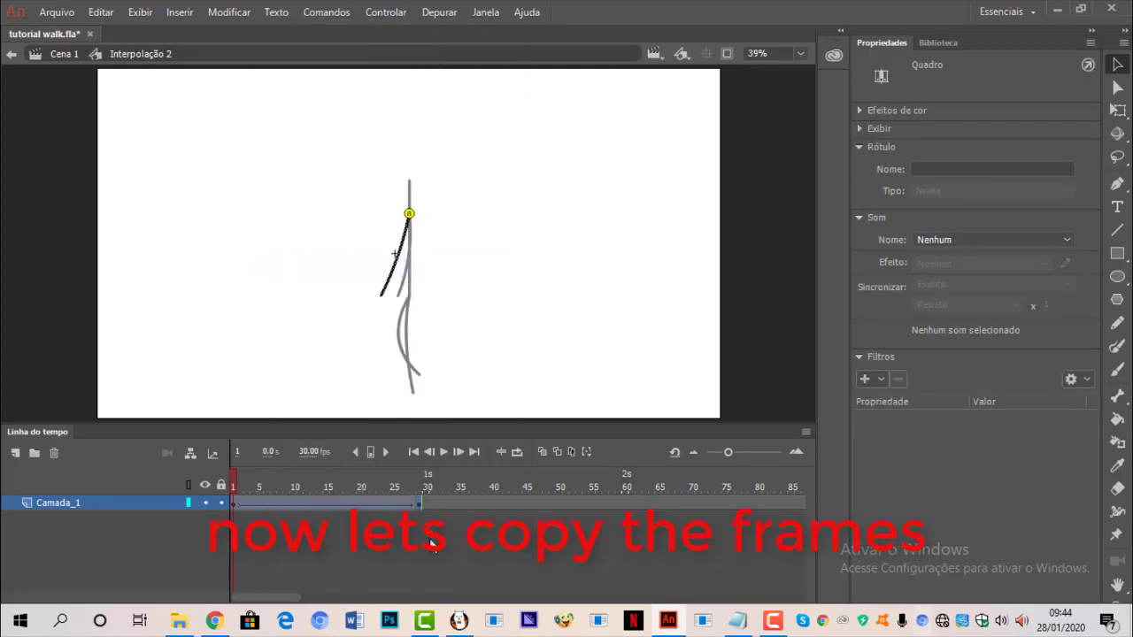
left_click(418, 501)
right_click(417, 501)
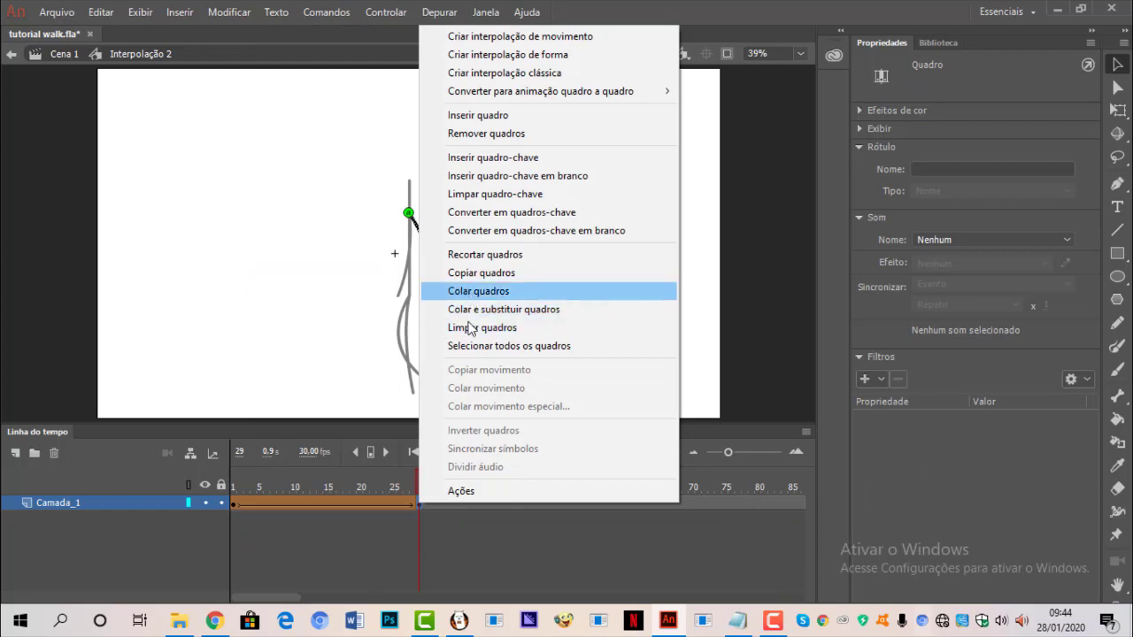
left_click(474, 293)
- Reverse arm_1's pasted frames 29 to 57, scrub back to frame 1 and return to the main scene
left_click_drag(606, 509, 421, 505)
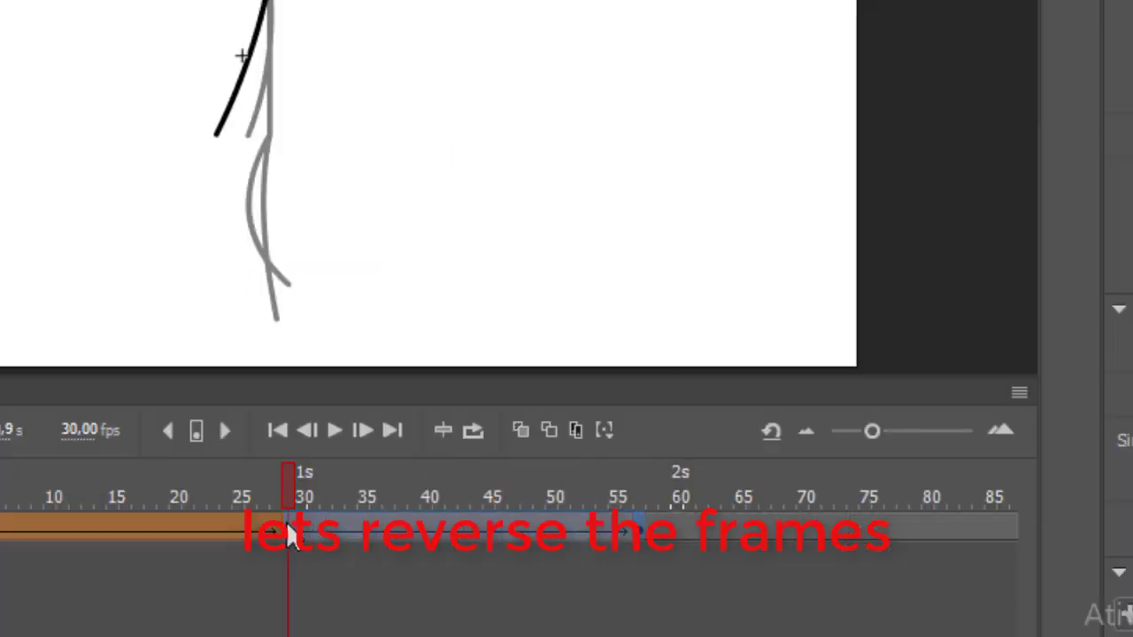
right_click(429, 506)
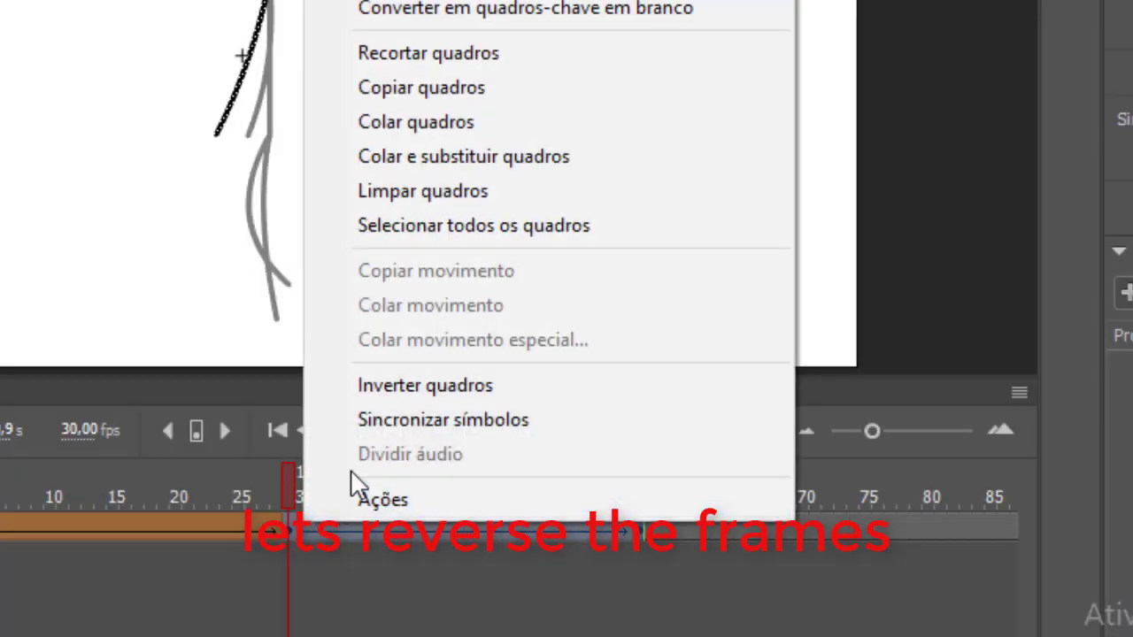
left_click(483, 386)
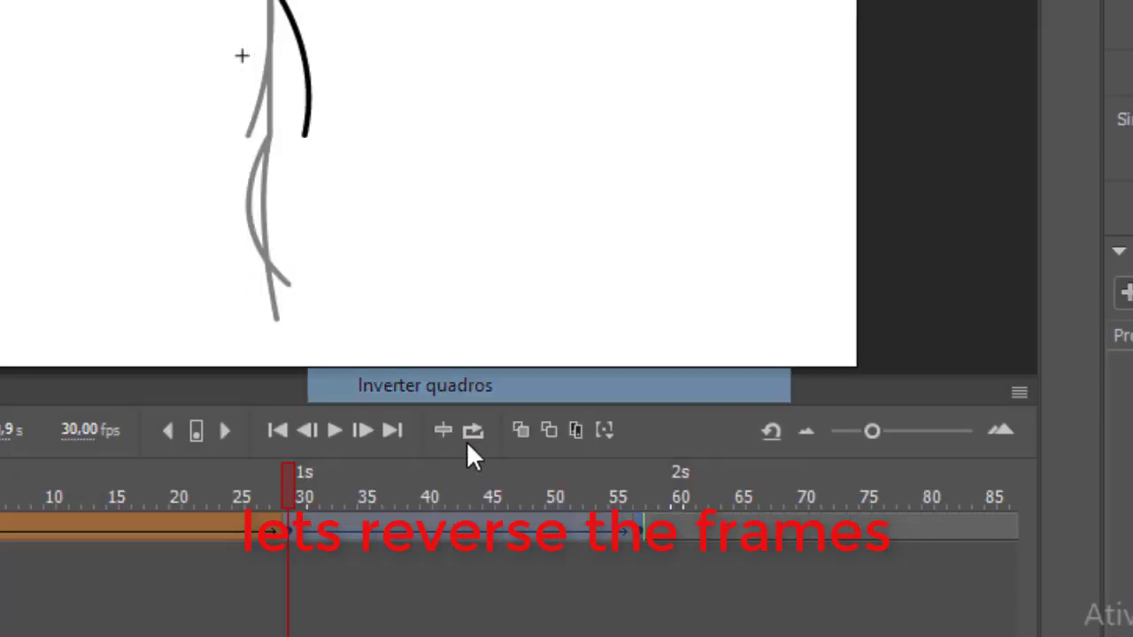
mouse_move(294, 481)
left_mouse_down()
mouse_move(570, 516)
mouse_move(162, 526)
mouse_move(151, 591)
mouse_move(275, 590)
mouse_move(288, 497)
mouse_move(639, 493)
mouse_move(92, 472)
left_mouse_up()
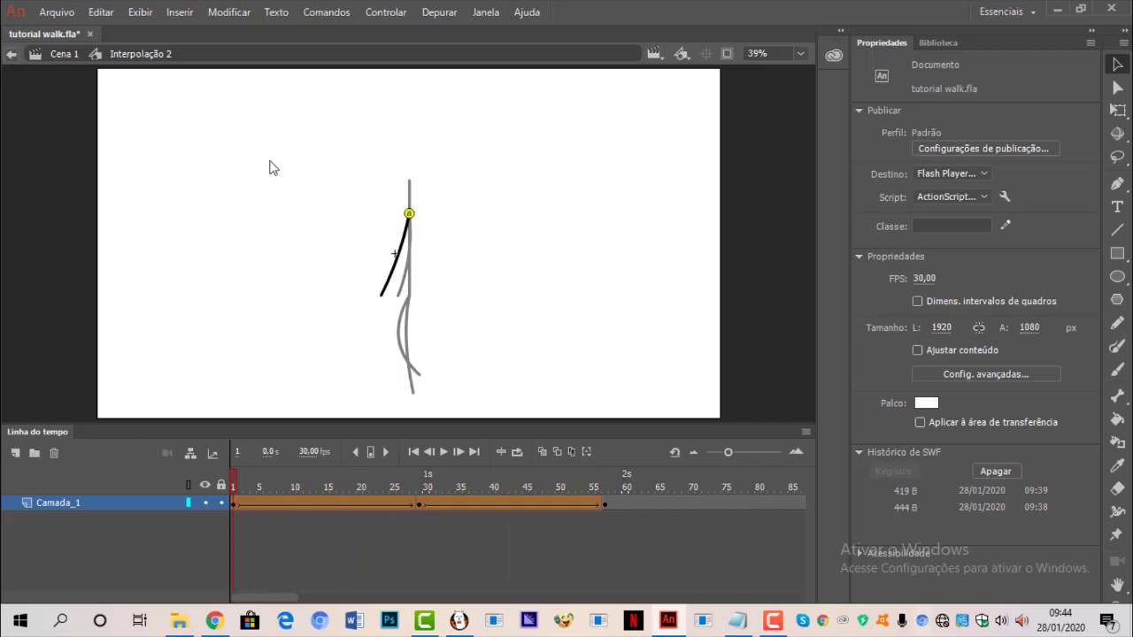
double_click(270, 166)
- Copy frames 1 to 29 inside arm_2's symbol and paste them starting at frame 29
double_click(425, 250)
left_click_drag(262, 490, 233, 502)
right_click(264, 503)
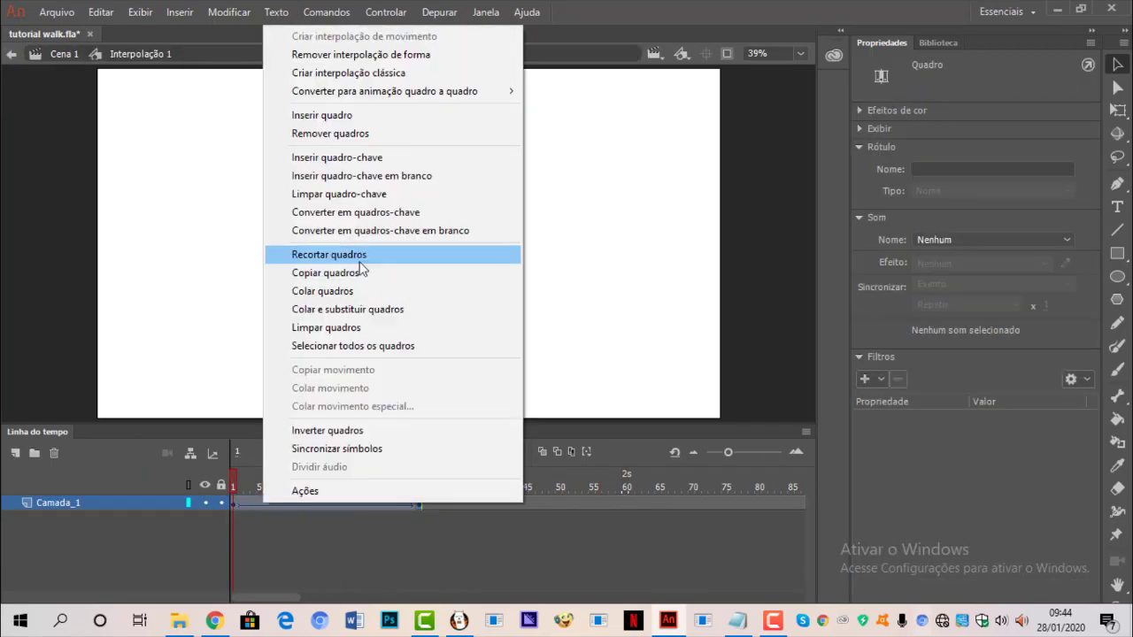
left_click(359, 271)
right_click(419, 503)
left_click(459, 309)
- Reverse arm_2's pasted frames 29 to 57
right_click(440, 502)
mouse_move(607, 502)
left_mouse_down()
mouse_move(440, 503)
mouse_move(429, 490)
mouse_move(422, 501)
mouse_move(604, 493)
left_mouse_up()
left_click(476, 430)
- Add a shape hint to arm_2's second tween and place it on the shoulder at frames 29 and 57
left_click(422, 493)
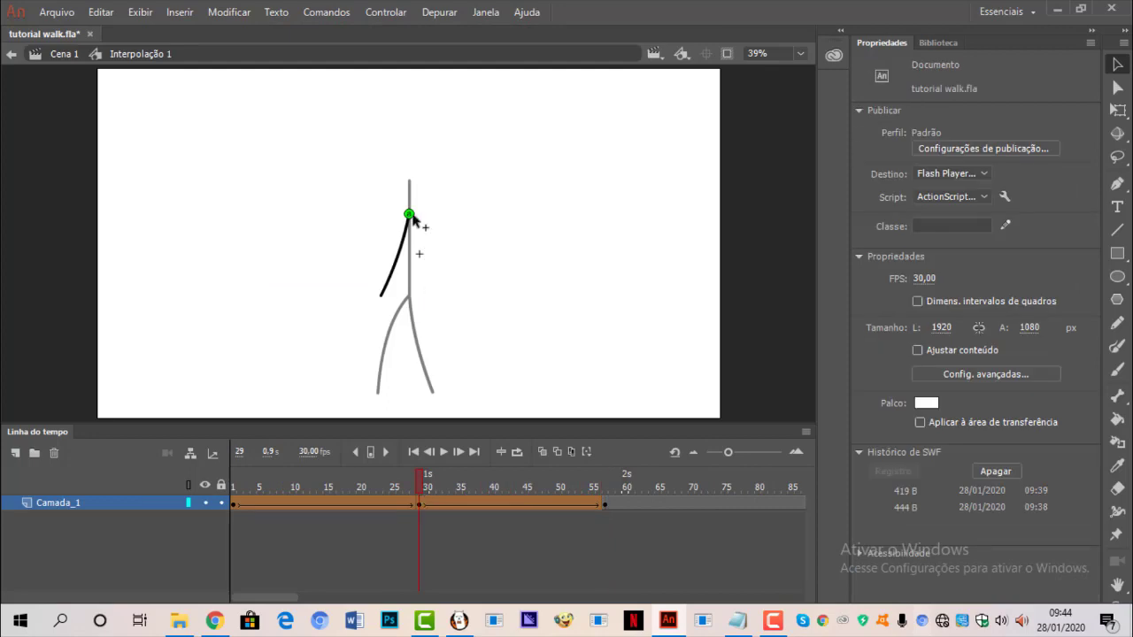
left_click(228, 12)
mouse_move(301, 153)
left_click(502, 303)
left_click(605, 486)
left_click_drag(420, 255, 409, 214)
- Copy arm_2's frames 1 to 57 and paste them at frames 57 and 113 to repeat the swing
left_click_drag(353, 487, 233, 487)
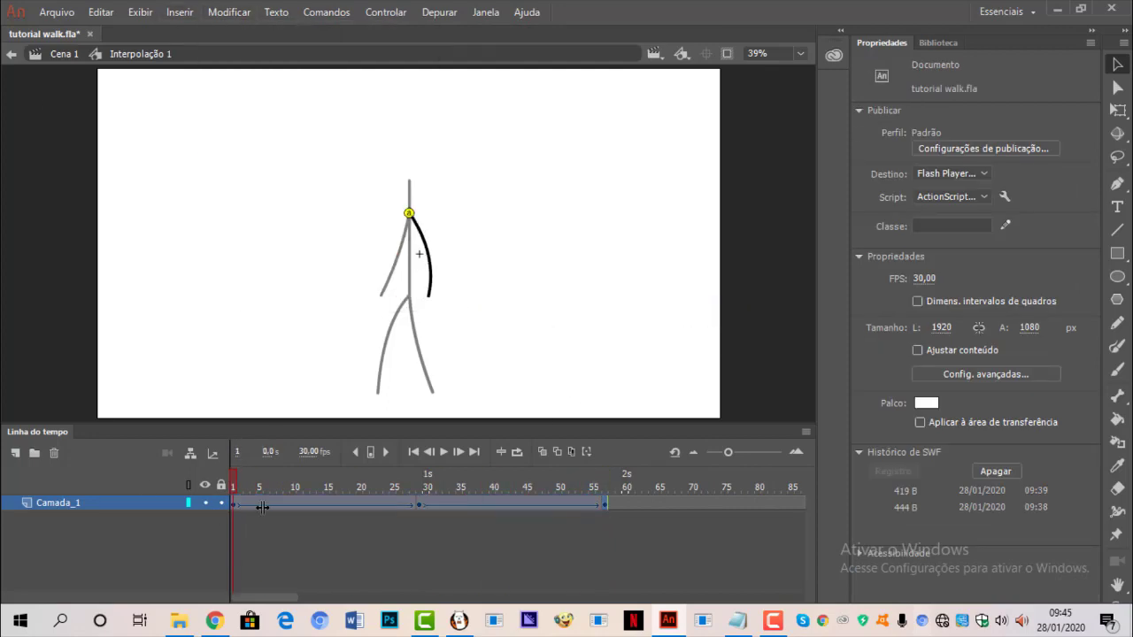
right_click(264, 508)
left_click(309, 277)
right_click(604, 506)
left_click(647, 293)
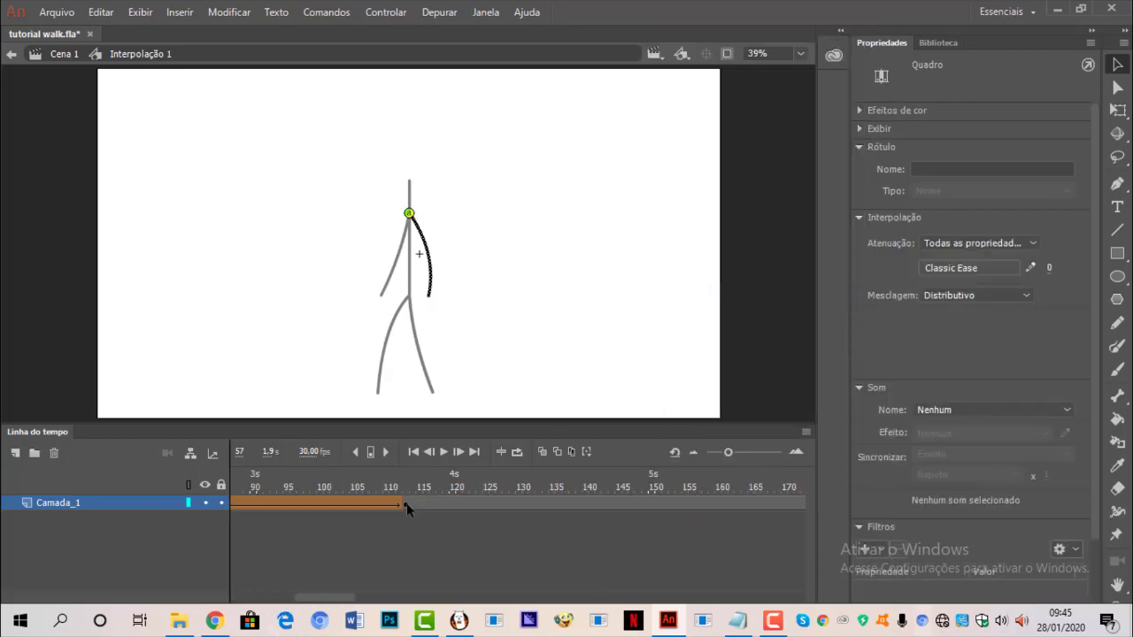
right_click(407, 503)
left_click(402, 539)
right_click(404, 503)
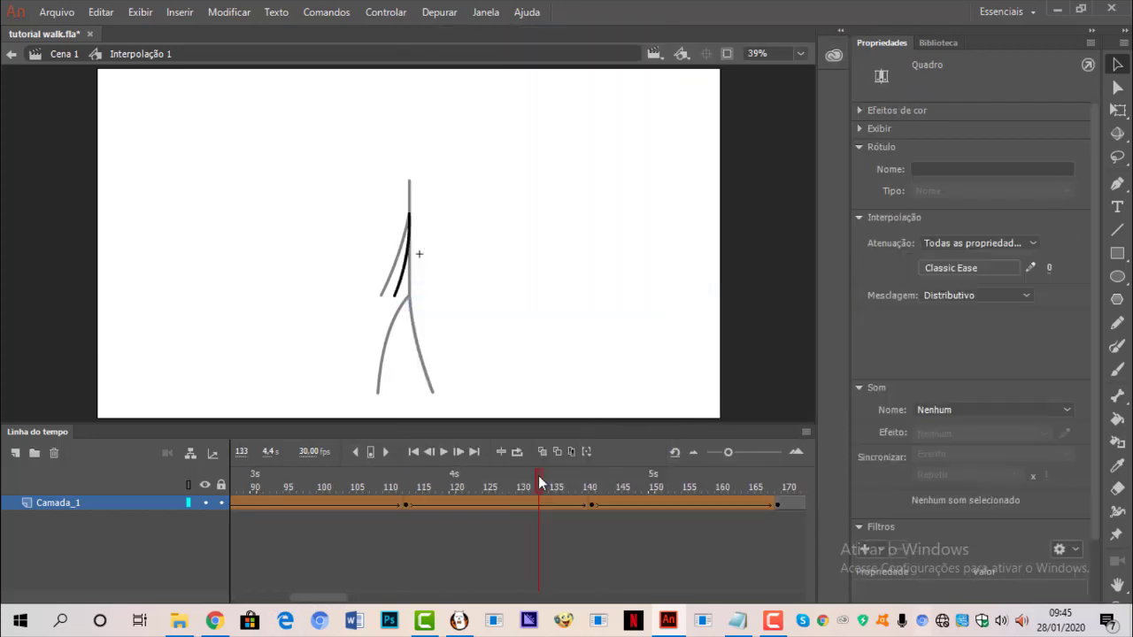
- Return to the main timeline and extend the arm, body and leg layers to frame 169
left_click_drag(539, 480, 779, 521)
left_click(12, 53)
left_click_drag(388, 597, 372, 597)
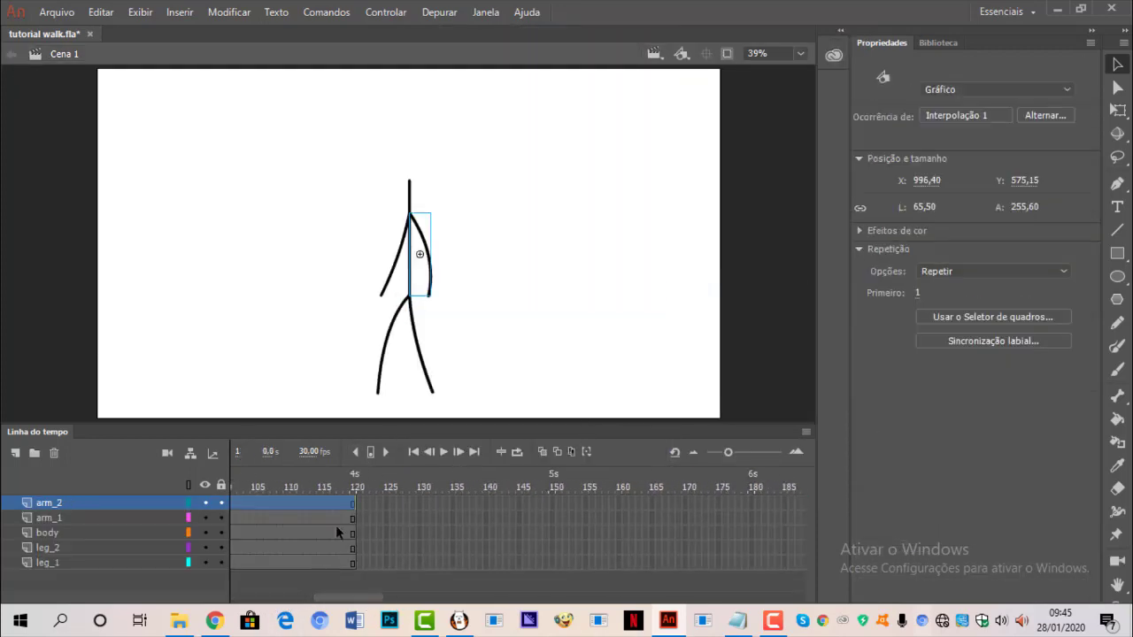
left_click_drag(325, 563, 355, 504)
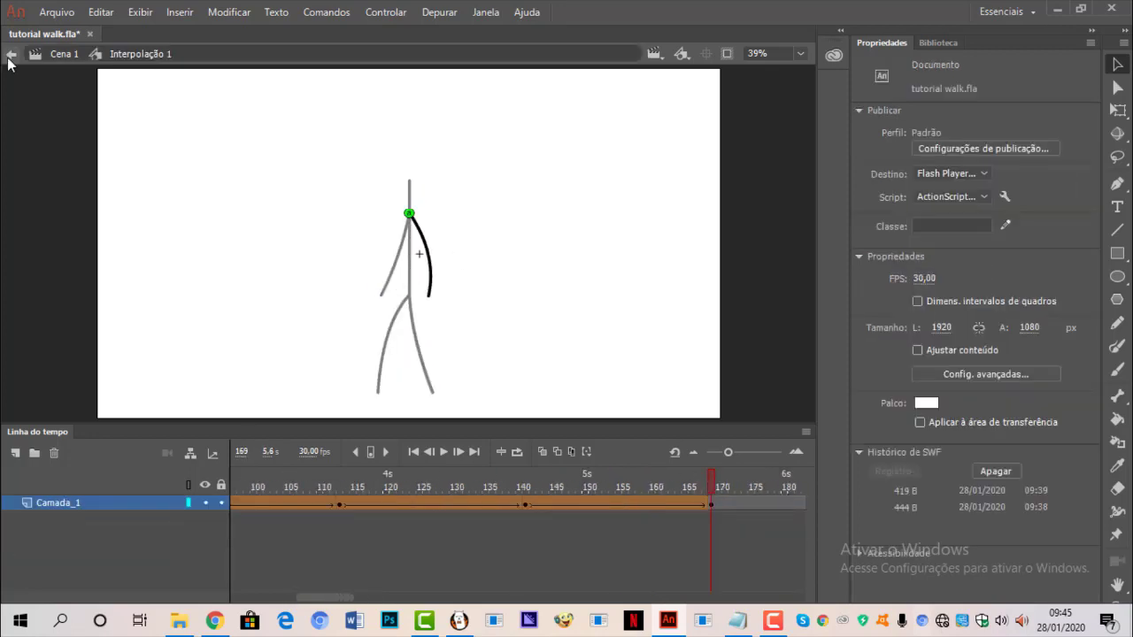
left_click(64, 54)
left_click_drag(463, 563, 774, 502)
left_click_drag(881, 513, 1, 515)
key("F5")
- Copy frames 1 to 57 inside arm_1's symbol and paste them at frames 57 and 113
double_click(386, 287)
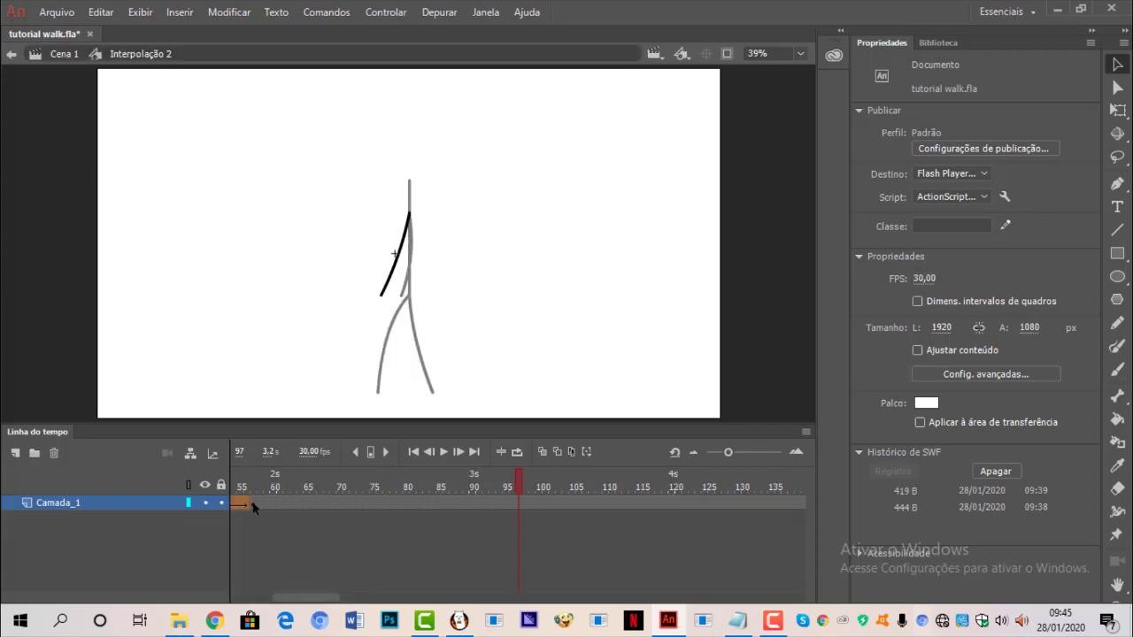
left_click_drag(252, 504, 3, 542)
right_click(277, 504)
left_click(370, 274)
right_click(605, 503)
left_click(695, 289)
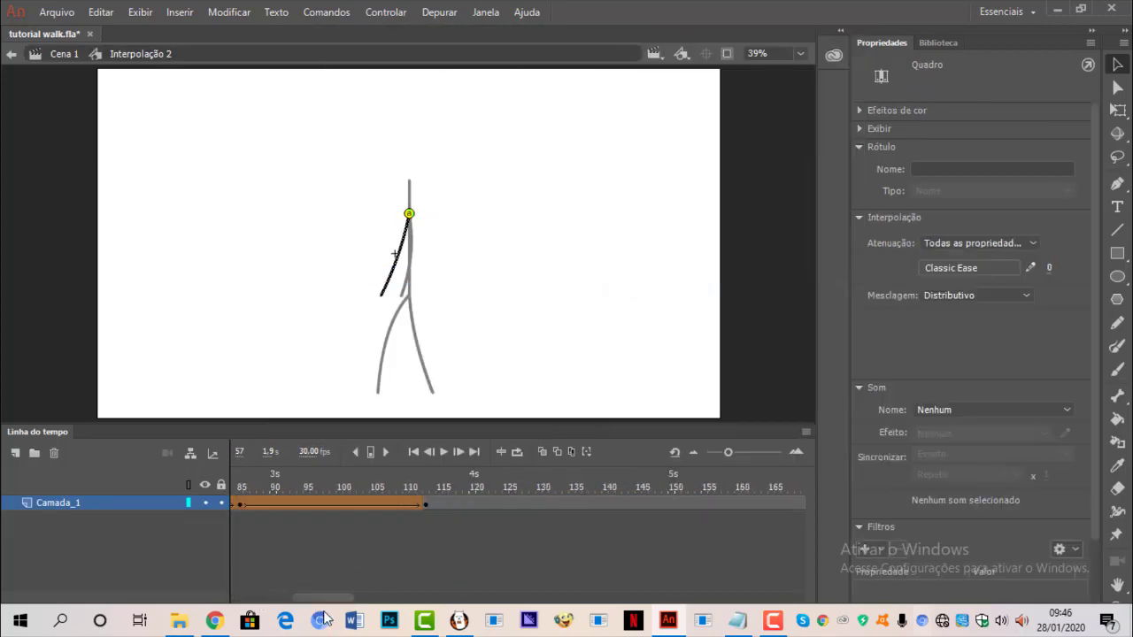
right_click(426, 505)
left_click(492, 293)
double_click(403, 380)
left_click_drag(266, 487, 3, 466)
double_click(385, 365)
left_click(434, 503)
left_click_drag(437, 504, 3, 440)
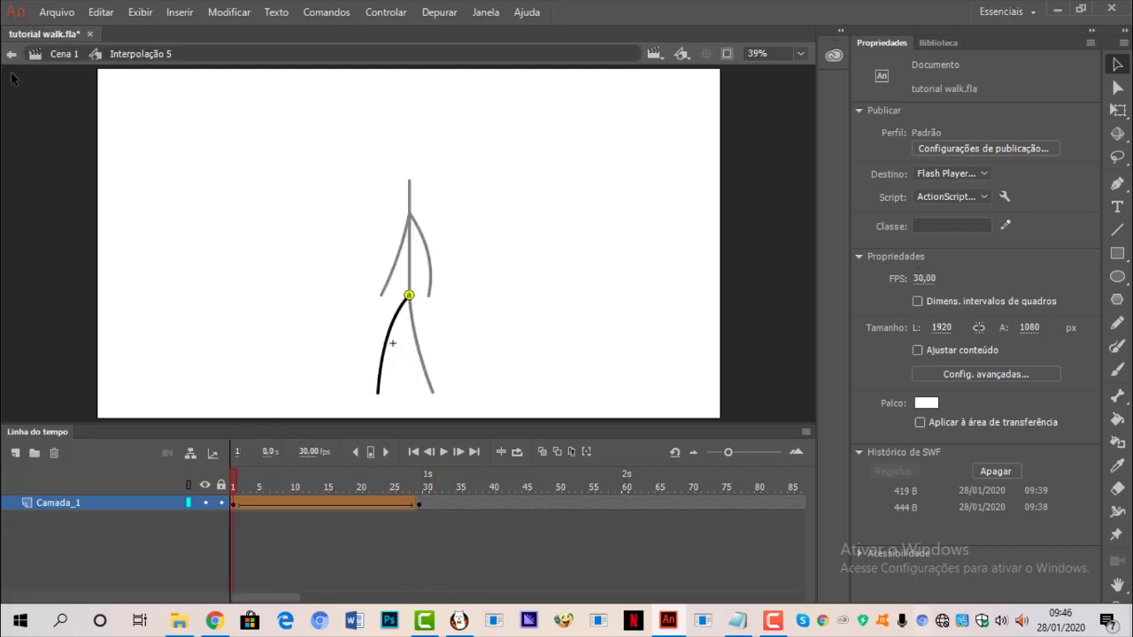
left_click(12, 54)
- Copy frames 1 to 29 of leg_2's symbol and paste them at frame 29 inside leg_1's symbol
double_click(428, 377)
left_click_drag(420, 504, 228, 512)
right_click(258, 505)
left_click(311, 275)
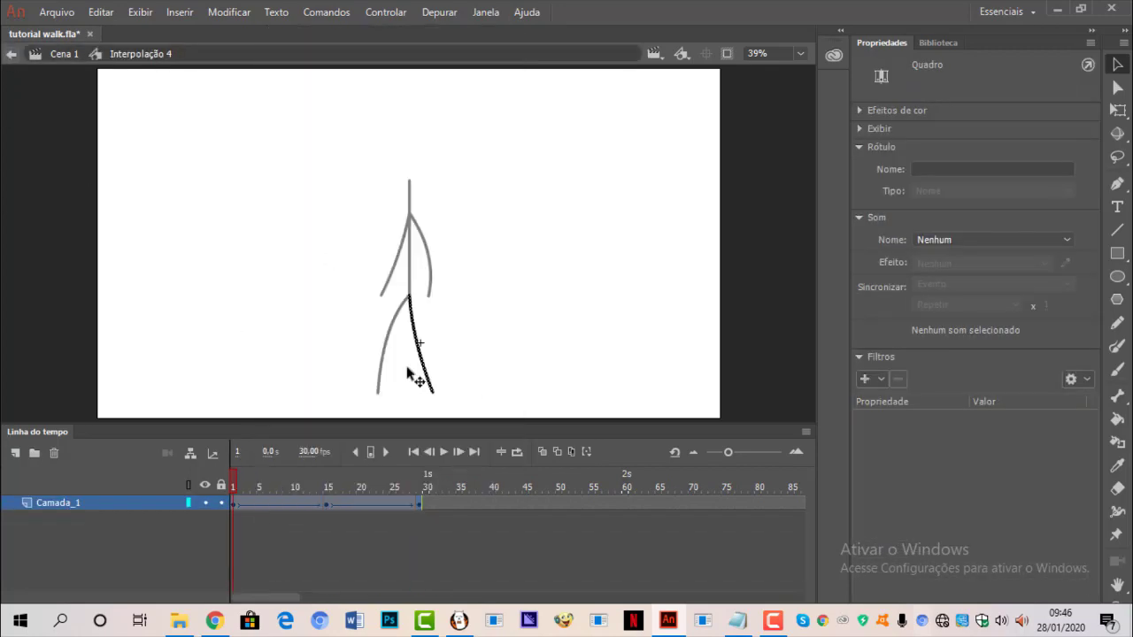
double_click(407, 371)
double_click(388, 361)
right_click(419, 502)
left_click(478, 293)
- Move leg_1's pasted shapes at frames 29, 43 and 57 so the top of the leg meets the hip
left_click(405, 385)
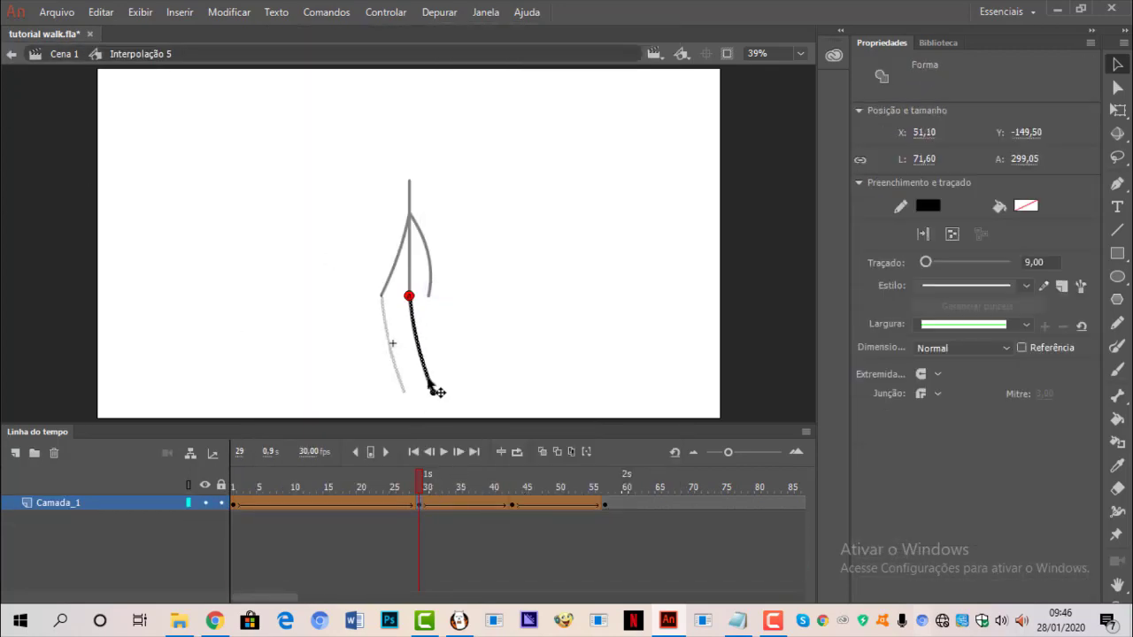
left_click(515, 501)
left_click(384, 356)
left_click_drag(384, 357, 413, 358)
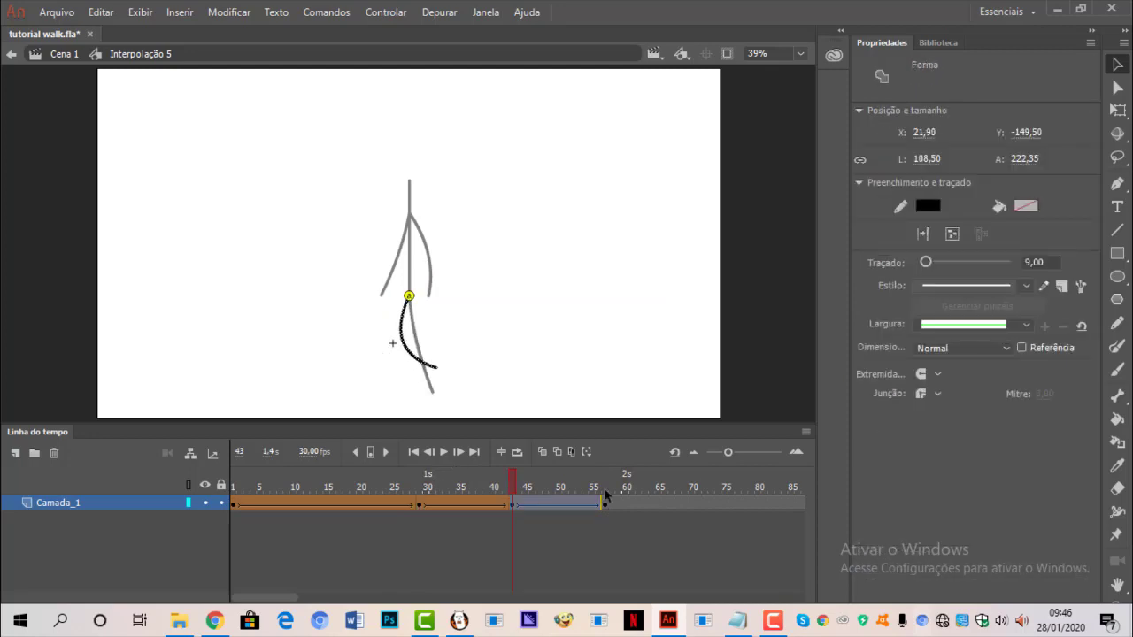
left_click(604, 502)
left_click_drag(369, 319, 397, 320)
- Add shape hints to leg_1's pasted tweens and place them on the hip at frames 29, 43 and 57
left_click(418, 489)
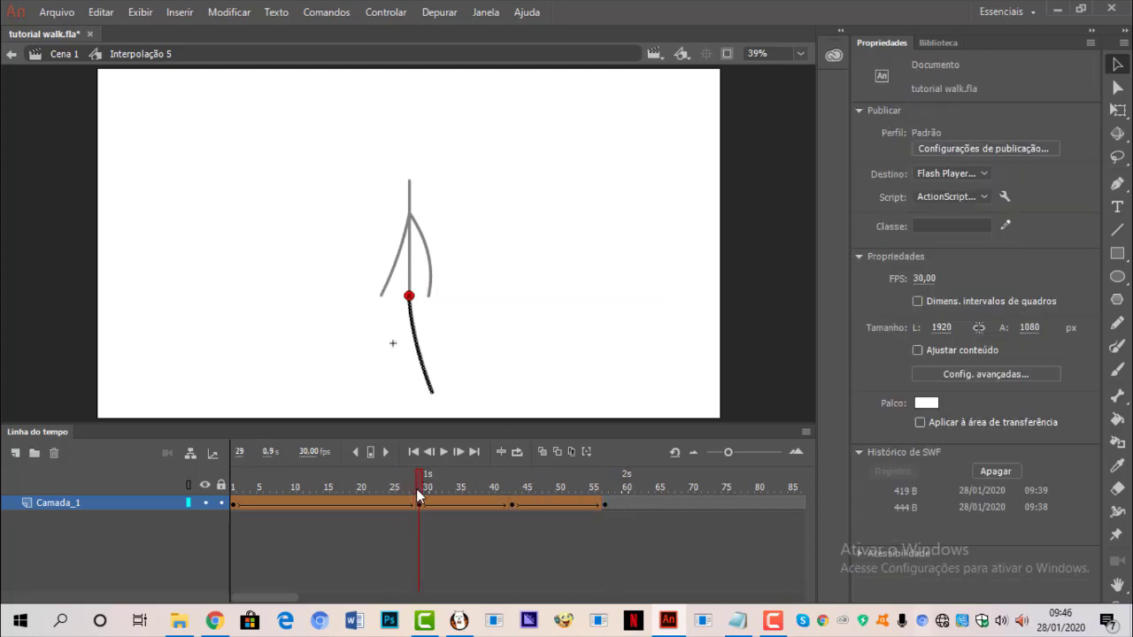
left_click(511, 485)
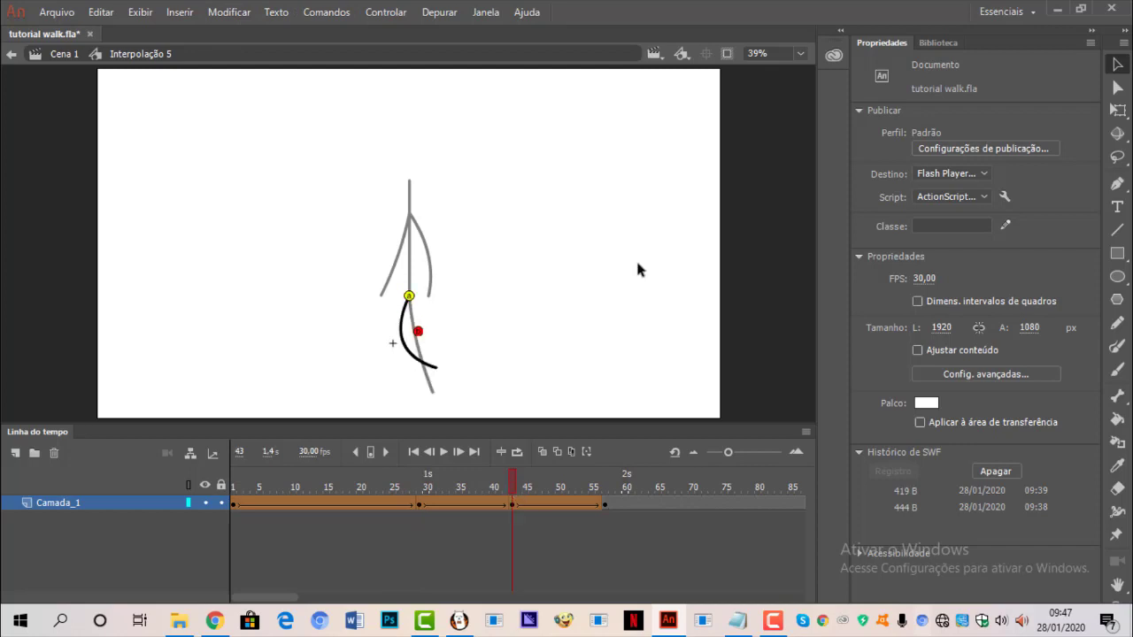
left_click(605, 486)
left_click_drag(394, 343, 409, 295)
- Add a shape hint to leg_1's first tween and place it on the hip at frames 1 and 29
left_click_drag(518, 485, 233, 489)
key("ctrl+shift+h")
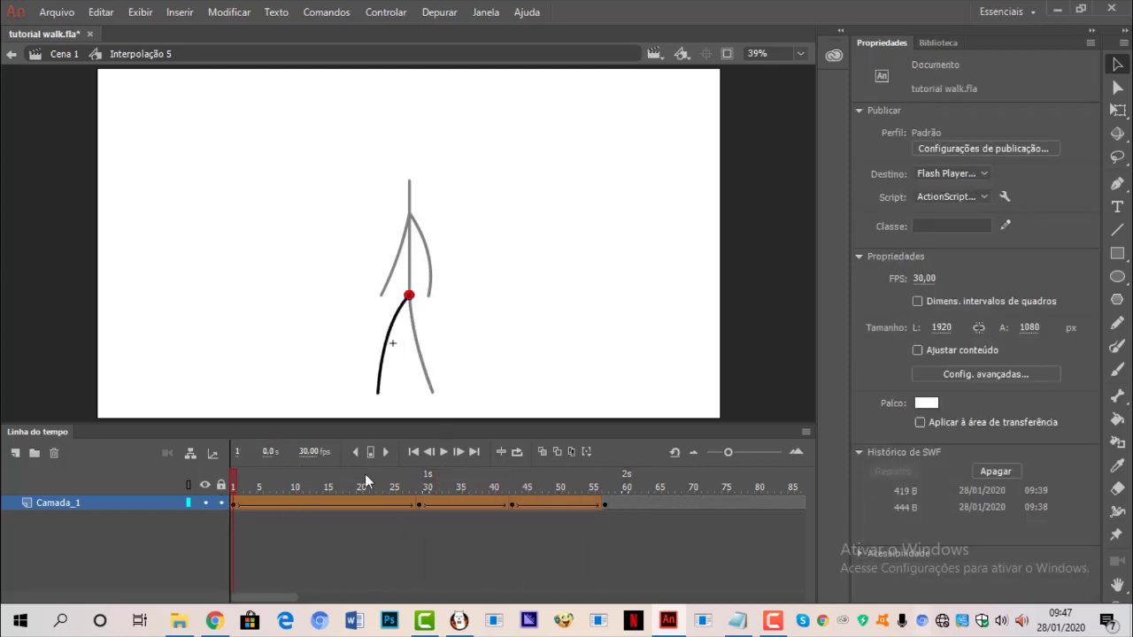
left_click(422, 488)
left_click_drag(420, 343, 410, 295)
left_click_drag(421, 488, 233, 487)
double_click(362, 350)
- Compare the leg_1 and leg_2 symbols and check their poses at frames 29 and 57
double_click(431, 376)
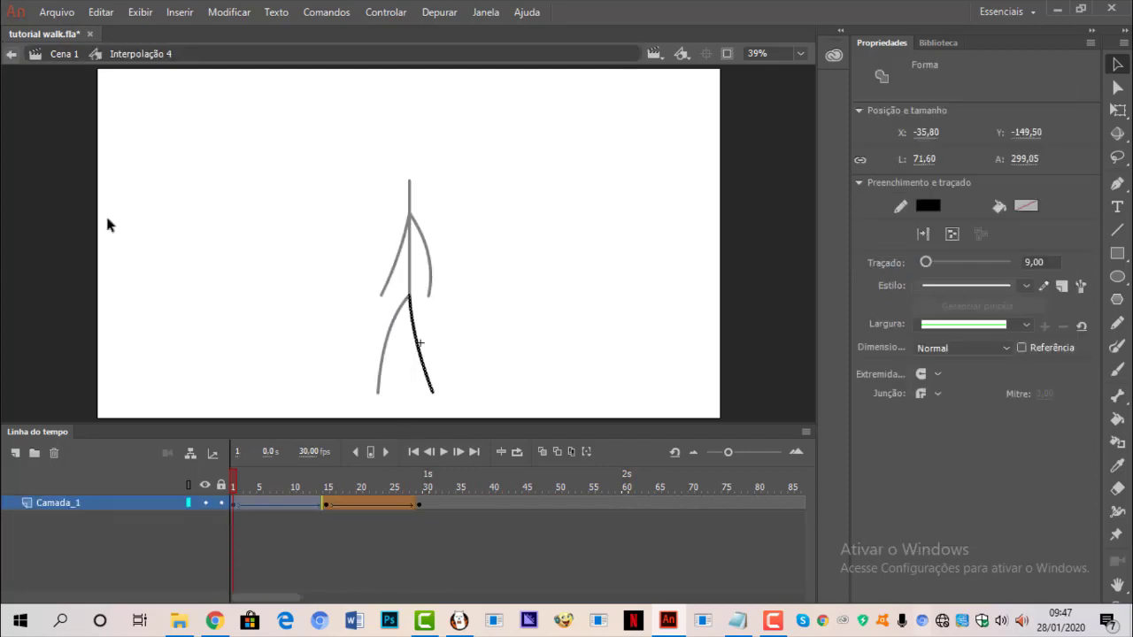
left_click(15, 53)
double_click(387, 341)
left_click(410, 490)
right_click(418, 504)
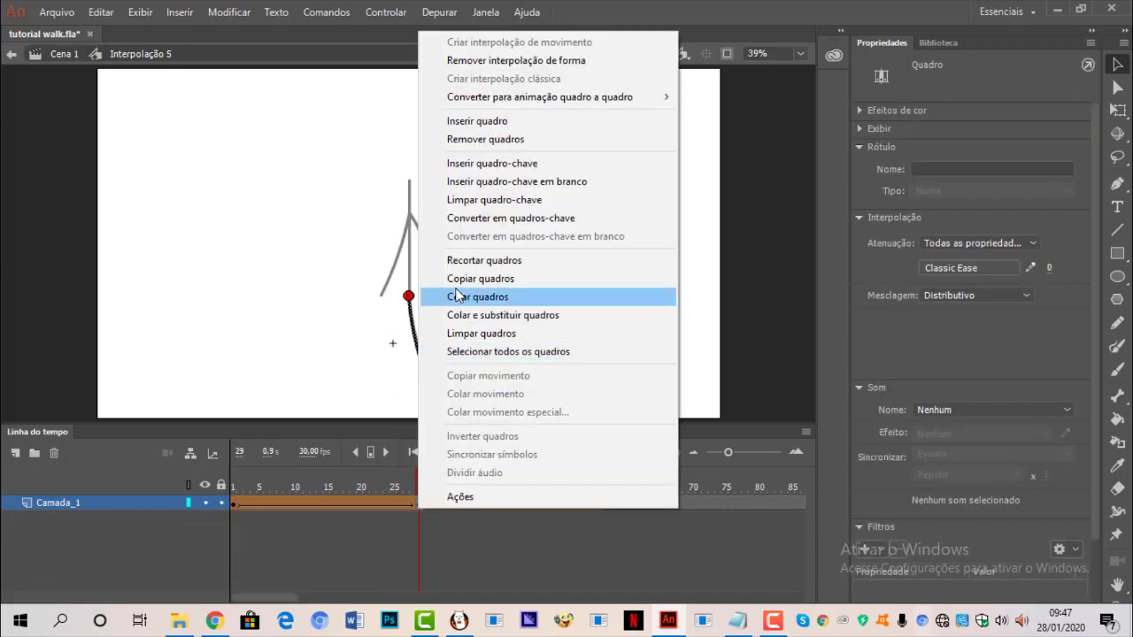
left_click(458, 296)
left_click(15, 53)
double_click(387, 345)
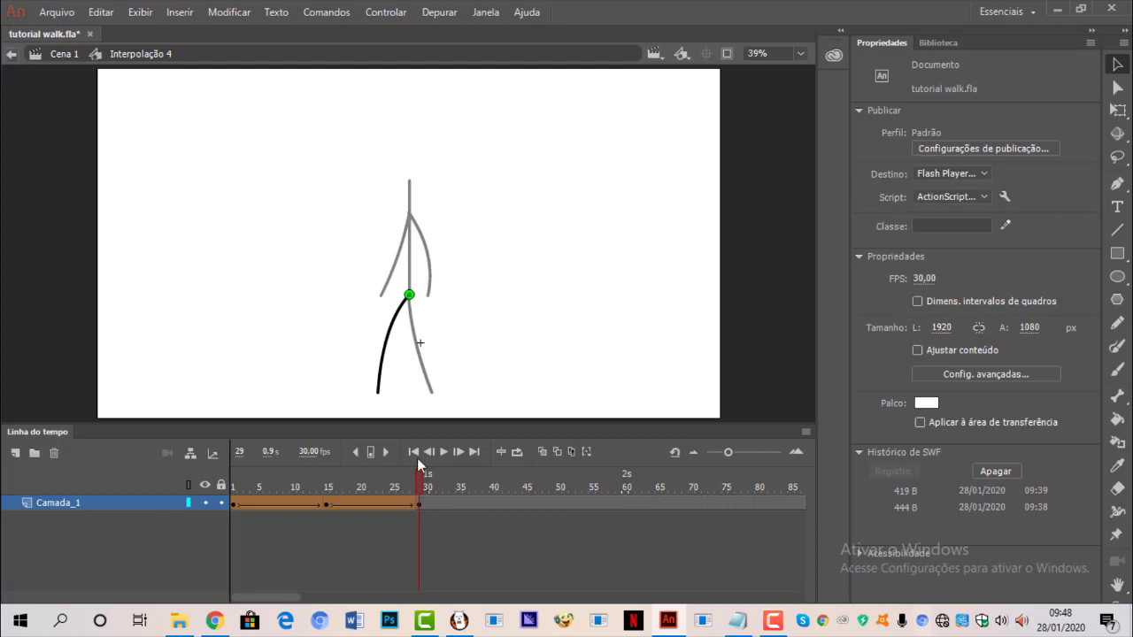
left_click(15, 53)
left_click_drag(420, 486, 605, 518)
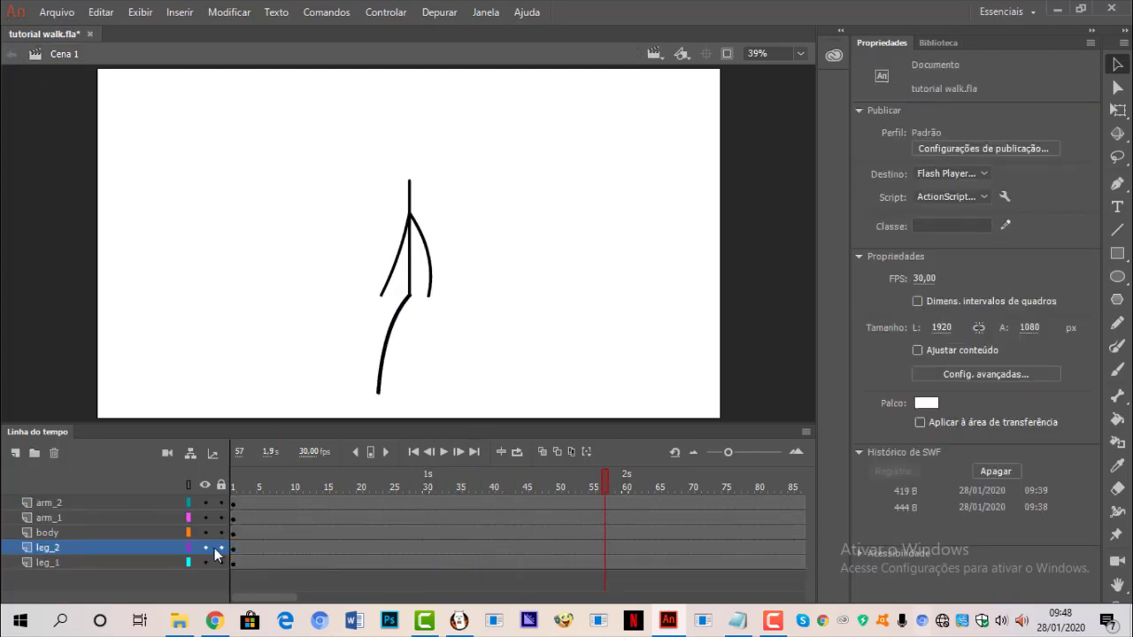
double_click(384, 356)
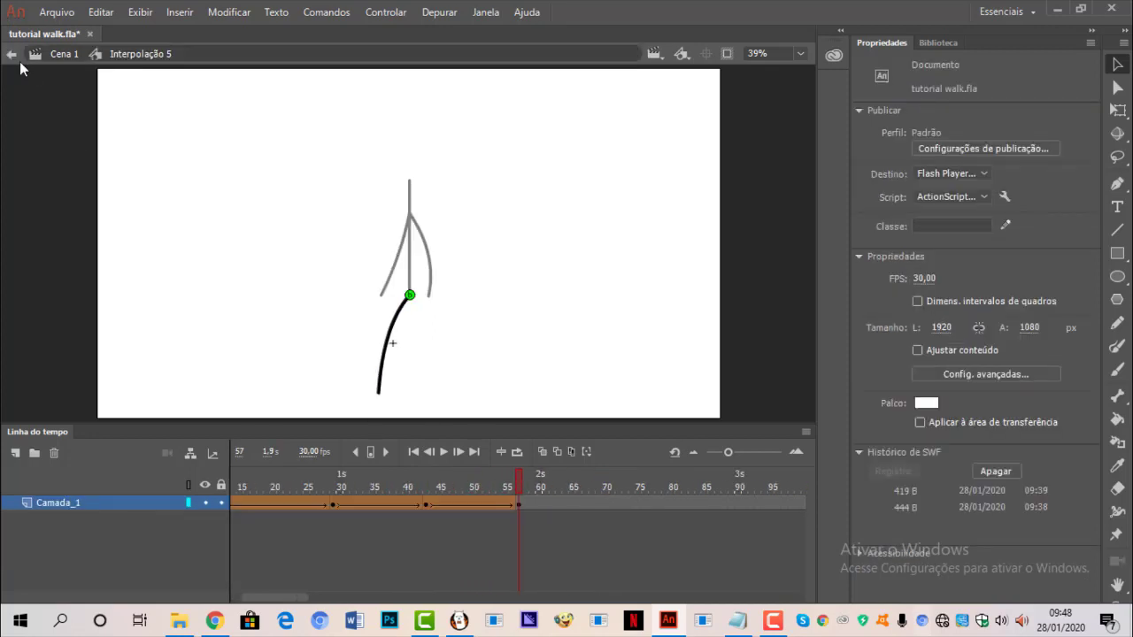
left_click(12, 53)
left_click_drag(542, 481, 319, 489)
- Copy leg_1's frames 1 to 29, paste them at frame 29 inside leg_2's symbol and remove the shape tween after frame 57
double_click(404, 381)
left_click_drag(416, 502, 233, 502)
right_click(251, 501)
left_click(307, 272)
left_click(12, 53)
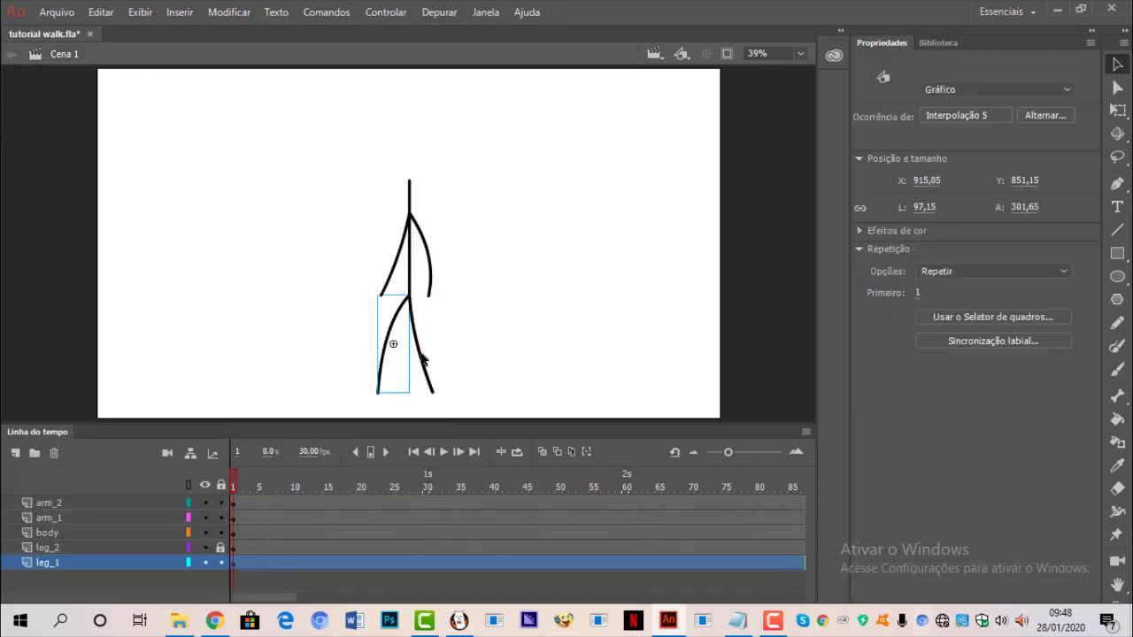
left_click(424, 359)
double_click(426, 370)
right_click(417, 506)
left_click(469, 293)
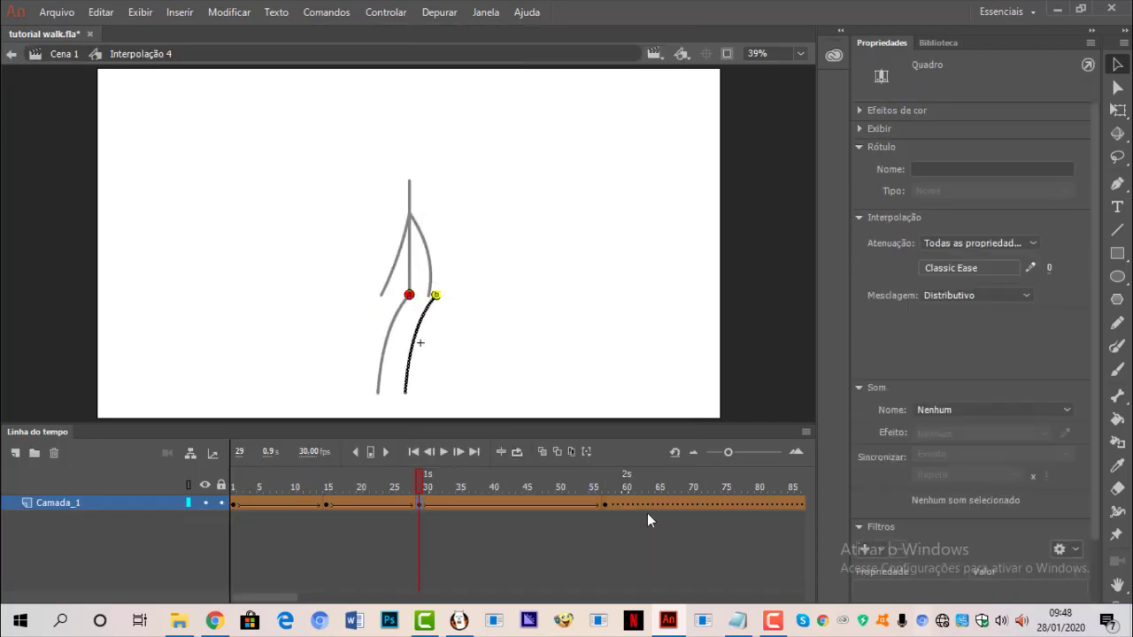
right_click(639, 502)
left_click(685, 32)
- Move leg_2's pasted shapes at frames 29 and 57 so the top of the leg meets the hip
left_click(420, 503)
left_click_drag(418, 324, 392, 323)
left_click(606, 503)
left_click_drag(445, 349, 418, 349)
left_click(419, 487)
left_click(605, 487)
left_click_drag(531, 485, 183, 490)
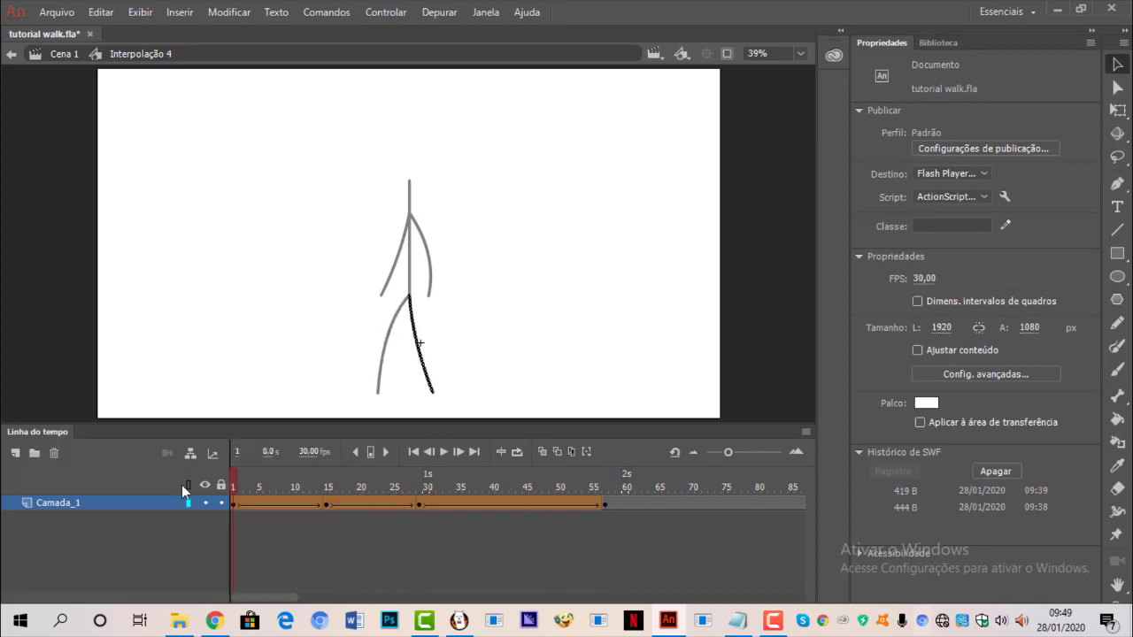
- Play back the walk on the main timeline and rewind to frame 1
key("ctrl+e")
left_click(446, 450)
left_click(413, 451)
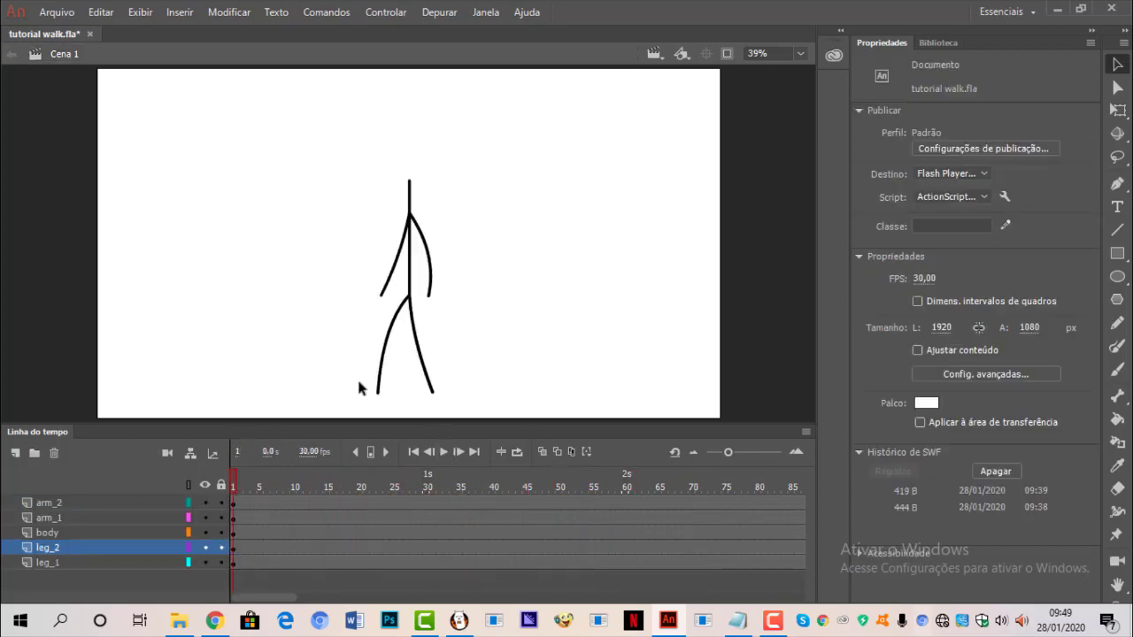
- Copy frames 1 to 57 inside leg_1's symbol and paste them at frames 57 and 113
double_click(380, 390)
left_click_drag(607, 503, 204, 504)
right_click(317, 503)
left_click(398, 282)
right_click(604, 503)
left_click(665, 293)
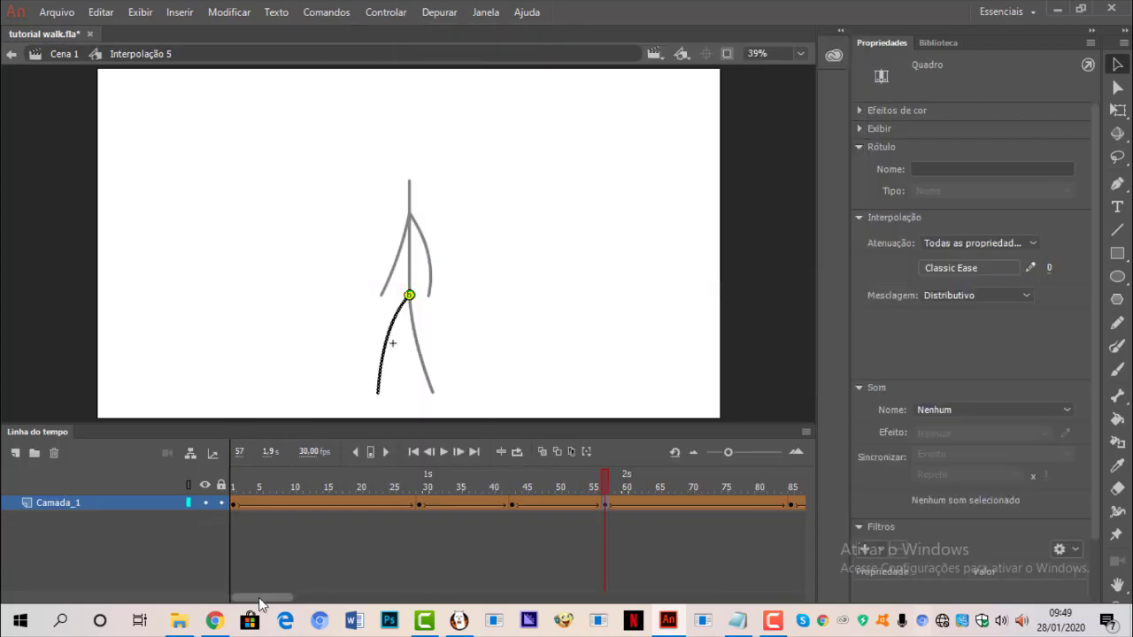
left_click_drag(261, 598, 308, 598)
right_click(558, 502)
left_click(631, 293)
left_click_drag(673, 487, 832, 495)
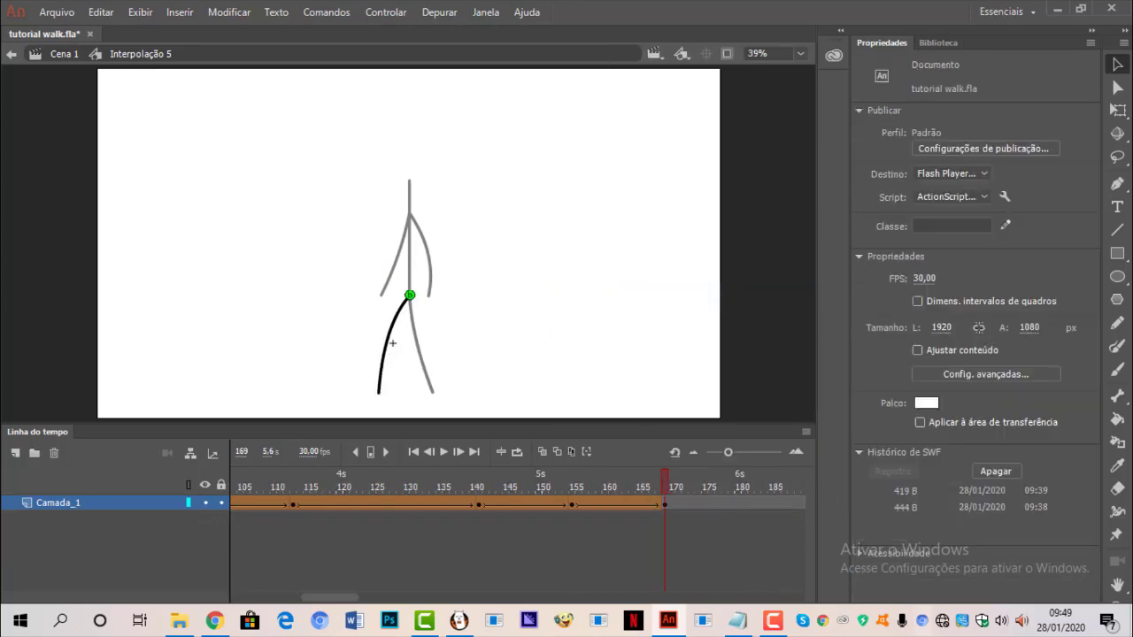
- Copy frames 1 to 57 inside leg_2's symbol and paste them at frames 57 and 113
double_click(428, 374)
double_click(409, 376)
left_click_drag(604, 504, 79, 515)
right_click(296, 505)
left_click(353, 272)
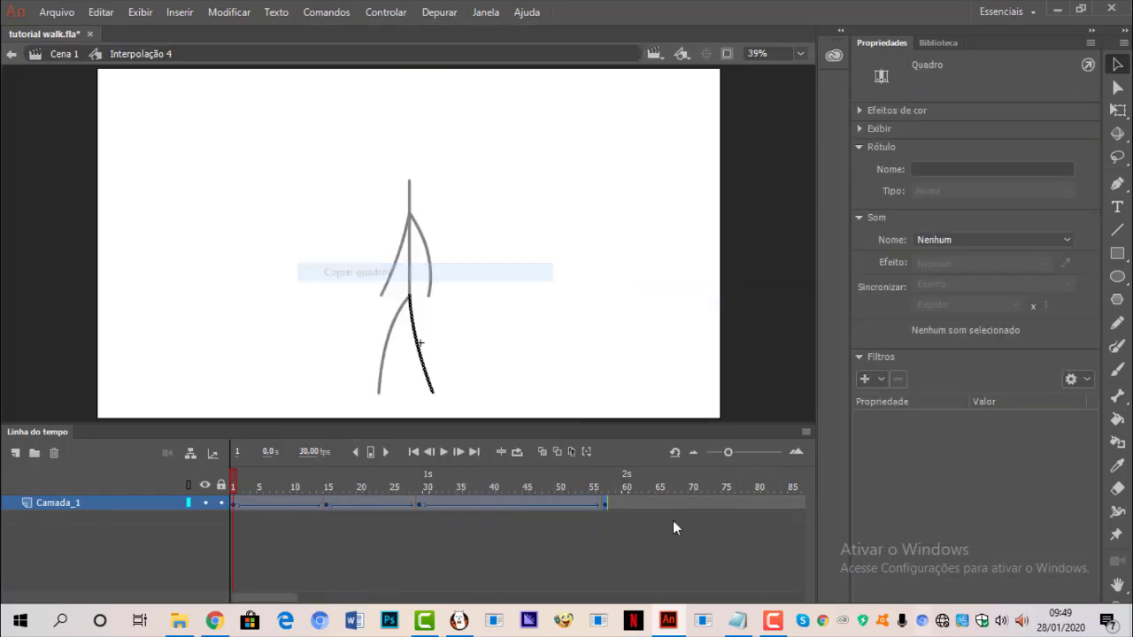
right_click(604, 504)
left_click(665, 293)
left_click_drag(260, 599, 329, 598)
right_click(339, 504)
left_click(400, 293)
left_click_drag(341, 485, 719, 487)
- Save the document from the main scene and preview the walk as a test movie
left_click(12, 54)
key("ctrl+s")
left_click(391, 11)
left_click(432, 83)
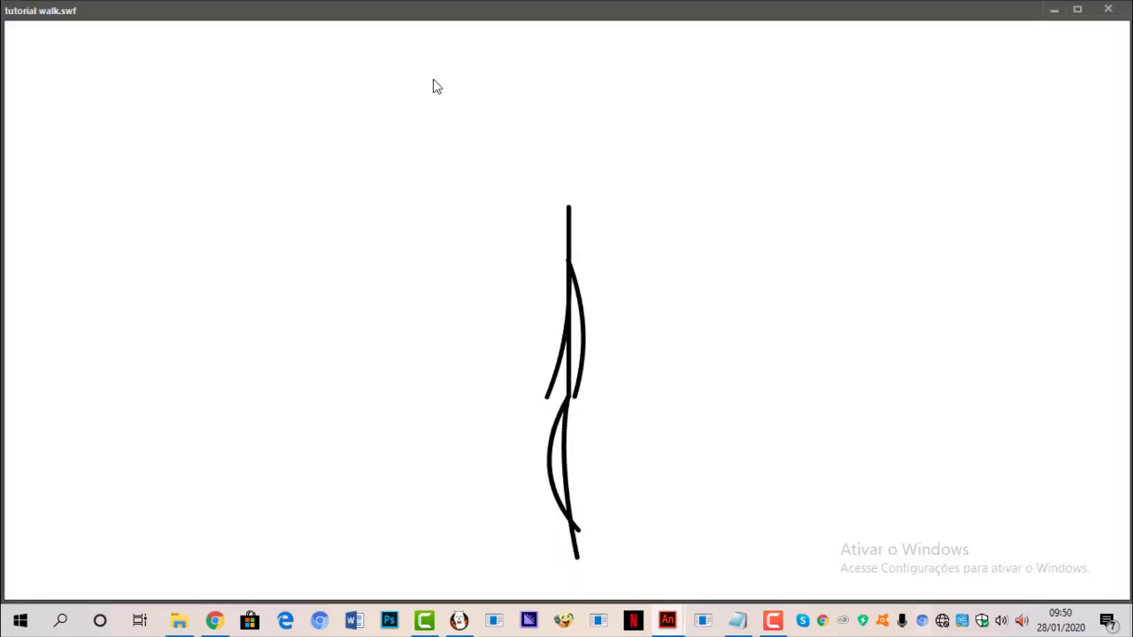
key("ctrl+w")
- Reopen leg_1's symbol and reposition its shape hints on the hip at frames 43 and 57
left_click_drag(519, 486, 204, 498)
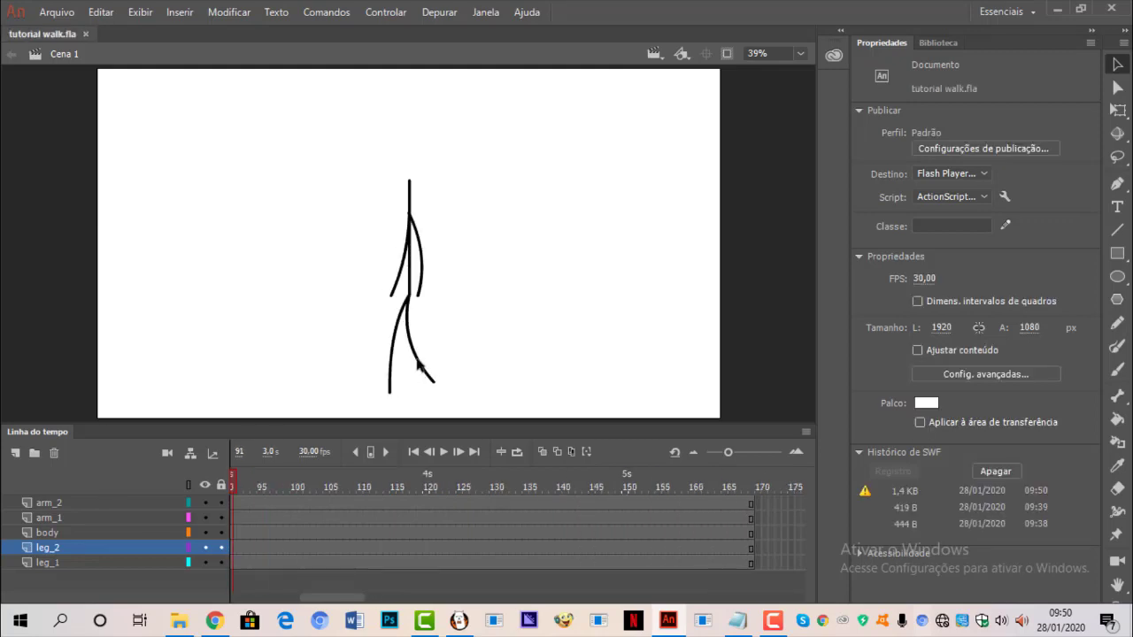
double_click(425, 376)
left_click_drag(310, 486, 512, 496)
left_click_drag(419, 331, 409, 296)
left_click(605, 487)
left_click_drag(603, 483, 604, 490)
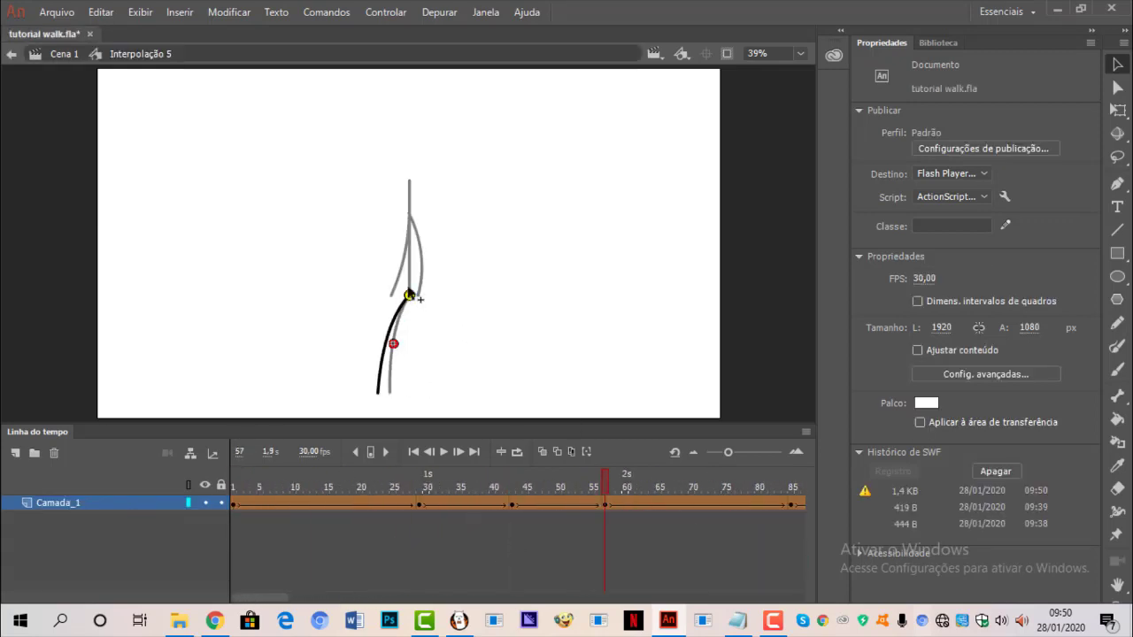
key("Return")
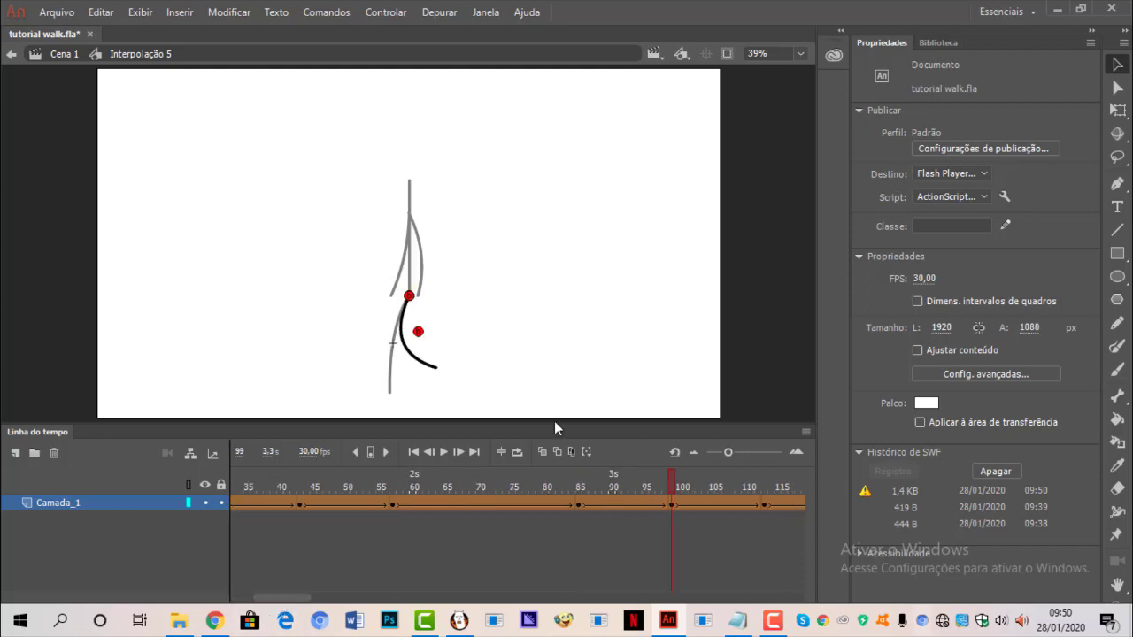
- Check the position of leg_1's shape hints at frames 43, 99 and 113 of the repeated swings
left_click_drag(728, 487, 670, 500)
left_click(761, 498)
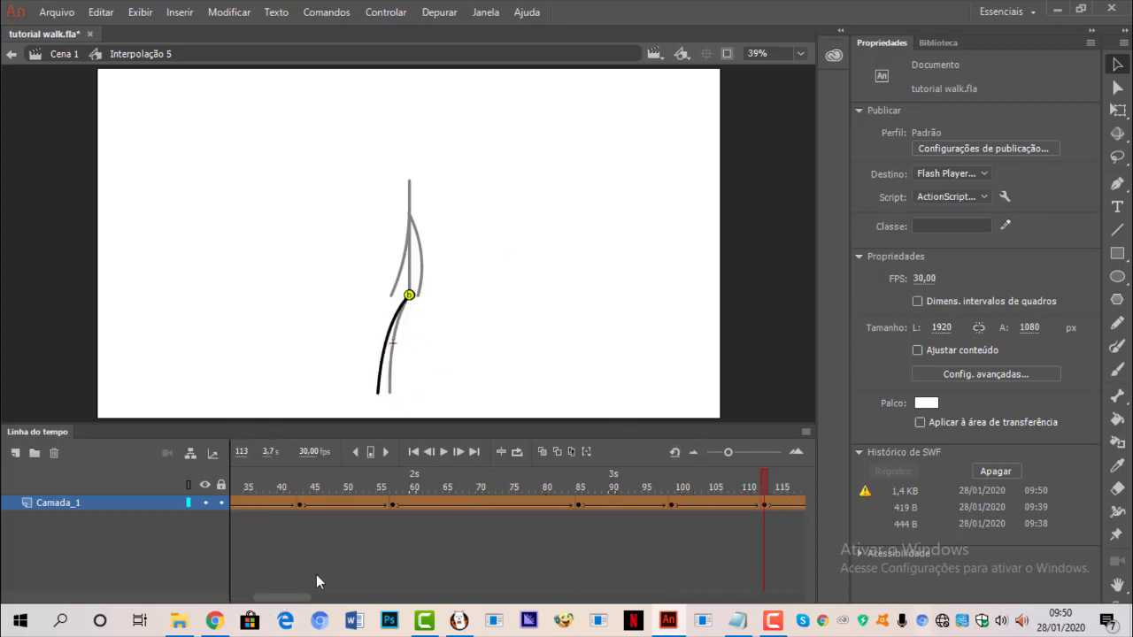
left_click_drag(292, 598, 328, 598)
left_click_drag(423, 483, 421, 540)
key("alt+period")
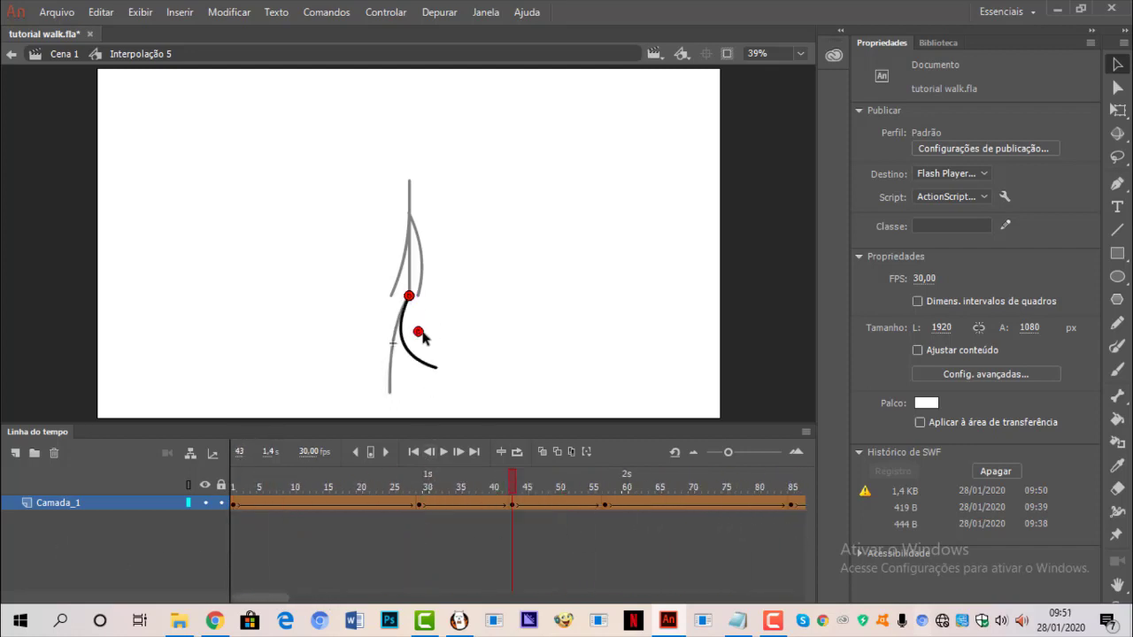
left_click_drag(515, 487, 907, 512)
key("alt+period")
key("ctrl+z")
- Return to the main scene, play back the full walk and save the document
left_click(14, 55)
left_click(443, 454)
key("ctrl+a")
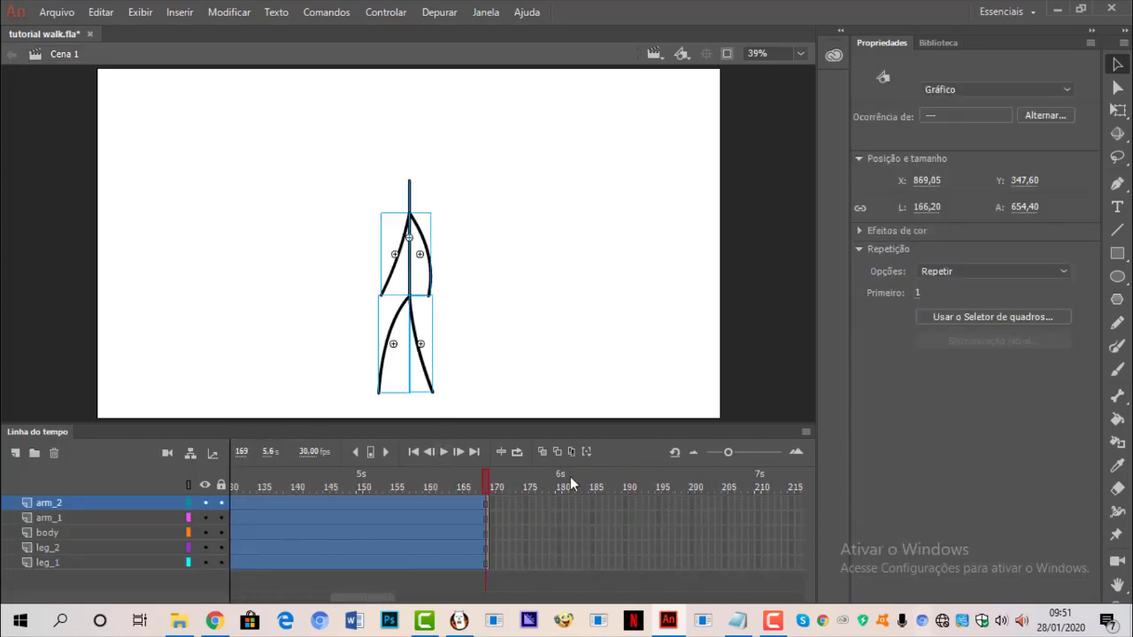
key("ctrl+shift+a")
key("ctrl+s")
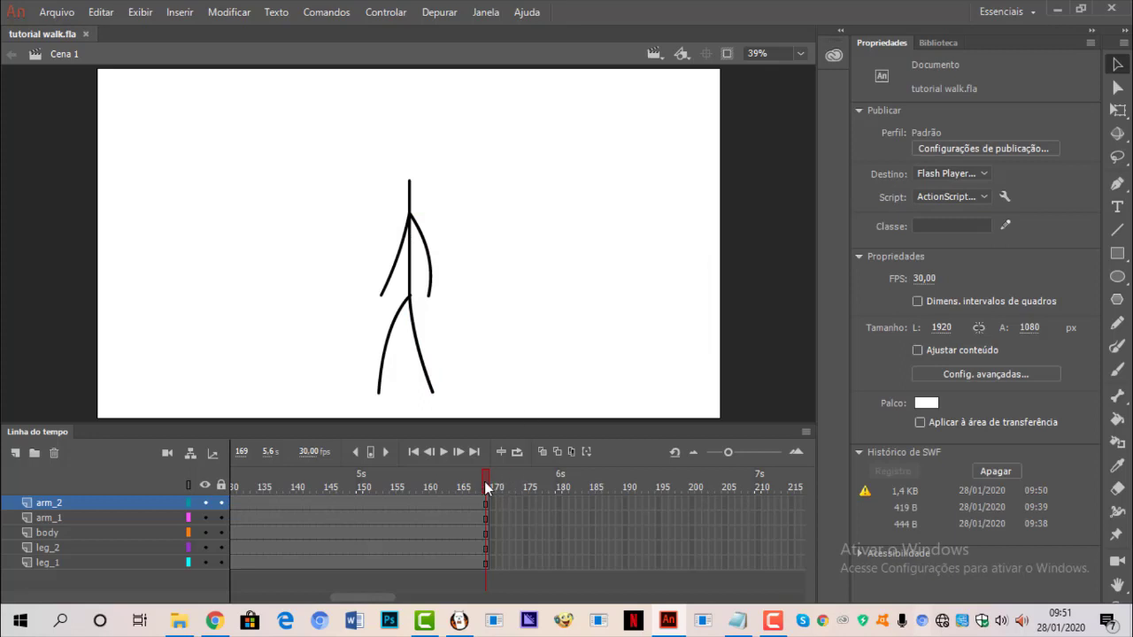
- Create a new Full HD character animation document at 1920 x 1080, 30 fps, for ActionScript 3.0
left_click(57, 12)
left_click(54, 12)
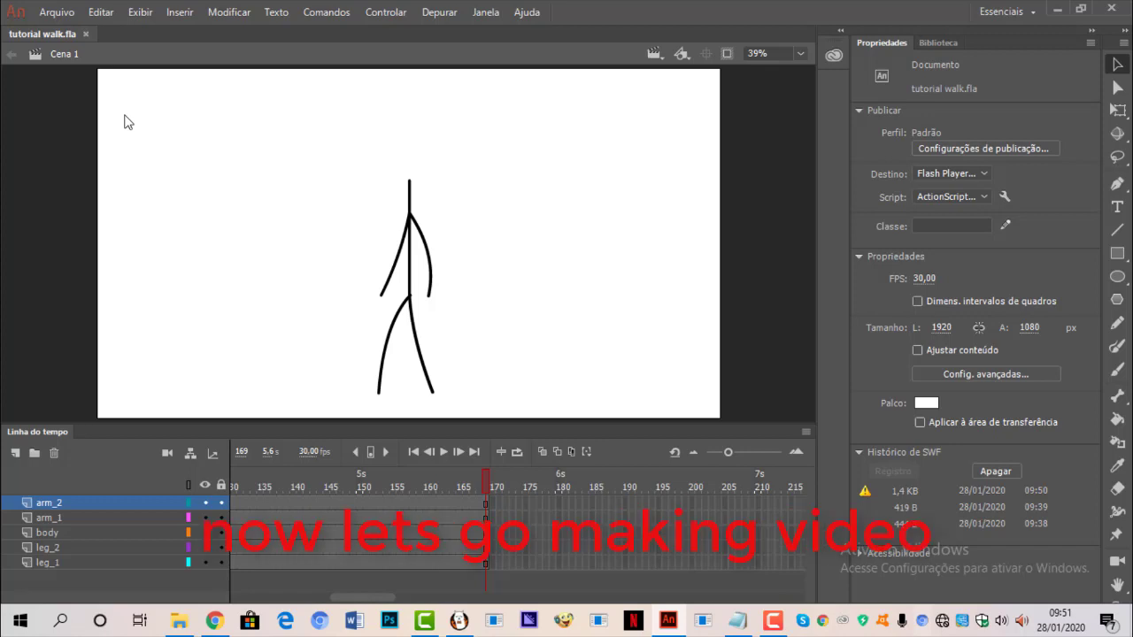
left_click(56, 12)
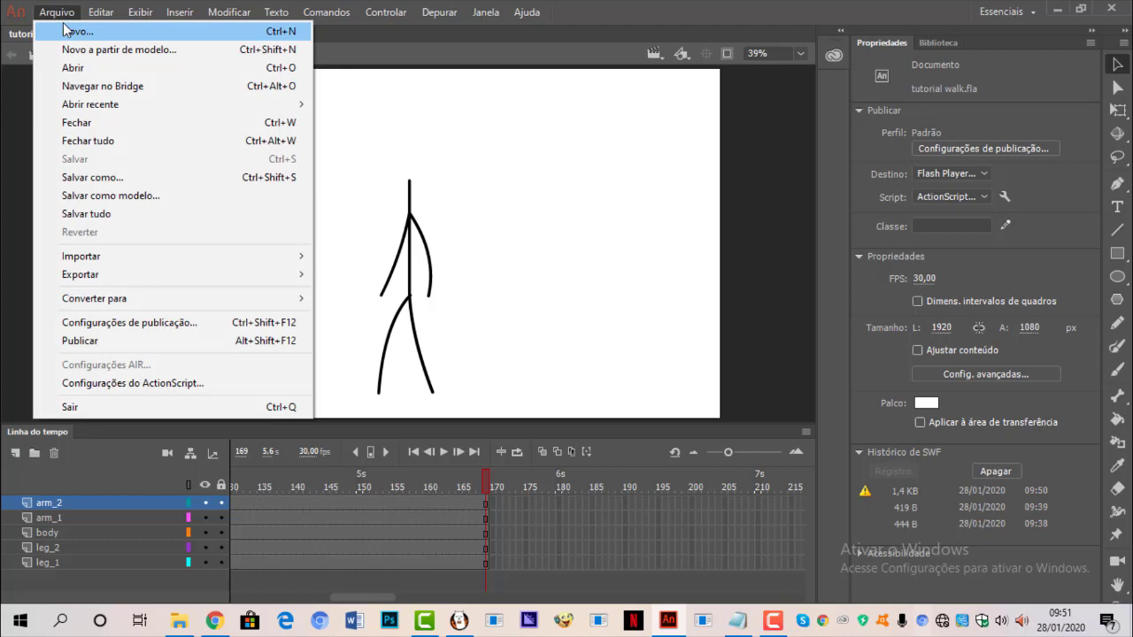
left_click(64, 30)
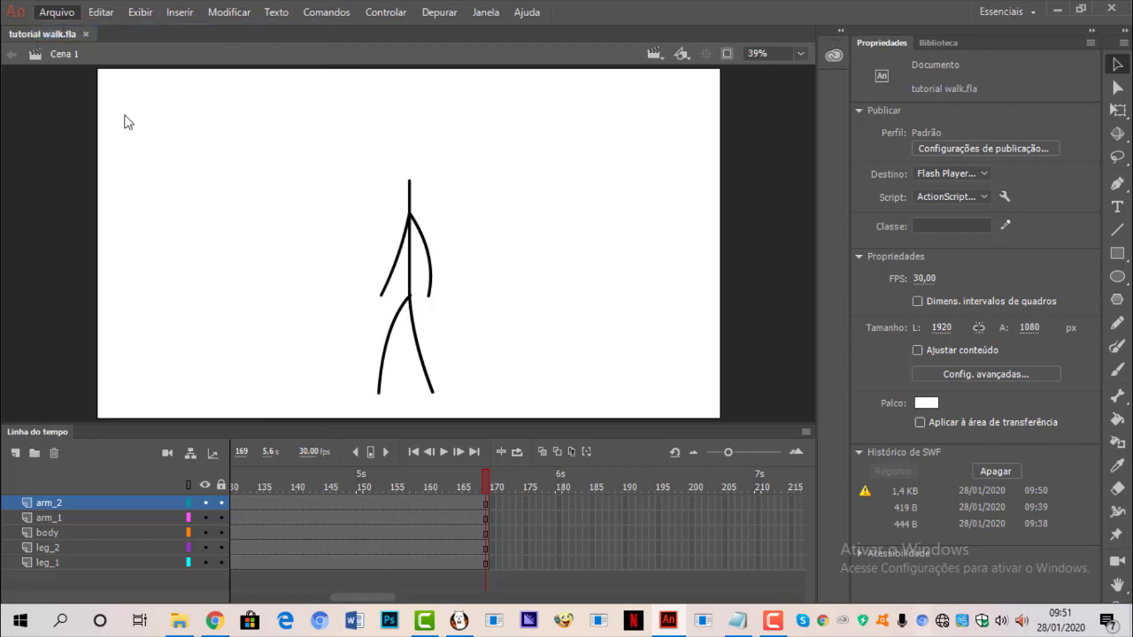
key("Escape")
key("ctrl+n")
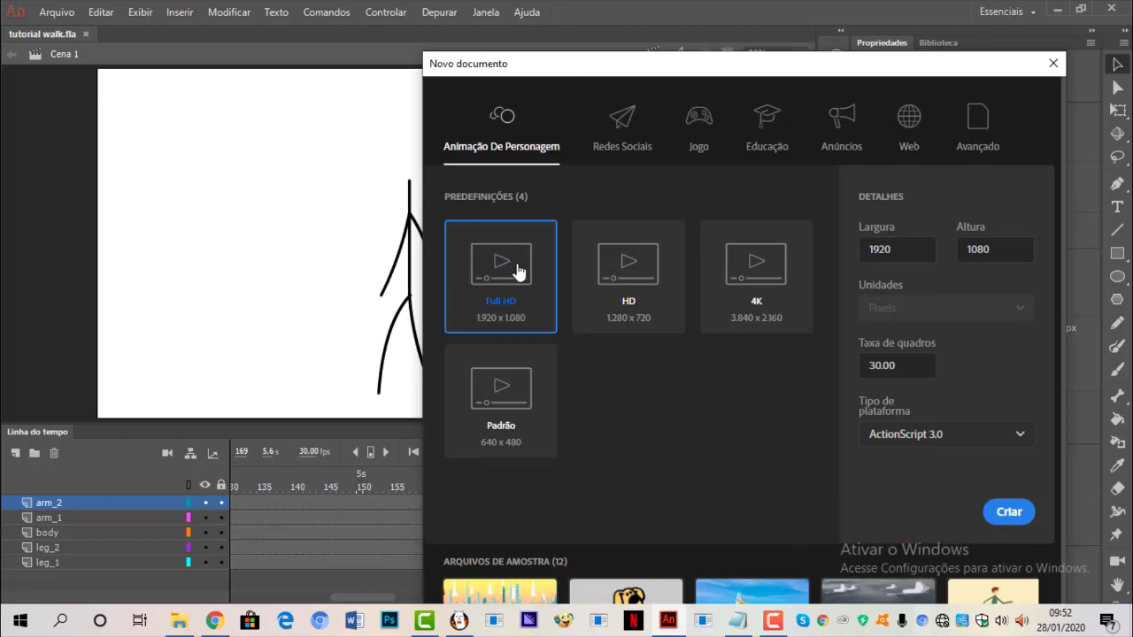
double_click(466, 254)
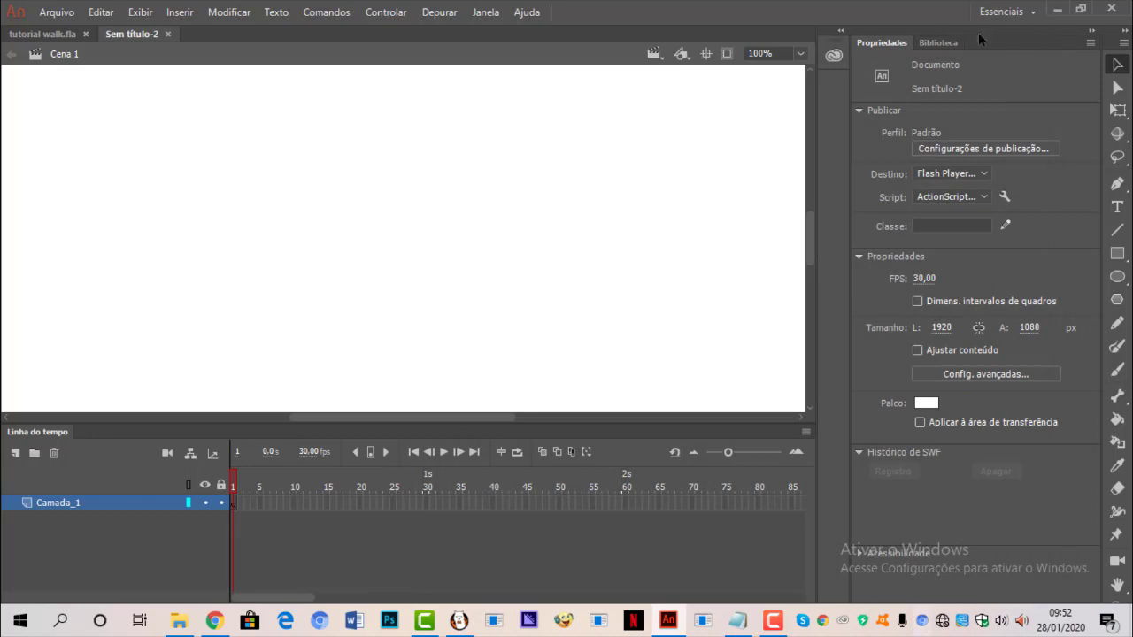
- Import the background PSD from the image search results as Animate layers, with its objects placed at their original position
left_click(802, 54)
left_click(800, 66)
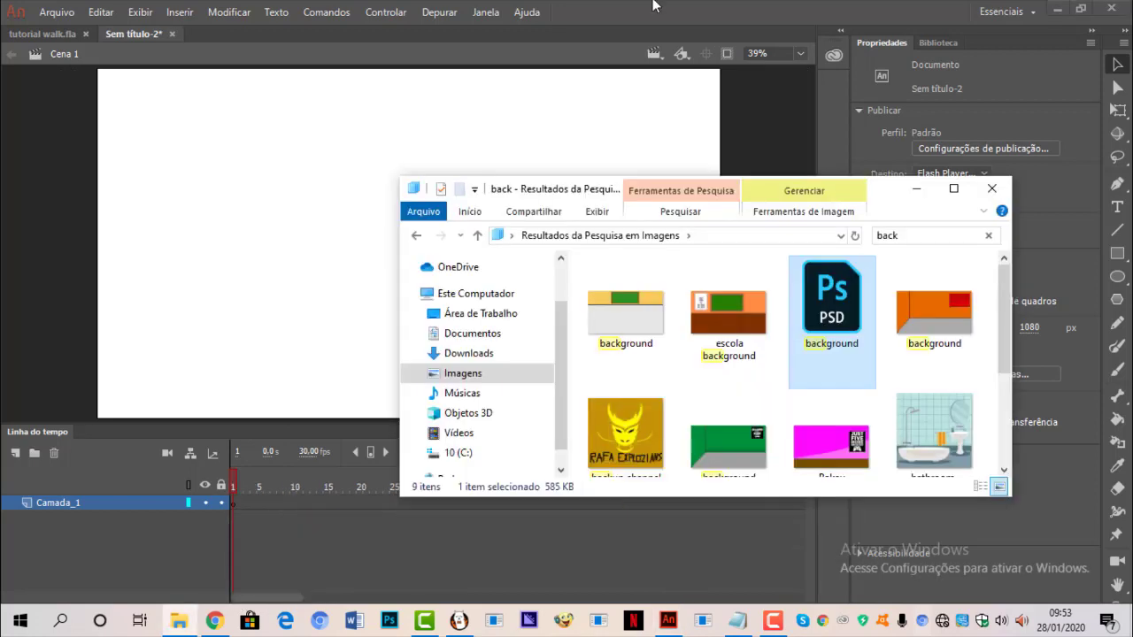
left_click(724, 67)
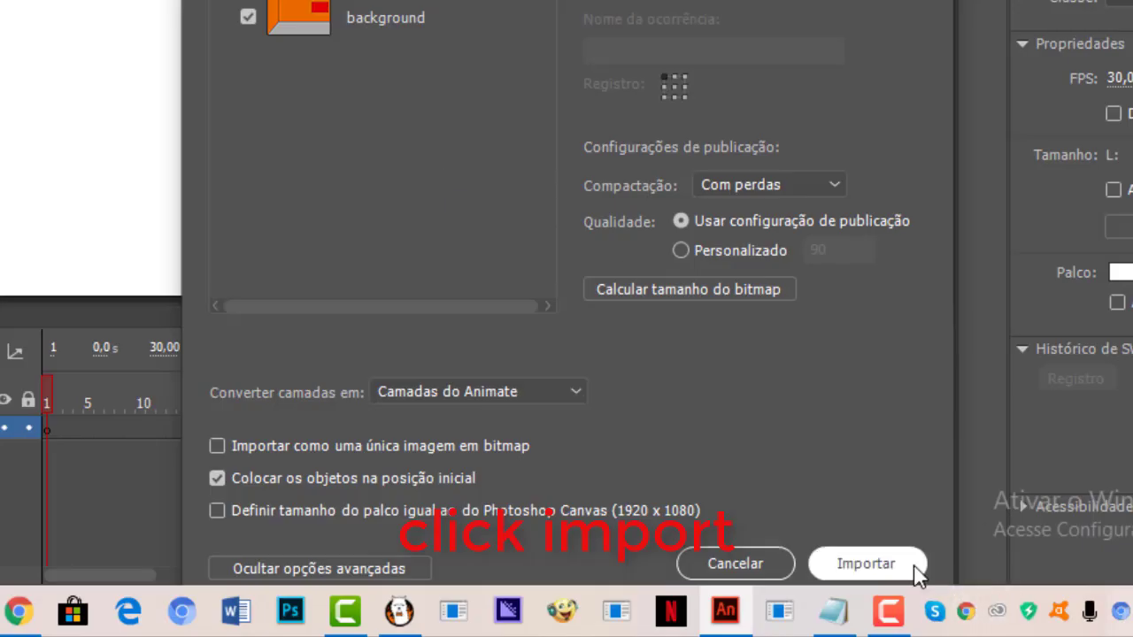
left_click(916, 571)
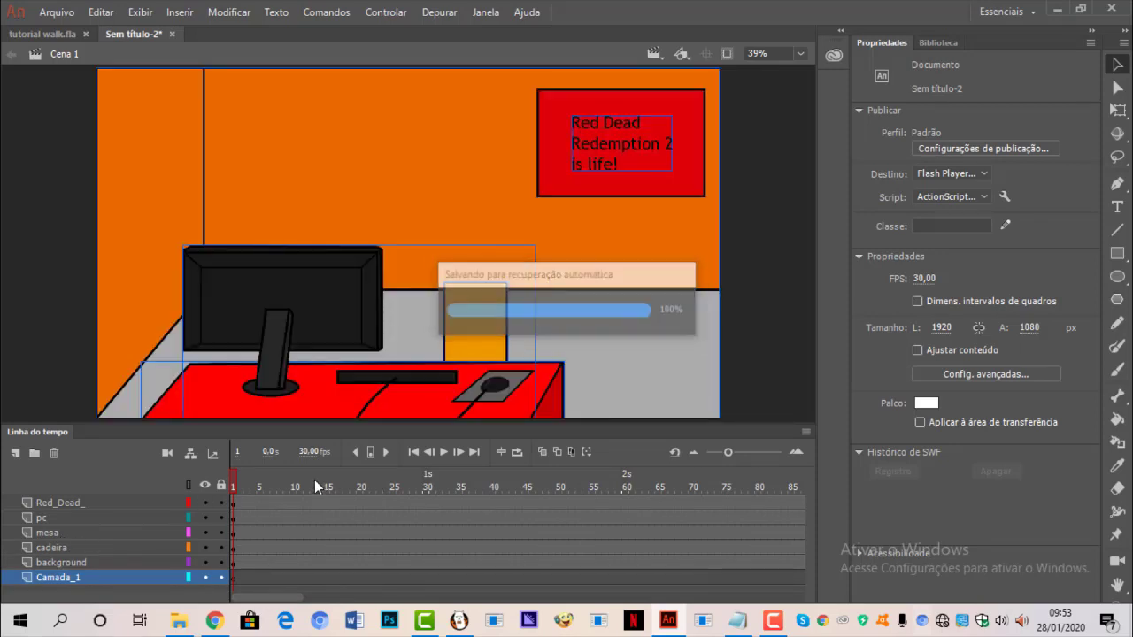
- Copy the arm_2, arm_1, body, leg_2 and leg_1 layers from tutorial walk.fla and paste them above the Red_Dead_ layer of the new document
left_click(25, 36)
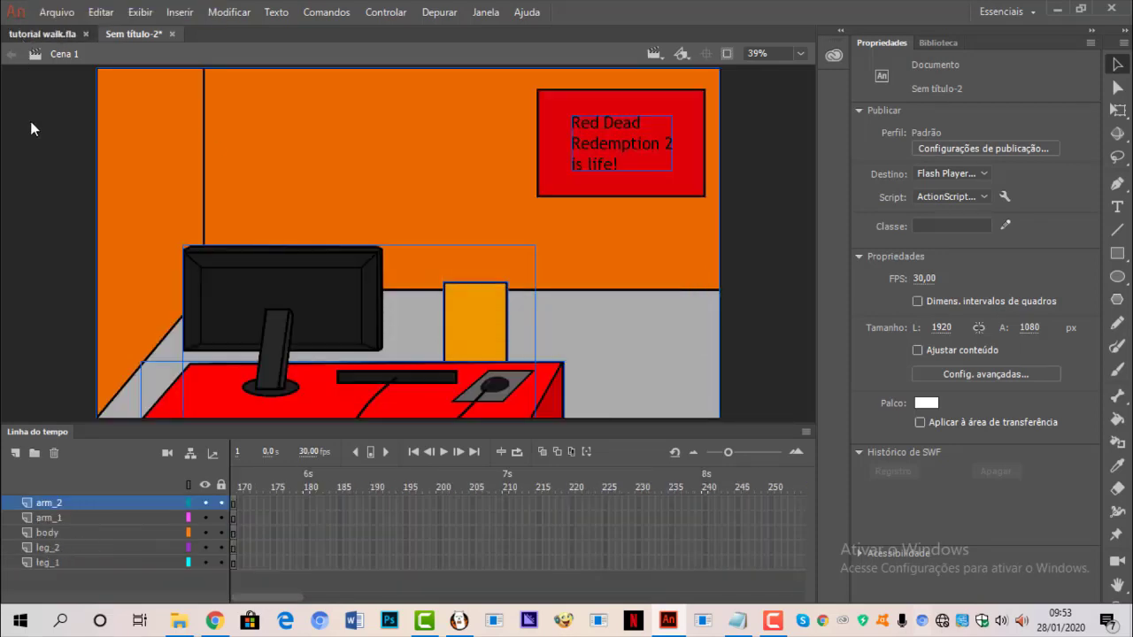
left_click(70, 567)
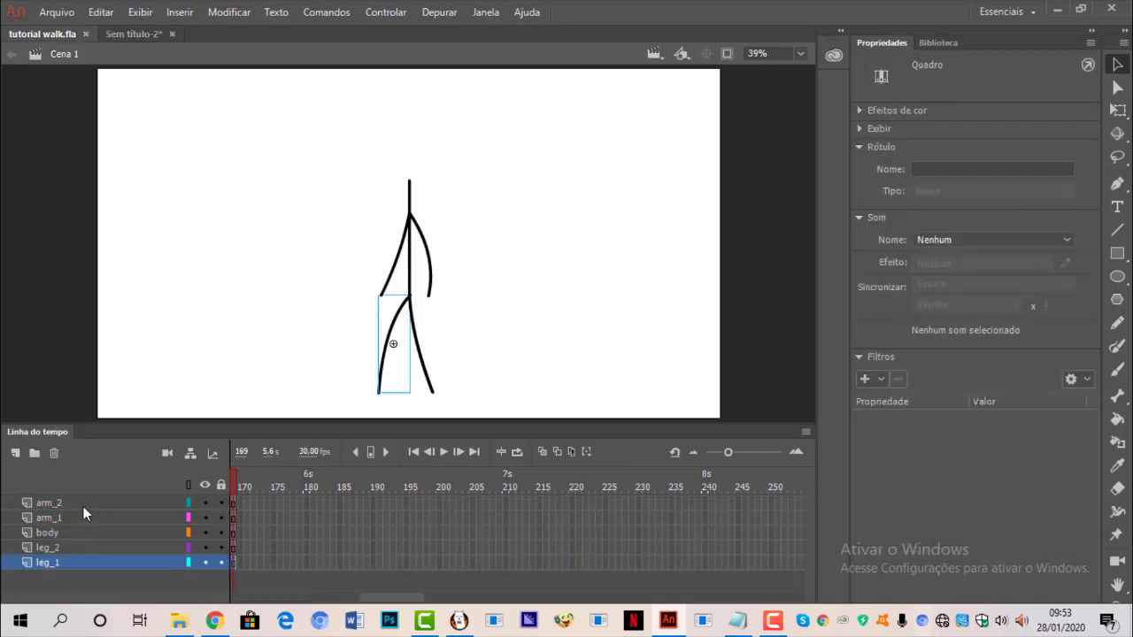
left_click(83, 506, "shift")
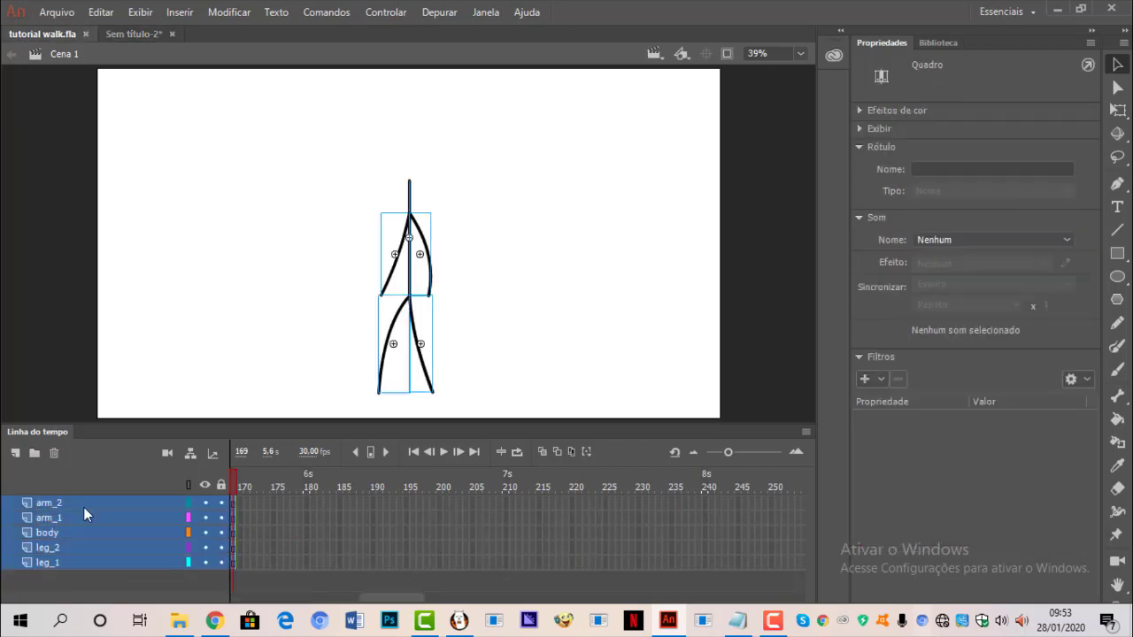
right_click(83, 506)
left_click(180, 218)
left_click(123, 37)
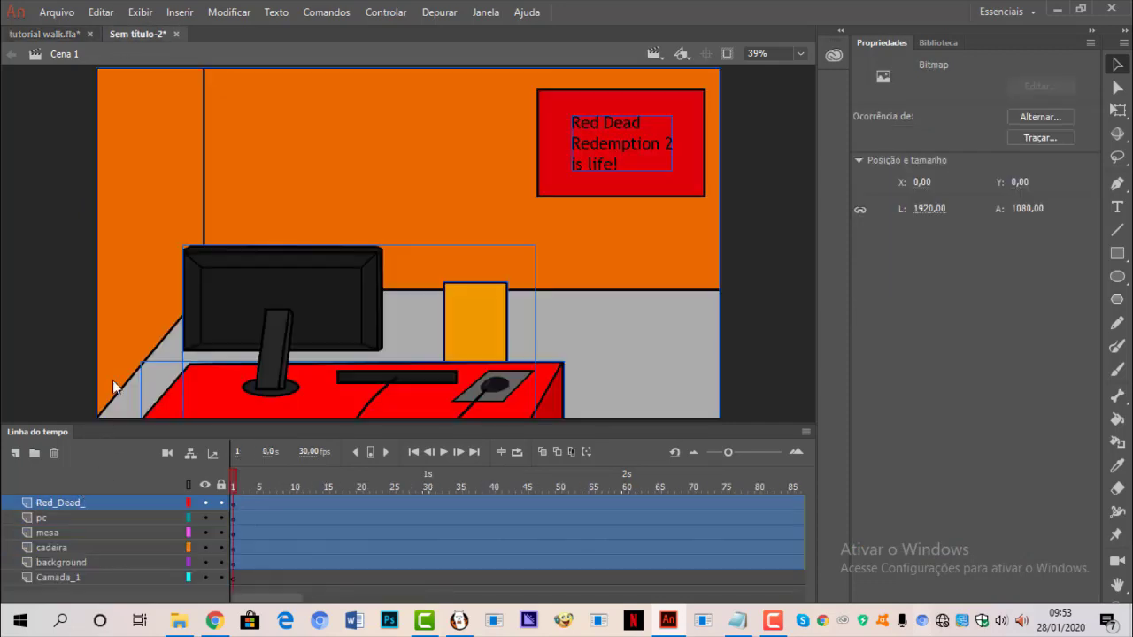
right_click(80, 503)
left_click(106, 226)
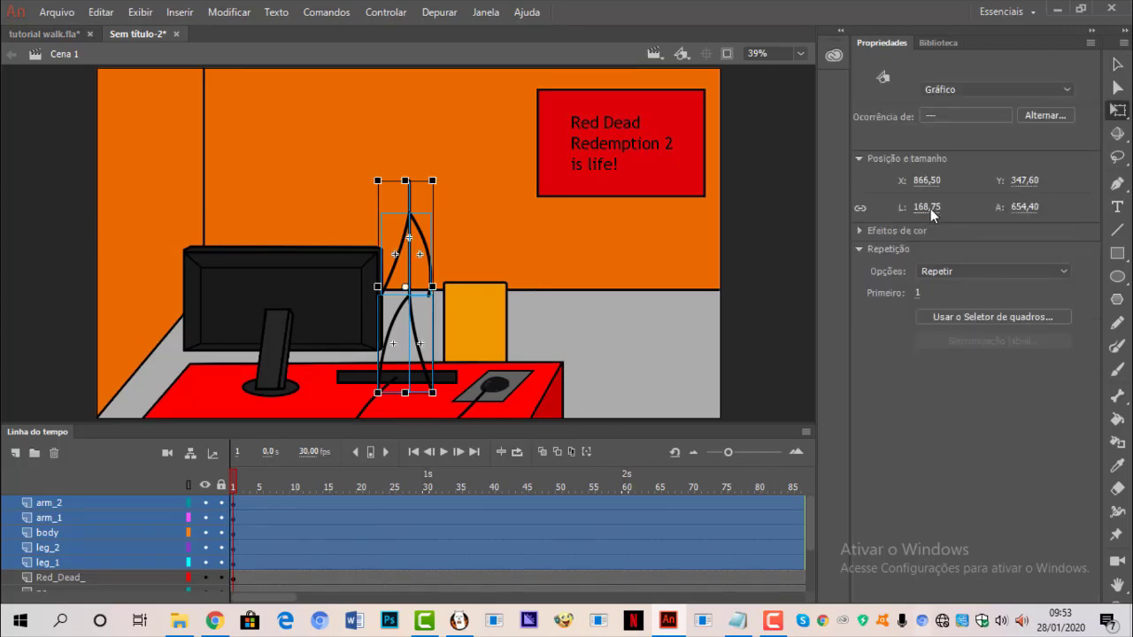
- Shrink the stickman to 146 px wide, try a 3 px width with the proportions unlinked, and undo that distortion
left_click_drag(931, 209, 911, 210)
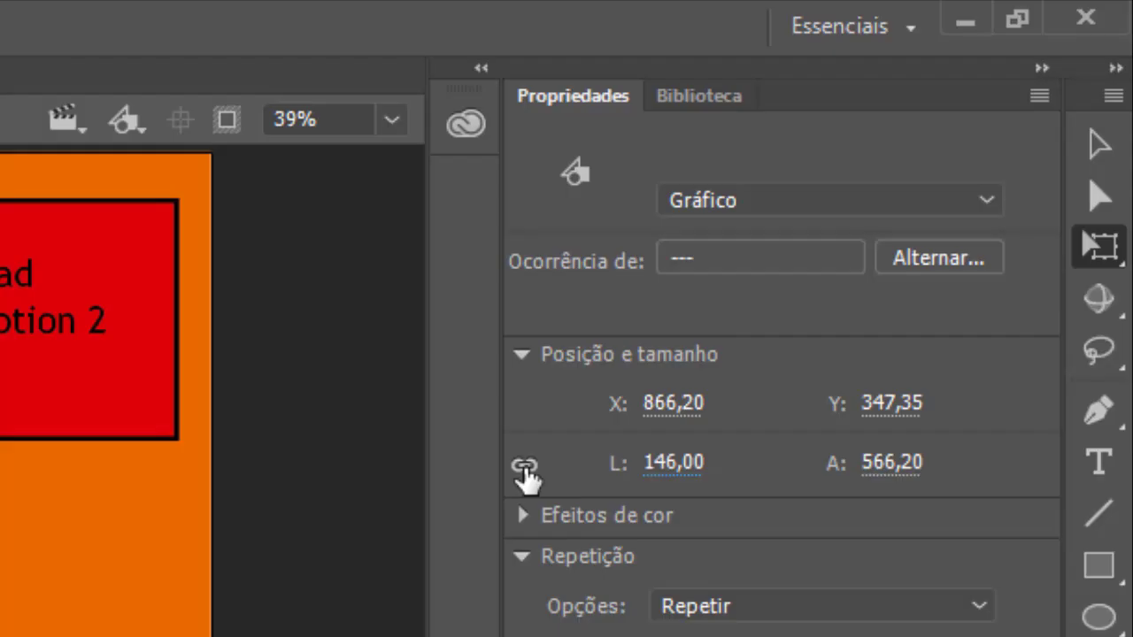
left_click(860, 208)
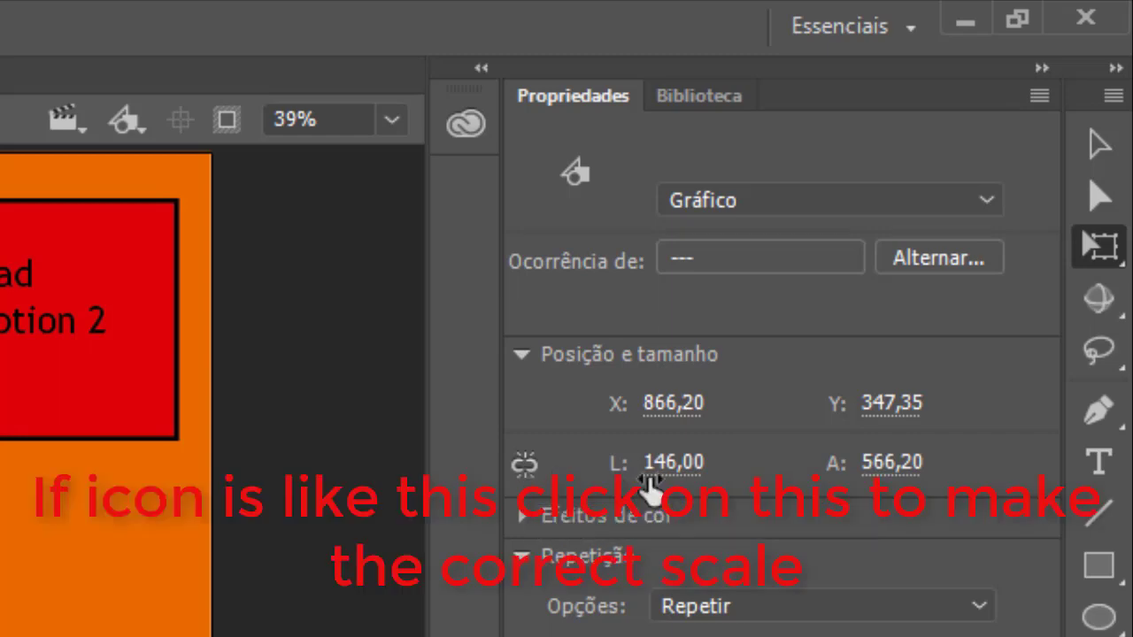
left_click_drag(438, 468, 442, 465)
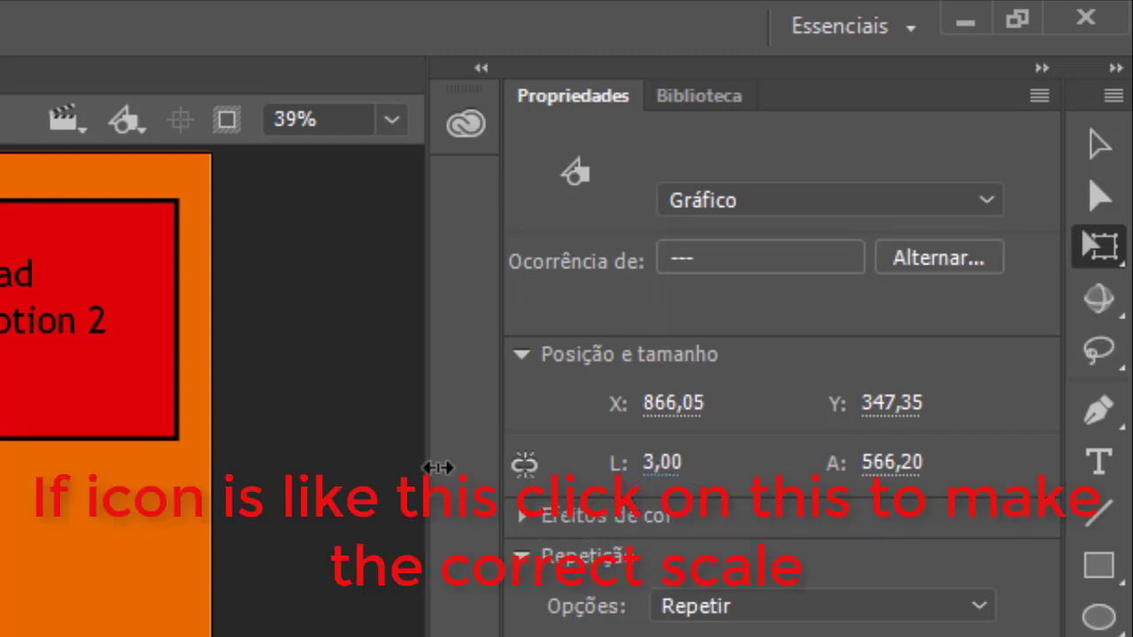
left_click_drag(668, 463, 959, 457)
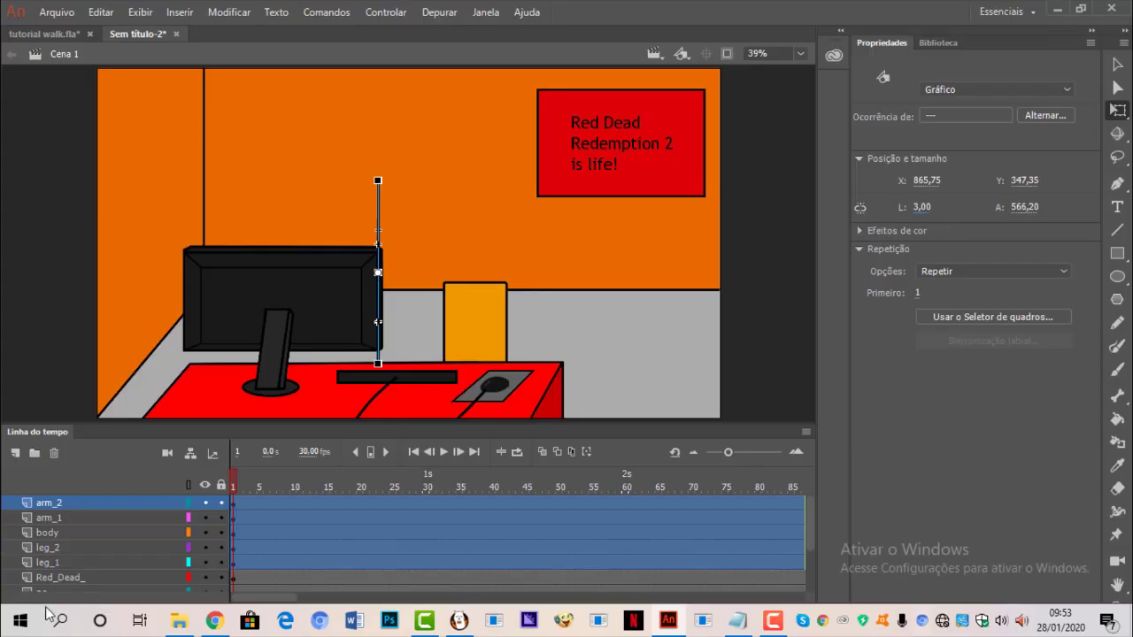
key("ctrl+z")
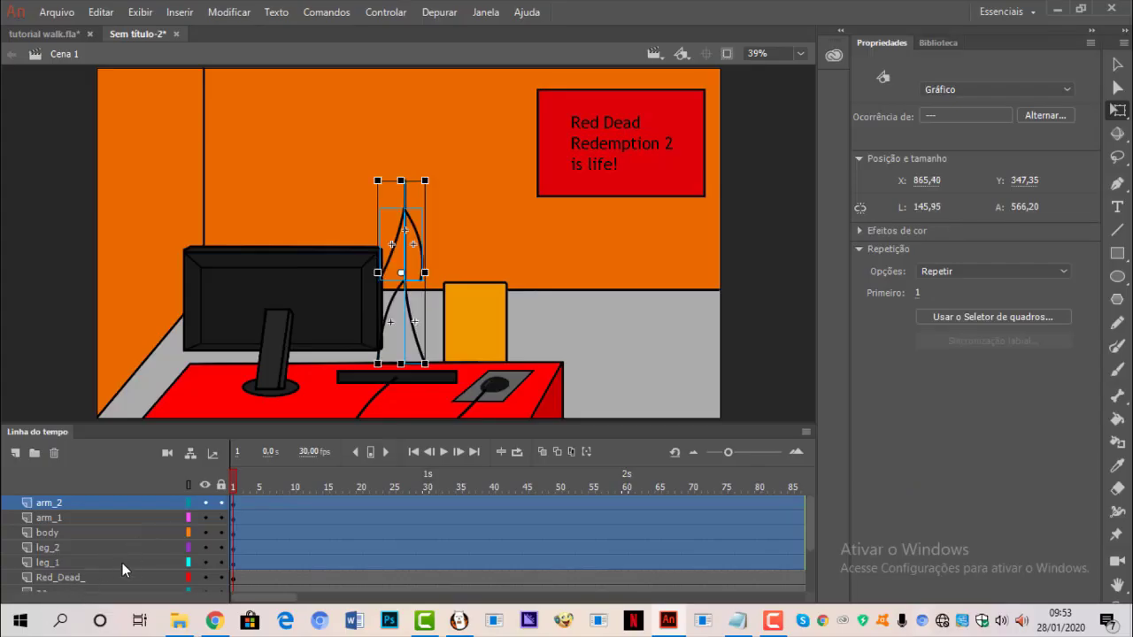
- Scale all the stickman layers with linked proportions to 160 px wide and place the figure beside the desk at about X 1599, Y 605
left_click(122, 563, "shift")
left_click(1116, 109)
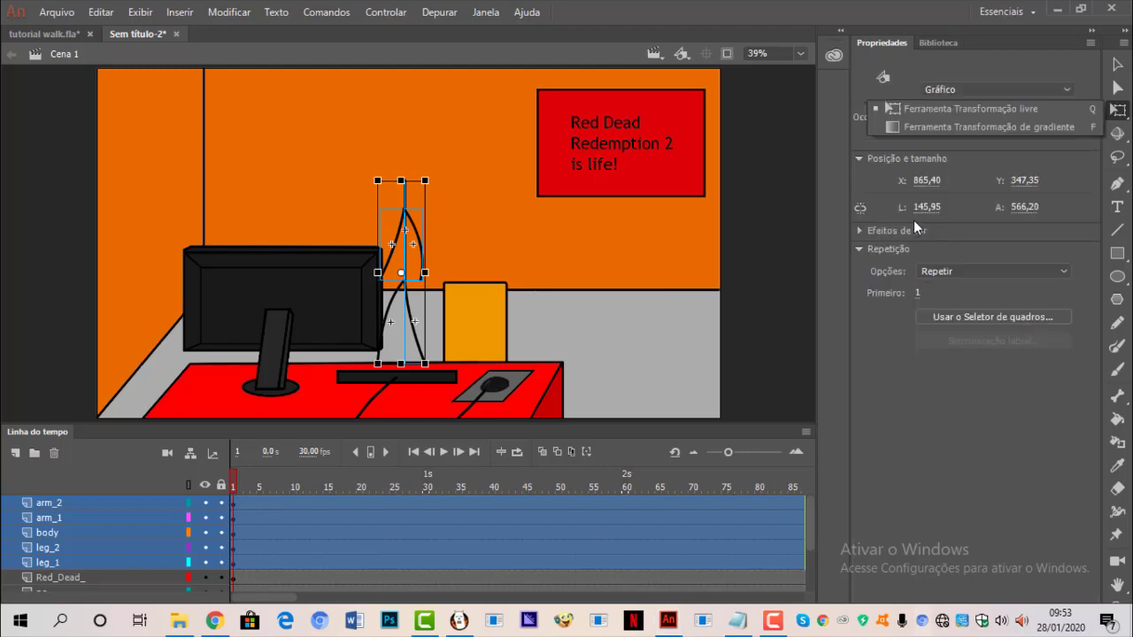
left_click(861, 210)
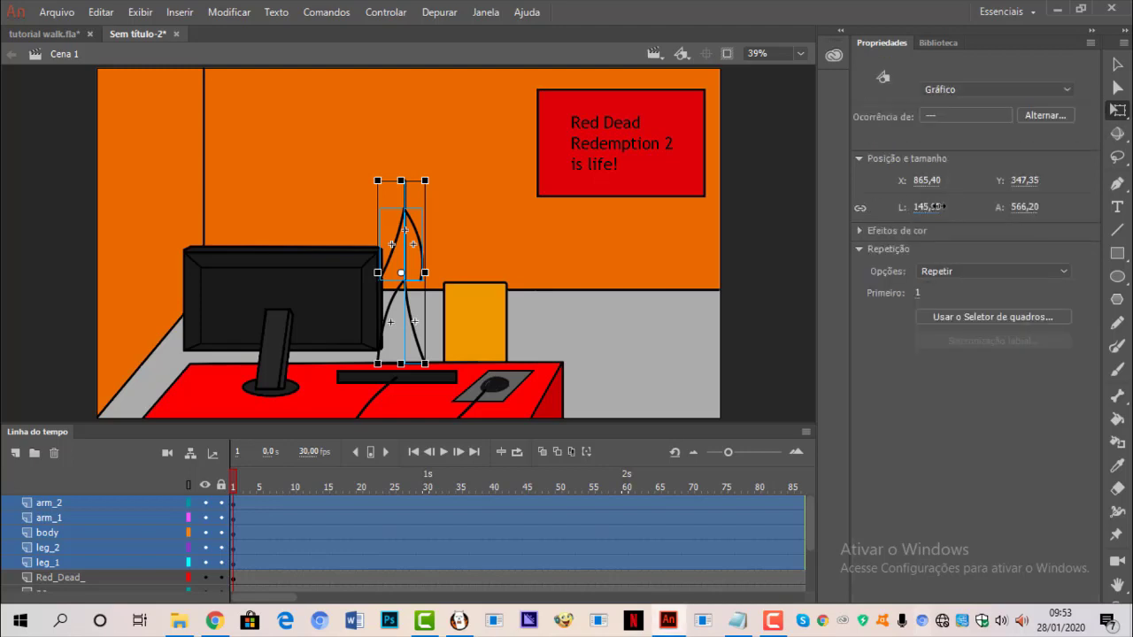
left_click_drag(936, 206, 939, 206)
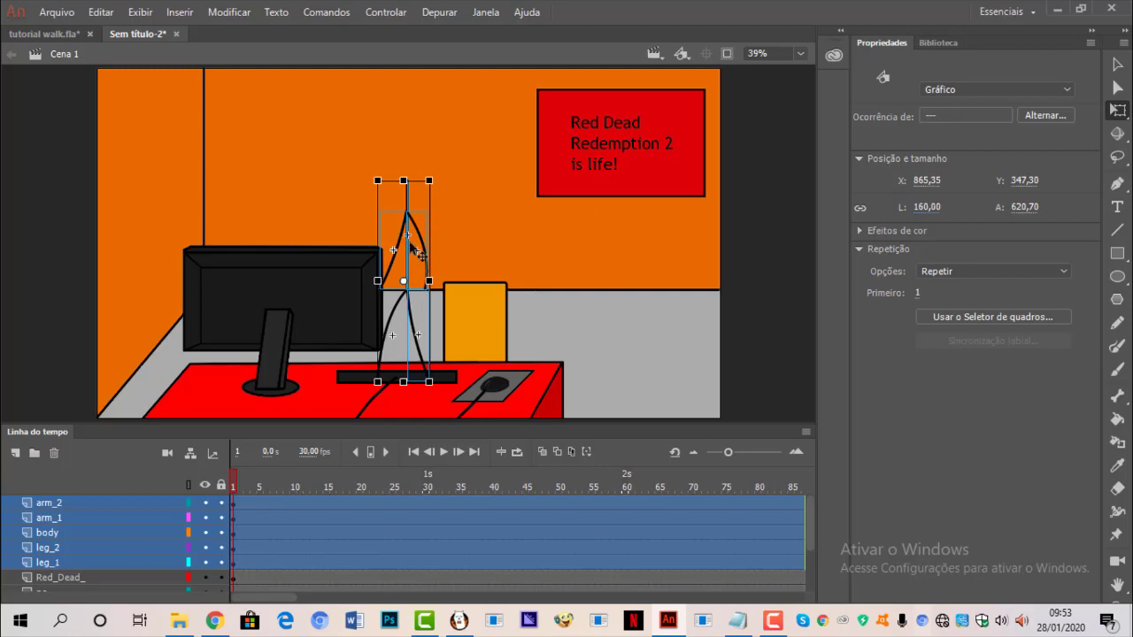
left_click_drag(559, 270, 656, 341)
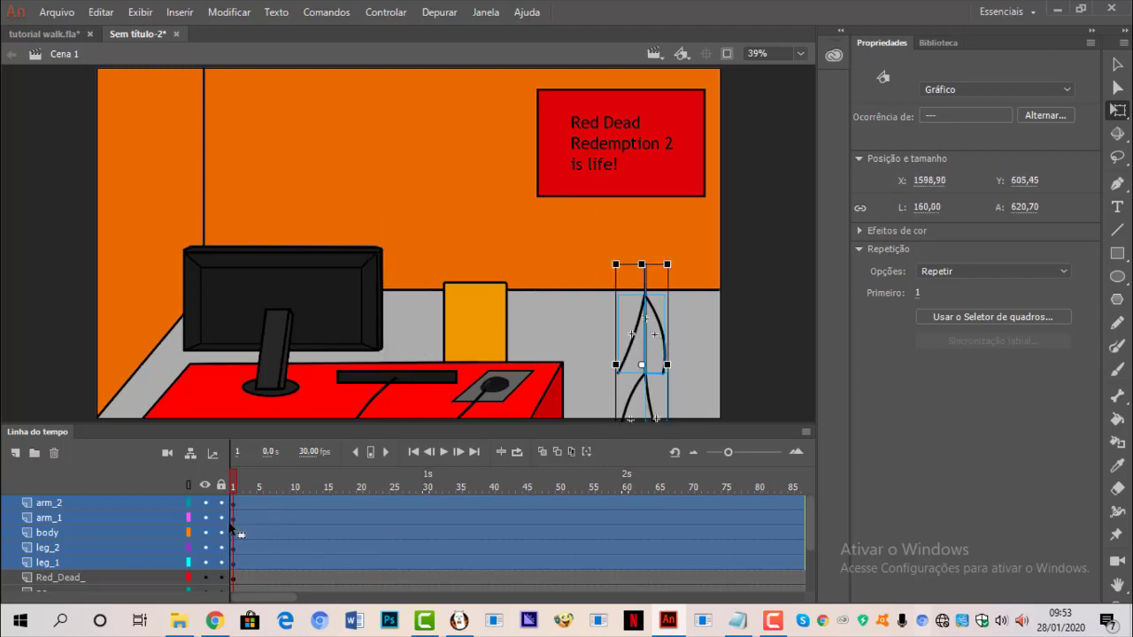
- Add a new layer above arm_2 and import the head image rafa kie.png from the desktop's rafa folder onto it
left_click(53, 507)
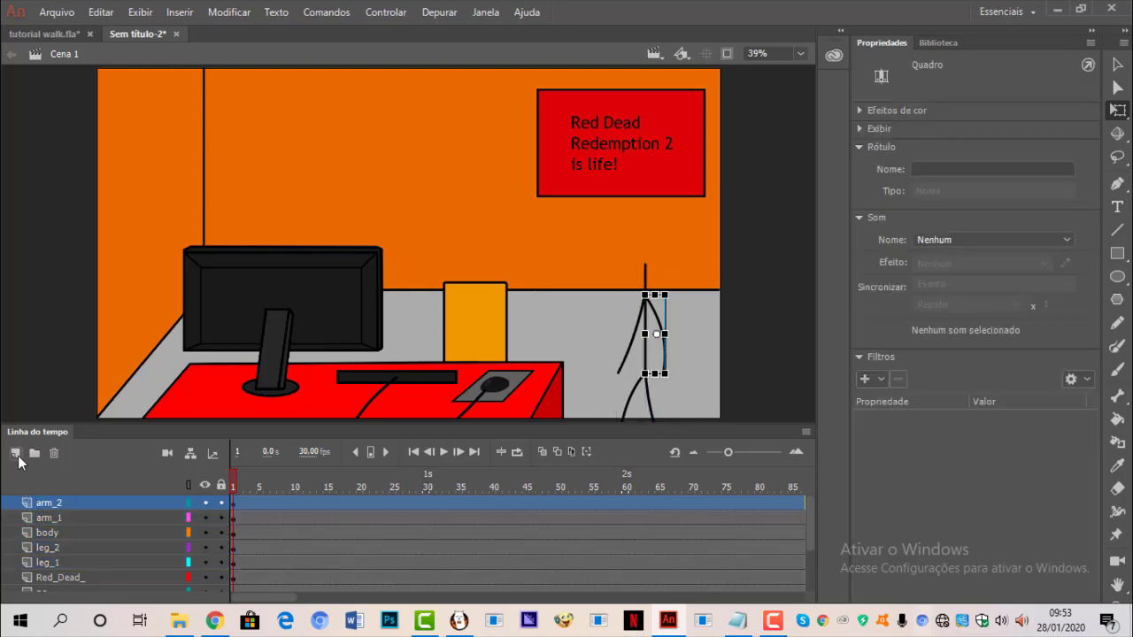
left_click(15, 453)
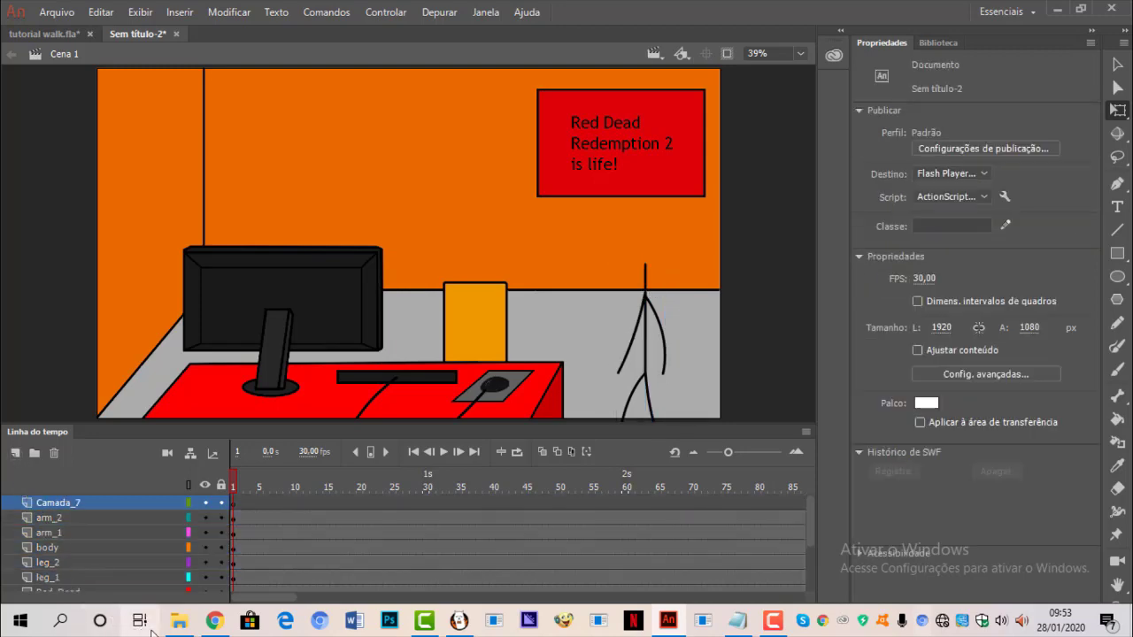
left_click(1057, 8)
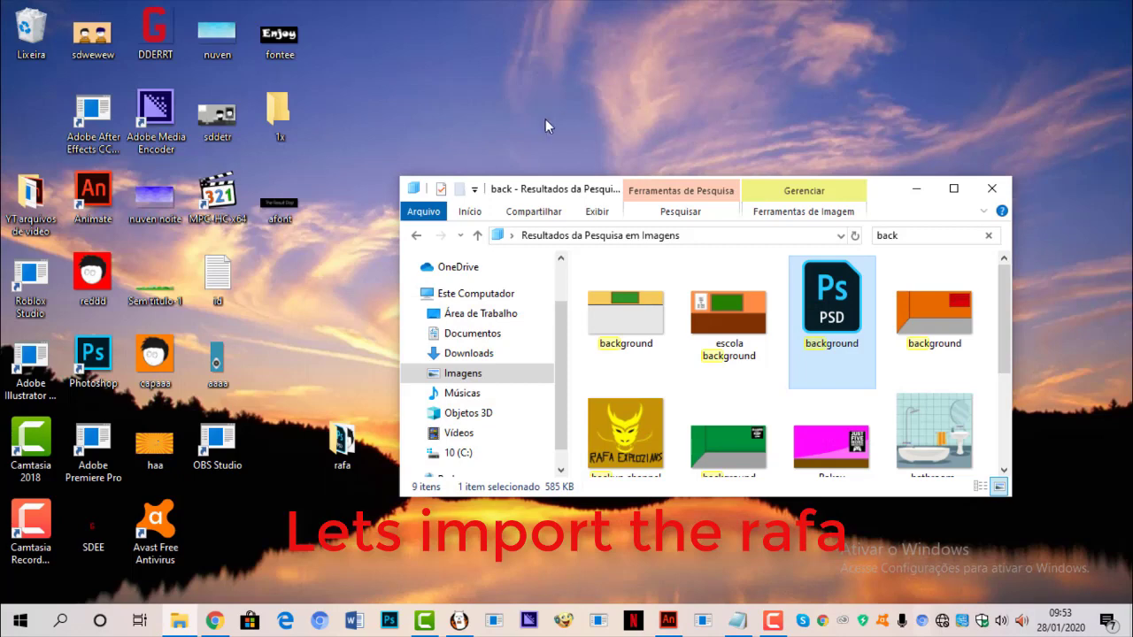
left_click(339, 447)
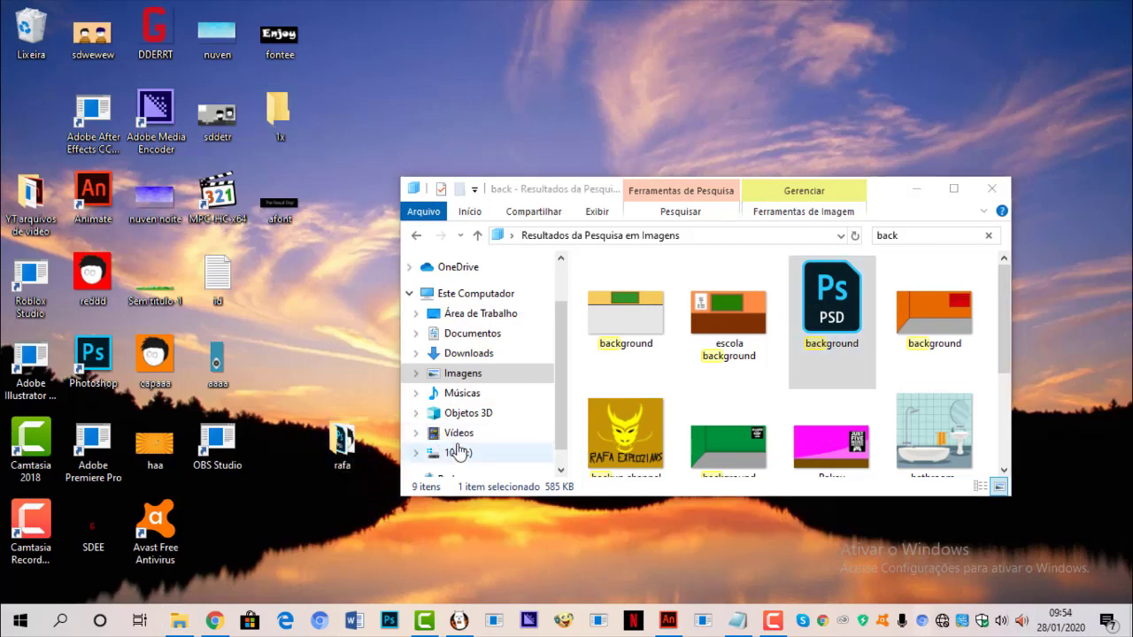
double_click(325, 446)
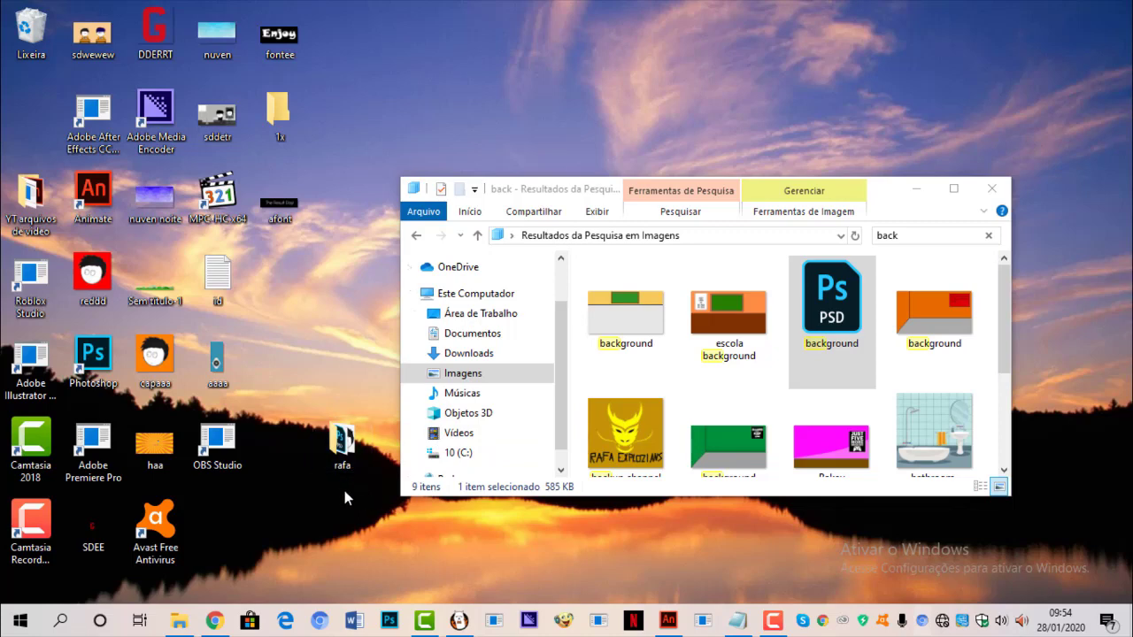
left_click_drag(779, 329, 572, 331)
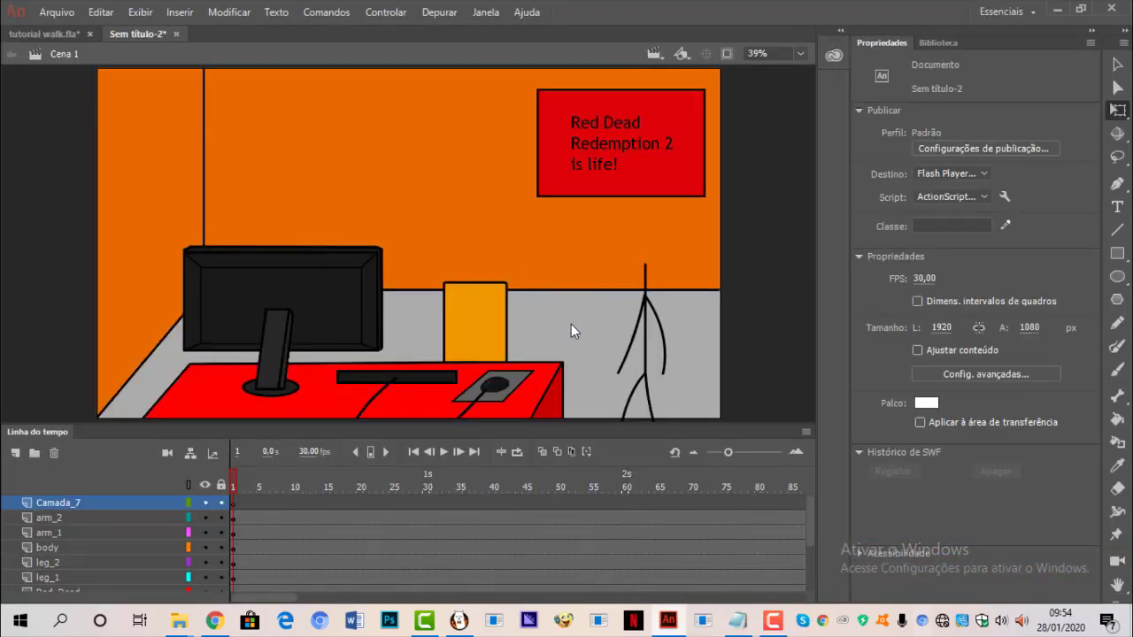
left_click_drag(571, 331, 571, 331)
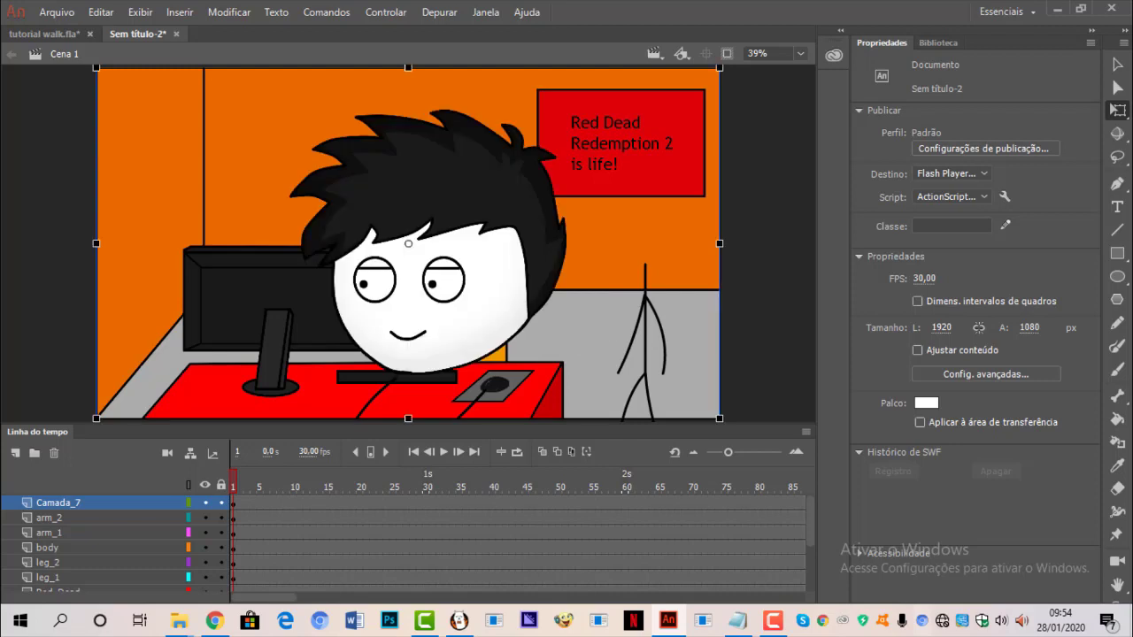
- Scale the head image proportionally to about 937 px wide and place it on the stickman's neck at X 1183, Y 195
left_click(1117, 109)
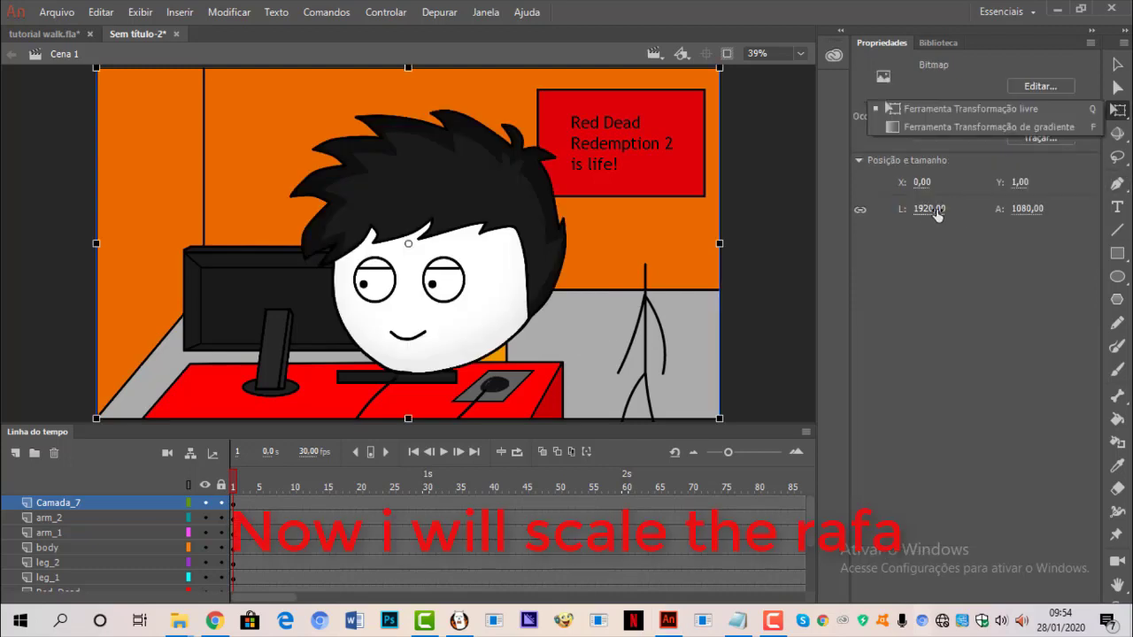
left_click_drag(937, 214, 707, 270)
left_click_drag(519, 323, 375, 327)
left_click_drag(300, 326, 247, 335)
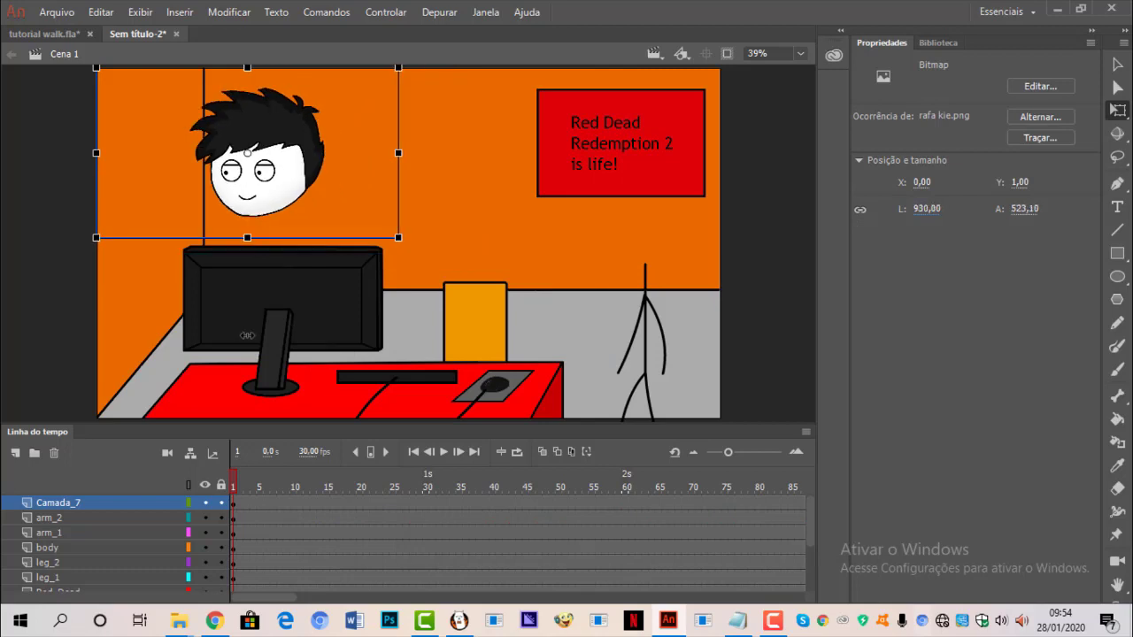
left_click_drag(630, 235, 678, 248)
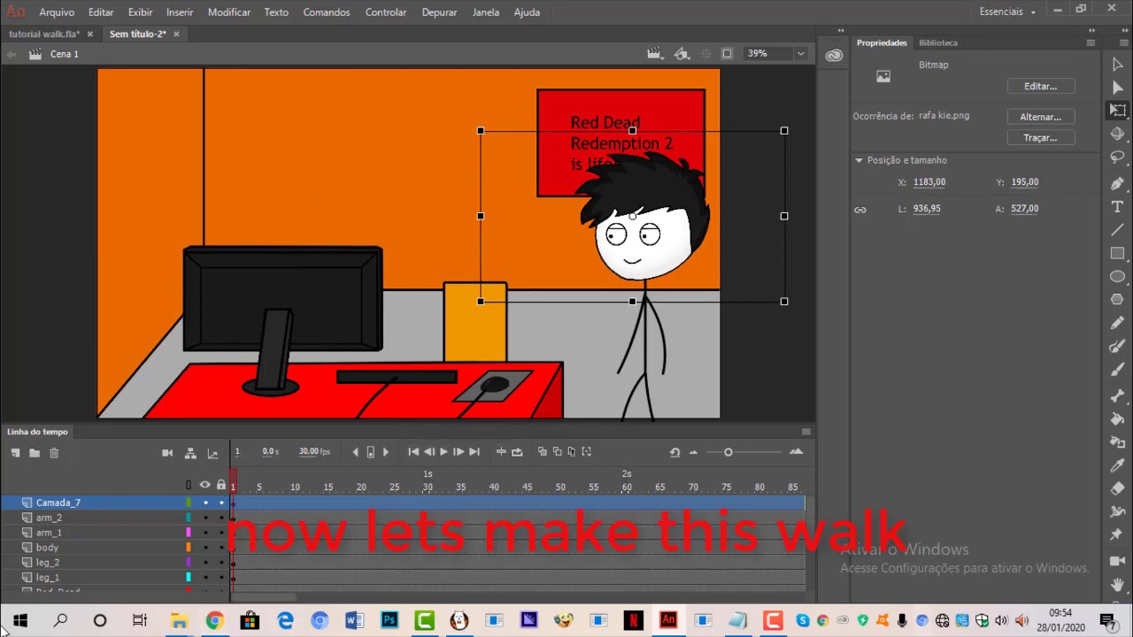
- Scale the head and all stickman layers together to 828 px wide and move the character off the stage's right edge to X 1702
left_click(49, 577, "shift")
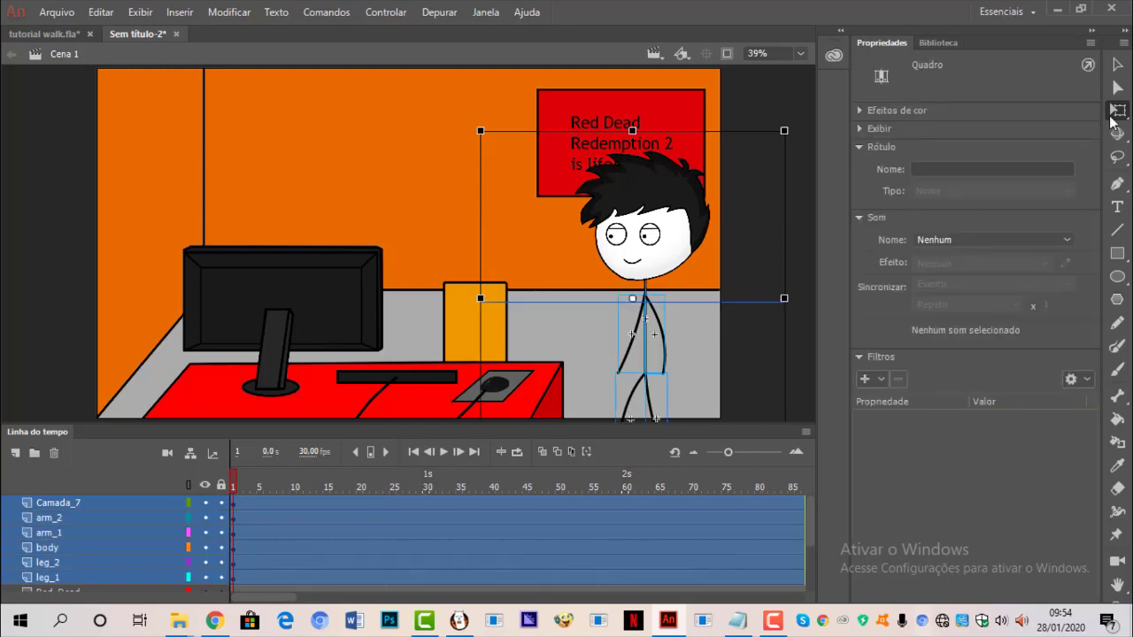
left_click_drag(932, 164, 852, 175)
left_click_drag(627, 232, 640, 251)
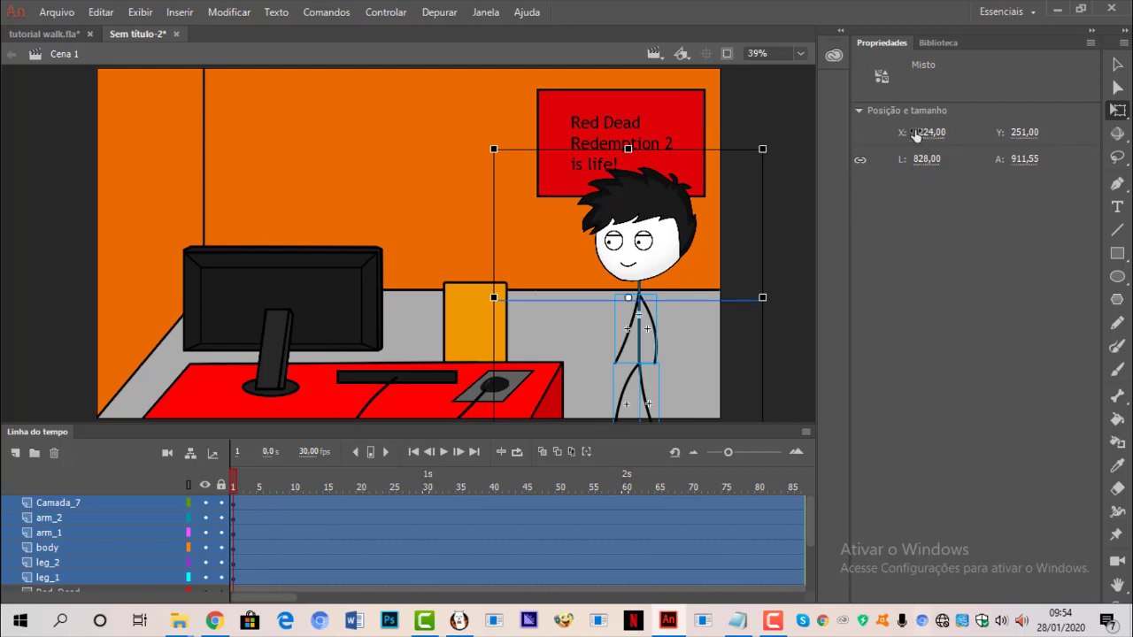
left_click_drag(916, 135, 1016, 147)
left_click_drag(952, 136, 977, 235)
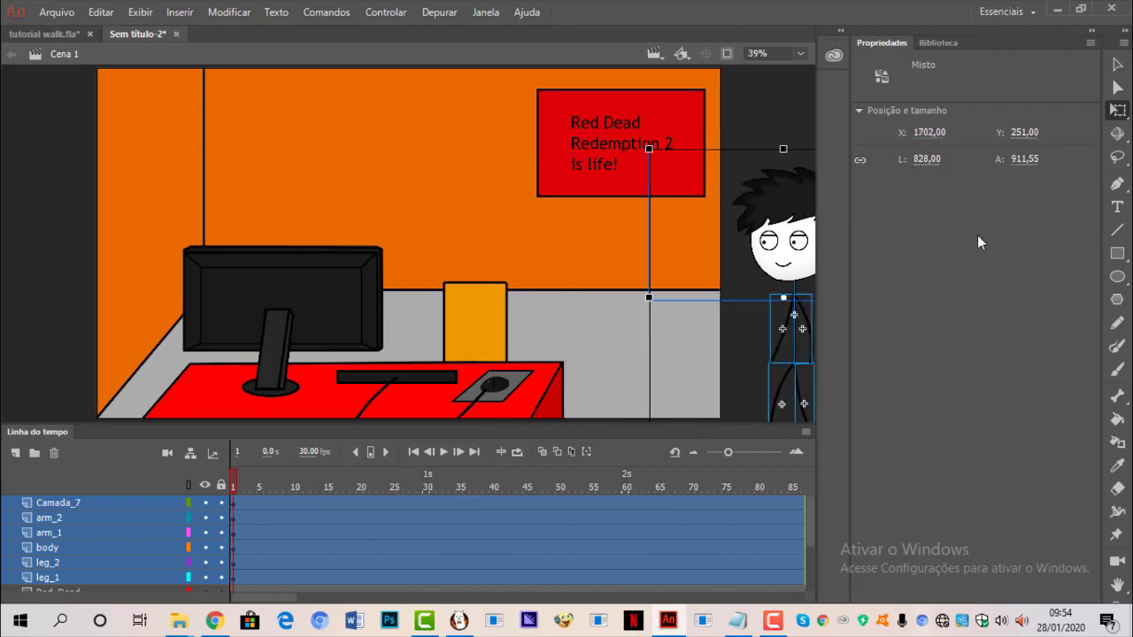
- Insert keyframes at frame 57 on the head and stickman layers and move the character left into the room
scroll(519, 518, "down", 1)
mouse_move(284, 598)
left_mouse_down()
mouse_move(301, 598)
mouse_move(291, 598)
left_mouse_up()
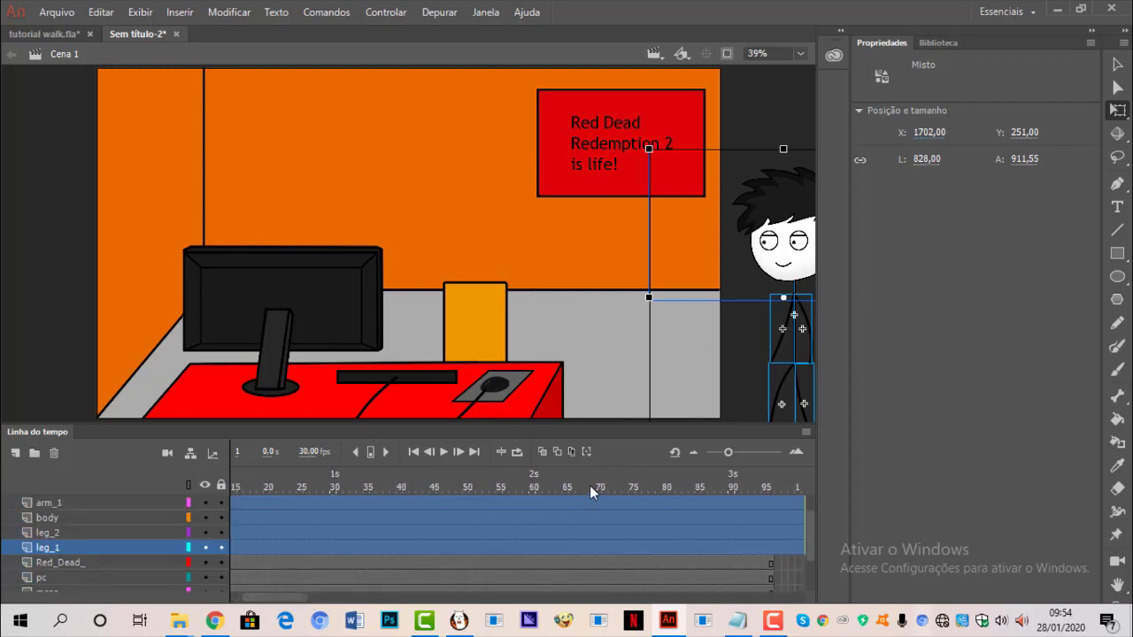
left_click(591, 486)
left_click_drag(589, 517, 513, 486)
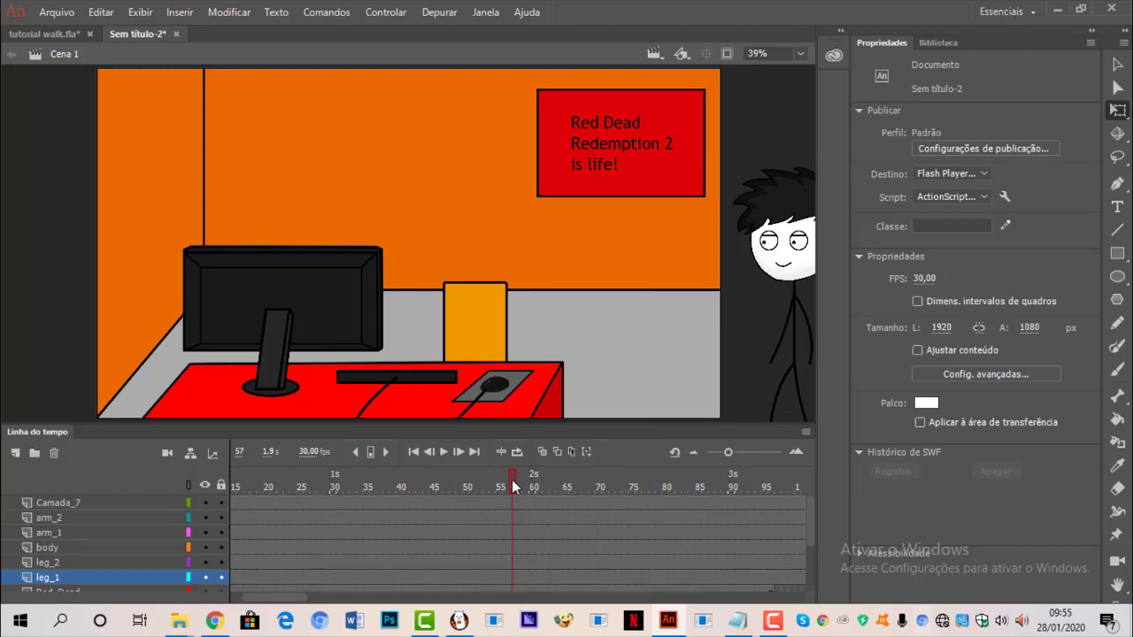
left_click_drag(512, 542, 512, 509)
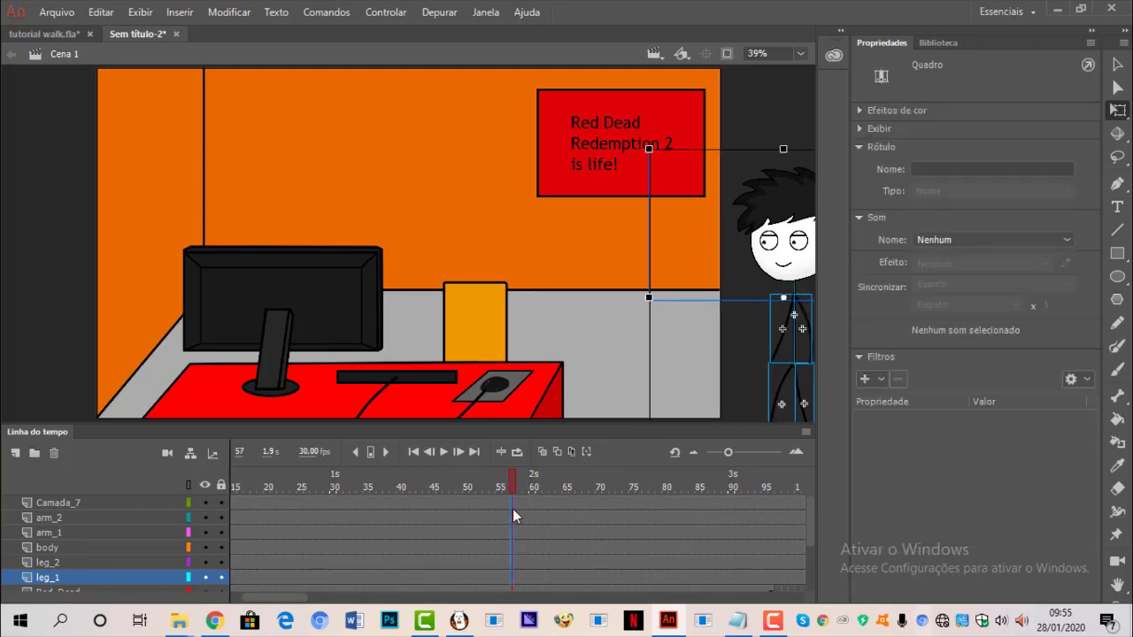
key("F6")
left_click_drag(797, 251, 595, 249)
- Create classic tweens up to frame 57 on the head and all stickman layers
left_click_drag(459, 503, 457, 591)
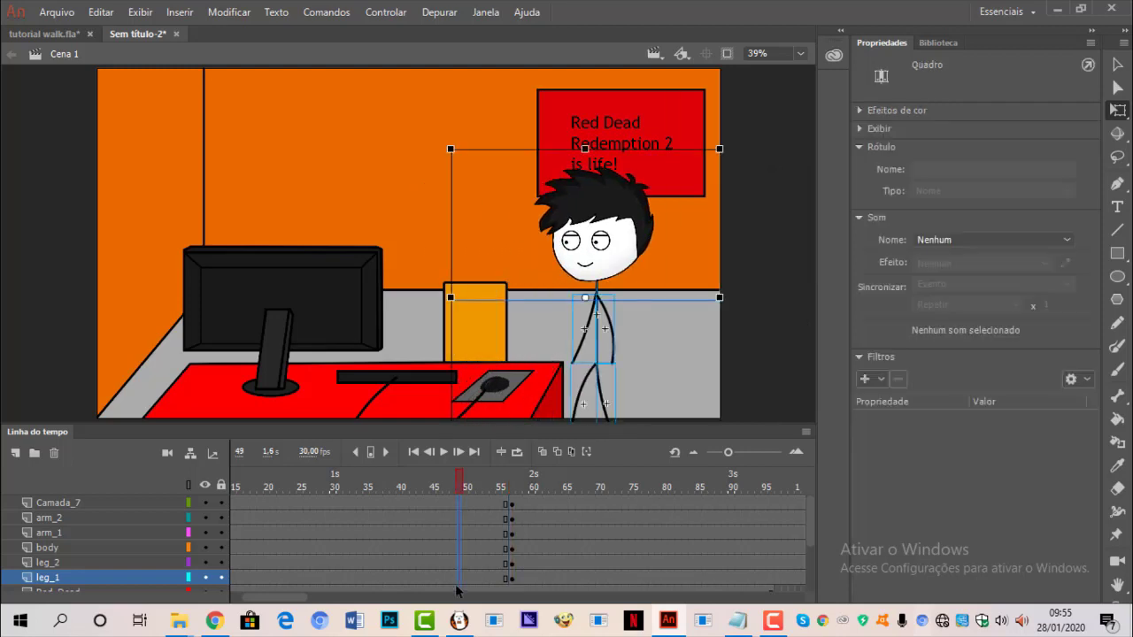
right_click(456, 579)
left_click(531, 144)
left_click(649, 350)
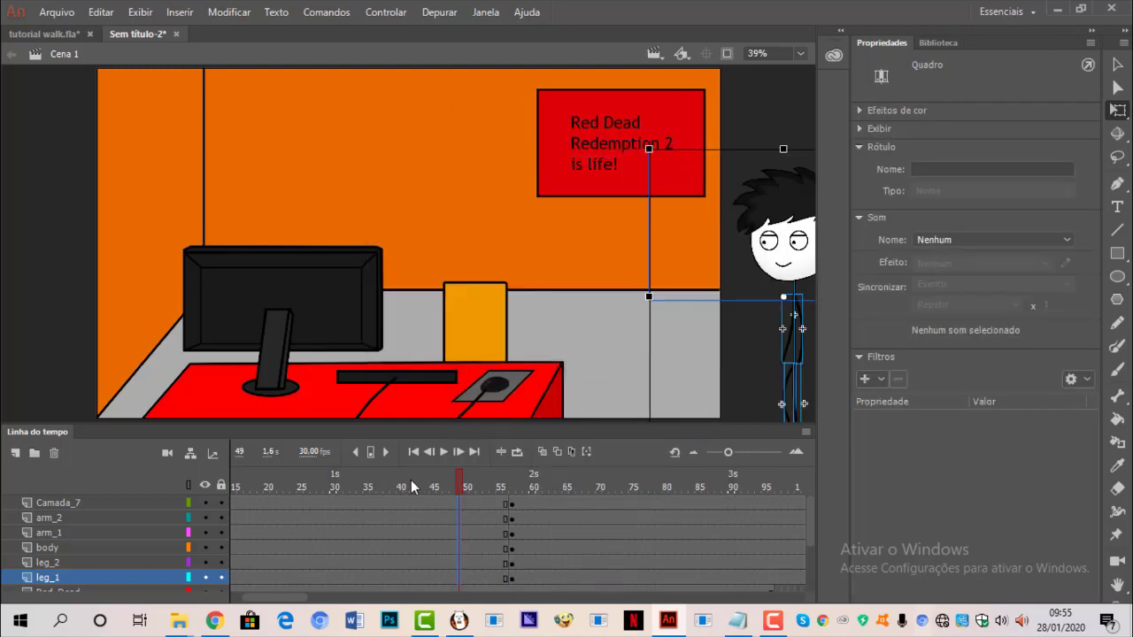
- Play the character's entrance and check the frames from 57 to 85
key("Return")
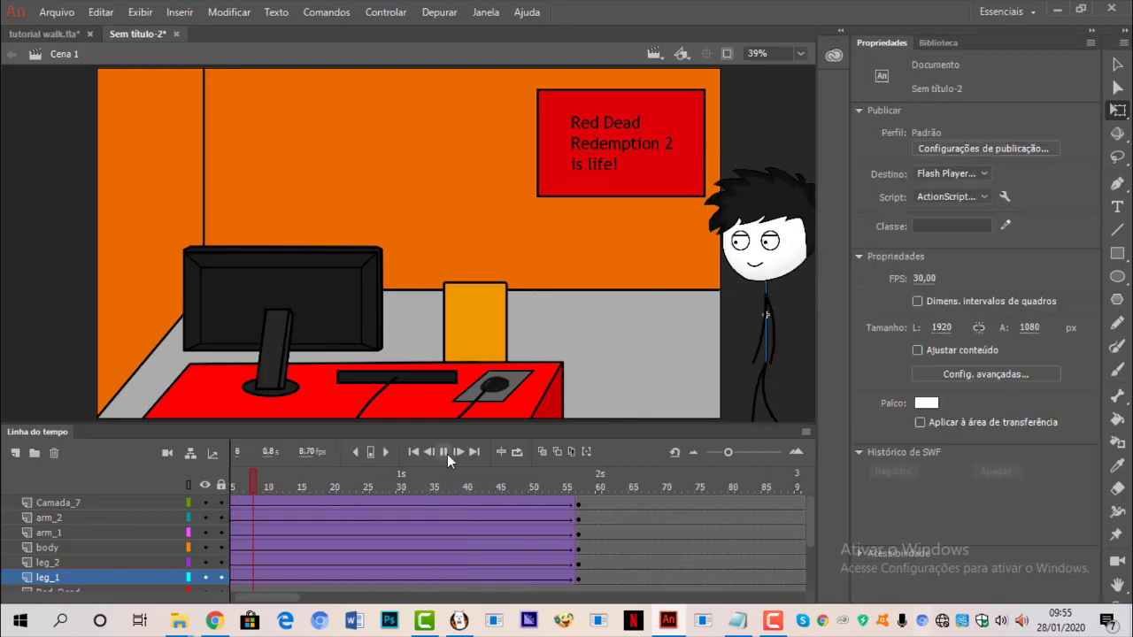
left_click_drag(607, 482, 764, 483)
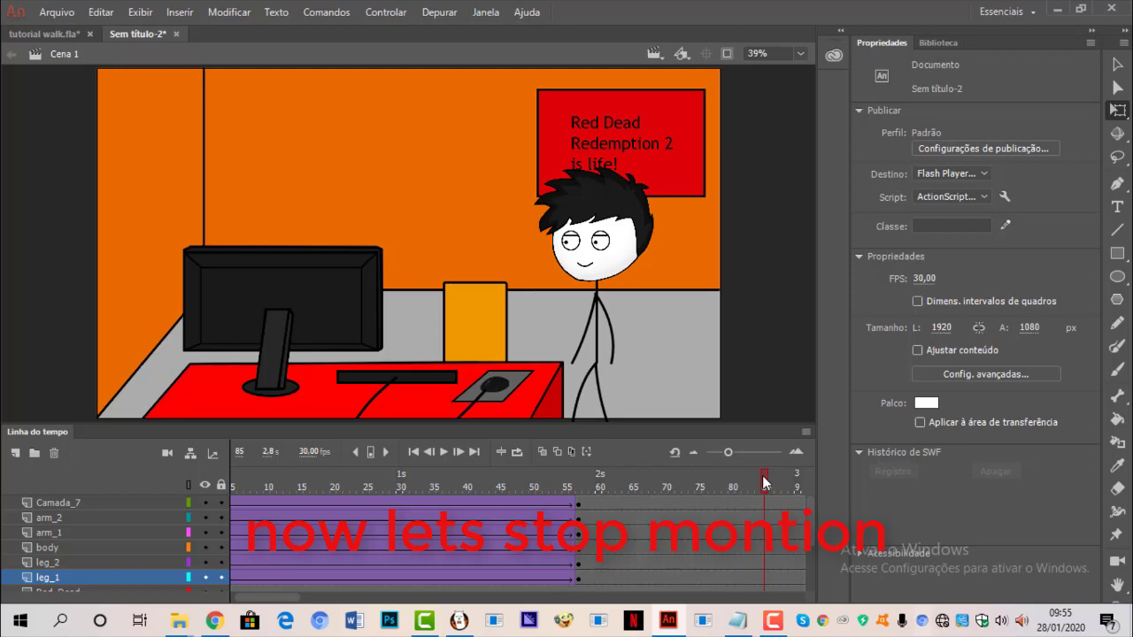
left_click_drag(579, 580, 580, 496)
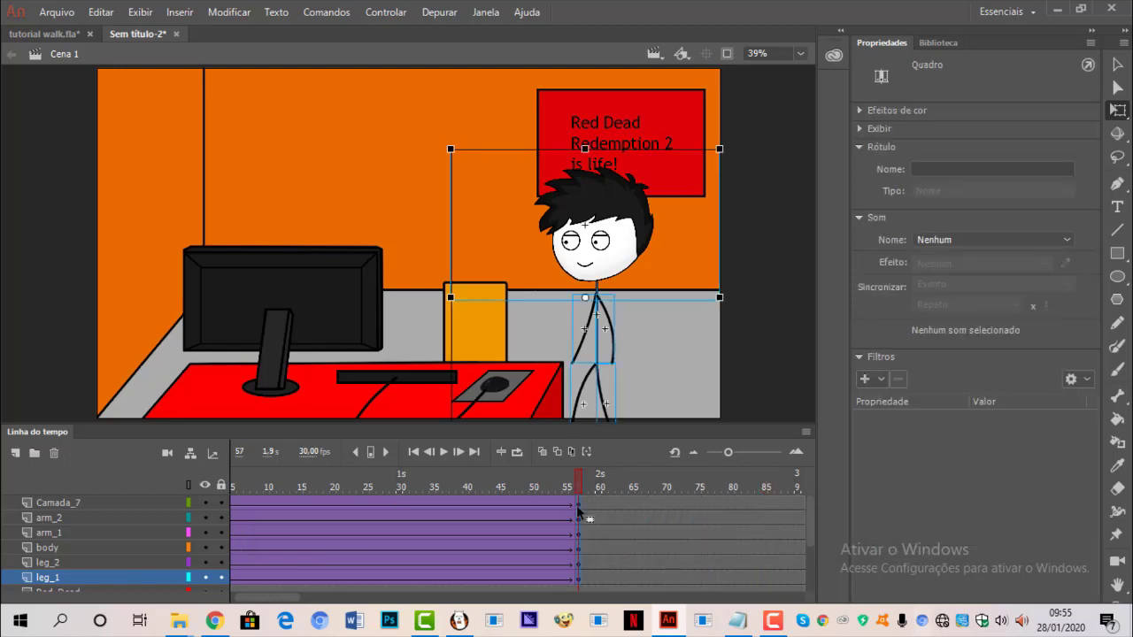
left_click(766, 487)
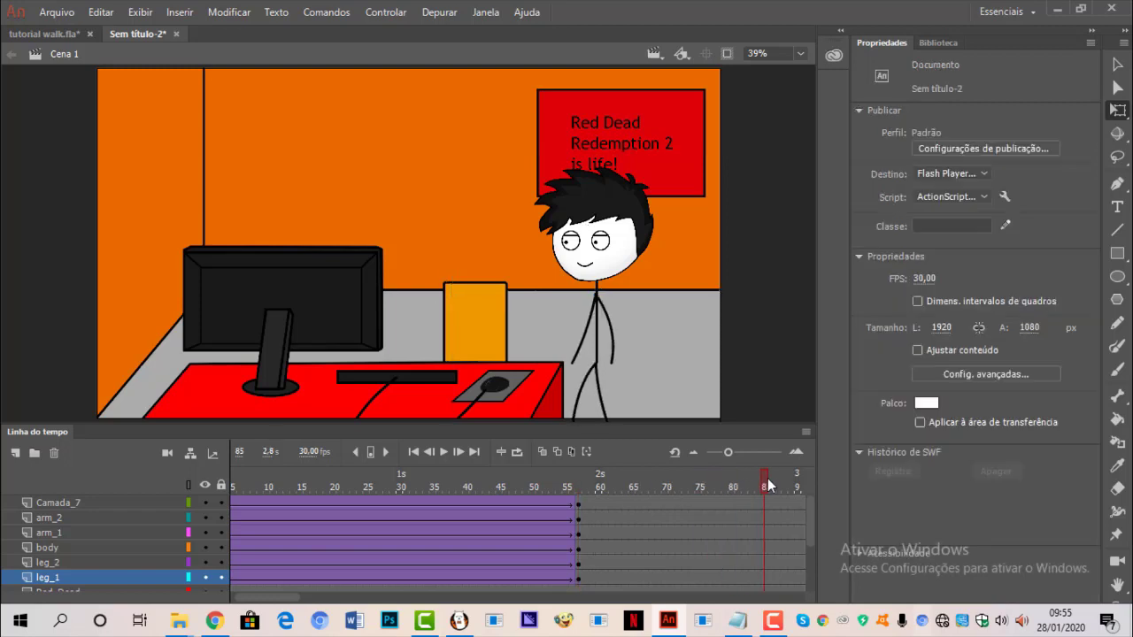
- Undo the classic tweens, the frame 57 keyframes and the character's move off the stage
key("ctrl+z")
key("ctrl+z")
key("ctrl+z")
key("ctrl+z")
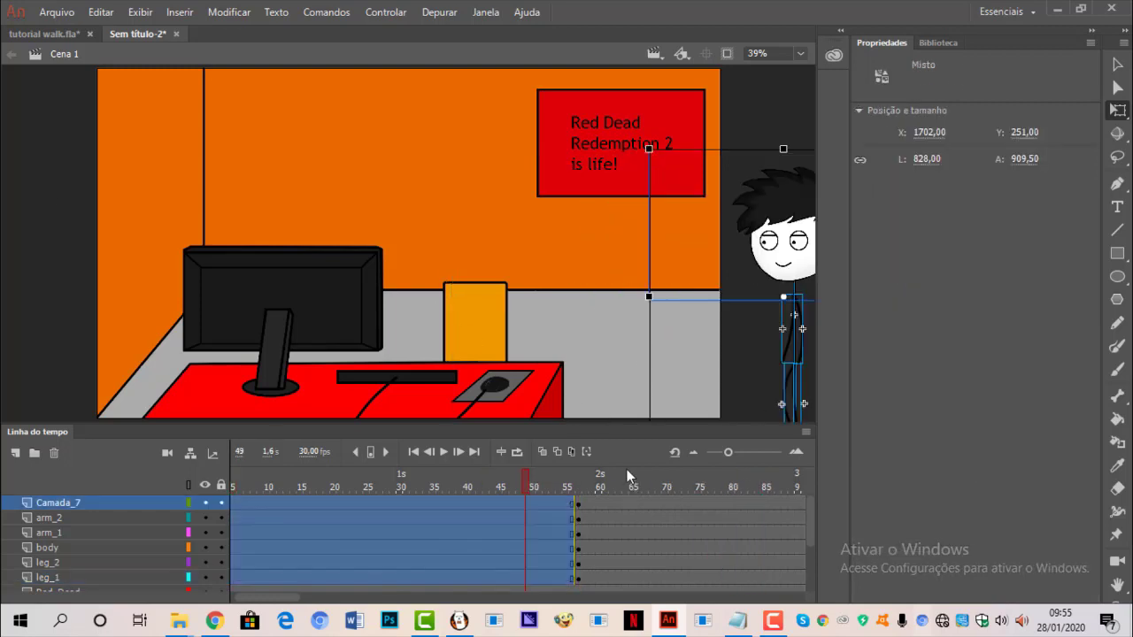
key("ctrl+z")
key("ctrl+z")
key("ctrl+z")
key("ctrl+z")
key("ctrl+z")
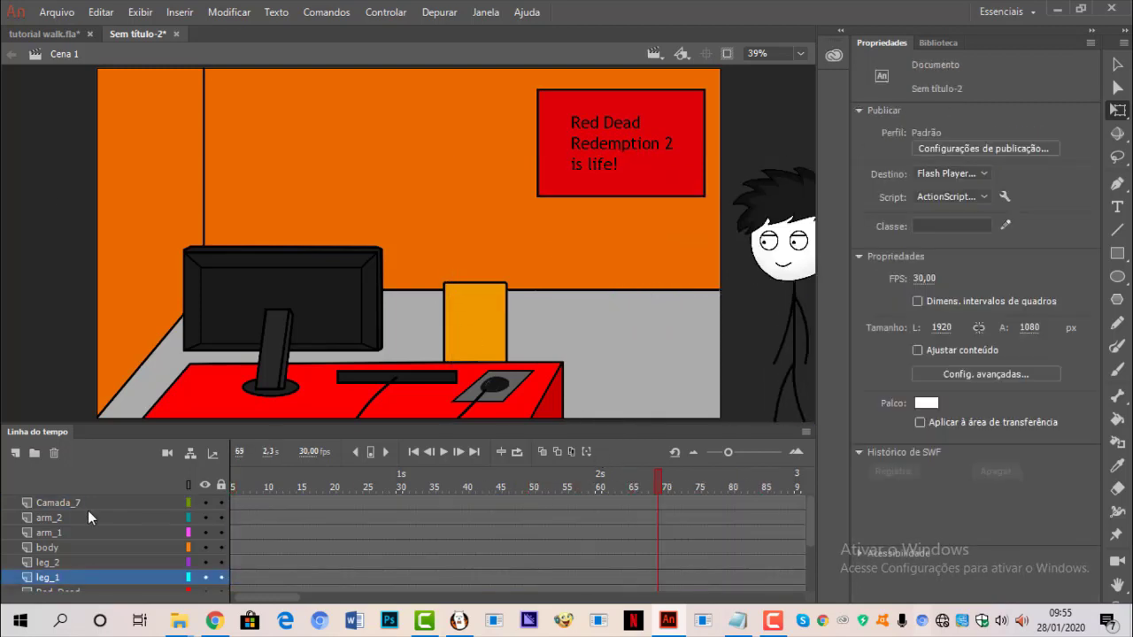
key("ctrl+z")
key("ctrl+z")
key("ctrl+z")
key("ctrl+z")
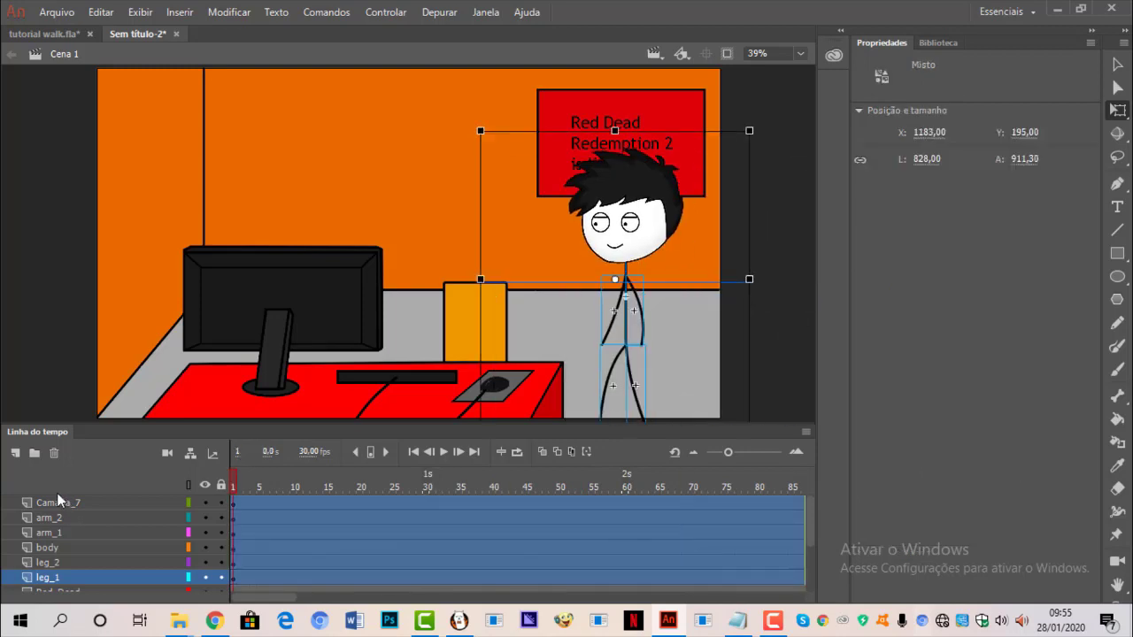
left_click(72, 532)
key("ctrl+z")
- Select the head and stickman layers, adjust them with Free Transform and place the character just beyond the stage's right edge
left_click(71, 503, "shift")
left_click(1118, 112)
left_click_drag(920, 159, 801, 234)
left_click(785, 326)
- Insert keyframes at frame 85 on the head and all stickman layers, with the character standing inside the room
left_click(71, 503)
left_click(60, 577, "shift")
left_click_drag(631, 232, 604, 260)
left_click(618, 487)
key("F6")
- Create classic tweens up to frame 85 on the head and all stickman layers
left_click_drag(614, 579, 614, 512)
right_click(615, 517)
left_click(673, 77)
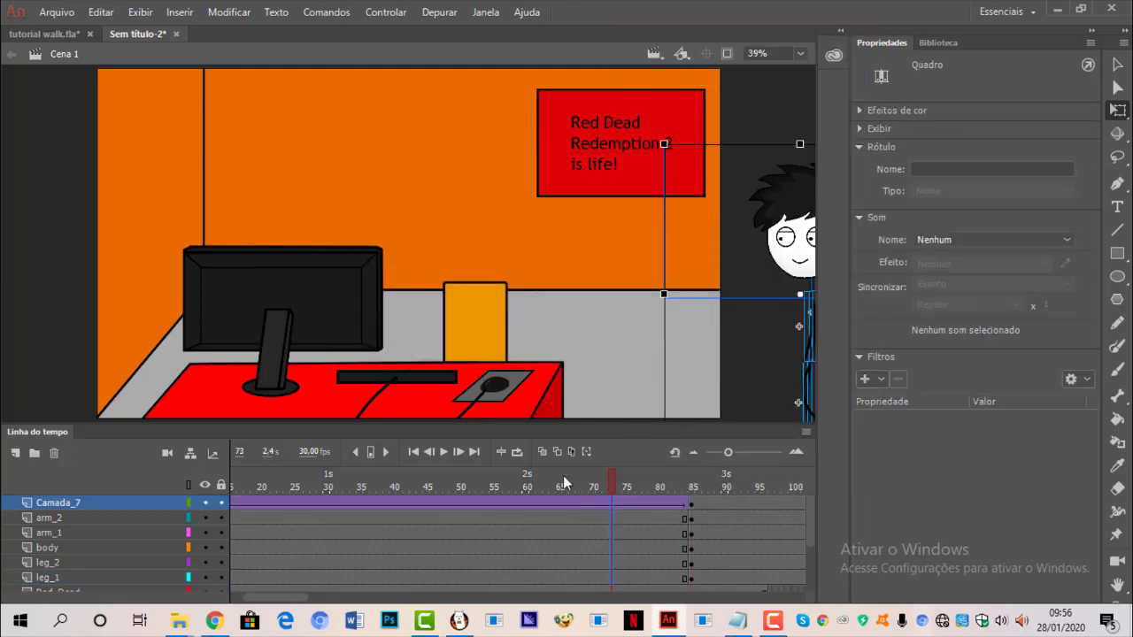
- Play the walk-in from the first frame, test it as an exported movie and close the preview
left_click(413, 452)
left_click(444, 452)
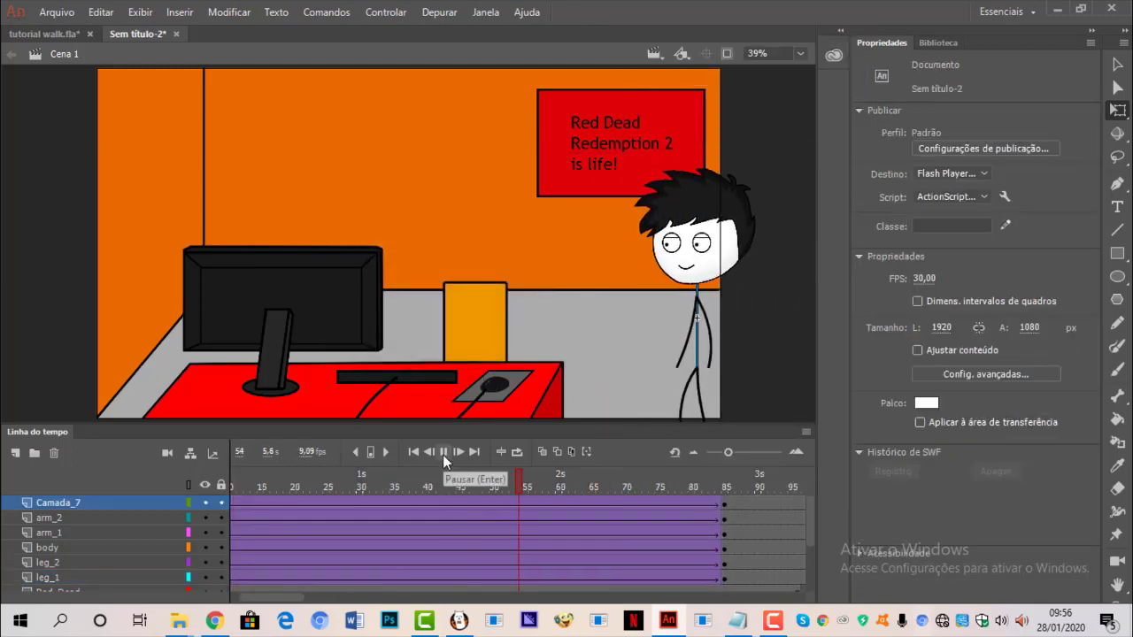
left_click(386, 11)
left_click(432, 170)
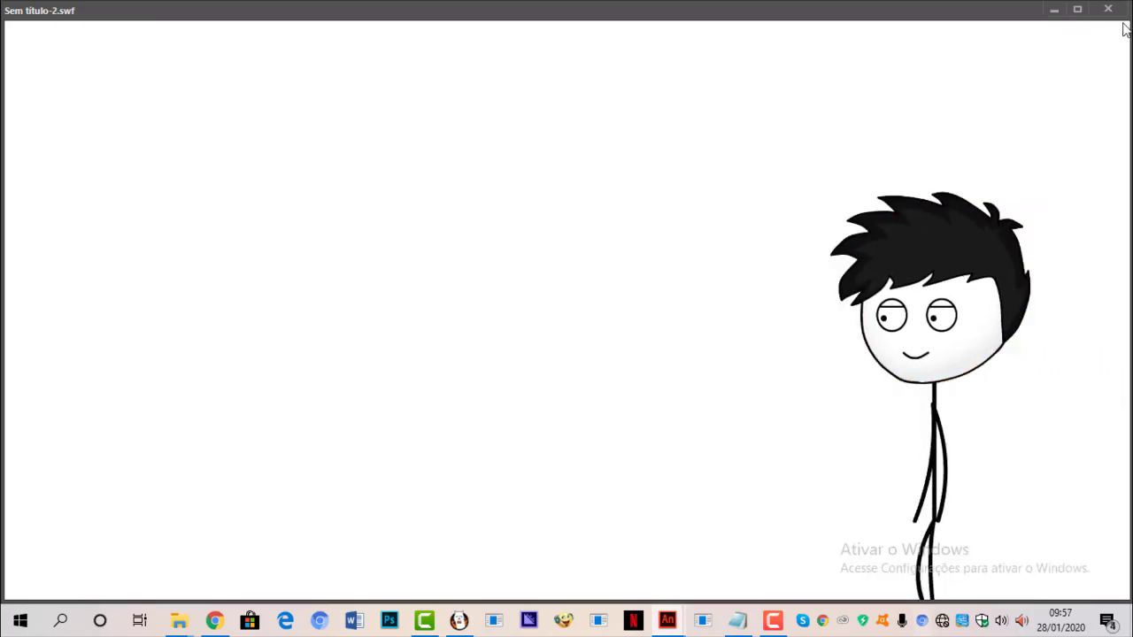
left_click(1107, 8)
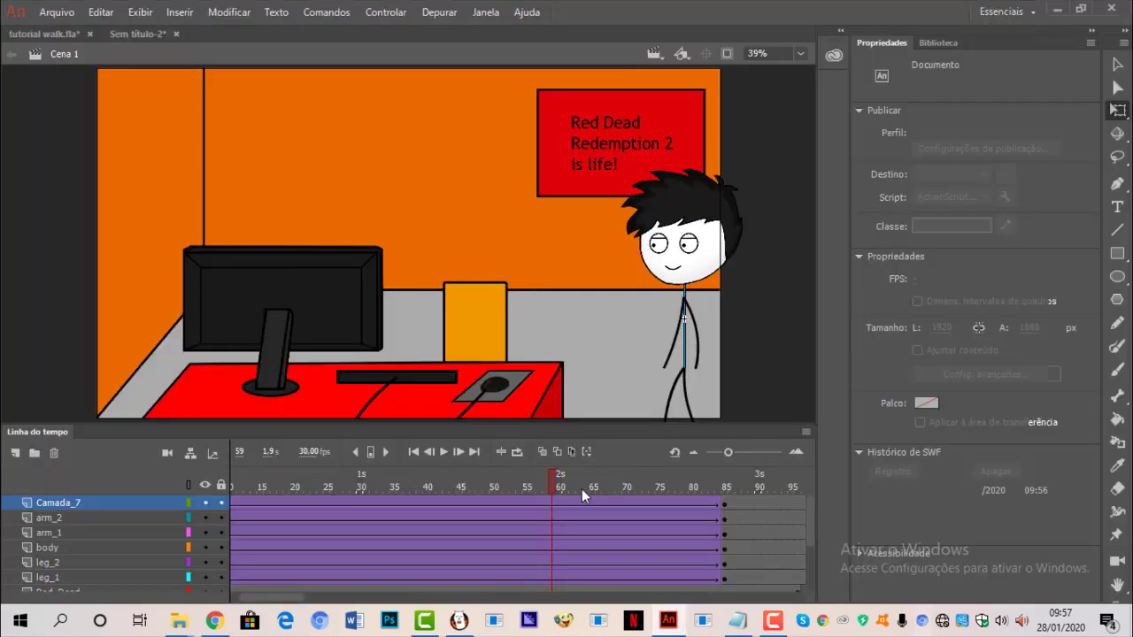
- Go to the end of the walk at frame 85 and lock the head layer Camada_7
left_click_drag(581, 488, 735, 495)
left_click(728, 498)
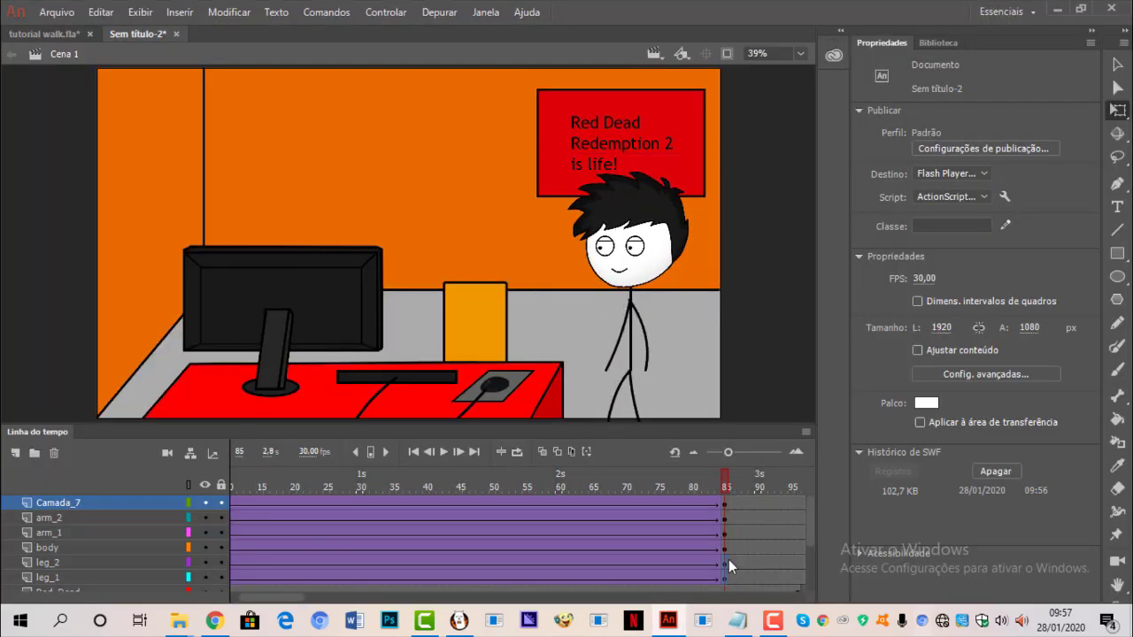
left_click(727, 577)
left_click(737, 520)
left_click(220, 503)
scroll(218, 542, "down", 3)
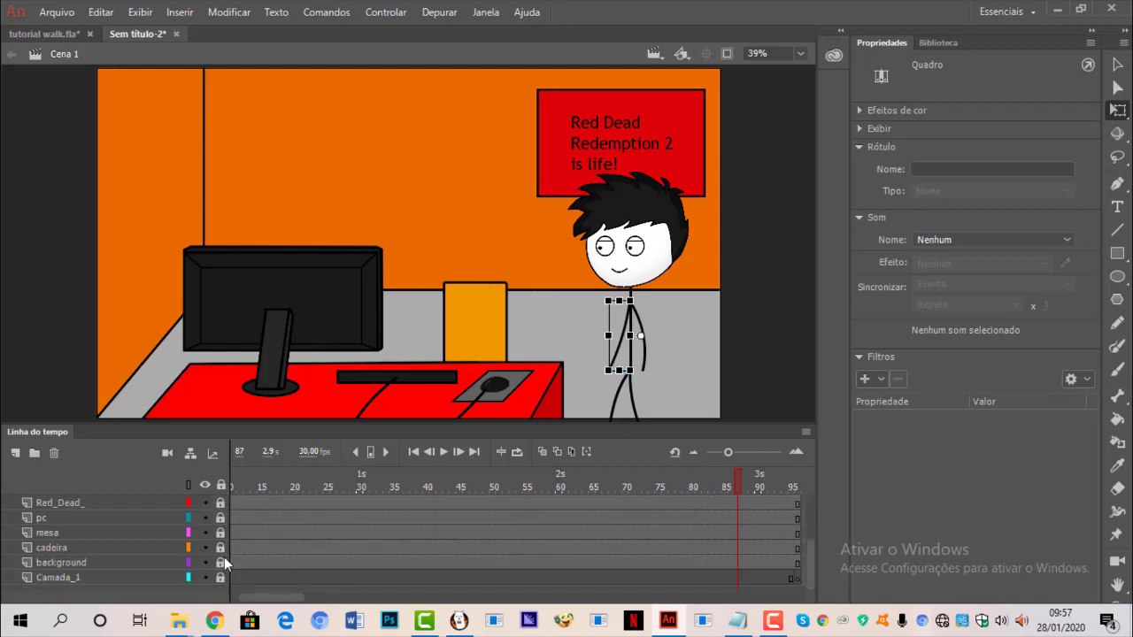
scroll(222, 559, "up", 3)
- Try to break apart the stickman's limbs and body at frame 85 and undo it
left_click_drag(724, 519, 725, 577)
right_click(635, 315)
left_click(678, 437)
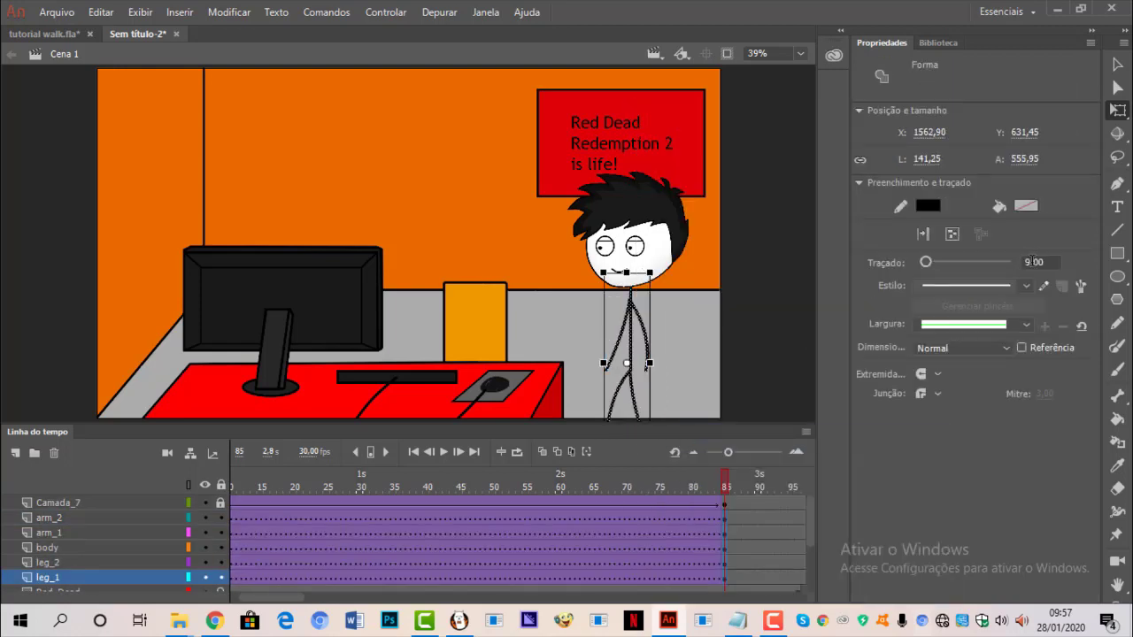
left_click(726, 489)
key("ctrl+z")
key("ctrl+z")
- Insert keyframes at frame 86 on the head and stickman layers, directly after the keyframes that end the walk
left_click_drag(732, 519, 729, 579)
left_click(729, 579)
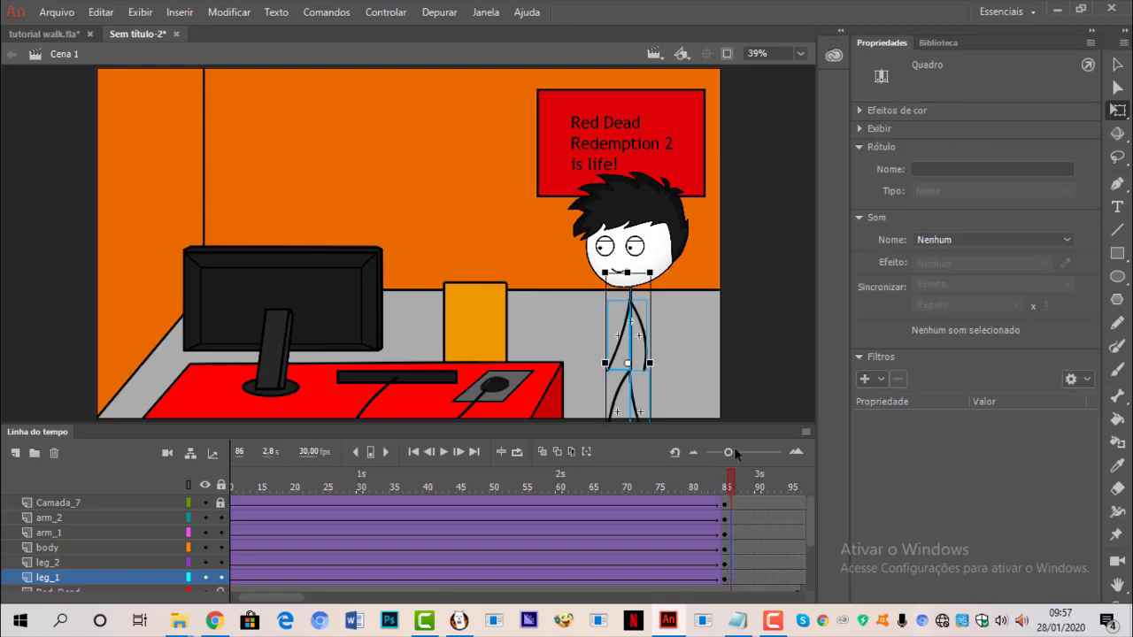
left_click_drag(729, 483, 719, 588)
mouse_move(716, 504)
left_mouse_down()
mouse_move(713, 577)
mouse_move(724, 575)
mouse_move(729, 511)
left_mouse_up()
key("shift+F6")
key("ctrl+z")
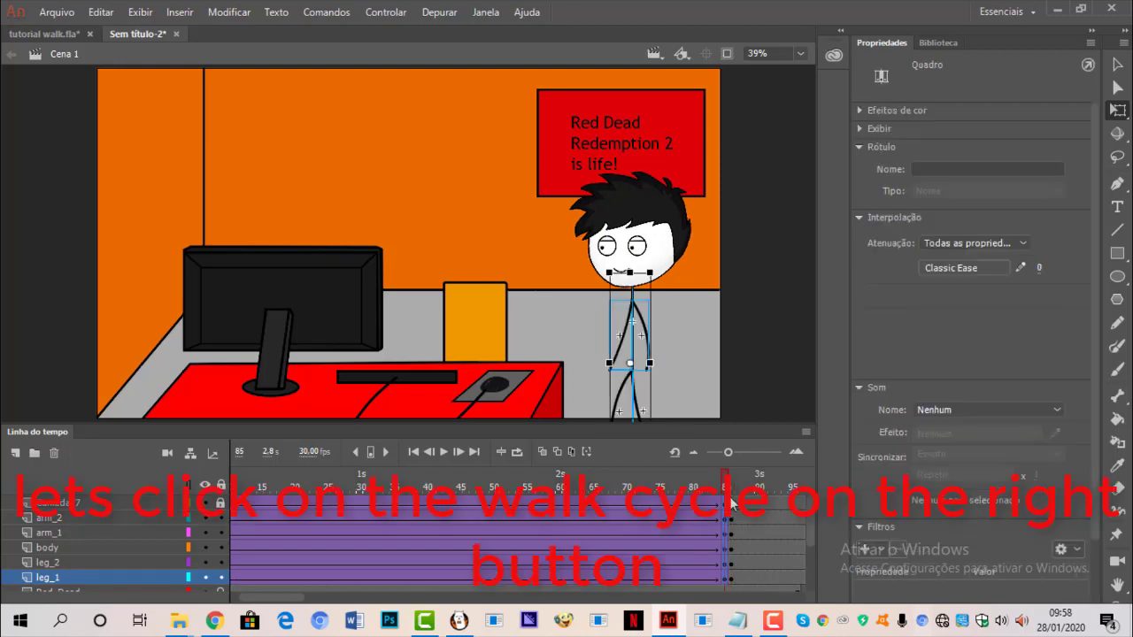
- Break apart the stickman's arms, body and legs at frame 86 into editable shapes
right_click(729, 515)
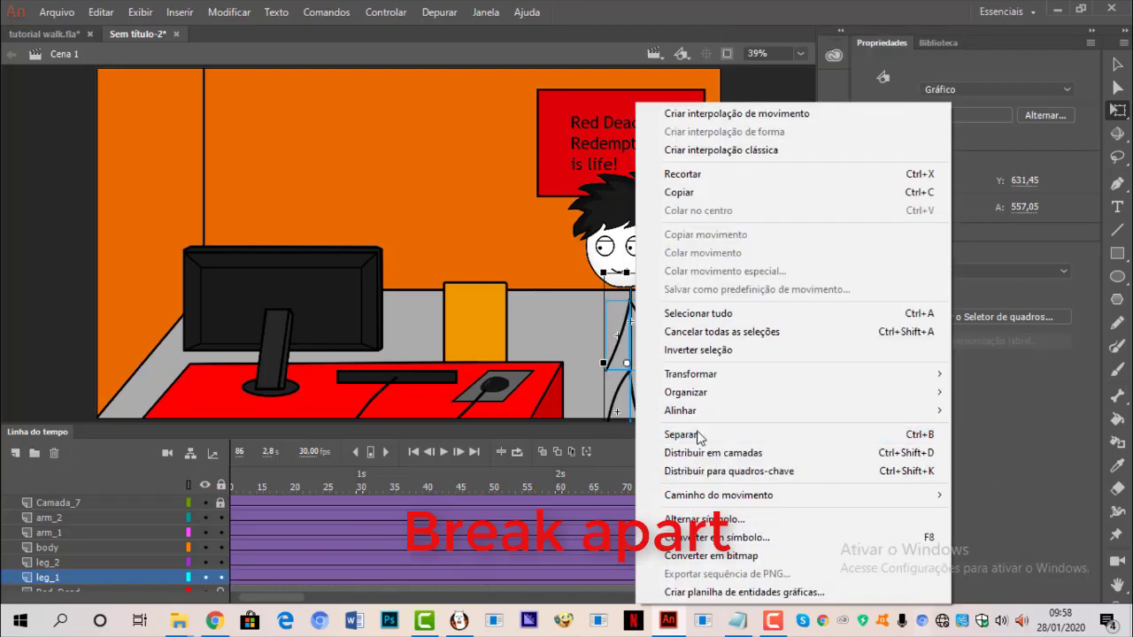
left_click(674, 436)
left_click(731, 517)
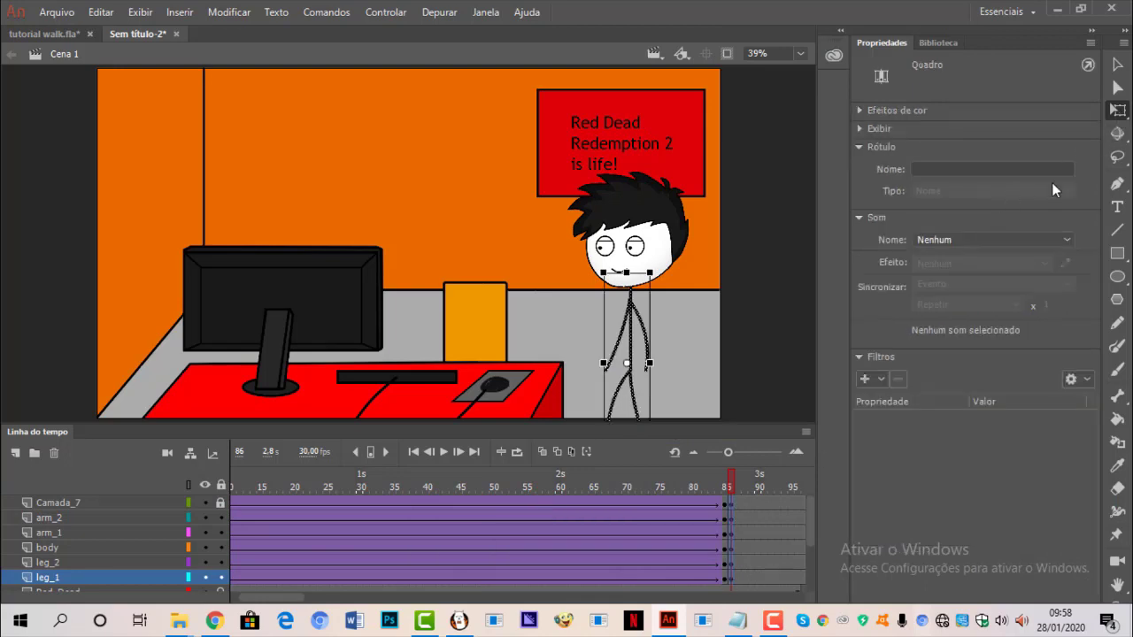
- Set the stroke thickness of the separated stickman shapes at frame 86 to 7
key("q")
left_click(1030, 262)
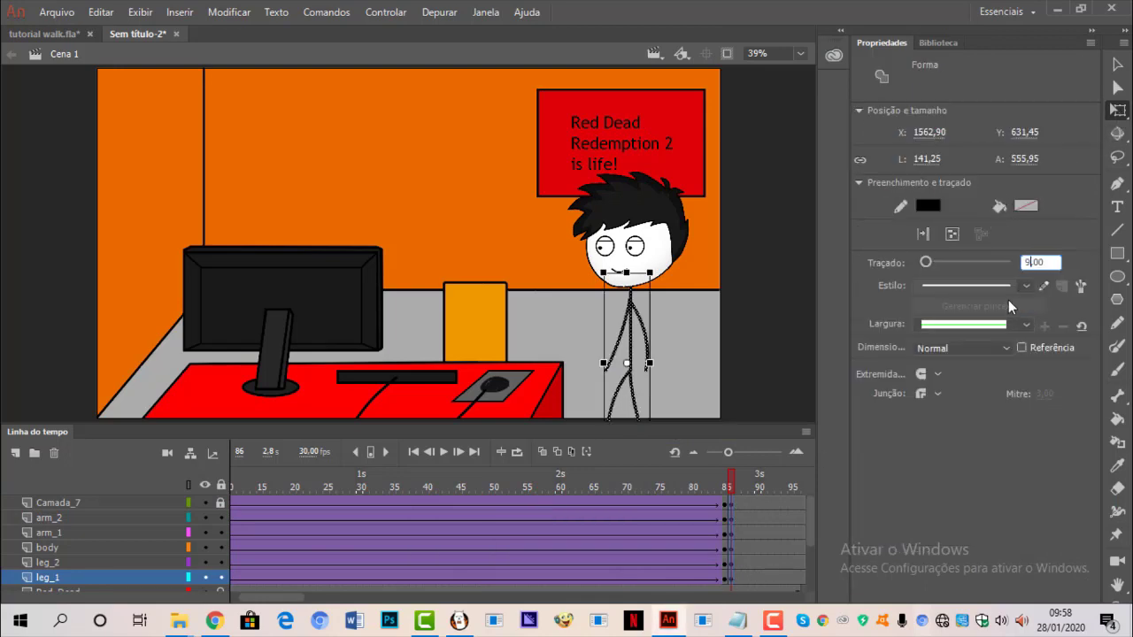
key("BackSpace")
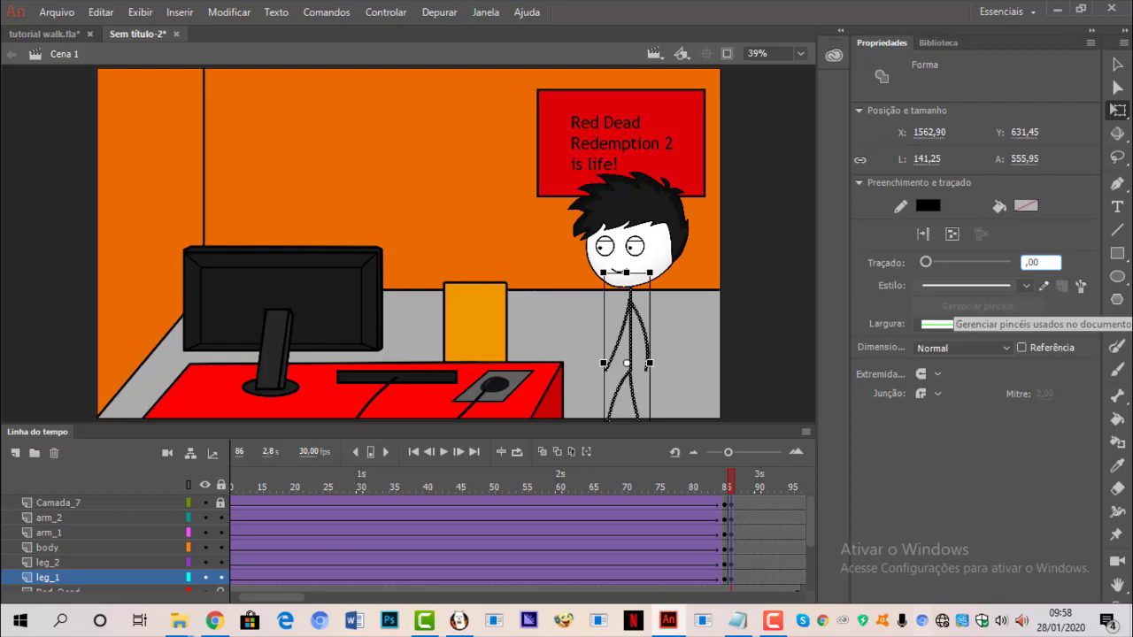
type("7")
key("Return")
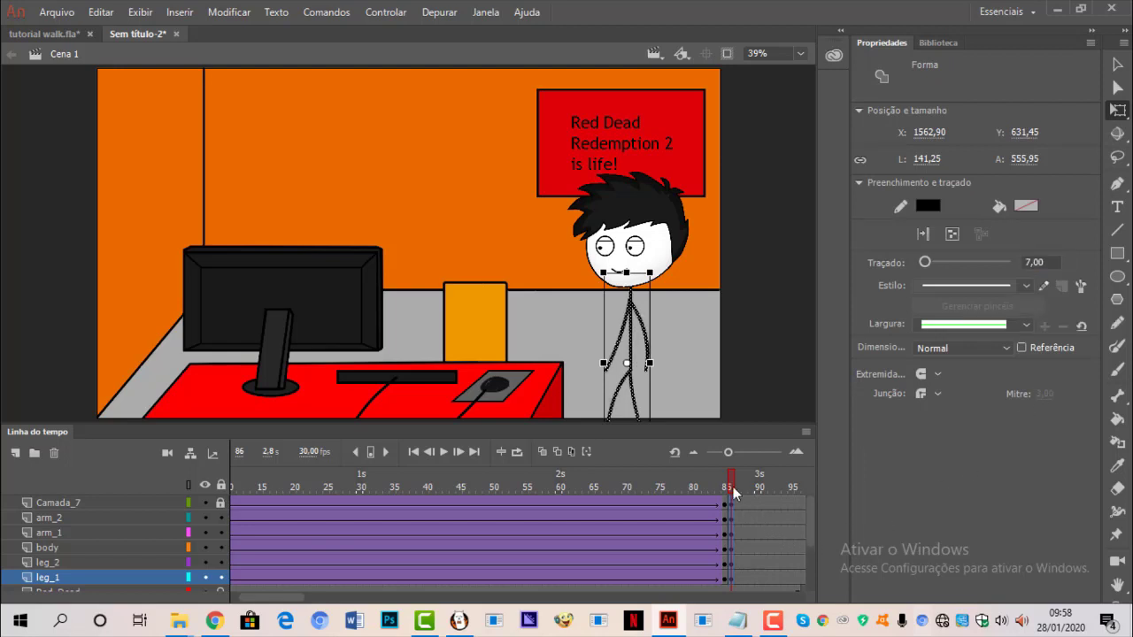
- Reselect the stickman shapes at frame 86 and set their stroke thickness to 8
left_click(733, 487)
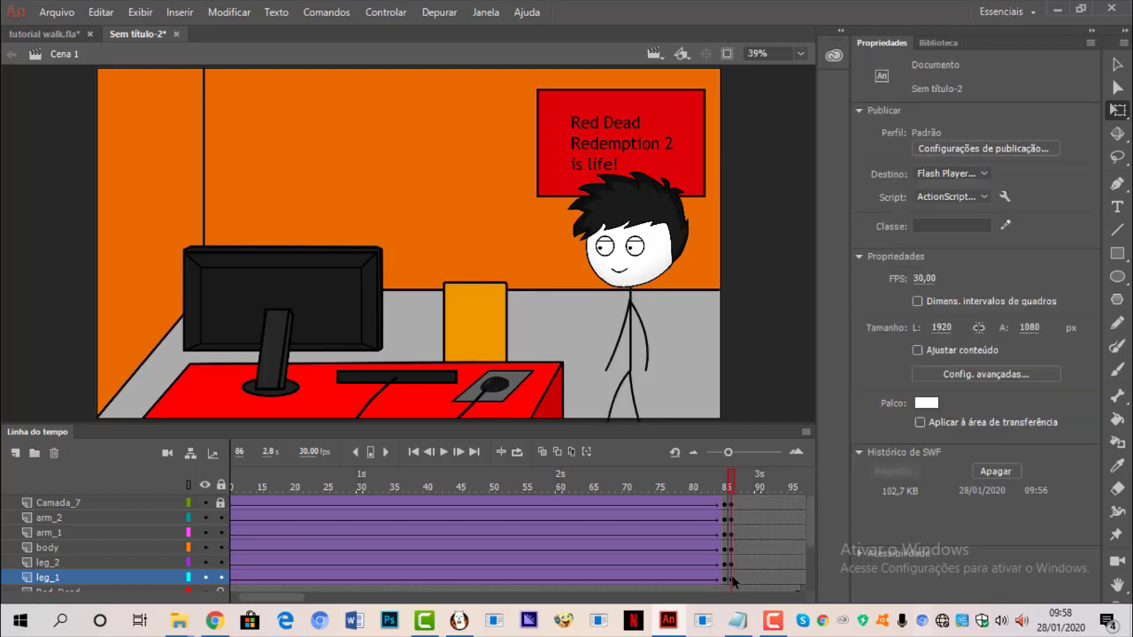
left_click(730, 502)
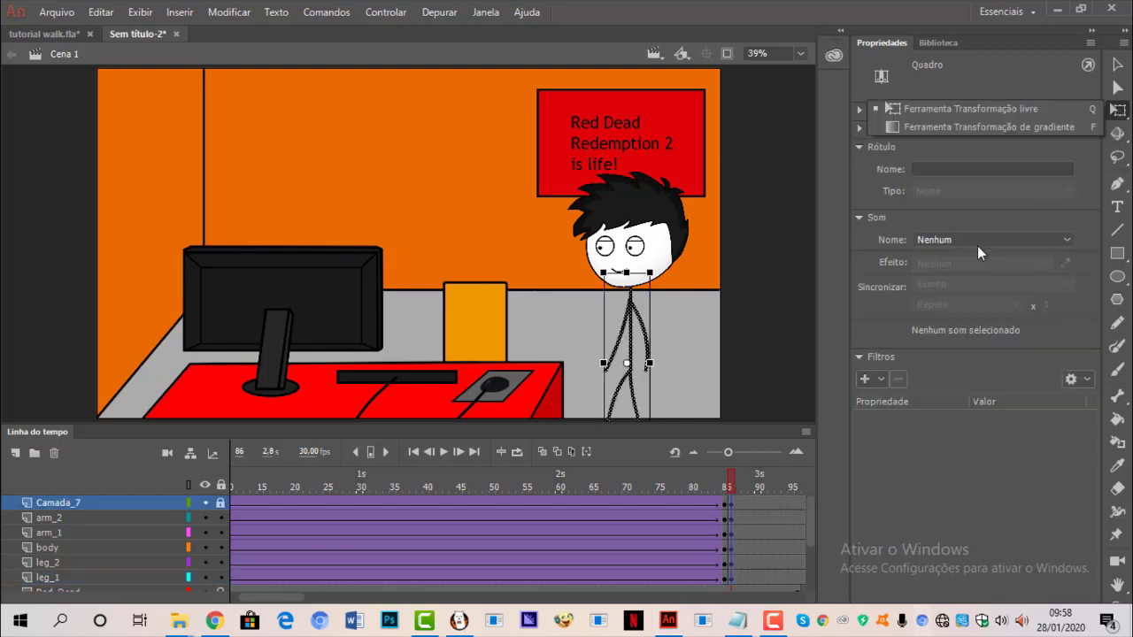
left_click(1029, 263)
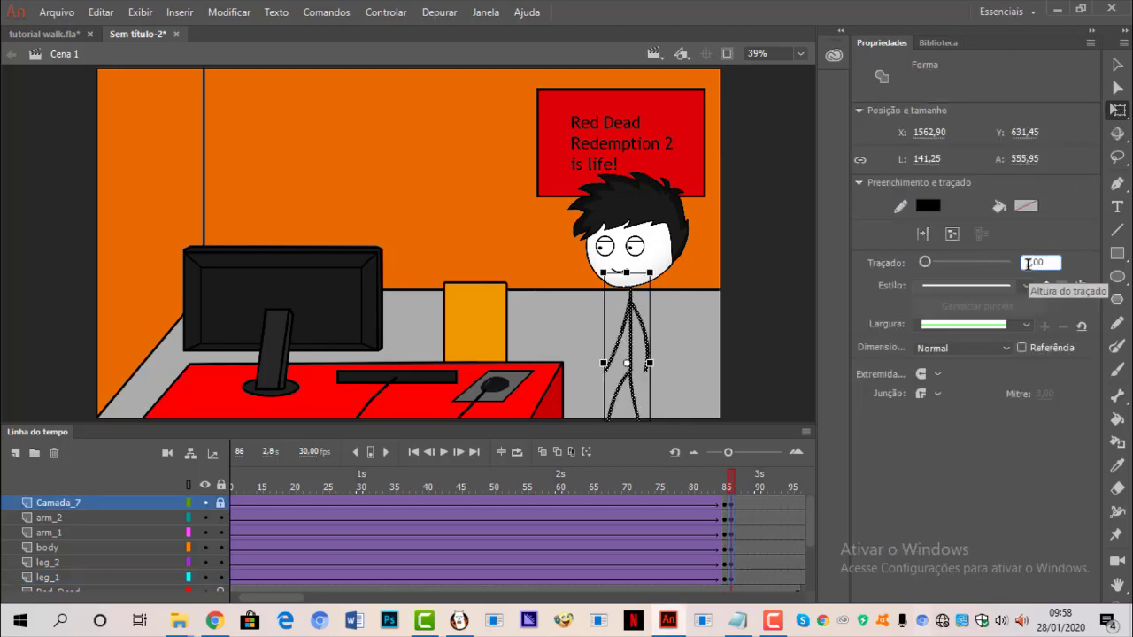
left_click_drag(1031, 264, 995, 268)
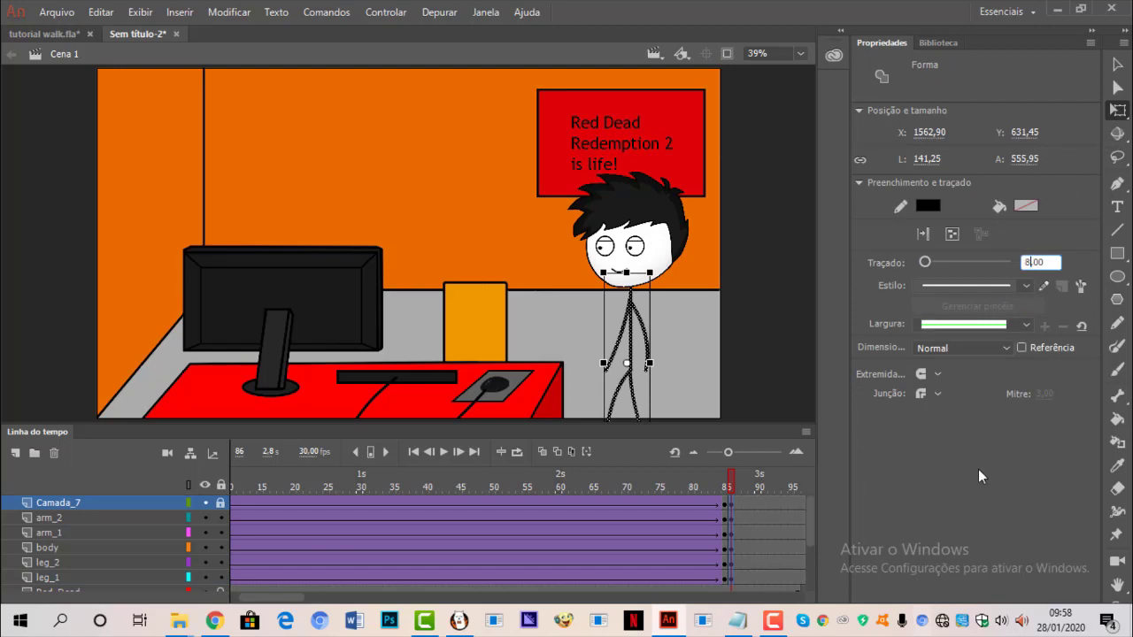
left_click(734, 486)
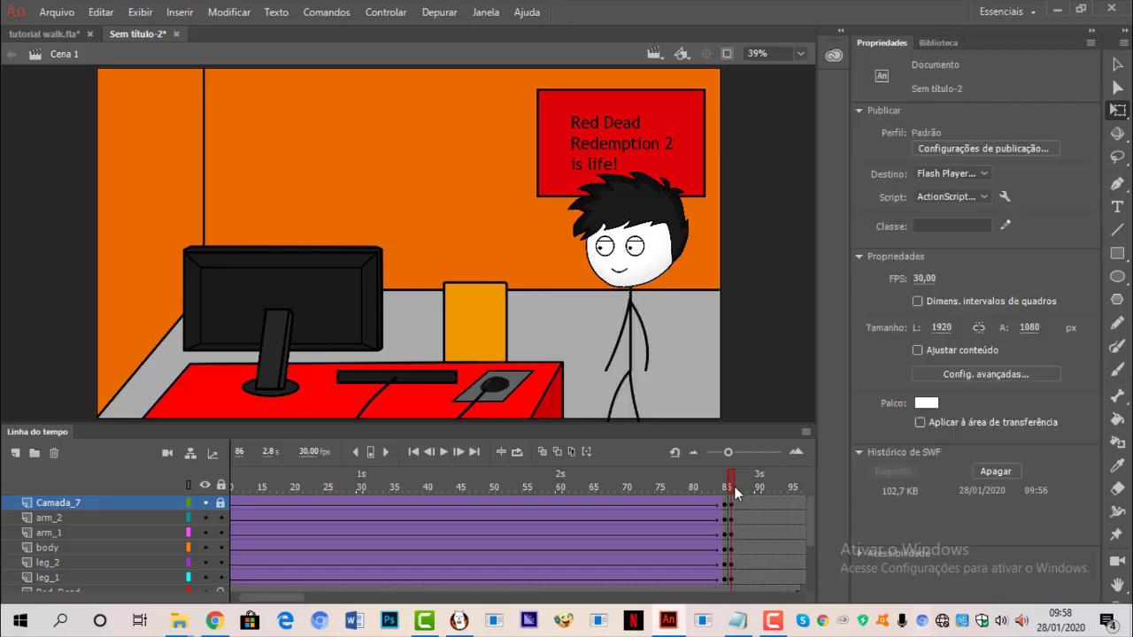
- Play the scene from frame 53 and compare where the room layers and the stickman layers end on the timeline
left_click(726, 486)
left_click_drag(725, 487, 511, 487)
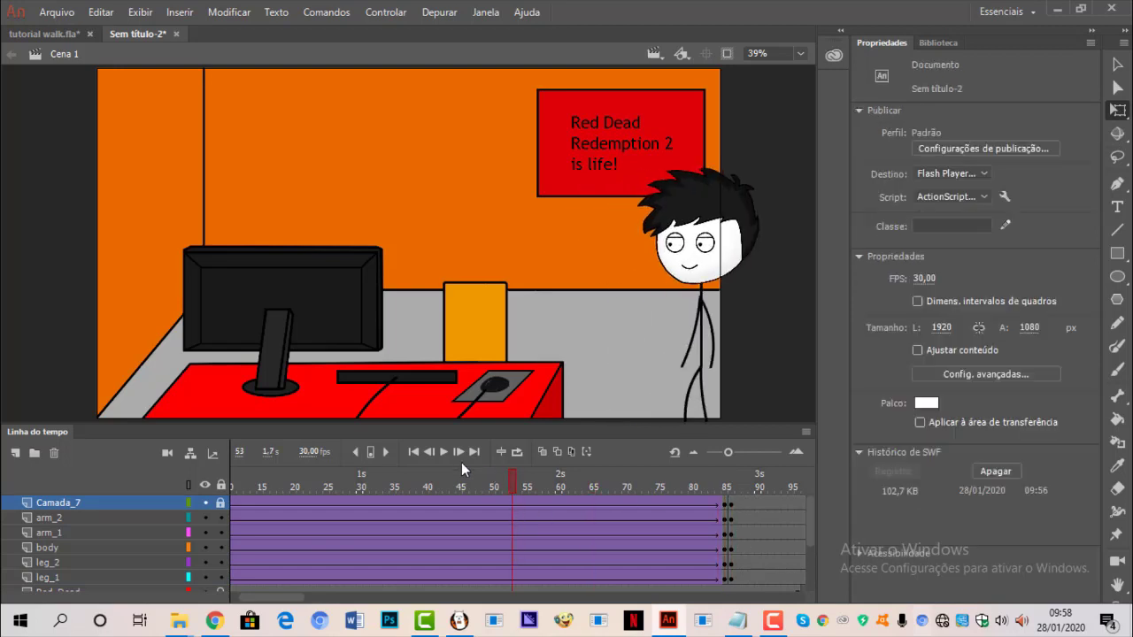
left_click(445, 454)
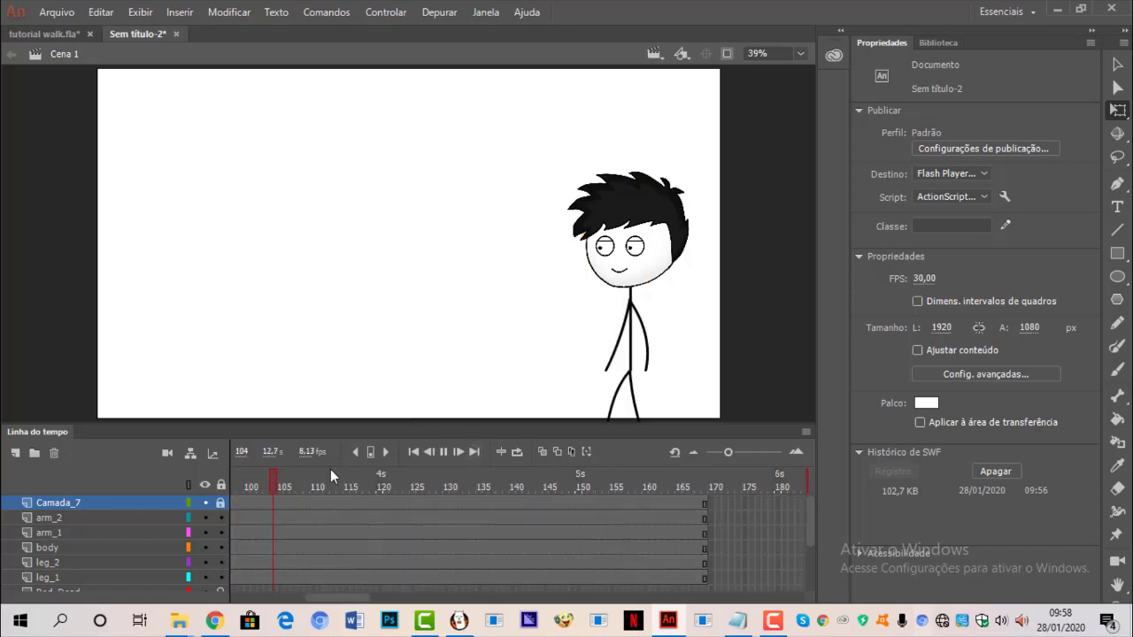
left_click_drag(273, 478, 233, 602)
scroll(324, 576, "down", 2)
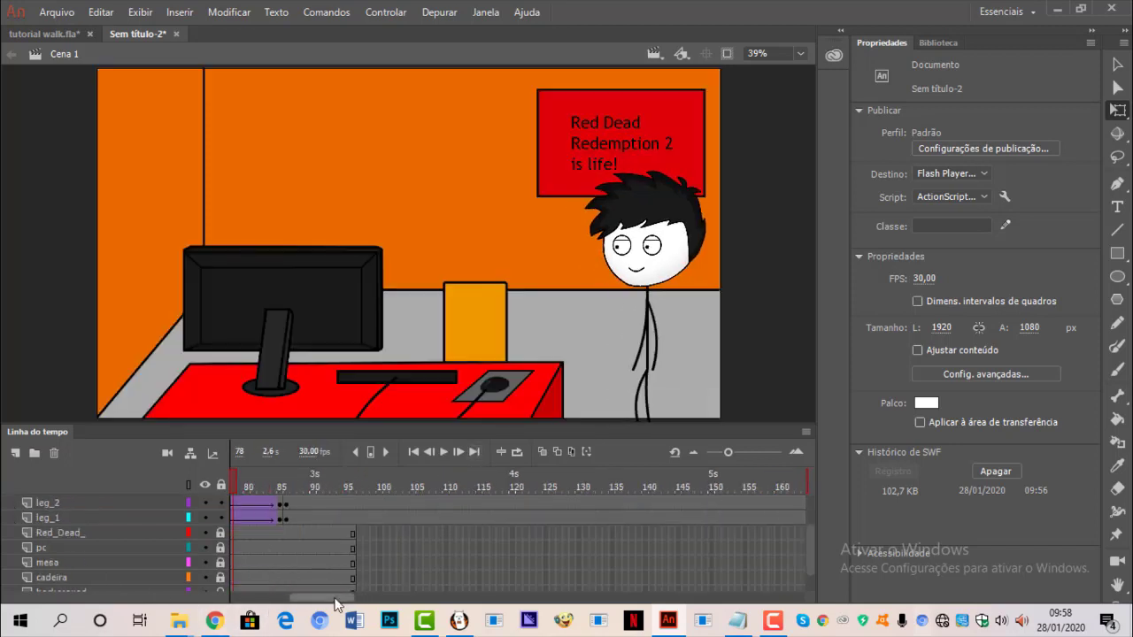
left_click_drag(334, 599, 354, 598)
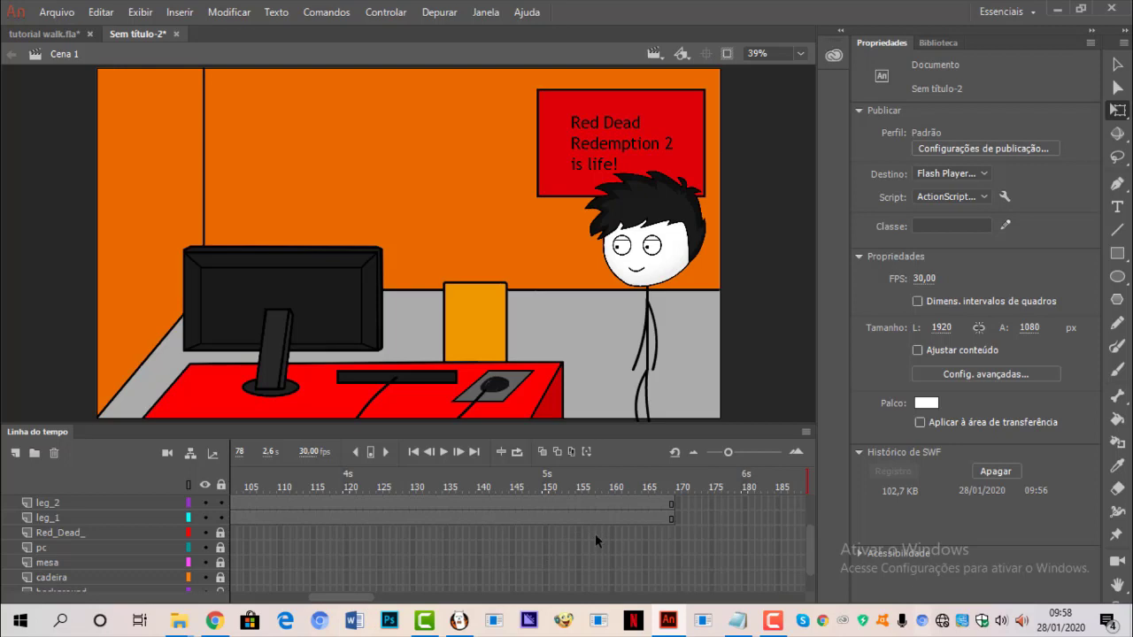
- Extend the room layers from Red_Dead_ down to Camada_1 by inserting keyframes at frame 126
left_click_drag(387, 554, 386, 598)
left_click(392, 536)
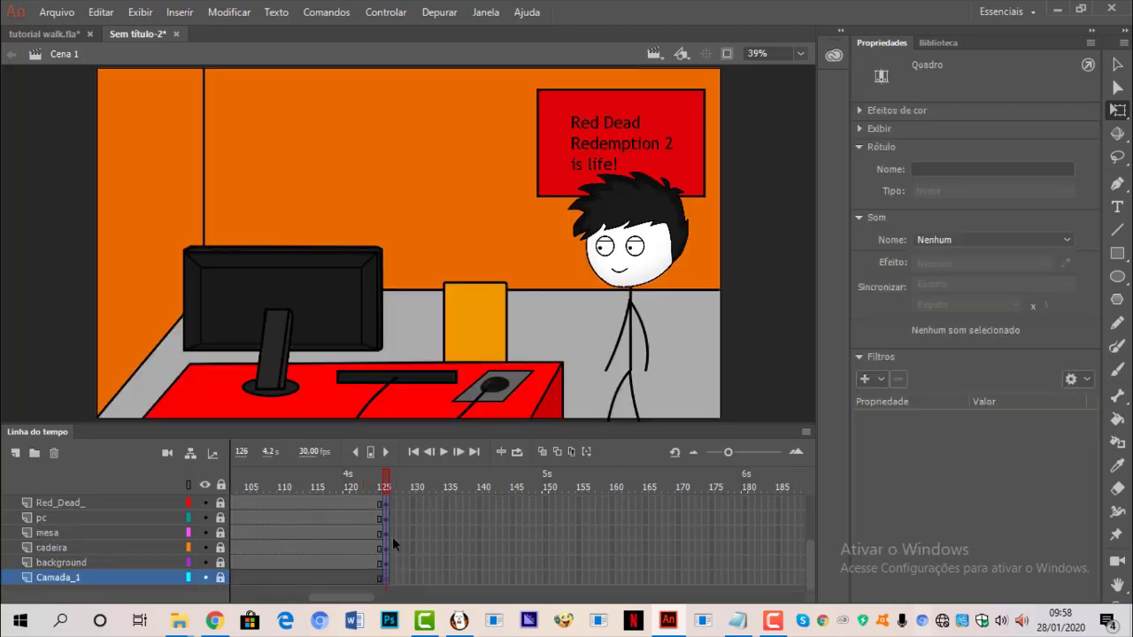
- Return to frame 63 and test the movie to review the character's walk into the room
scroll(393, 532, "up", 3)
left_click_drag(264, 487, 234, 488)
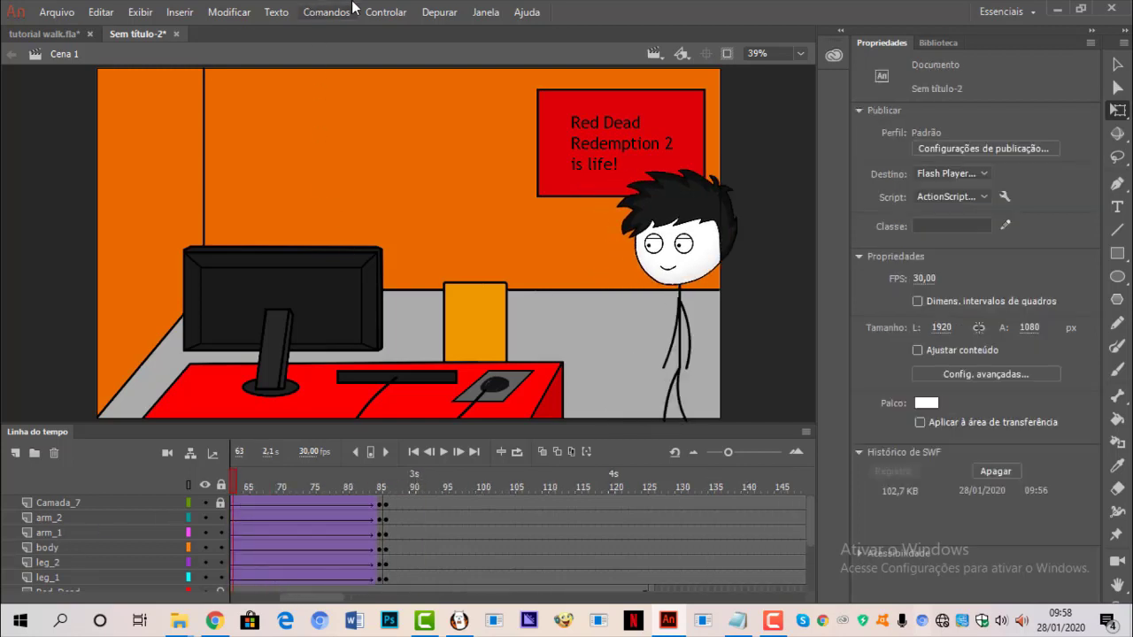
left_click(395, 11)
left_click(389, 168)
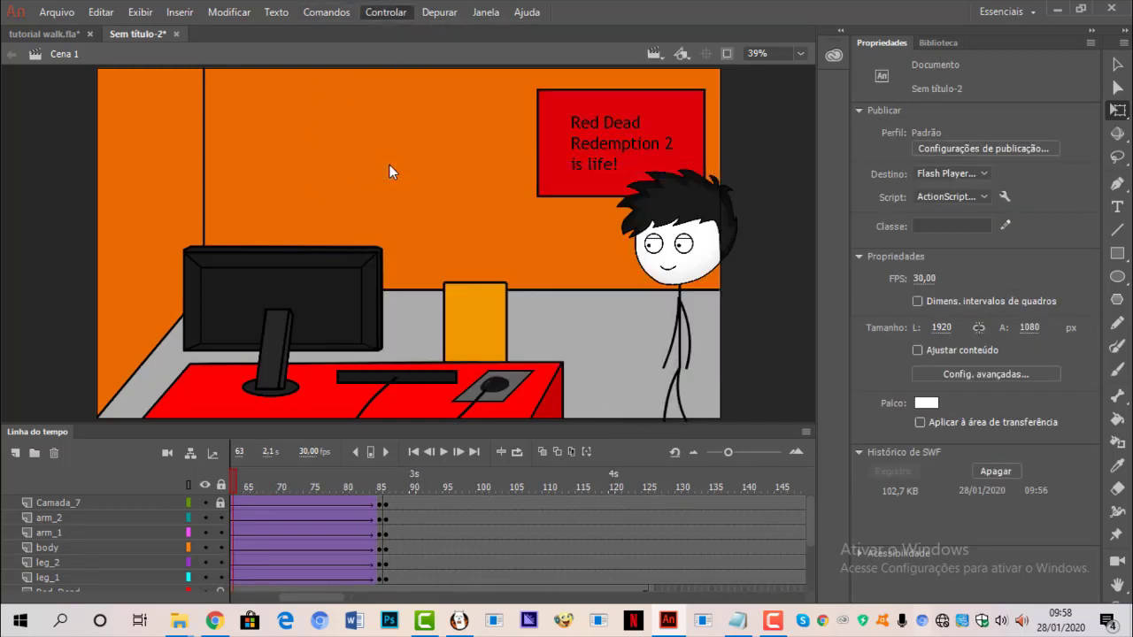
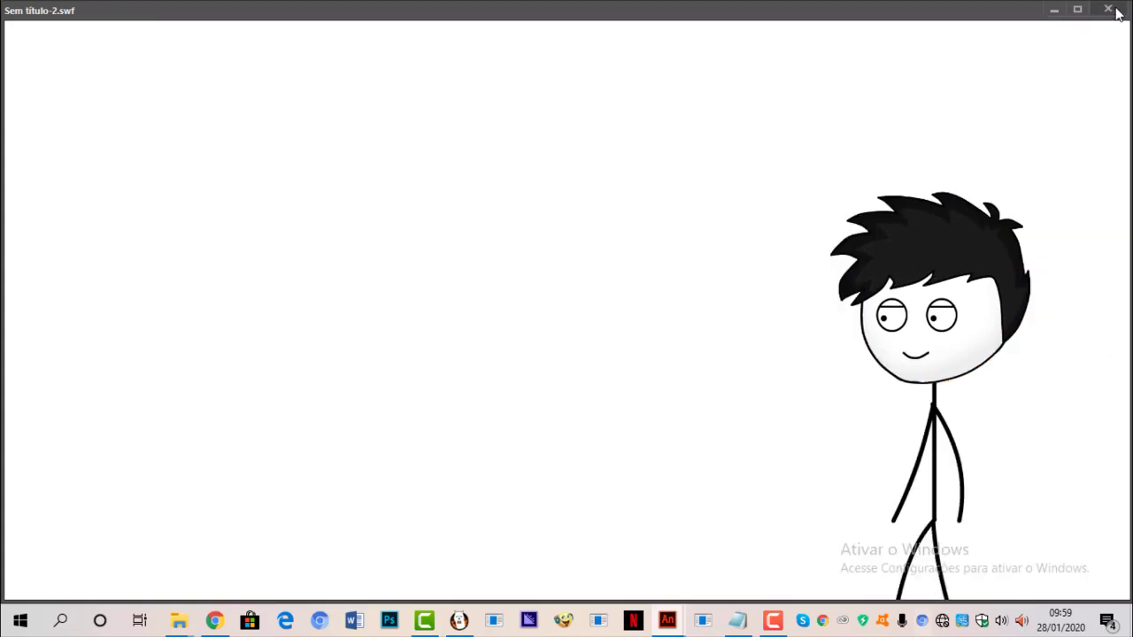
- Duplicate the arm_2, arm_1, body, leg_2 and leg_1 layers together
scroll(433, 489, "down", 3)
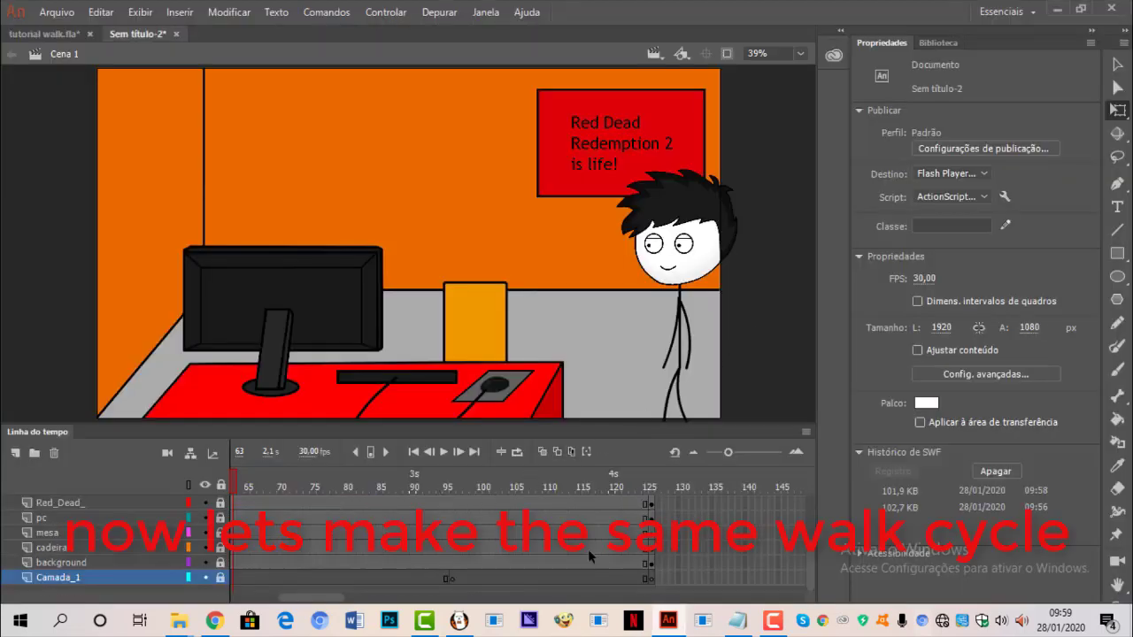
left_click_drag(329, 597, 264, 606)
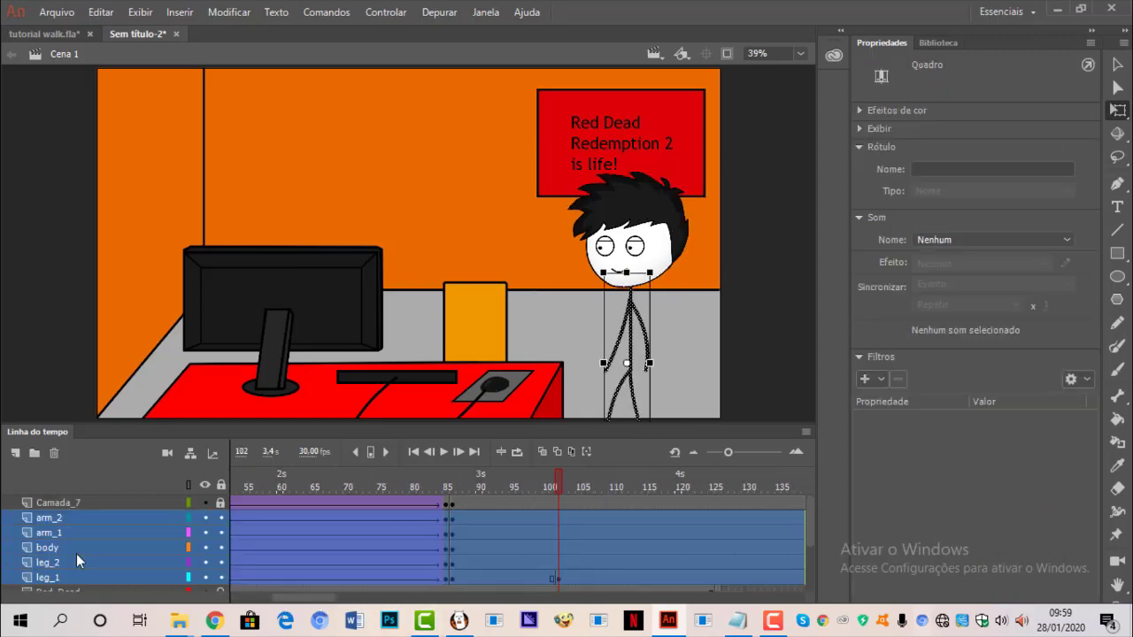
right_click(76, 554)
left_click(141, 294)
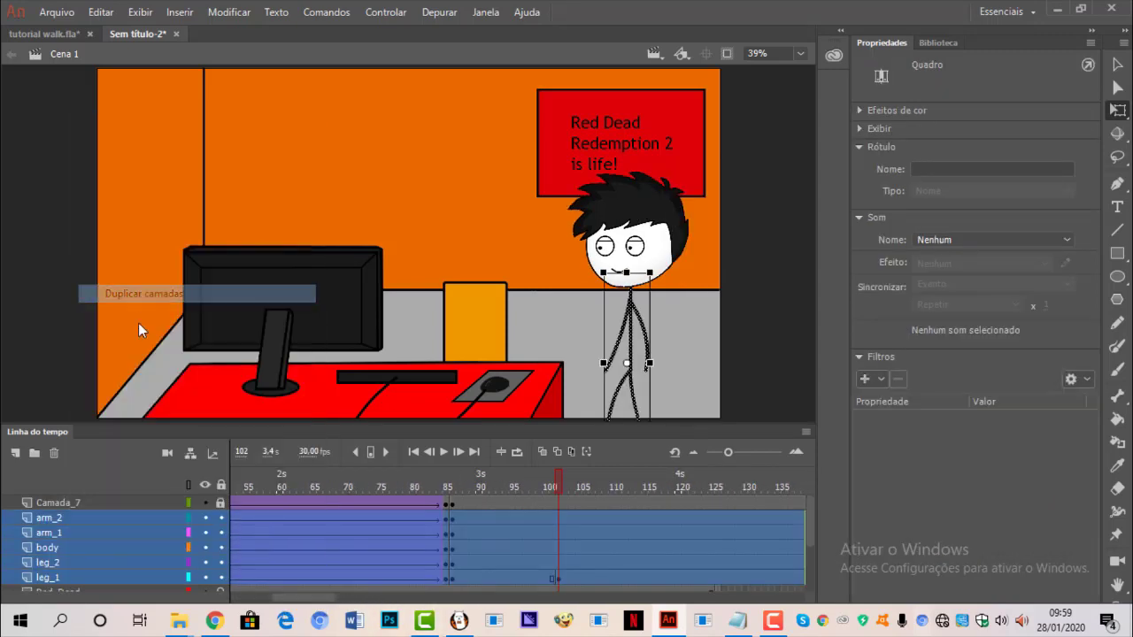
- Move the frames of the duplicated arm, body and leg layers so their animation starts at frame 102
scroll(253, 563, "left", 5)
left_click_drag(252, 563, 711, 522)
left_click(711, 523)
scroll(717, 524, "down", 5)
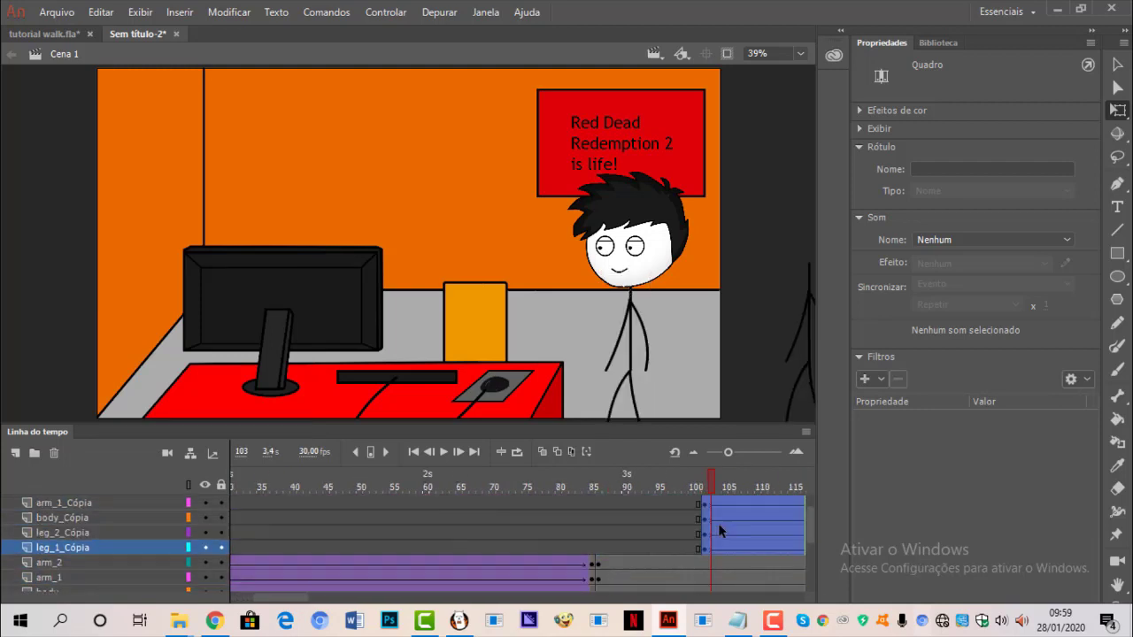
- Insert keyframes at frame 213 on the Red_Dead_, pc, mesa, cadeira and background layers
left_click_drag(275, 604, 346, 626)
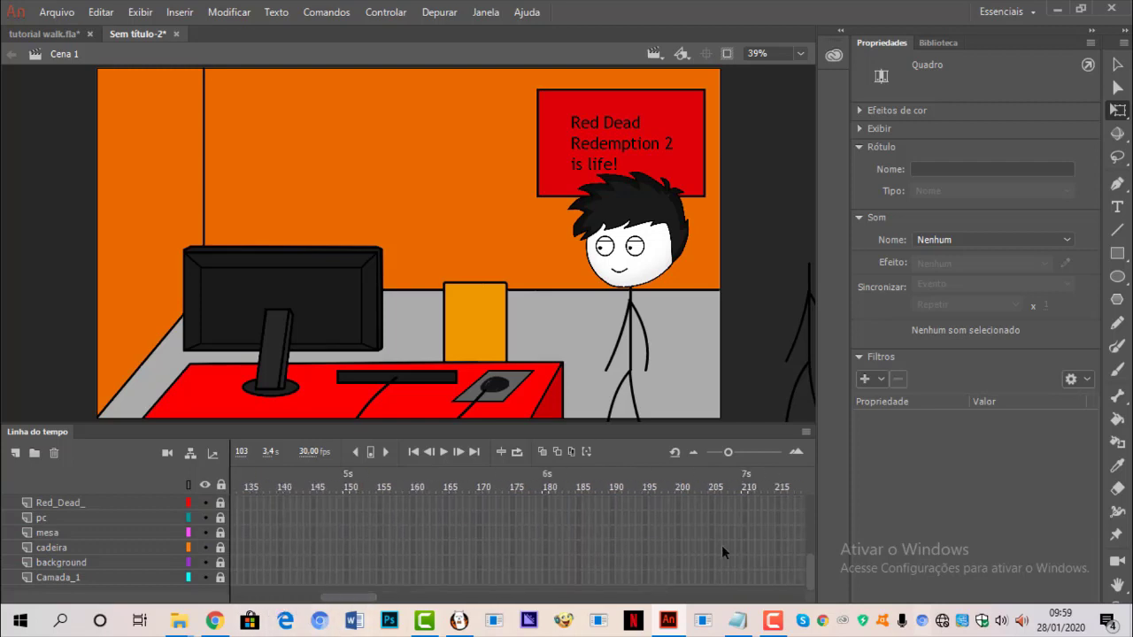
left_click(758, 485)
left_click_drag(770, 535, 764, 536)
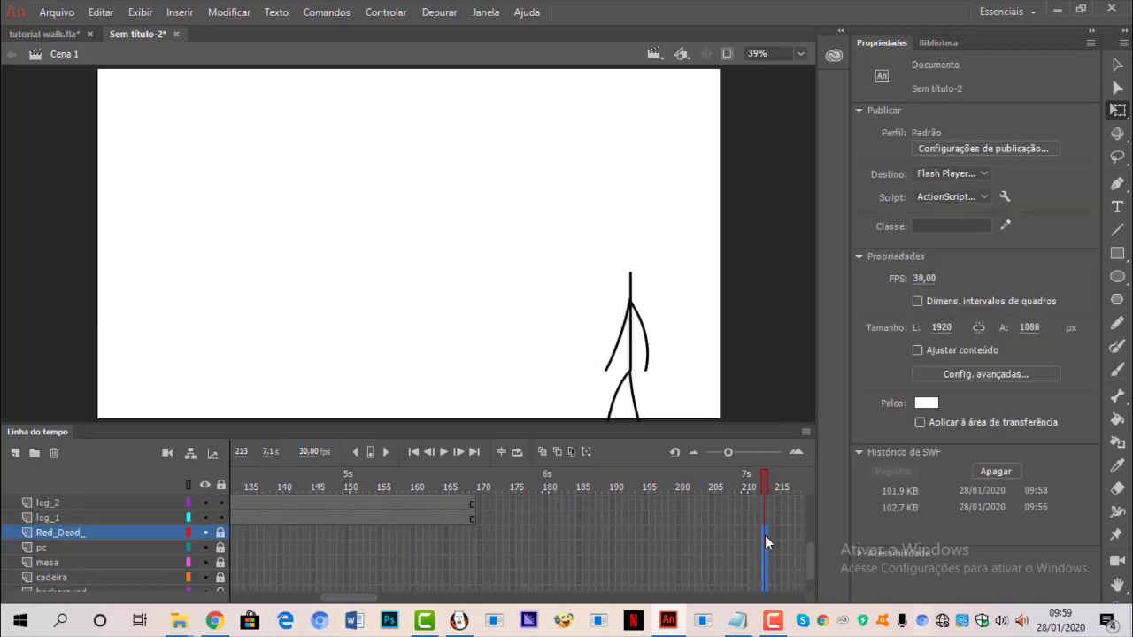
key("F6")
- Remove the classic tween from the copied arm, body and leg layers
left_click(234, 548)
left_click_drag(88, 558, 52, 558)
left_click(53, 559)
scroll(348, 541, "up", 5)
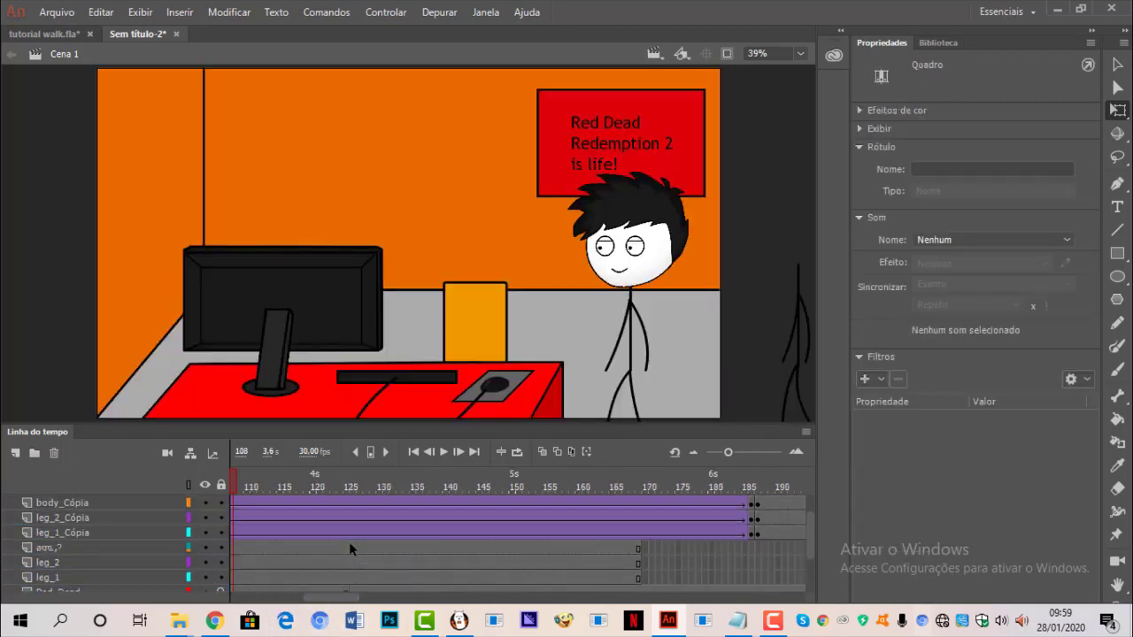
left_click_drag(376, 582, 378, 526)
right_click(381, 522)
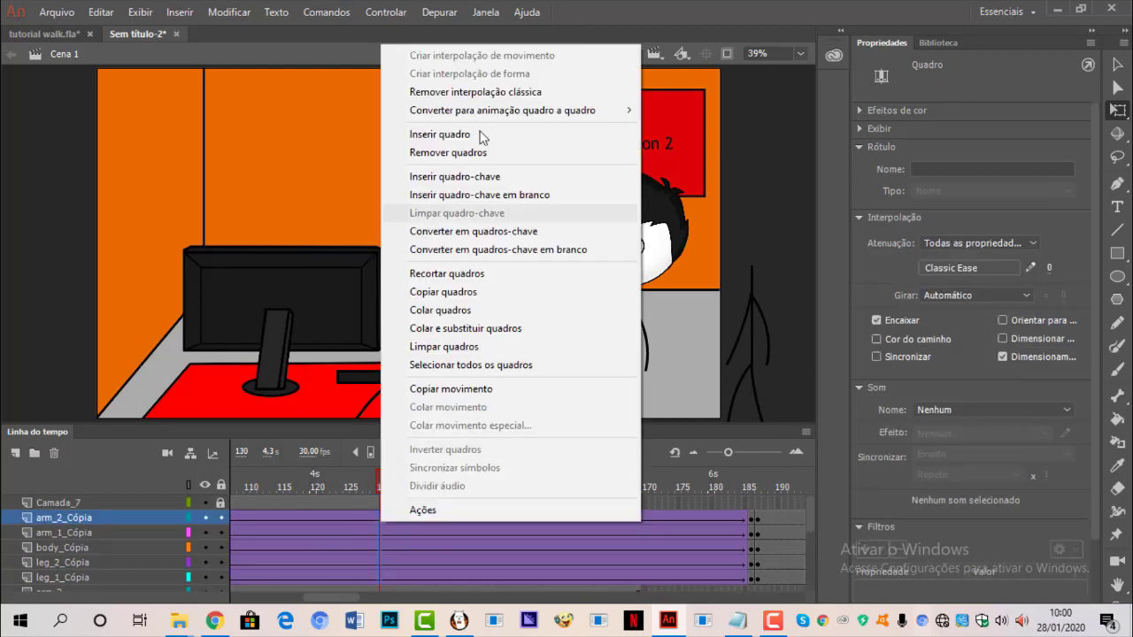
left_click(519, 92)
- Clear the end keyframes at frames 186 and 187 on the copied arm, body and leg layers
left_click_drag(752, 579, 751, 522)
right_click(750, 520)
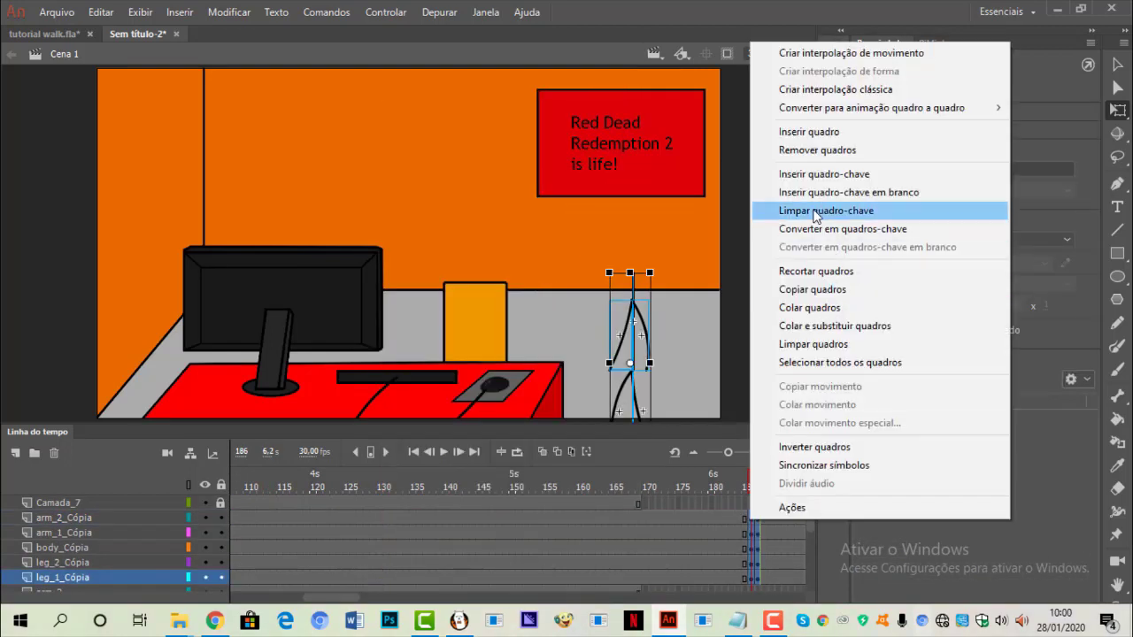
left_click(813, 210)
- Move the copied walking body from beside the stage to the spot under the character's head
left_click_drag(348, 599, 333, 605)
left_click_drag(352, 483, 366, 483)
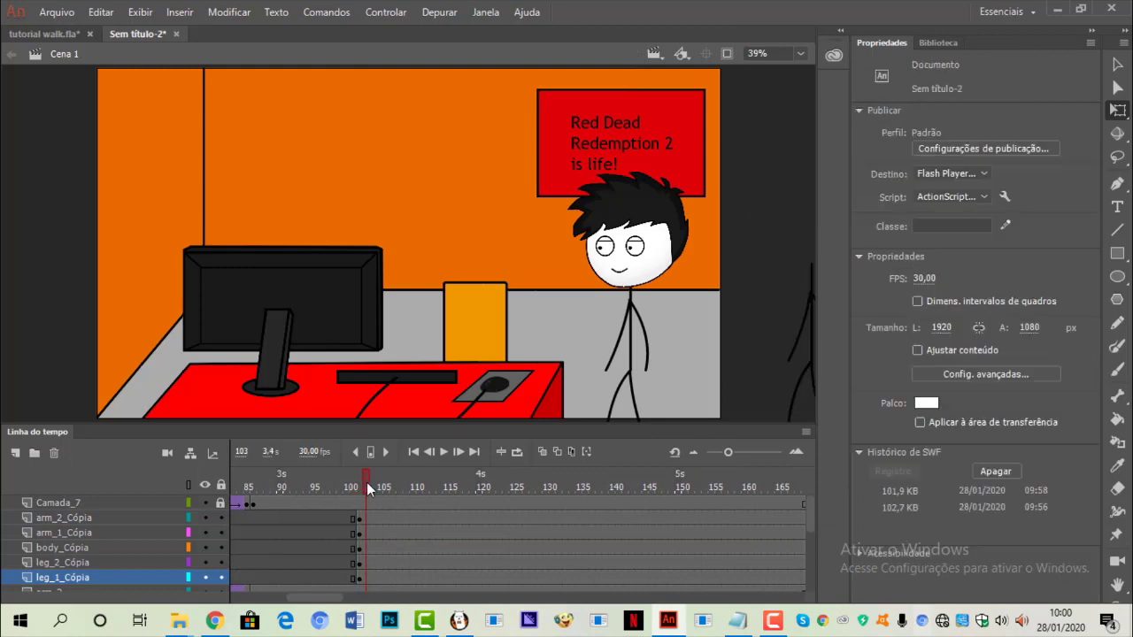
left_click(68, 518, "shift")
left_click_drag(801, 344, 619, 352)
scroll(464, 537, "down", 1)
- Remove the frames from 102 onward on the original arm, body and leg layers
left_click(358, 485)
left_click(359, 486)
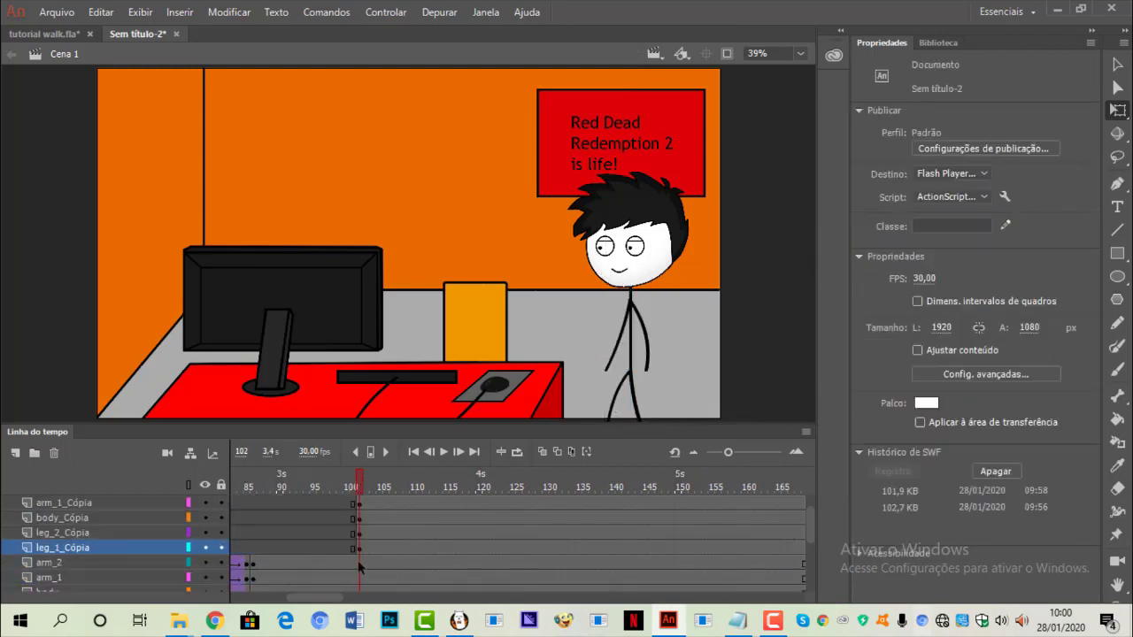
left_click_drag(359, 569, 739, 575)
right_click(423, 523)
left_click(495, 151)
left_click(296, 494)
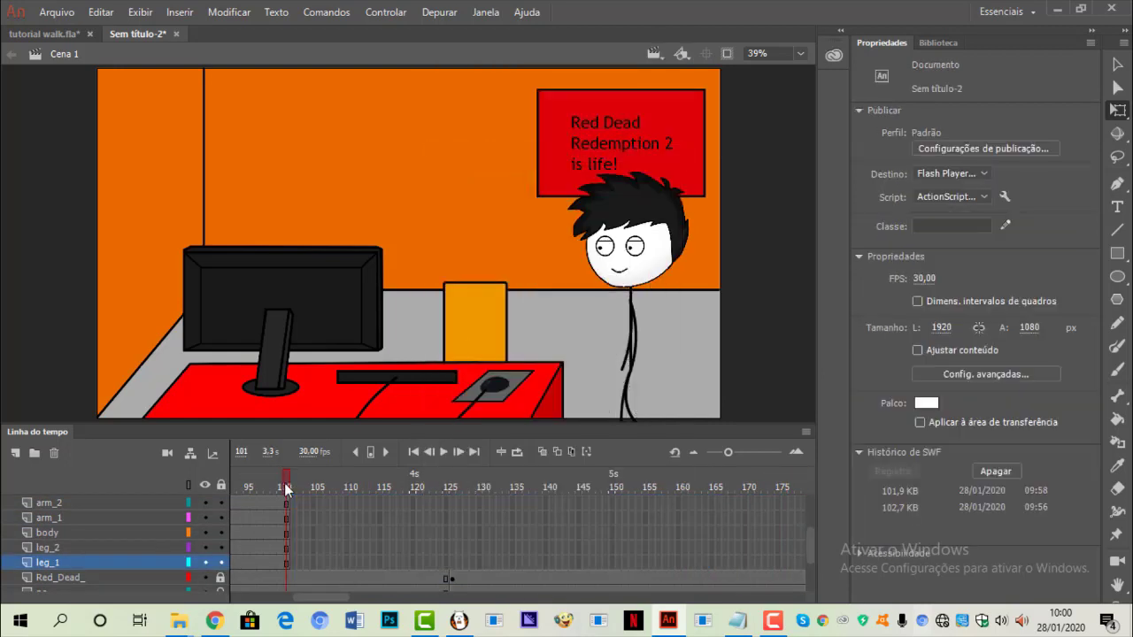
- Insert keyframes at frame 169 on the head layer Camada_7 and the copied arm, body and leg layers
scroll(347, 546, "up", 2)
left_click_drag(323, 597, 331, 597)
left_click(678, 483)
left_click_drag(677, 502, 679, 580)
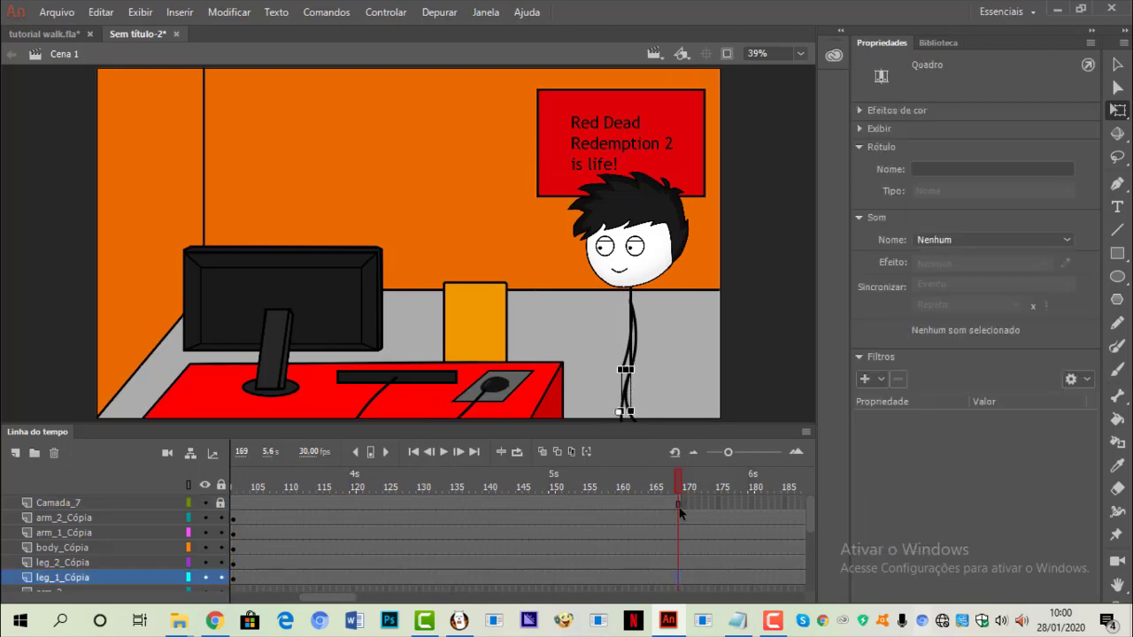
key("F6")
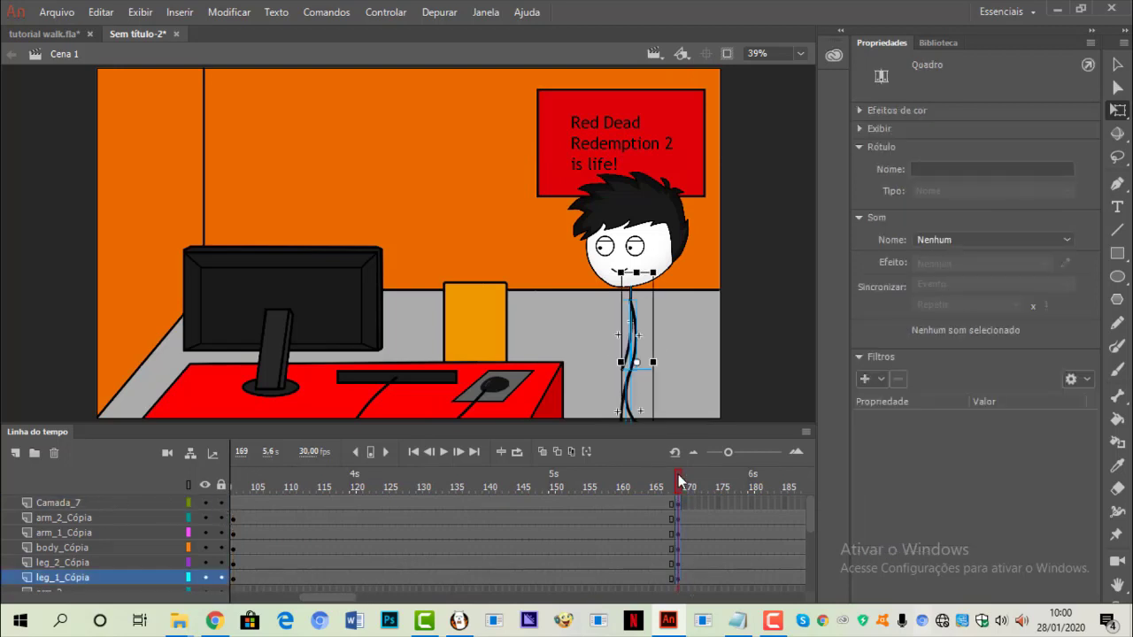
- Move the whole character at frame 169 horizontally to the left until it stands in front of the chair
left_click_drag(677, 502, 678, 577)
left_click_drag(655, 253, 497, 248)
- Try to create classic tweens leading up to frame 169 on the head and copied walk layers
left_click(631, 510)
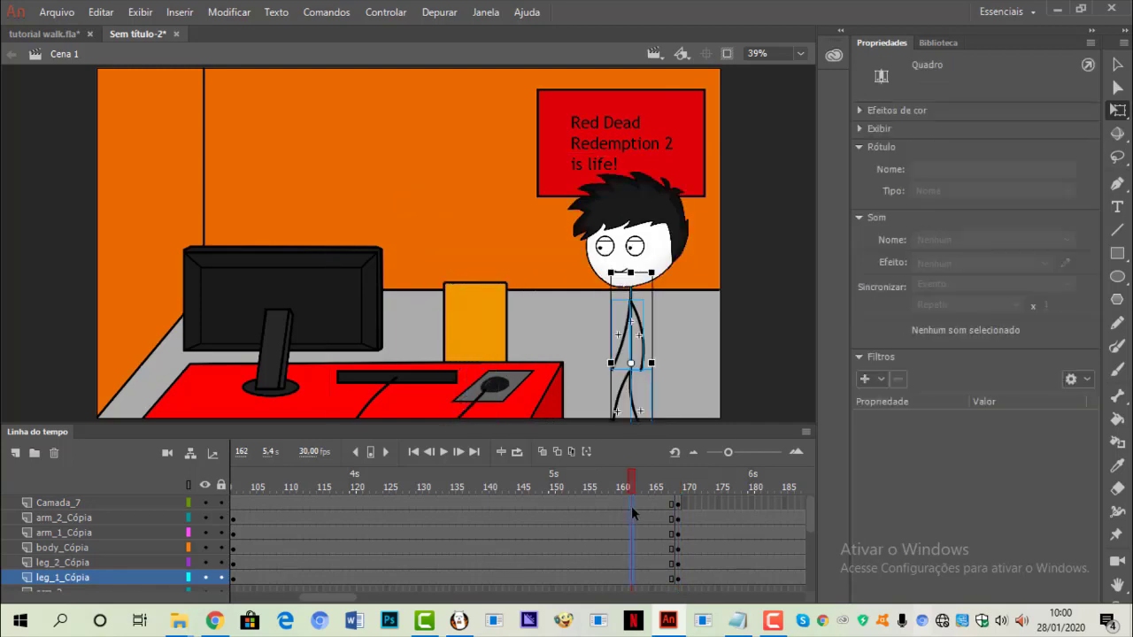
right_click(631, 506)
left_click(690, 65)
left_click(242, 488)
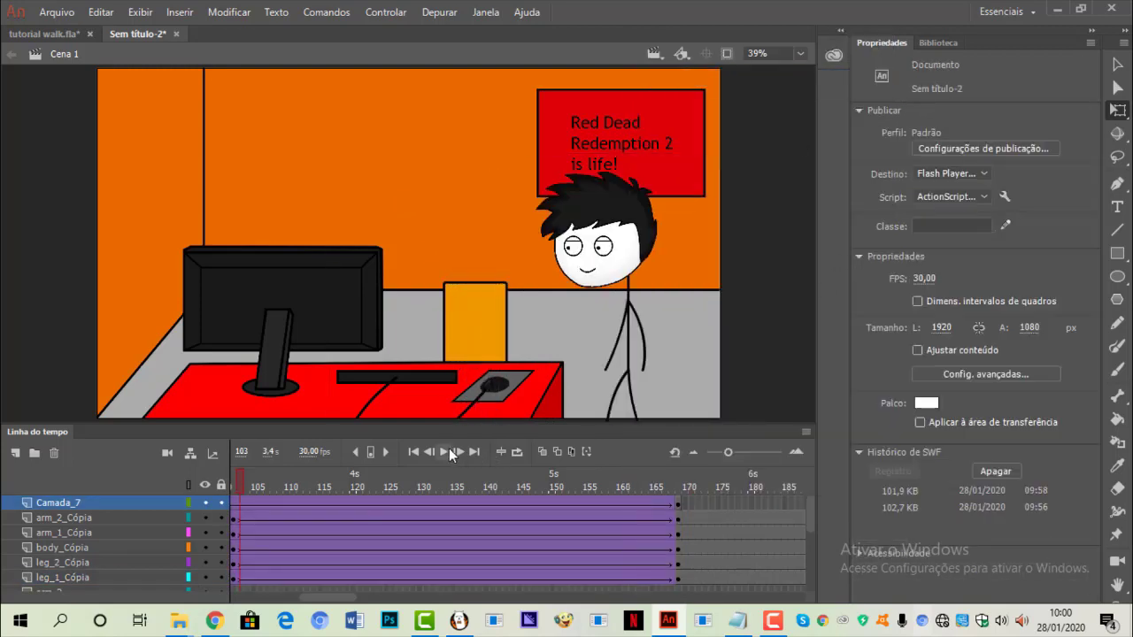
- Create classic tweens from frame 102 to 169 on the head and copied walk layers, and play the animation
left_click_drag(284, 501, 286, 578)
right_click(281, 575)
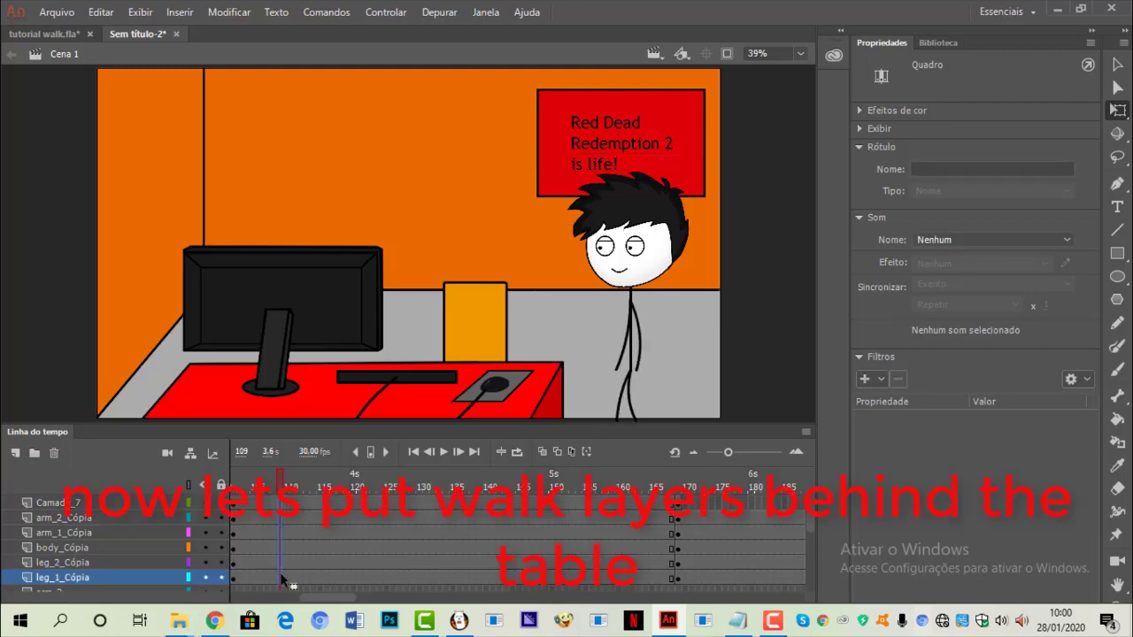
left_click(410, 144)
key("Return")
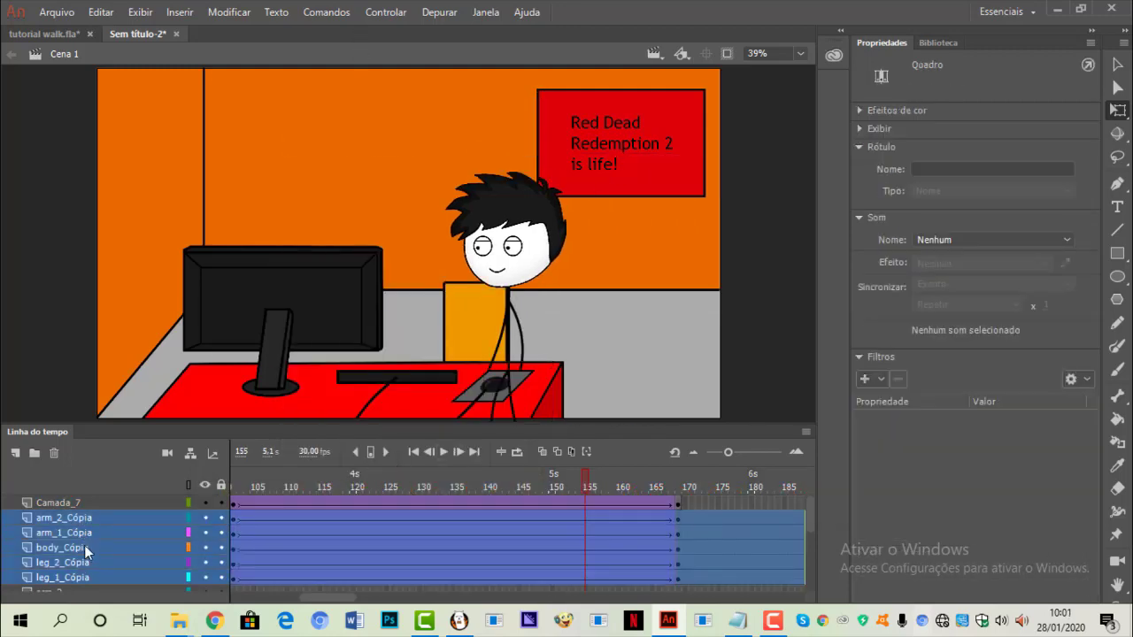
- Move the copied arm, body and leg layers below the mesa layer and above the cadeira layer
scroll(84, 545, "down", 3)
scroll(67, 566, "down", 3)
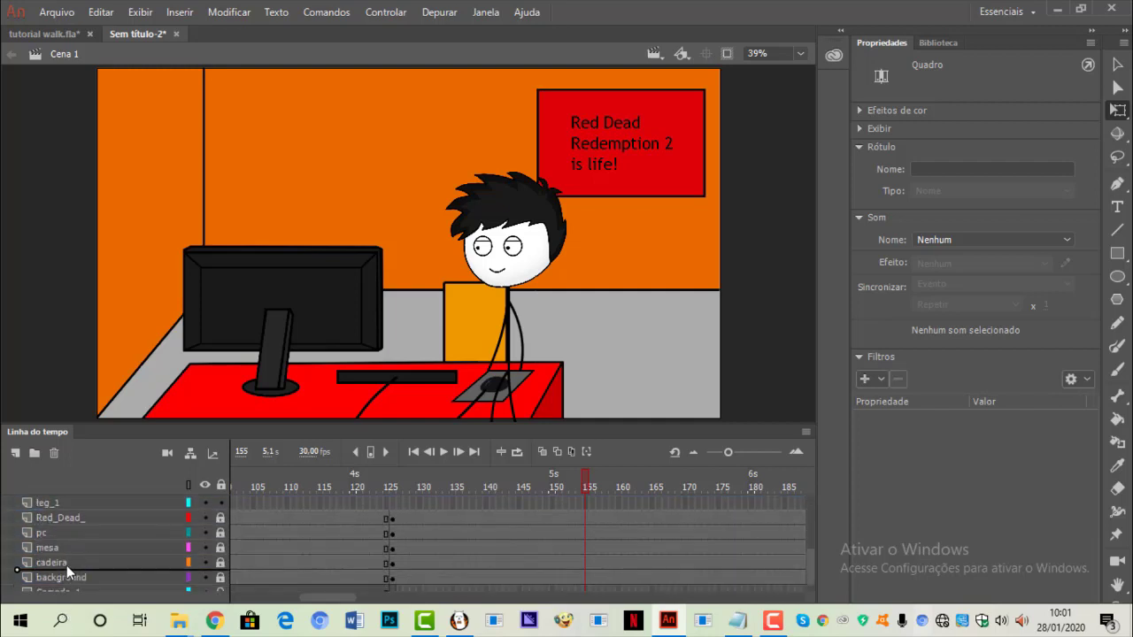
left_click_drag(59, 555, 58, 556)
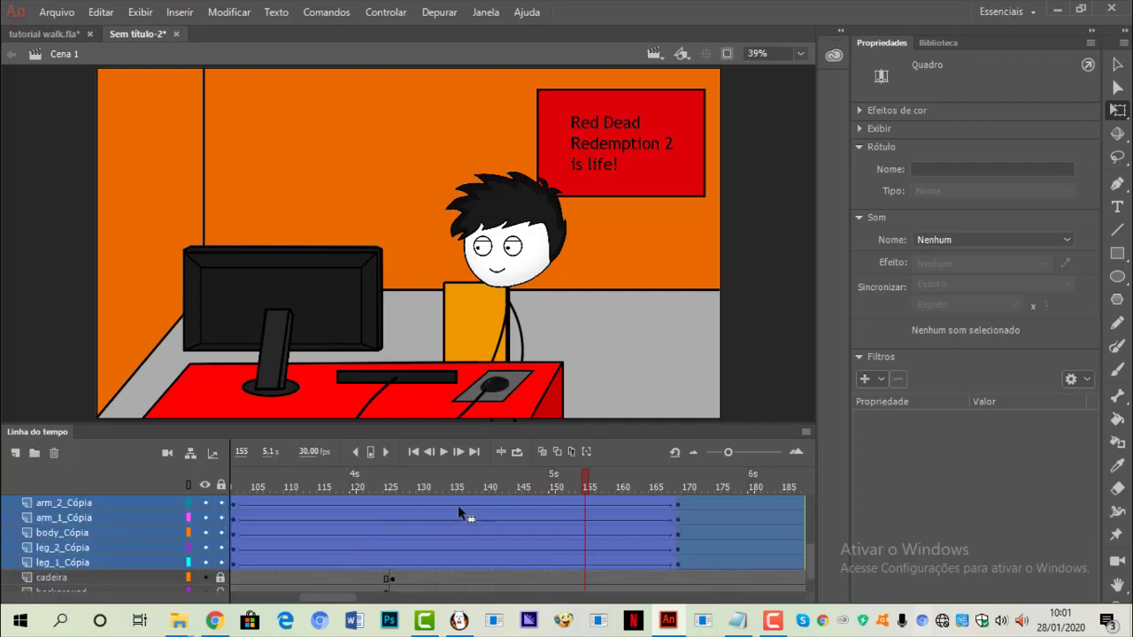
- Remove the frames from 170 onward on the copied arm, body and leg layers
left_click(682, 488)
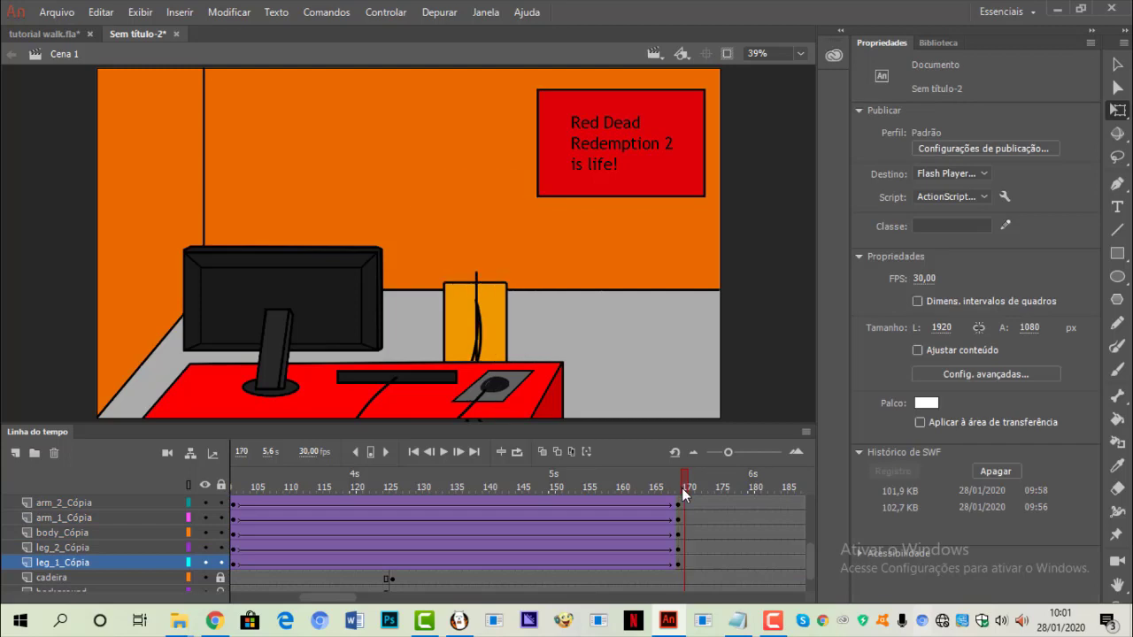
left_click_drag(685, 558, 768, 574)
right_click(617, 545)
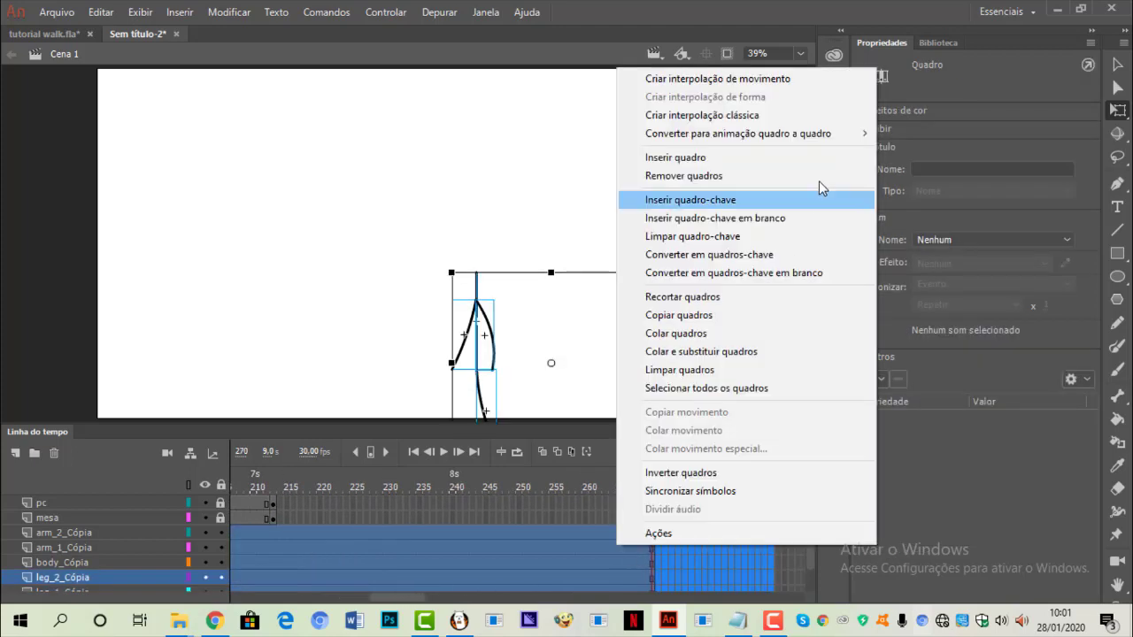
left_click(733, 177)
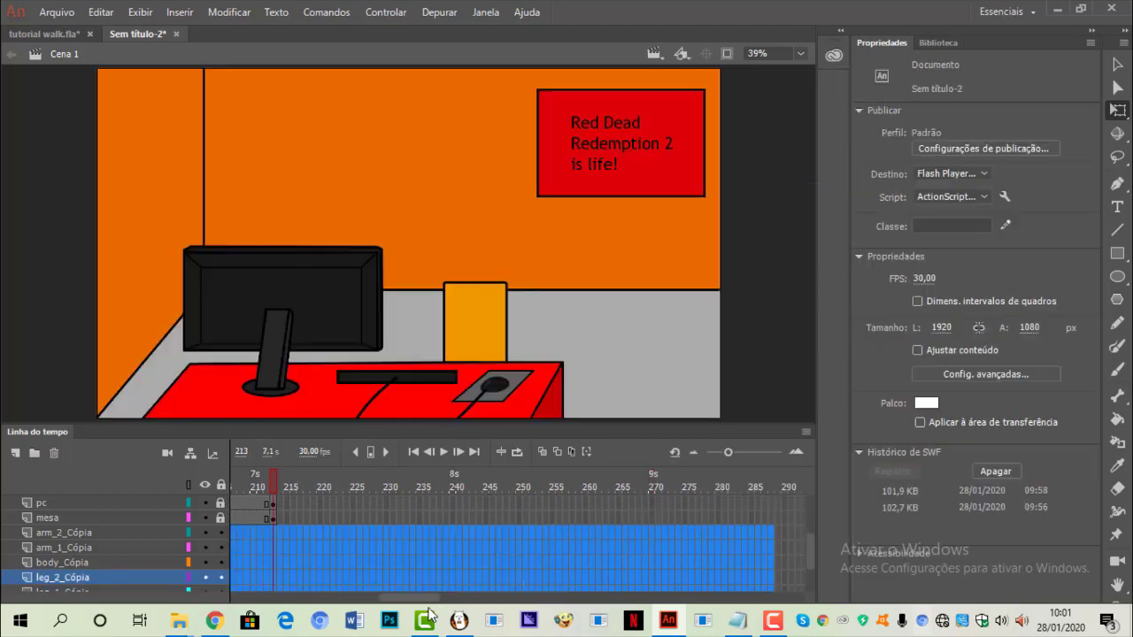
left_click_drag(407, 598, 339, 604)
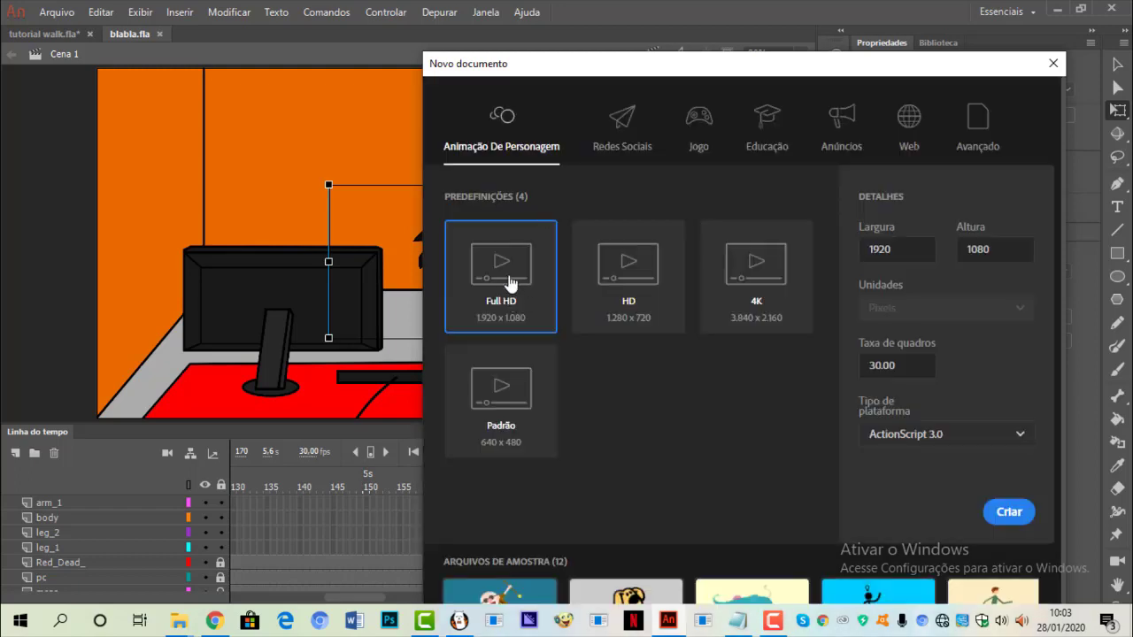
- Create a Full HD document and paste a copy of the mesa layer from blabla.fla into it
double_click(510, 281)
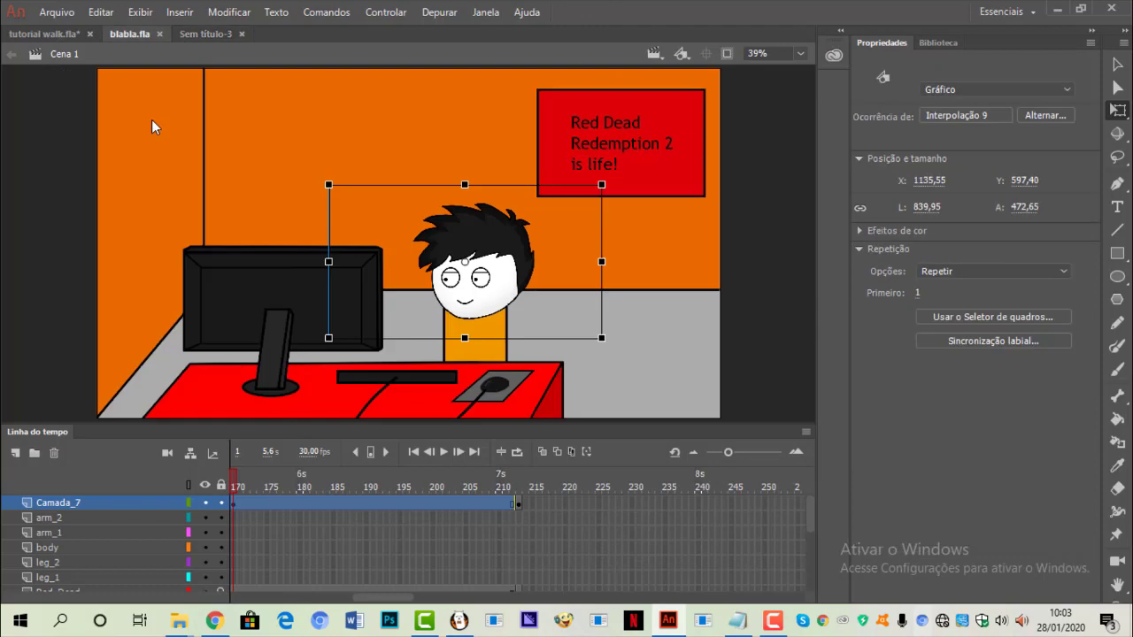
scroll(154, 527, "down", 3)
right_click(121, 561)
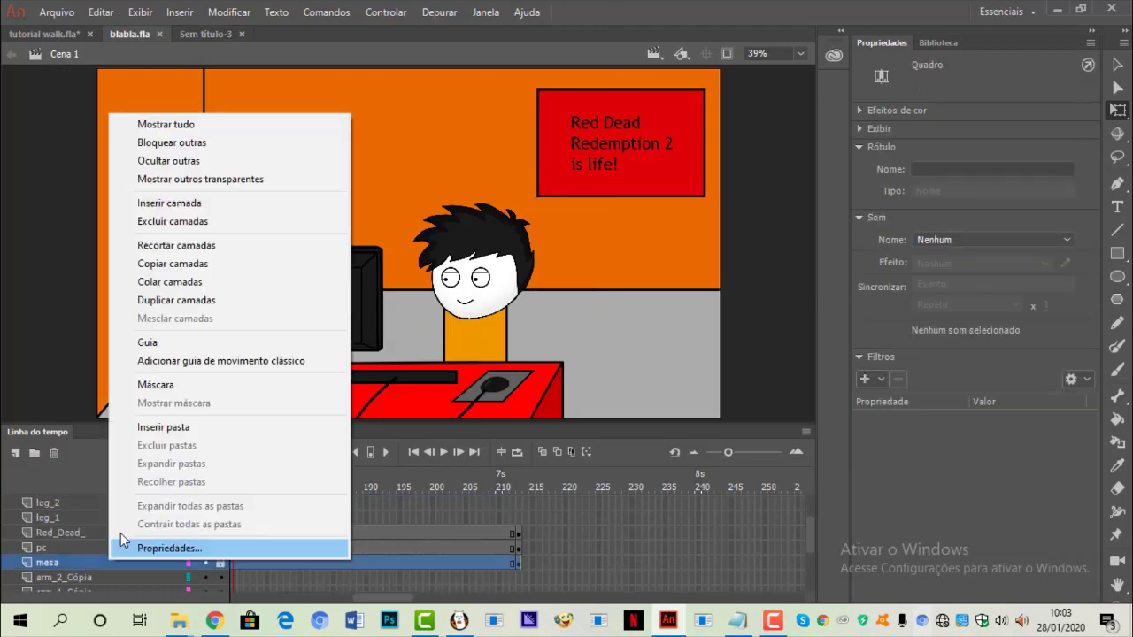
left_click(172, 263)
left_click(211, 33)
right_click(27, 503)
left_click(97, 226)
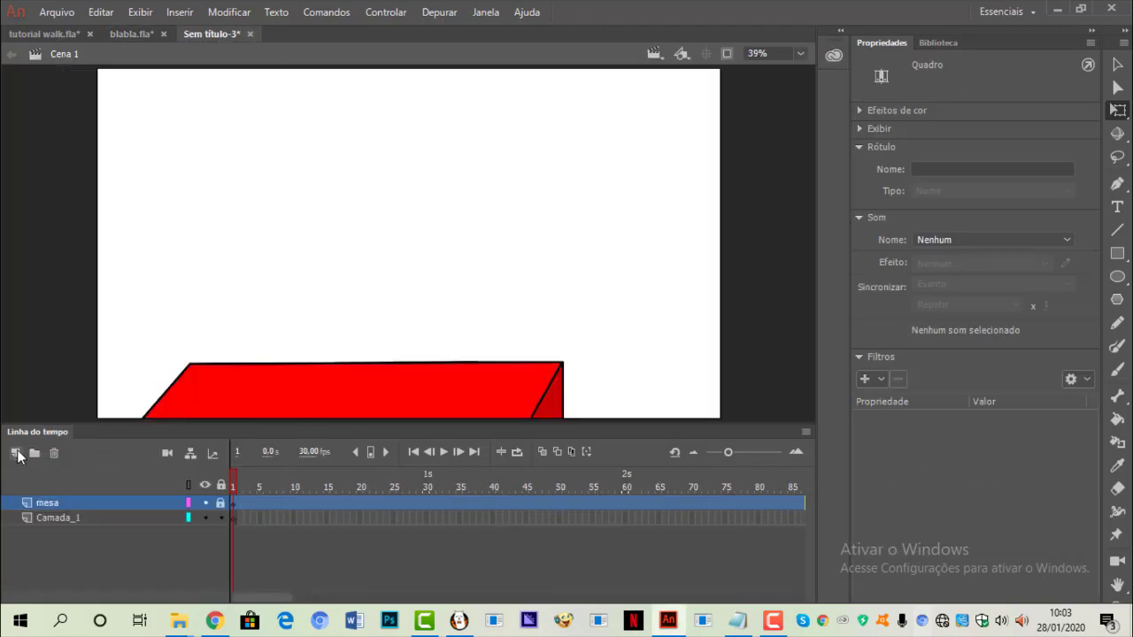
- Copy the cadeira layer from blabla.fla into the new document, above the mesa layer
left_click(131, 33)
scroll(113, 540, "down", 3)
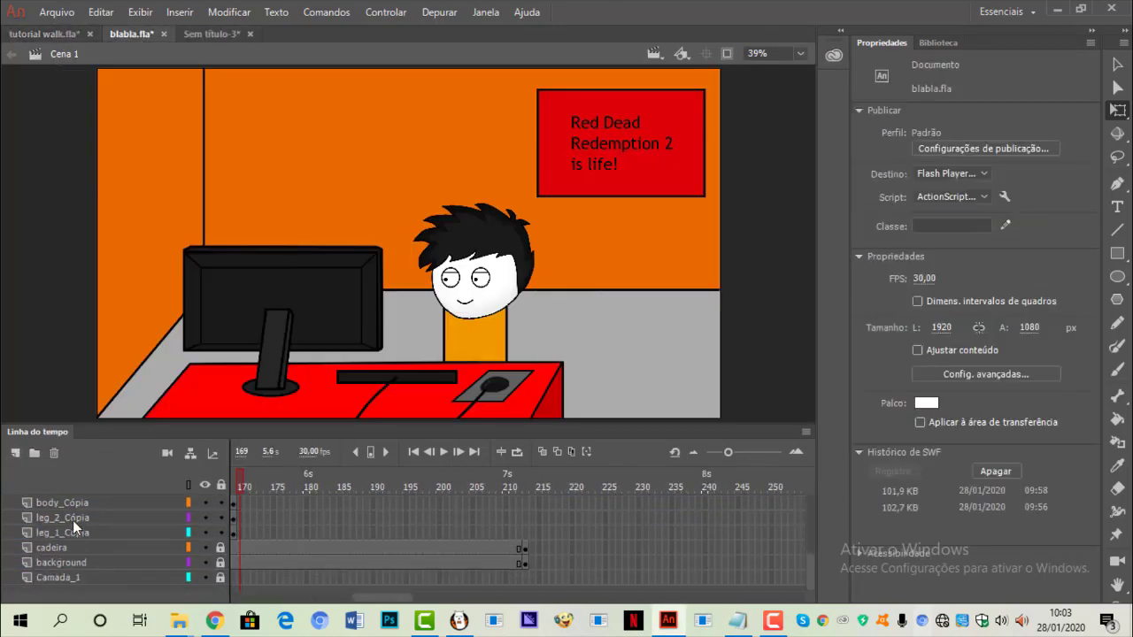
scroll(72, 522, "up", 1)
right_click(71, 574)
left_click(135, 277)
left_click(212, 34)
right_click(55, 503)
left_click(97, 226)
- Draw two curved arms from a shared shoulder point over the chair on separate new layers, the first about 238 × 156 px
left_click(15, 452)
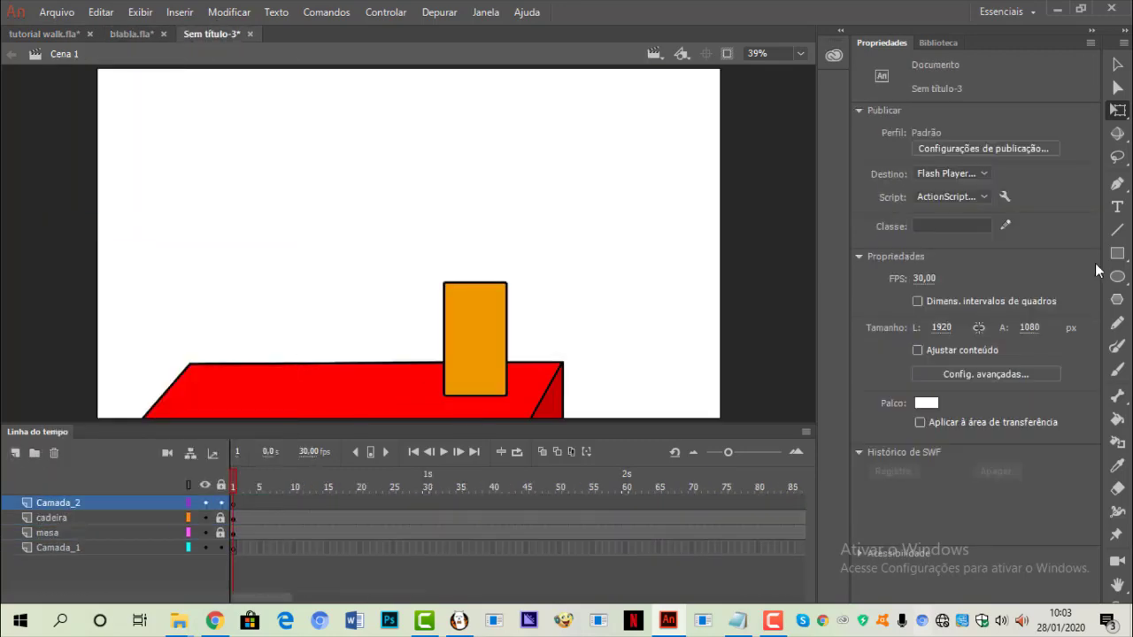
left_click(1117, 229)
mouse_move(472, 320)
left_mouse_down()
mouse_move(394, 371)
mouse_move(441, 351)
mouse_move(488, 382)
mouse_move(507, 349)
left_mouse_up()
key("v")
key("n")
left_click(15, 452)
left_click(1117, 66)
- Copy the pc layer from blabla.fla into the new document, directly above the cadeira layer
left_click(46, 33)
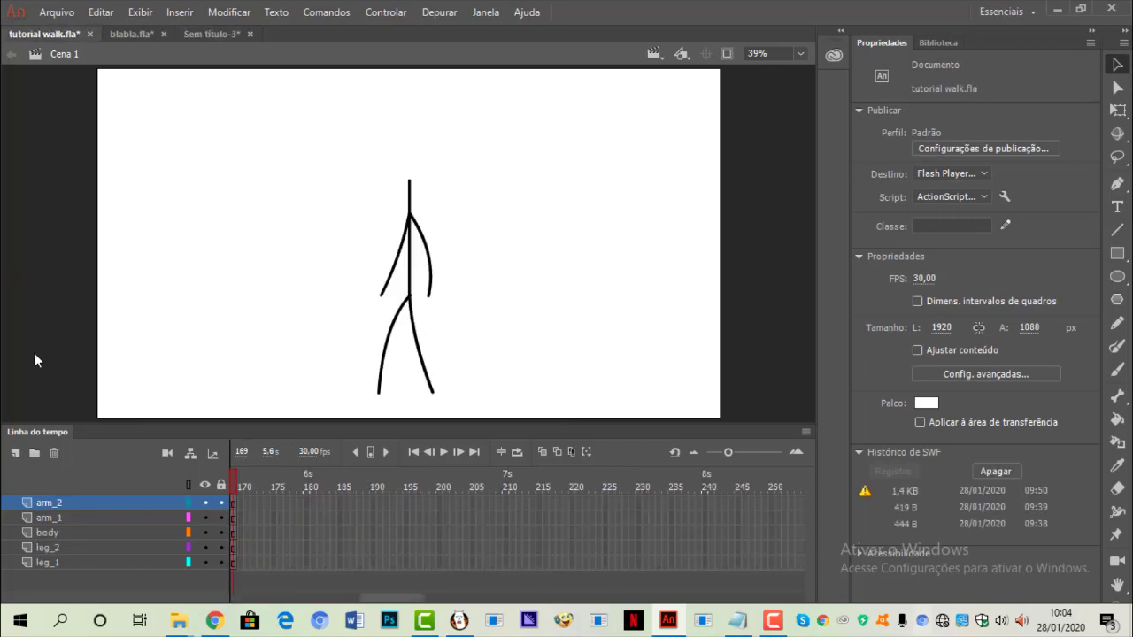
left_click(131, 34)
scroll(115, 538, "up", 1)
right_click(110, 537)
left_click(144, 245)
left_click(210, 34)
right_click(62, 529)
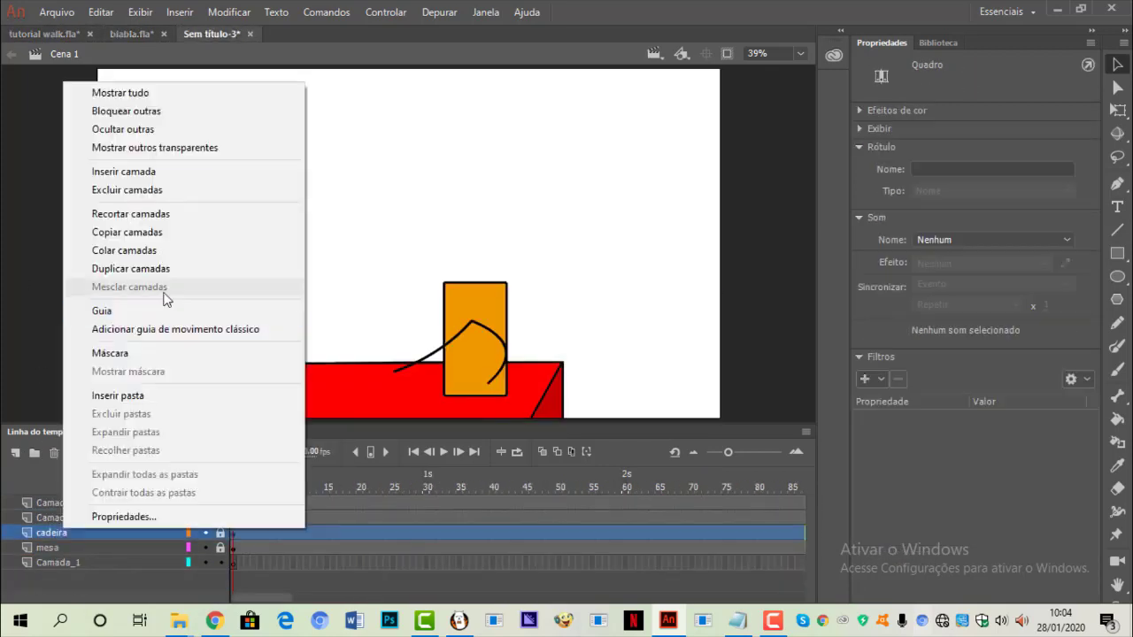
left_click(98, 249)
- Draw a vertical body line through the arms' shoulder point on a new topmost layer
left_click(55, 503)
key("n")
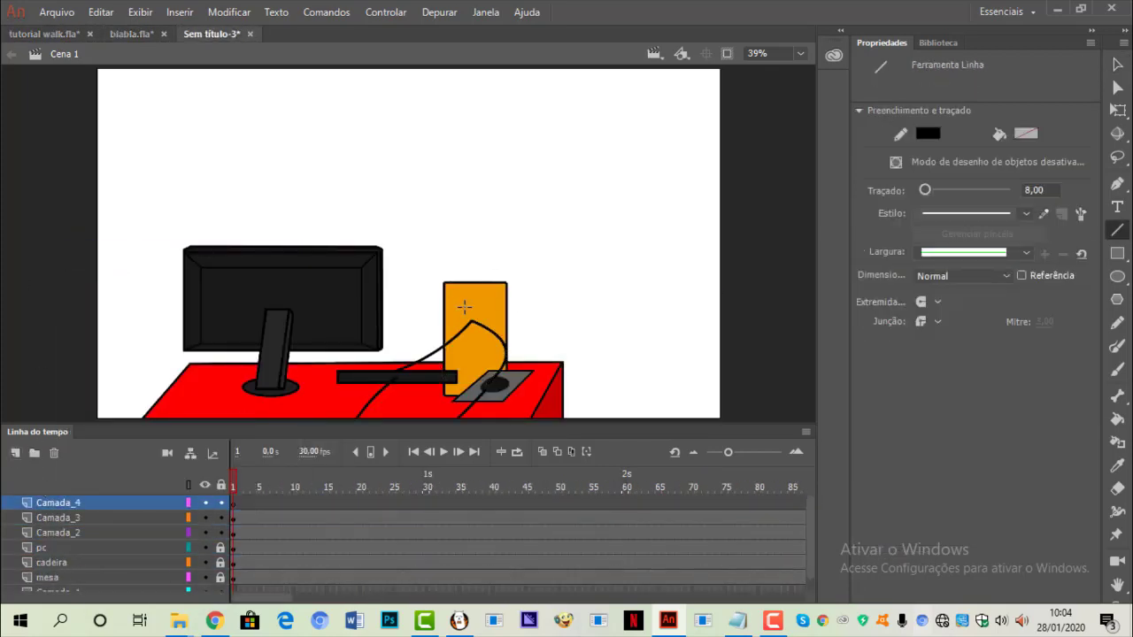
left_click_drag(470, 304, 471, 370)
- Delete the mesa, cadeira and pc reference layers from the new document
left_click(65, 533)
left_click(63, 562, "shift")
left_click(50, 561)
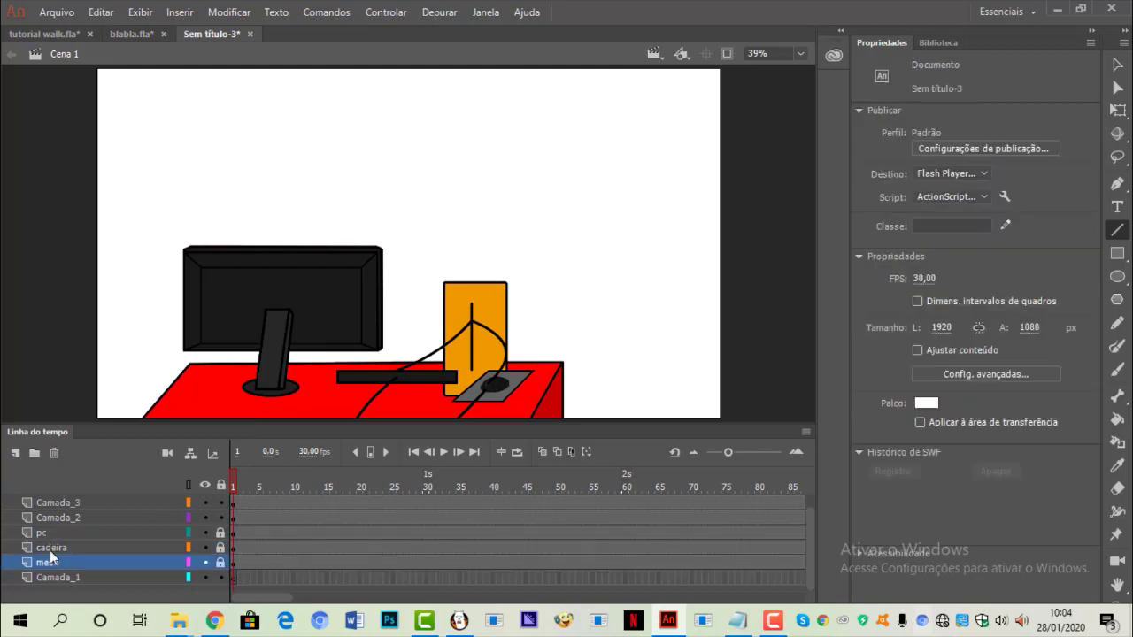
left_click(54, 452)
left_click(55, 561)
left_click(54, 453)
left_click(55, 547)
left_click(54, 453)
- Delete all items from the new document's library
left_click(49, 532)
key("q")
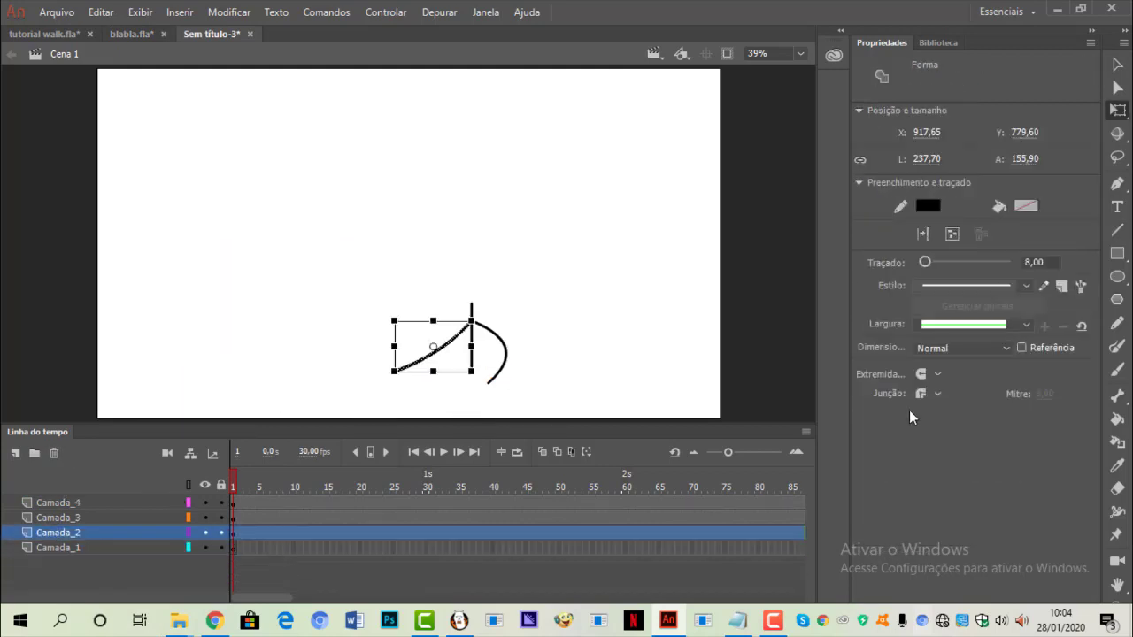
left_click(938, 42)
left_click_drag(909, 313, 999, 232)
key("Delete")
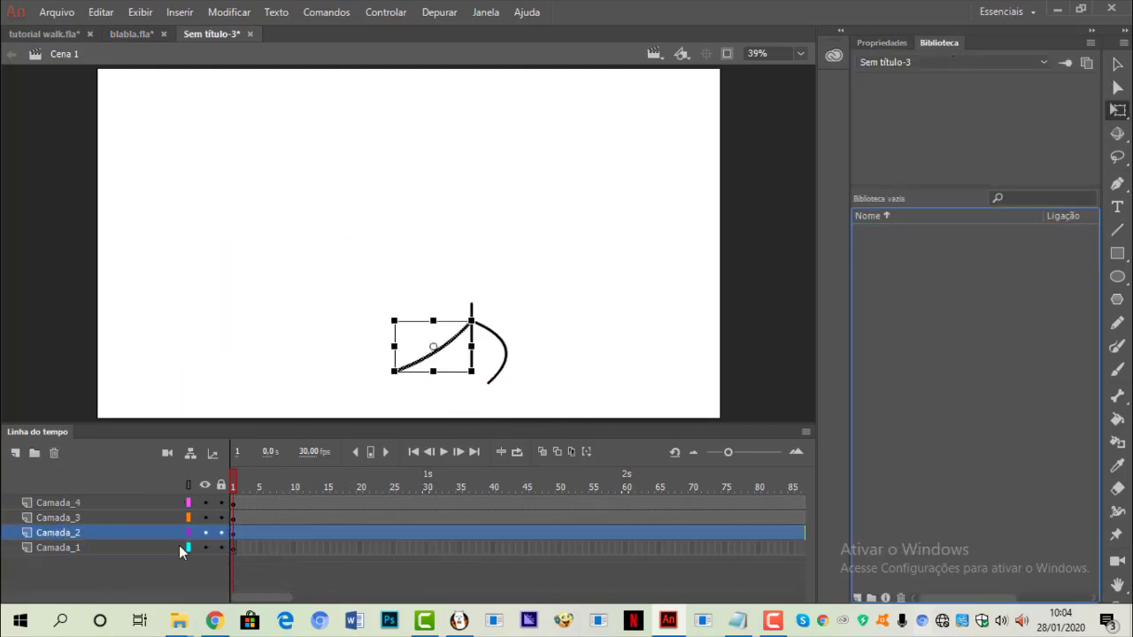
- Move the body line's layer below the two arm layers and rename it body
double_click(124, 531)
left_click_drag(73, 503, 63, 541)
double_click(69, 531)
type("body")
- Delete the empty Camada_1 layer and rename the arm layers arm_1 and arm_2 from lower to upper
left_click(59, 547)
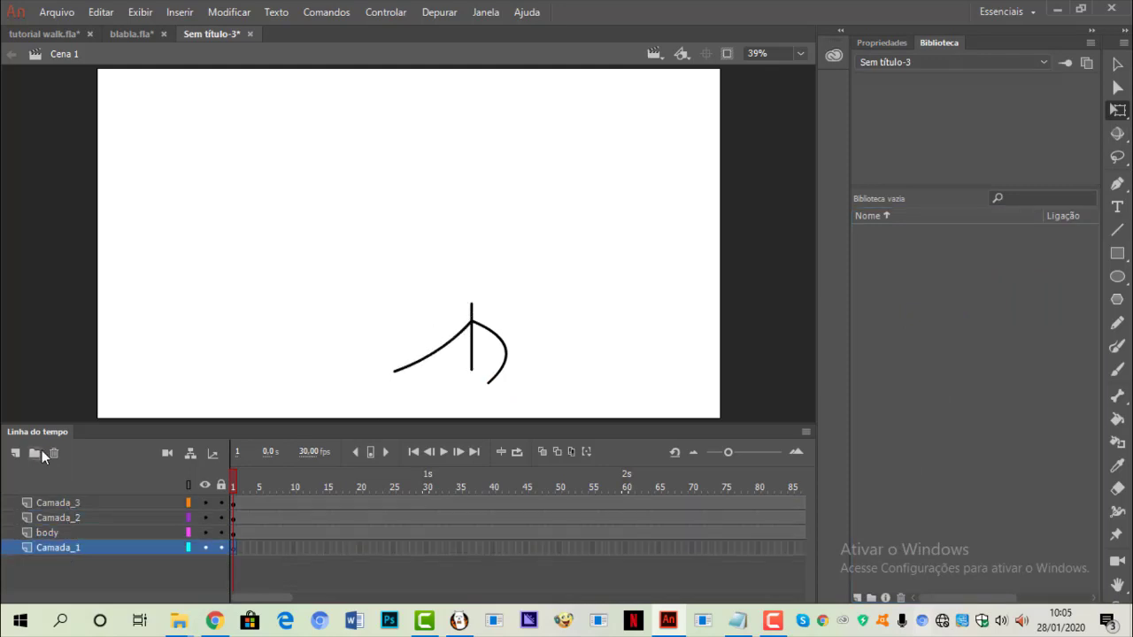
left_click(54, 453)
double_click(47, 520)
type("arm_1")
left_click(66, 503)
double_click(62, 503)
type("arm_2")
key("Return")
- Save the new document as tuto sit, in the Animate document format, in the Documents folder
left_click(56, 11)
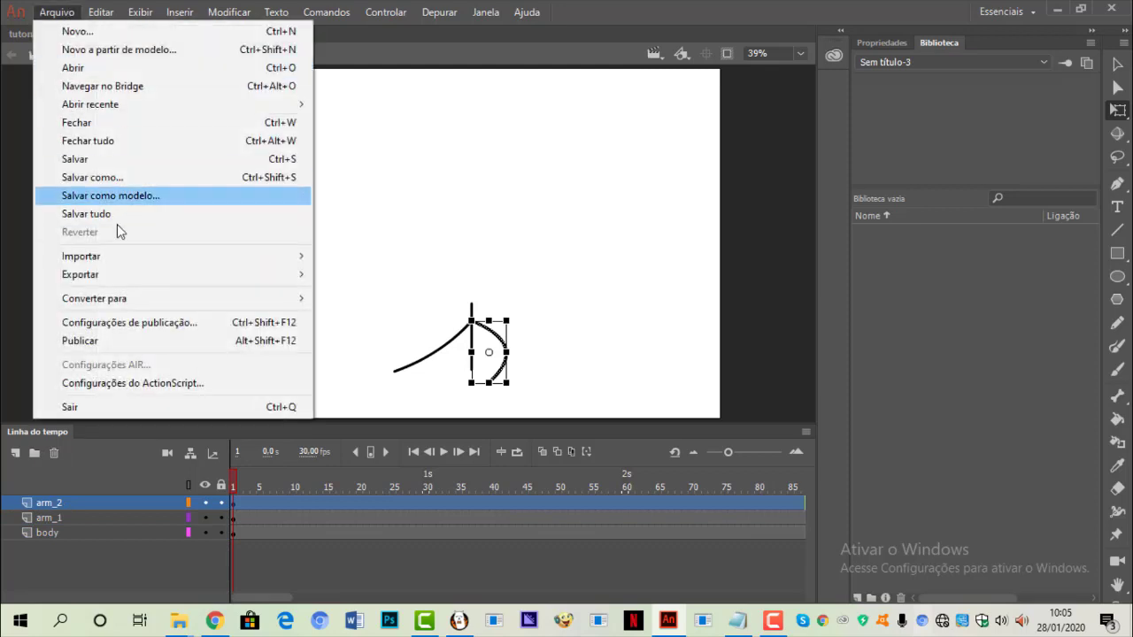
left_click(123, 177)
type("tuto sit")
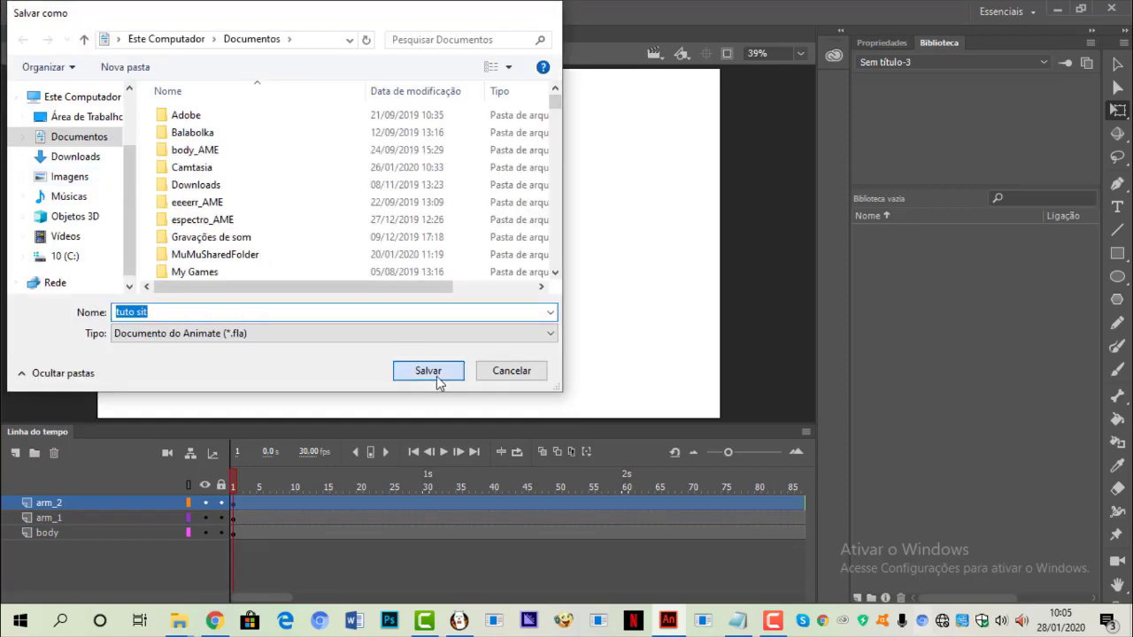
left_click(428, 372)
- Copy the arm_2, arm_1 and body layers from tuto sit and paste them above the original arm_2 layer in blabla.fla
left_click(66, 532, "shift")
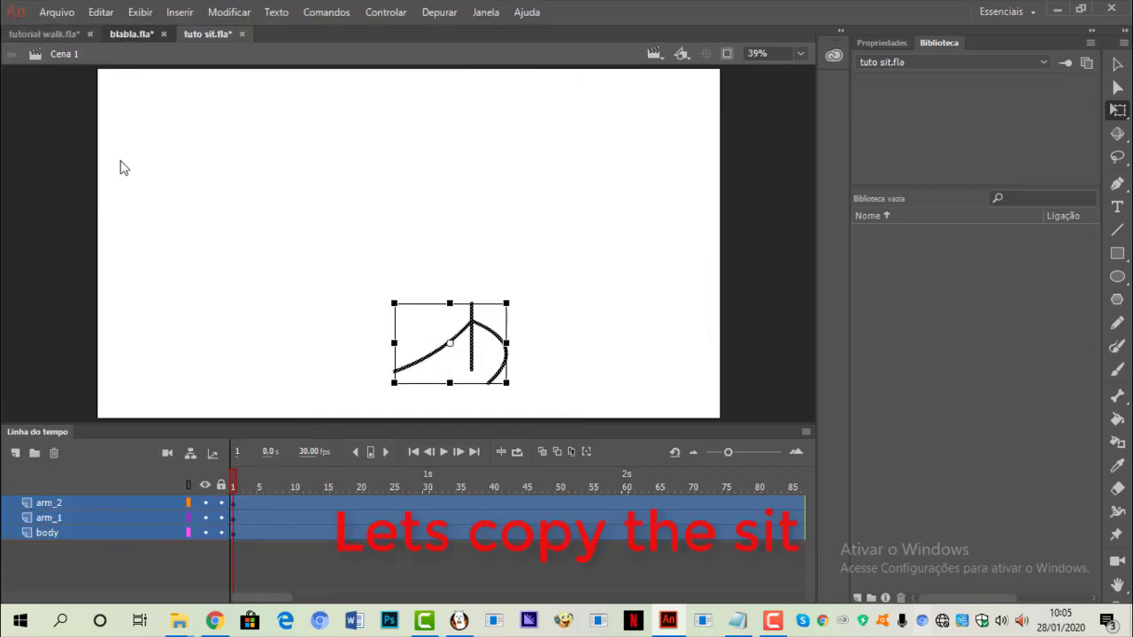
scroll(64, 510, "down", 2)
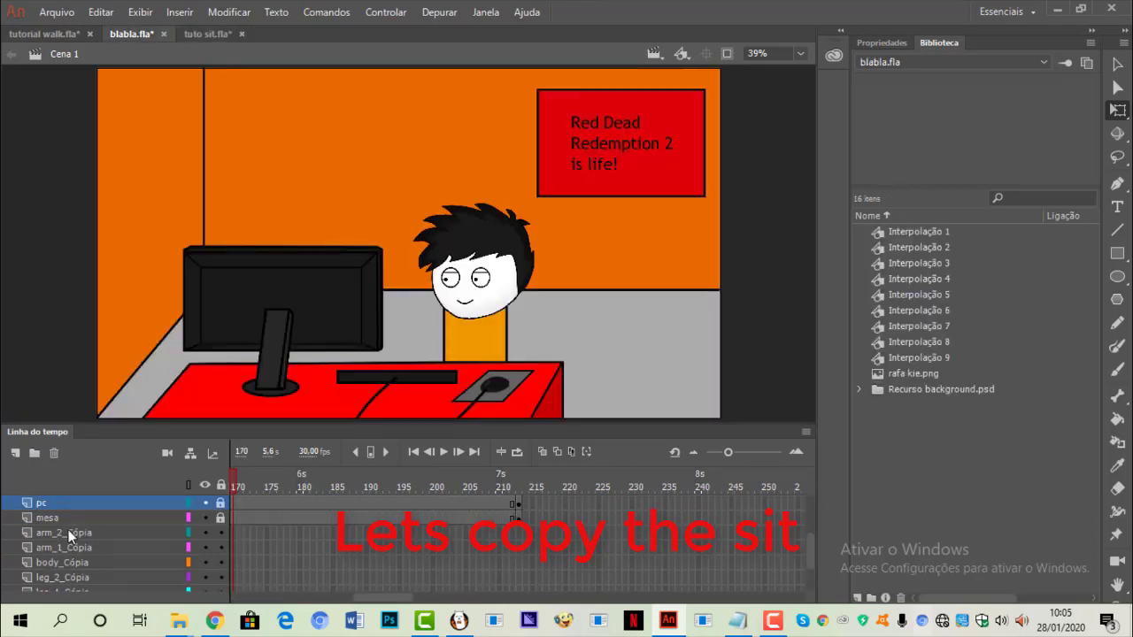
scroll(68, 529, "up", 2)
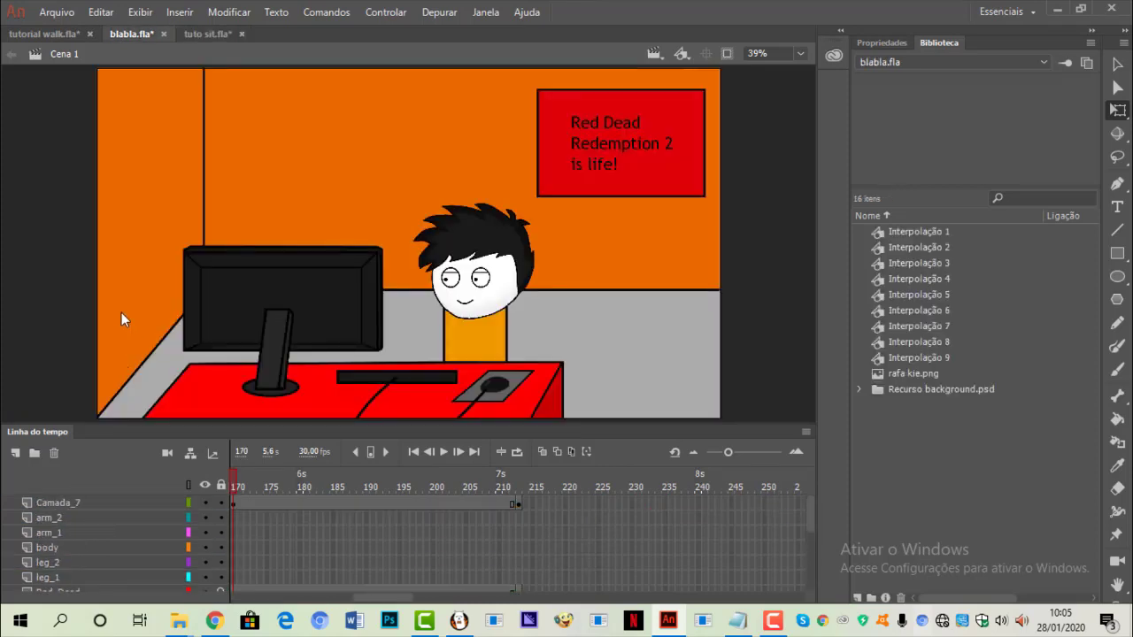
right_click(54, 522)
left_click(115, 242)
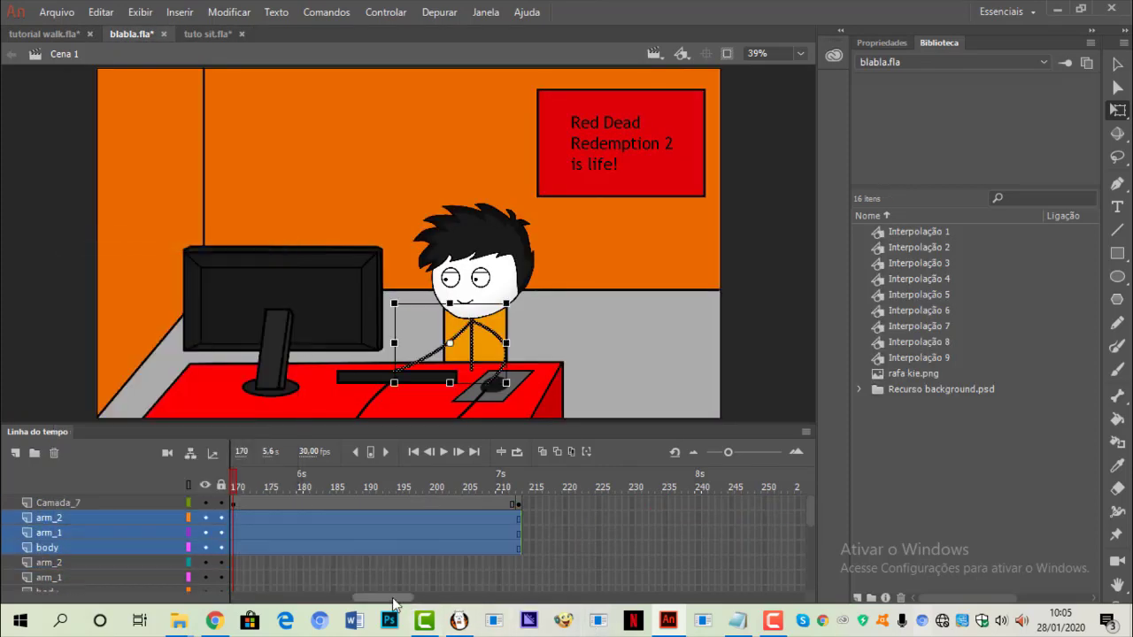
- Clear frames 1 to 169 of the pasted arm_2, arm_1 and body layers
left_click_drag(395, 604, 370, 604)
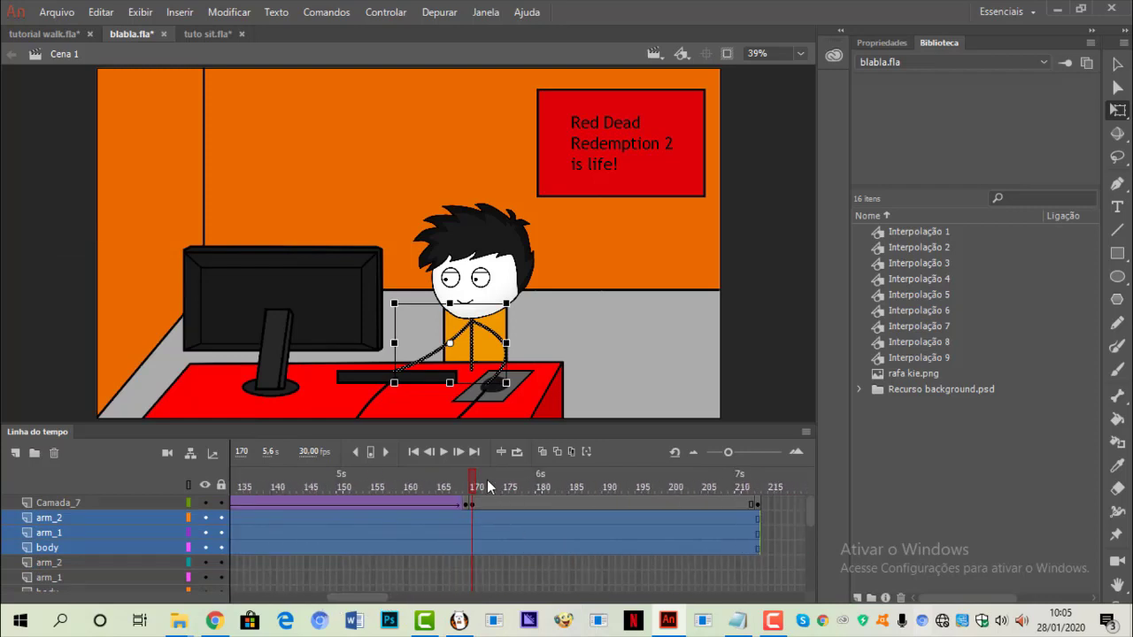
left_click(468, 518)
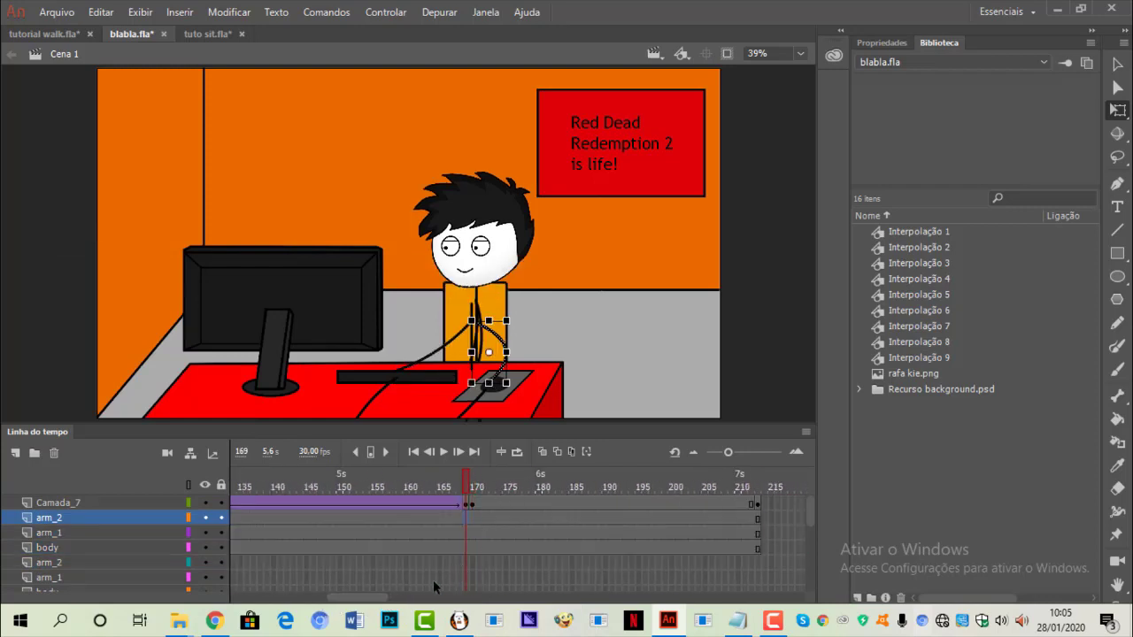
left_click_drag(377, 602, 282, 603)
left_click(248, 542)
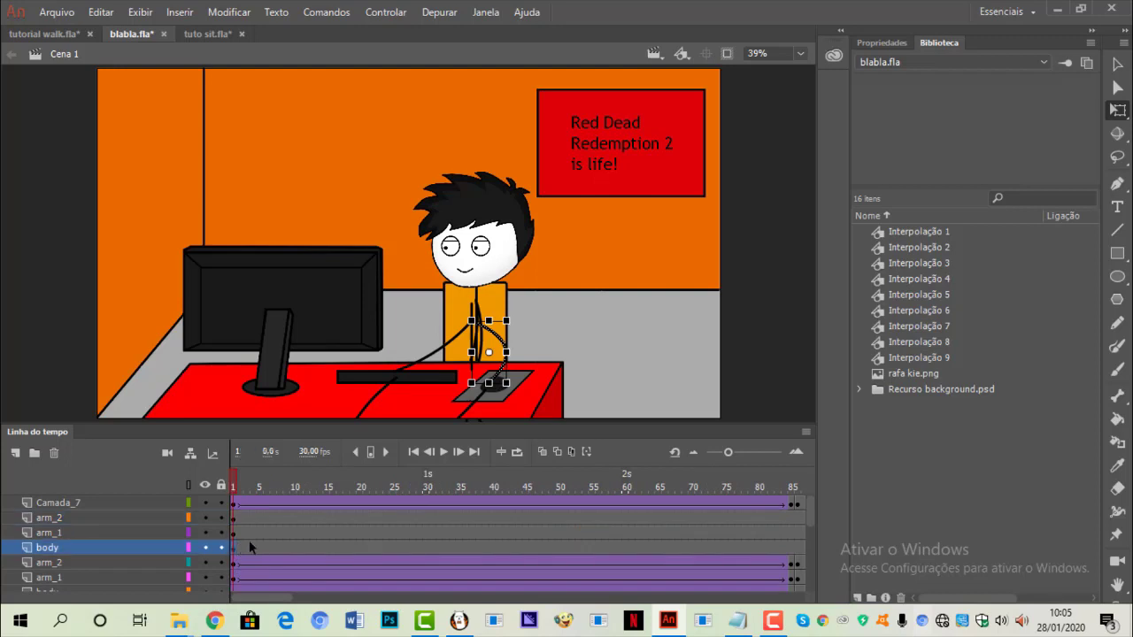
right_click(262, 534)
left_click(234, 549)
left_click_drag(245, 601, 321, 602)
left_click(637, 518, "shift")
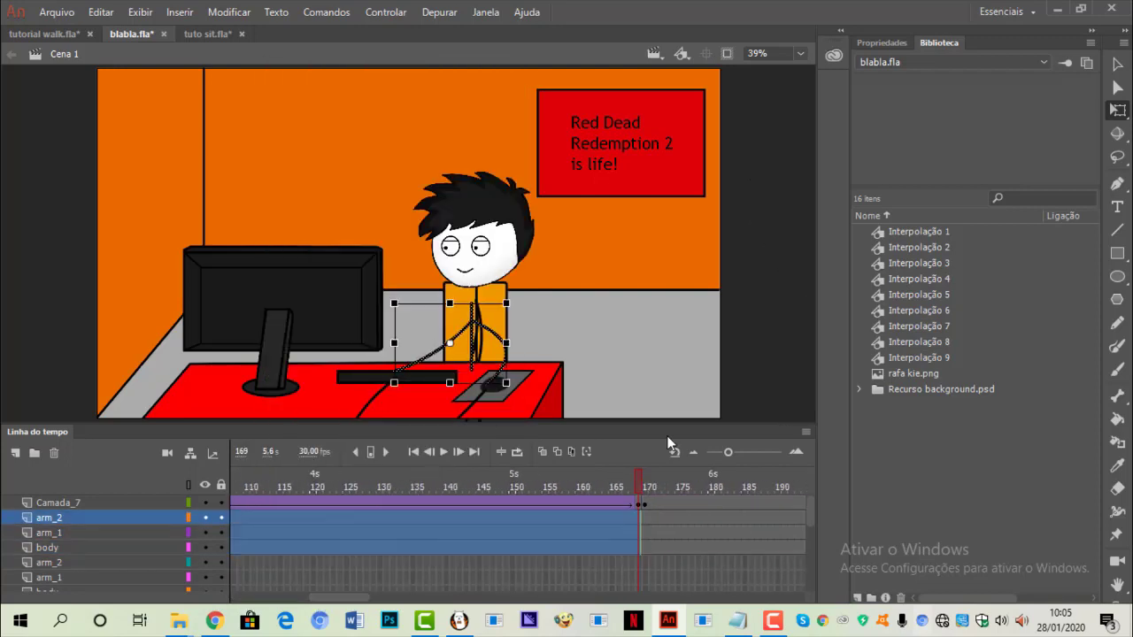
right_click(634, 520)
left_click(659, 346)
- At frame 170, move the head on Camada_7 so its chin meets the upper end of the sitting body line
left_click(647, 486)
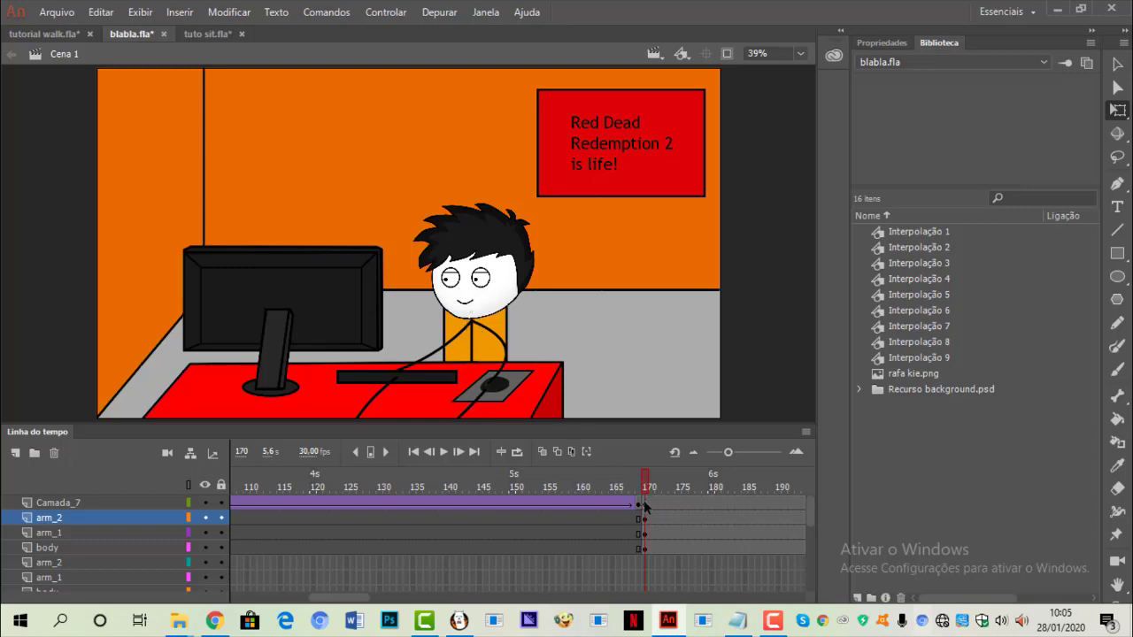
left_click_drag(510, 274, 493, 269)
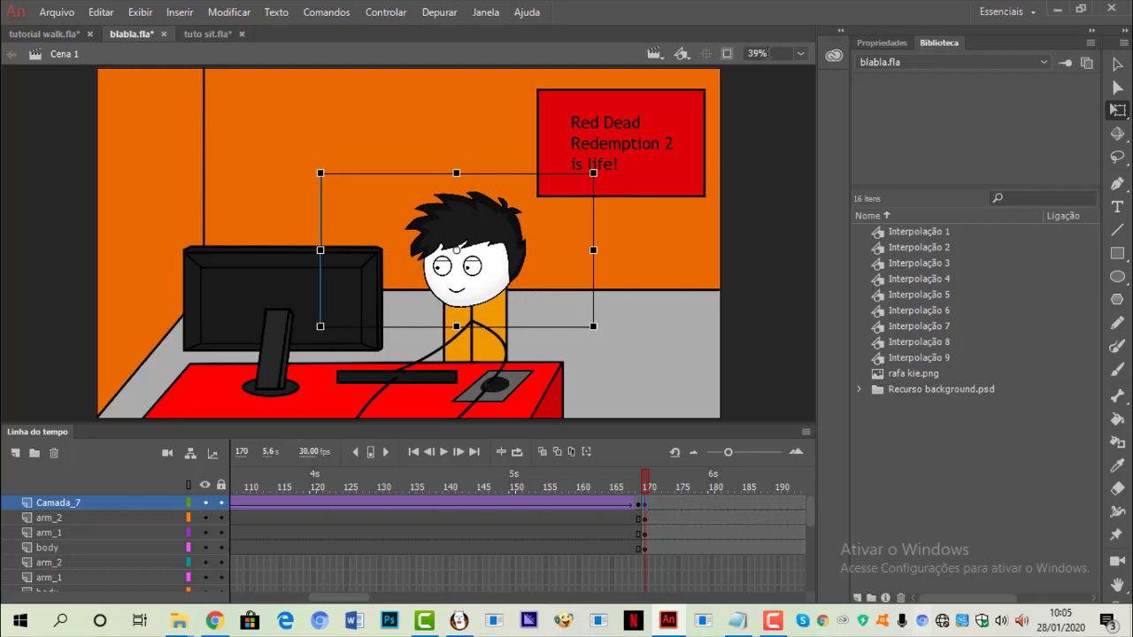
left_click(802, 55)
left_click(800, 186)
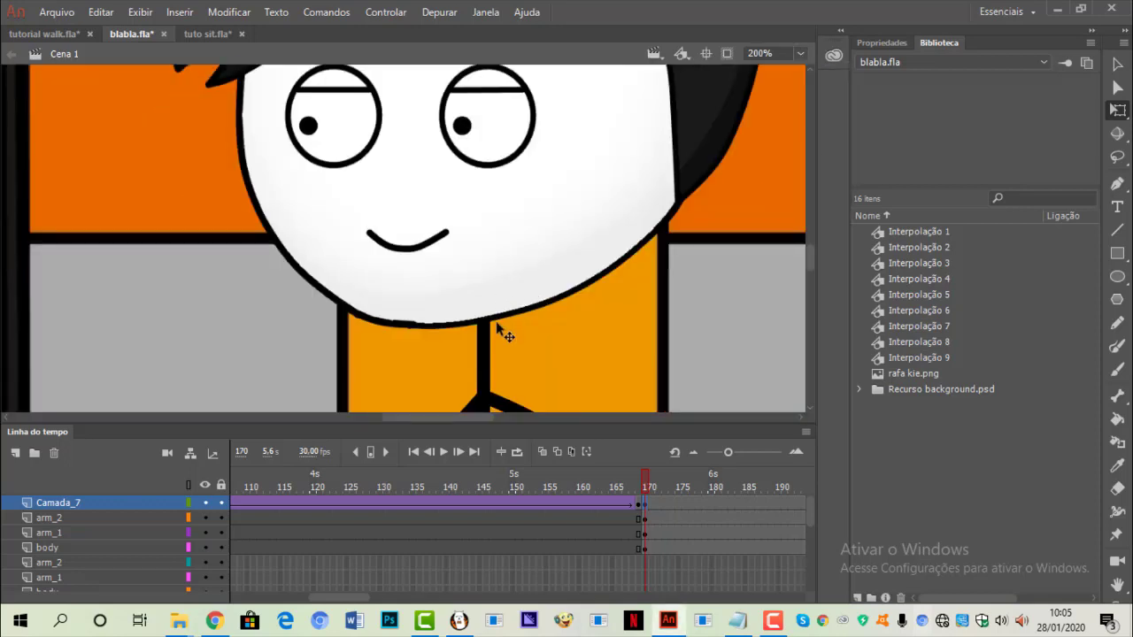
mouse_move(506, 209)
left_mouse_down()
mouse_move(514, 303)
mouse_move(506, 220)
left_mouse_up()
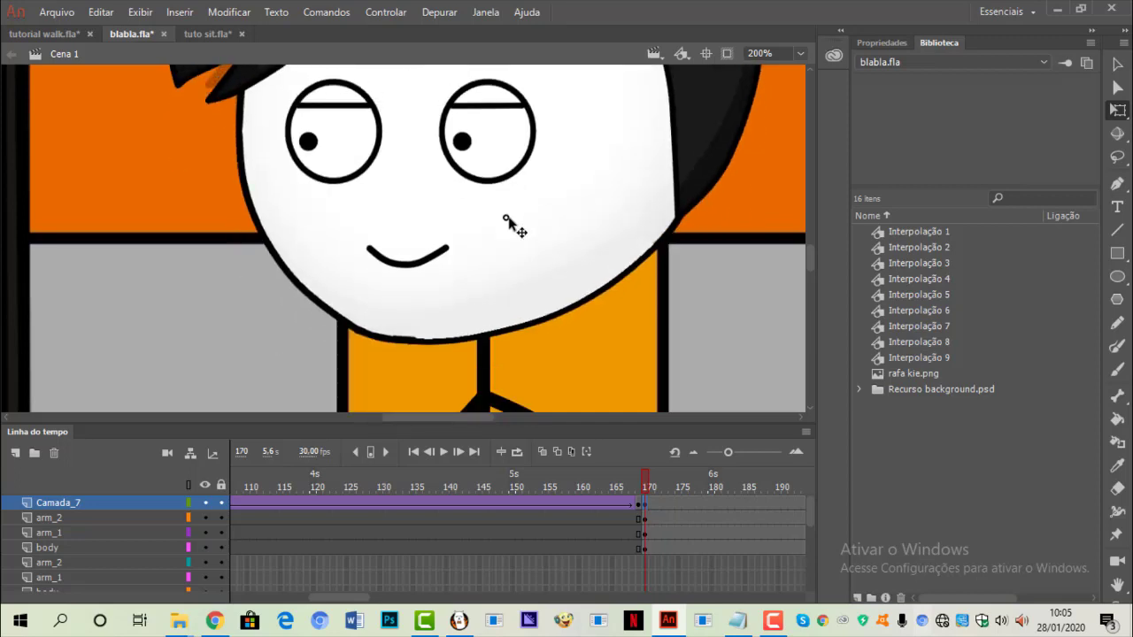
left_click(800, 55)
left_click(783, 75)
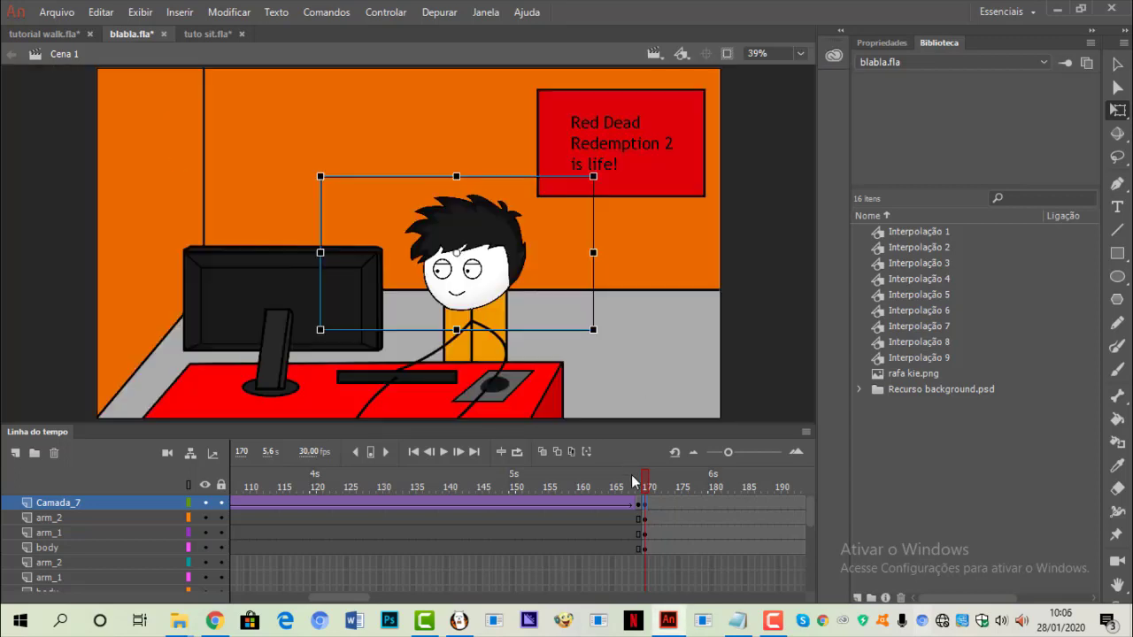
- Add a keyframe at frame 189 of Camada_7 and cut the smiling head image from it
left_click_drag(657, 474, 693, 514)
scroll(642, 505, "down", 2)
scroll(619, 509, "up", 2)
left_click(702, 504)
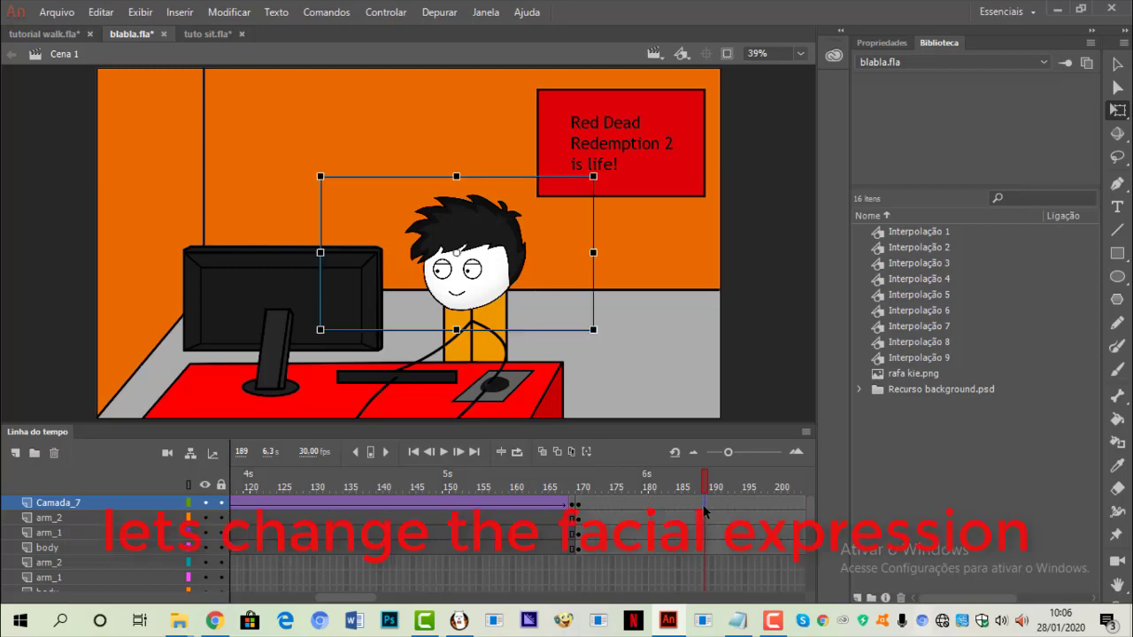
right_click(509, 274)
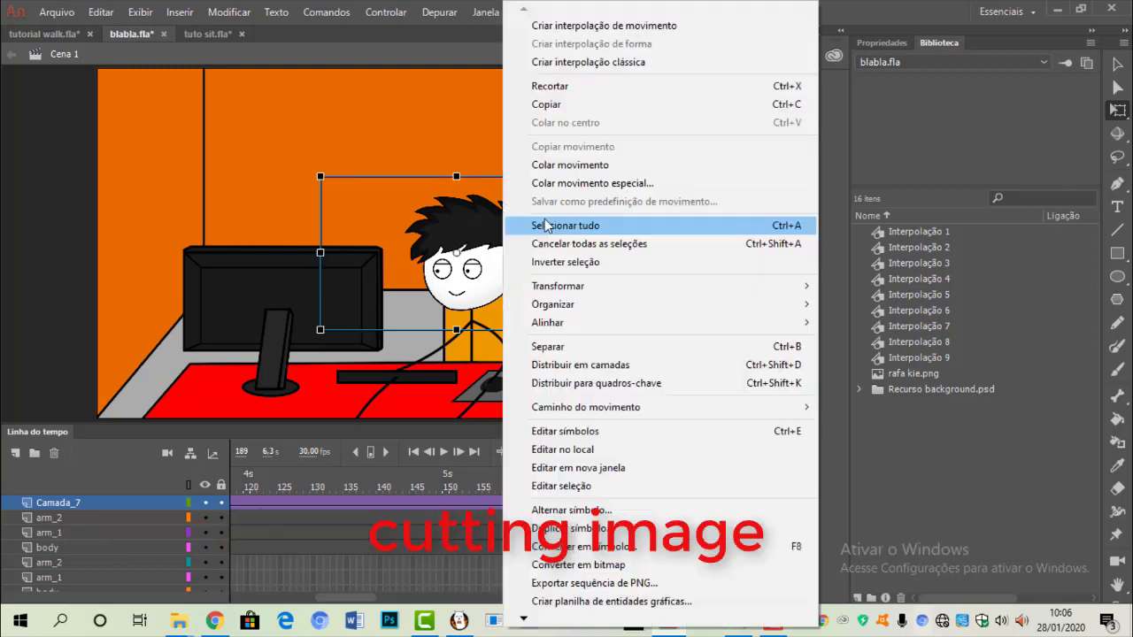
left_click(571, 86)
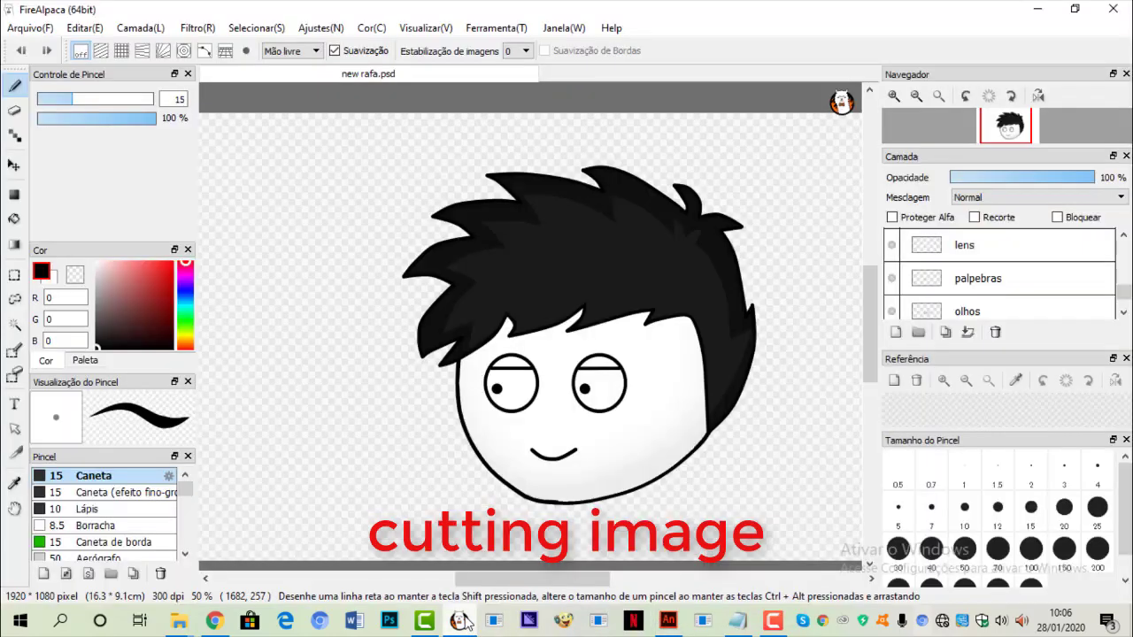
- Switch to FireAlpaca and hide the lens, palpebras and olhos layers and the smiling mouth of the head drawing
left_click(458, 619)
left_click(891, 303)
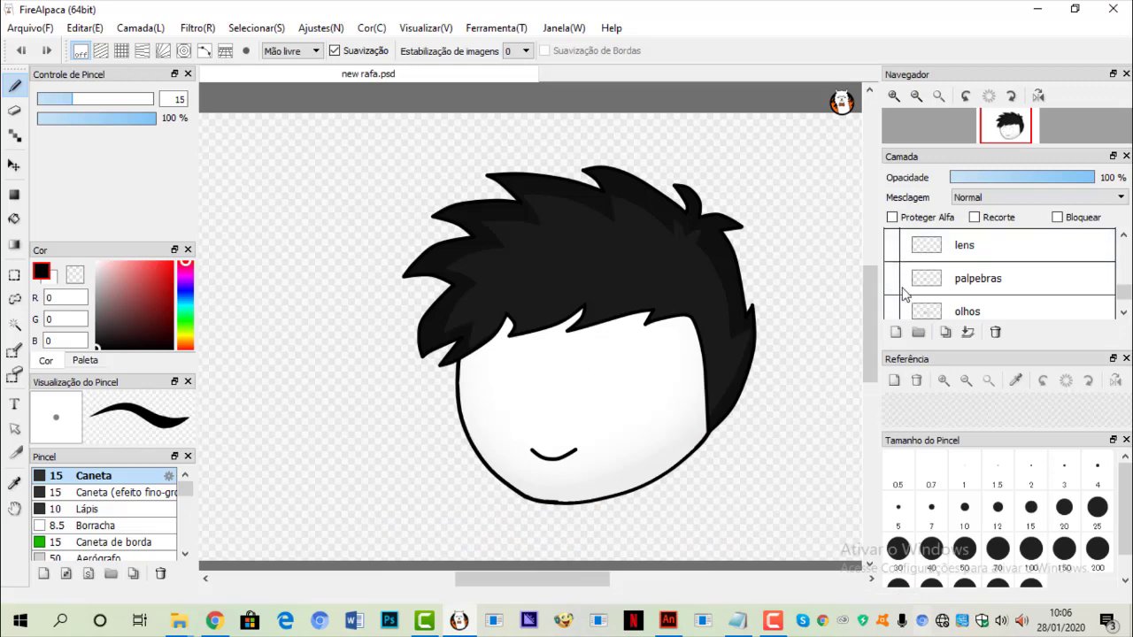
scroll(913, 276, "down", 5)
left_click(891, 258)
scroll(923, 265, "up", 8)
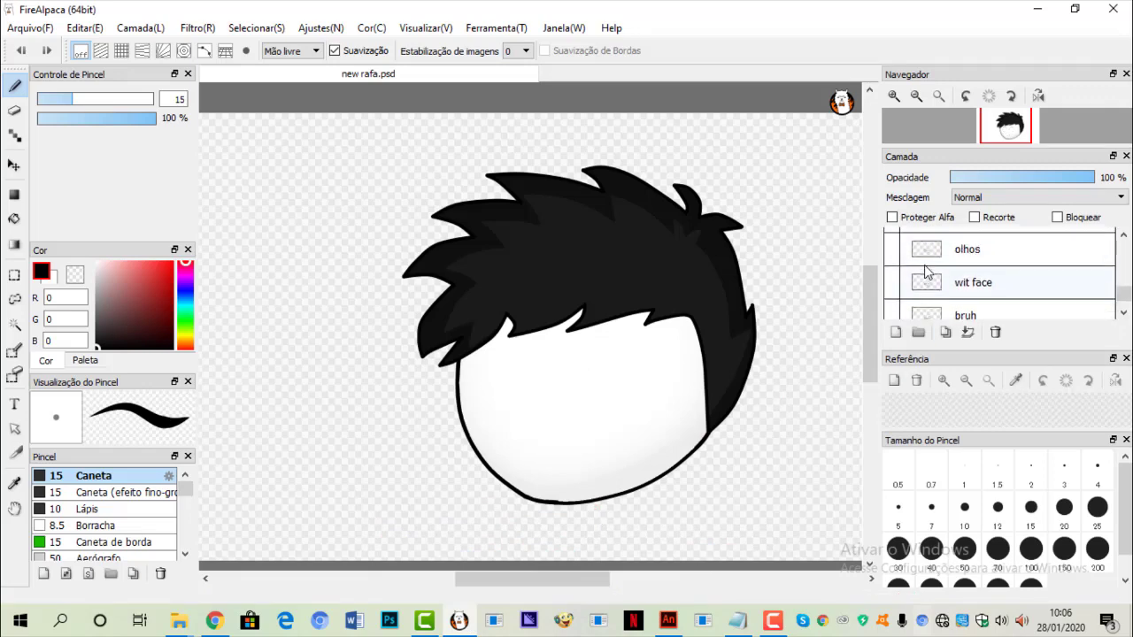
- Show the open mouth, olhos, sobrancelhas, palpebras confusas and lens confusos layers to form a confused expression
left_click(892, 281)
left_click(892, 265)
left_click(892, 236)
scroll(898, 262, "up", 1)
left_click(893, 264)
left_click(893, 264)
left_click(891, 236)
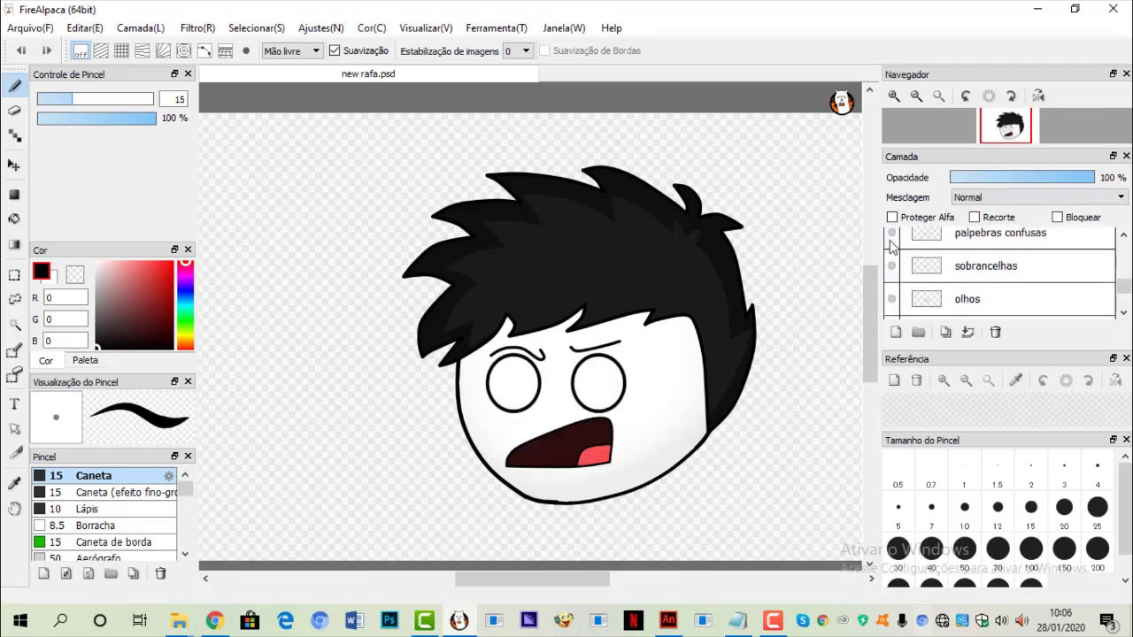
scroll(941, 234, "up", 2)
left_click(891, 265)
left_click(891, 295)
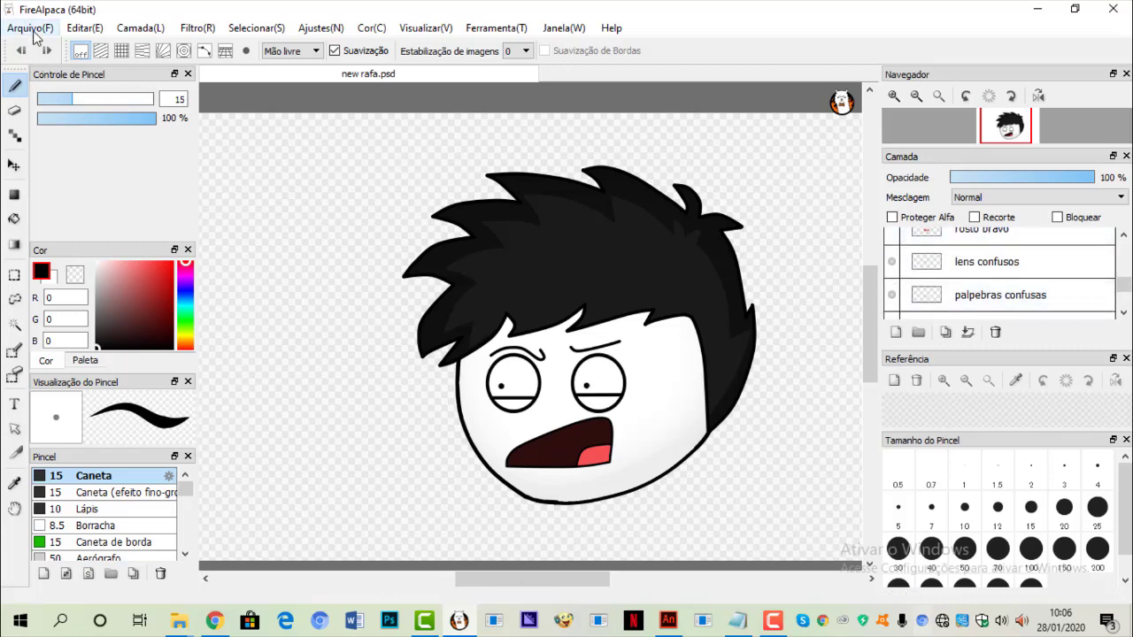
- Save the confused head as the PNG image rafa whatfak in the desktop's rafa folder, accepting the loss of layers
left_click(29, 28)
left_click(96, 174)
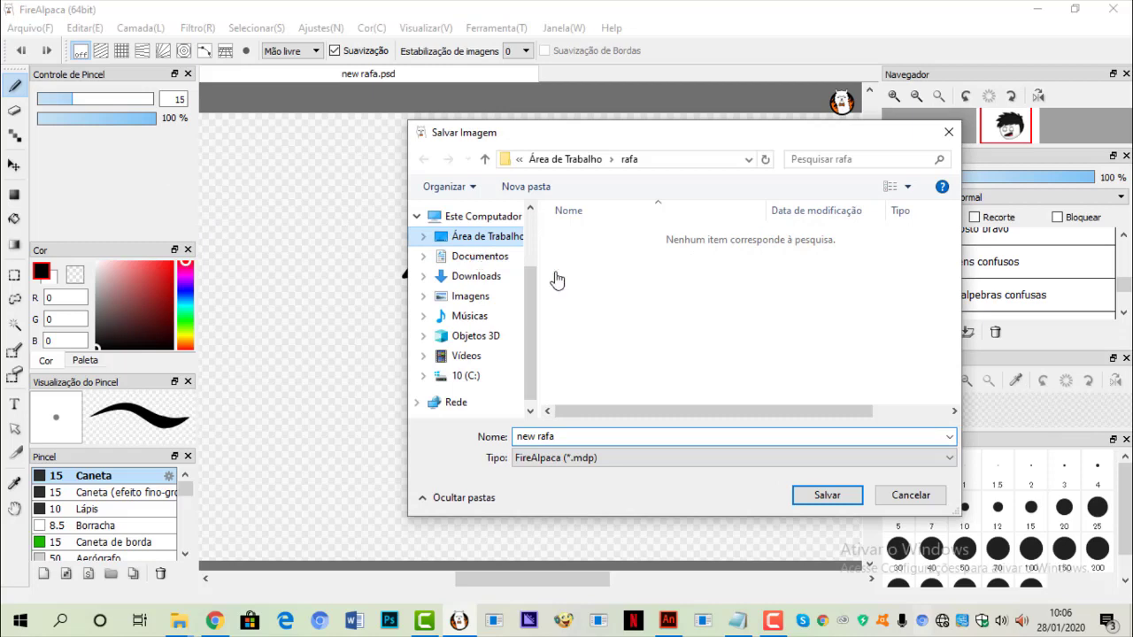
left_click(708, 262)
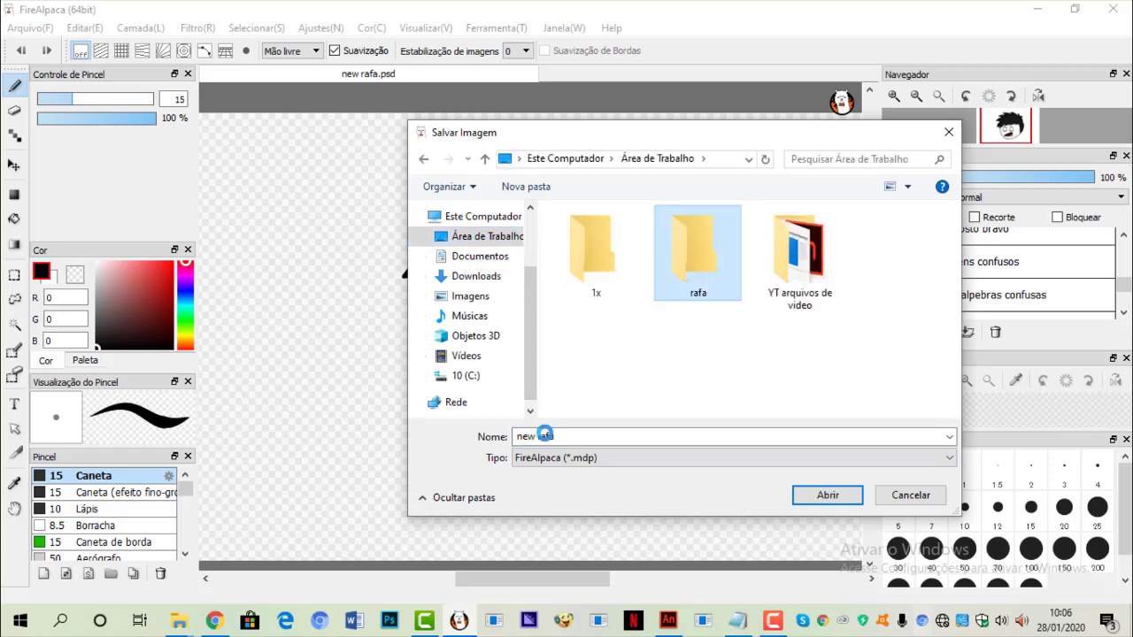
left_click(528, 435)
type("rafa wh")
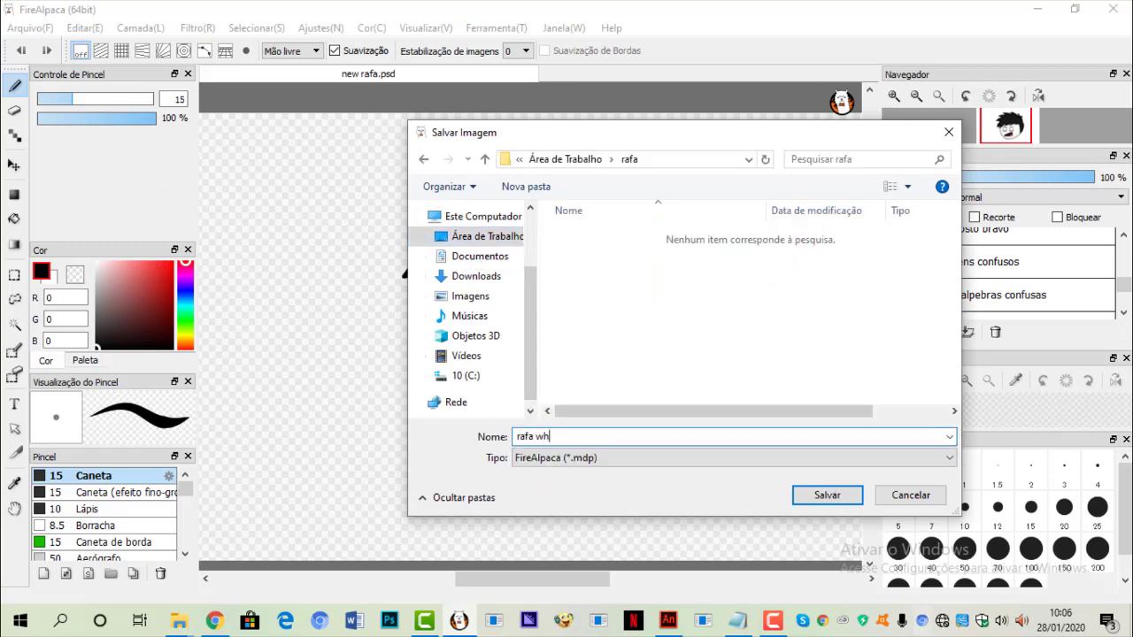
type("atfak")
left_click(627, 459)
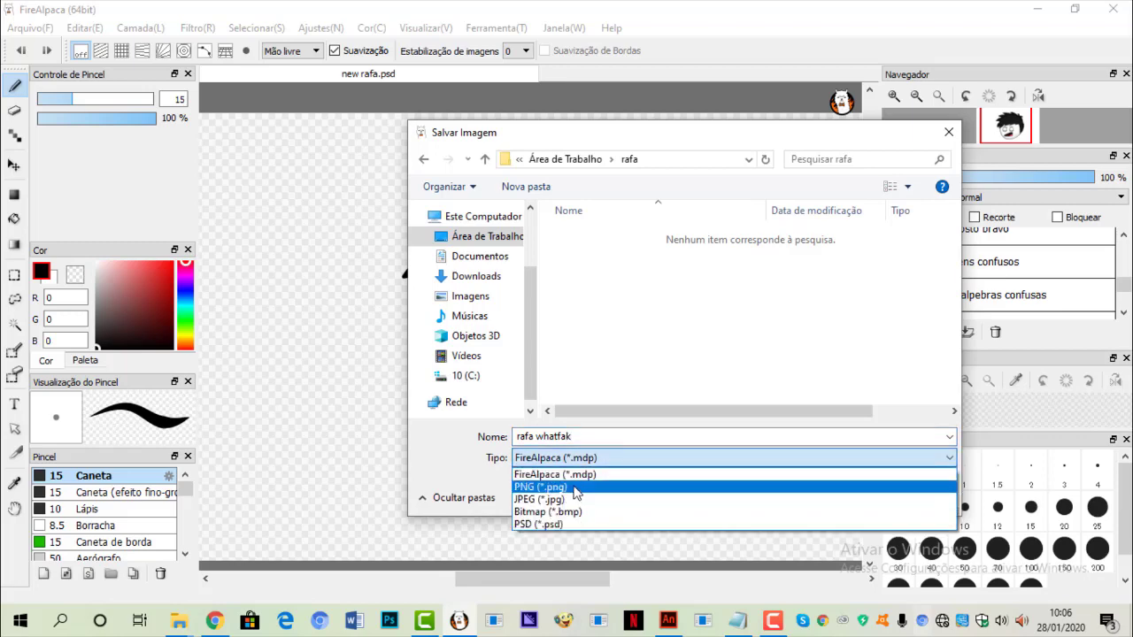
left_click(574, 489)
left_click(827, 495)
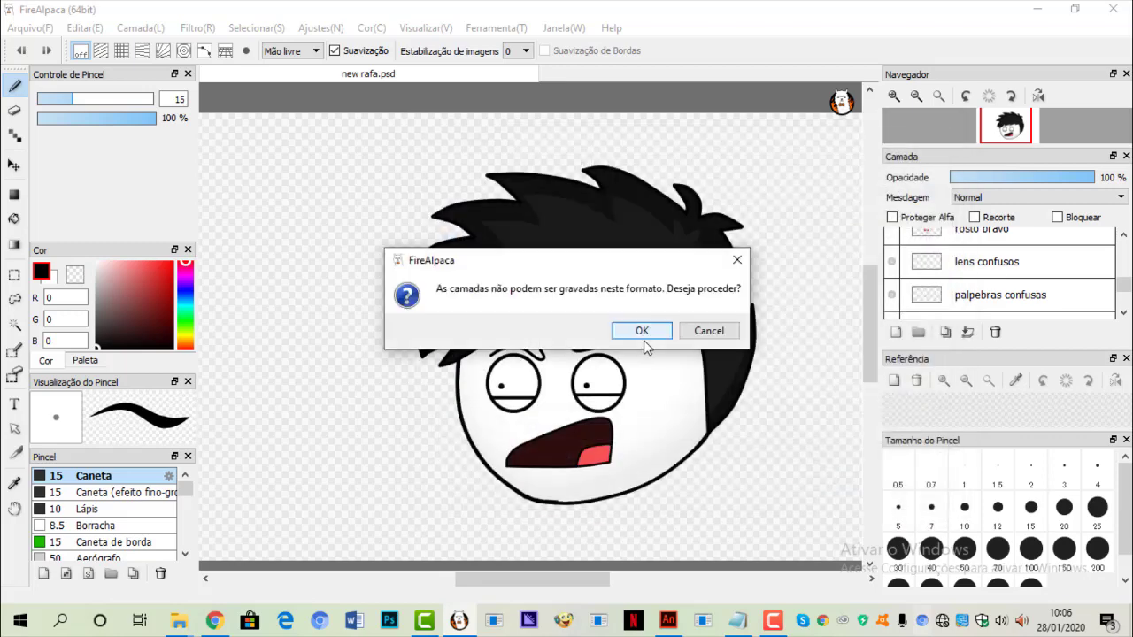
left_click(644, 334)
left_click(614, 358)
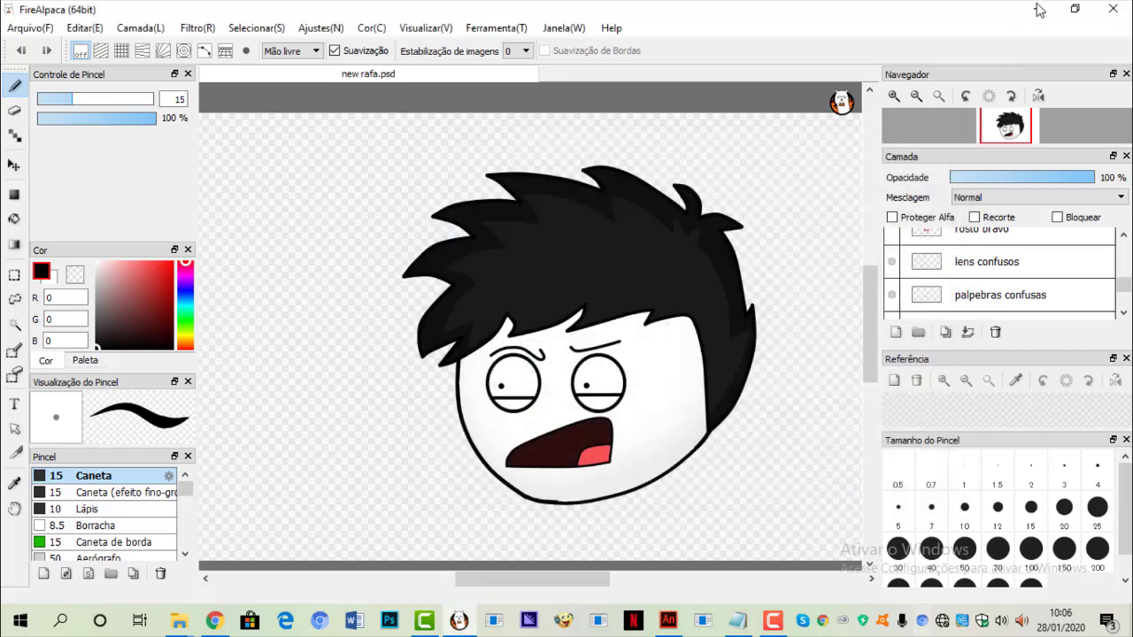
- Return to Animate and import rafa whatfak from the rafa folder onto the stage at frame 189 of Camada_7
left_click(1039, 11)
mouse_move(178, 620)
left_click(270, 544)
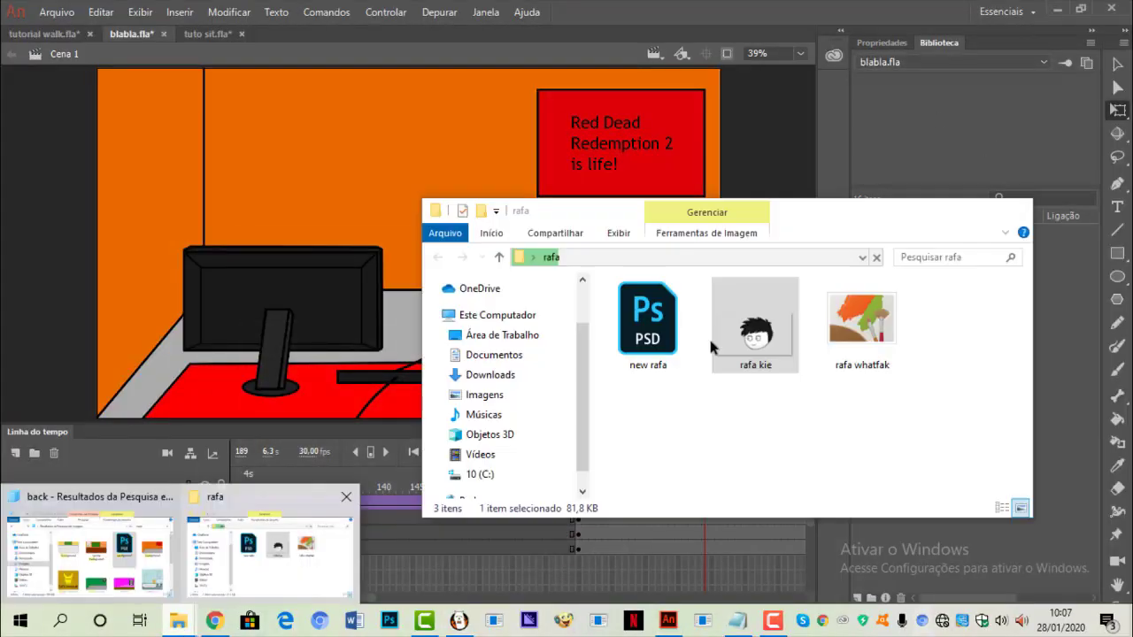
left_click_drag(861, 323, 308, 213)
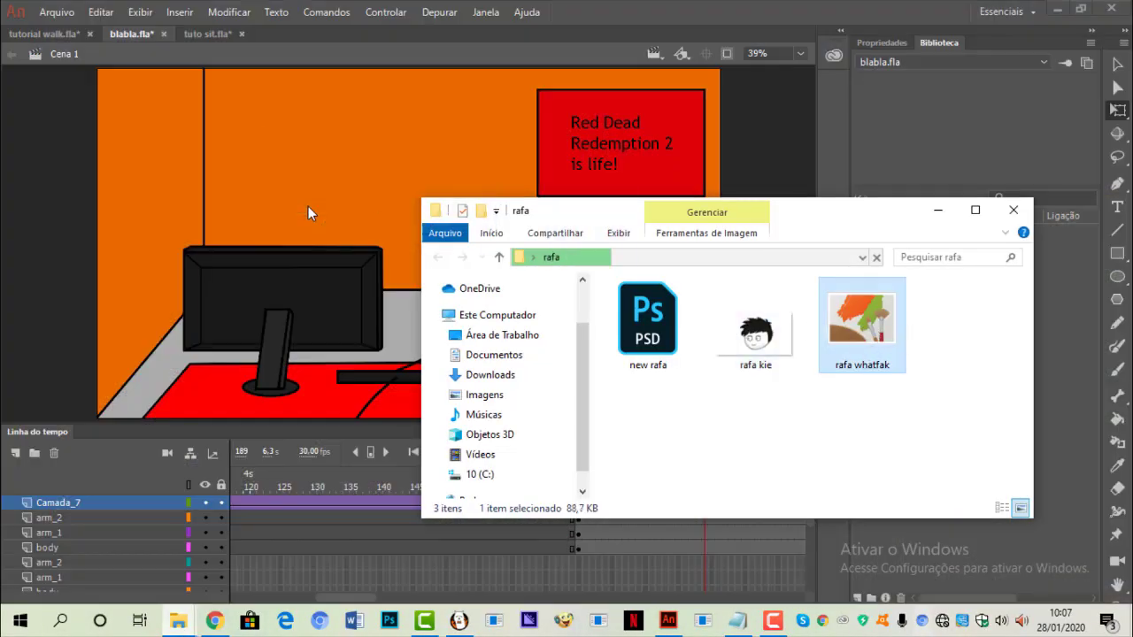
left_click(705, 502)
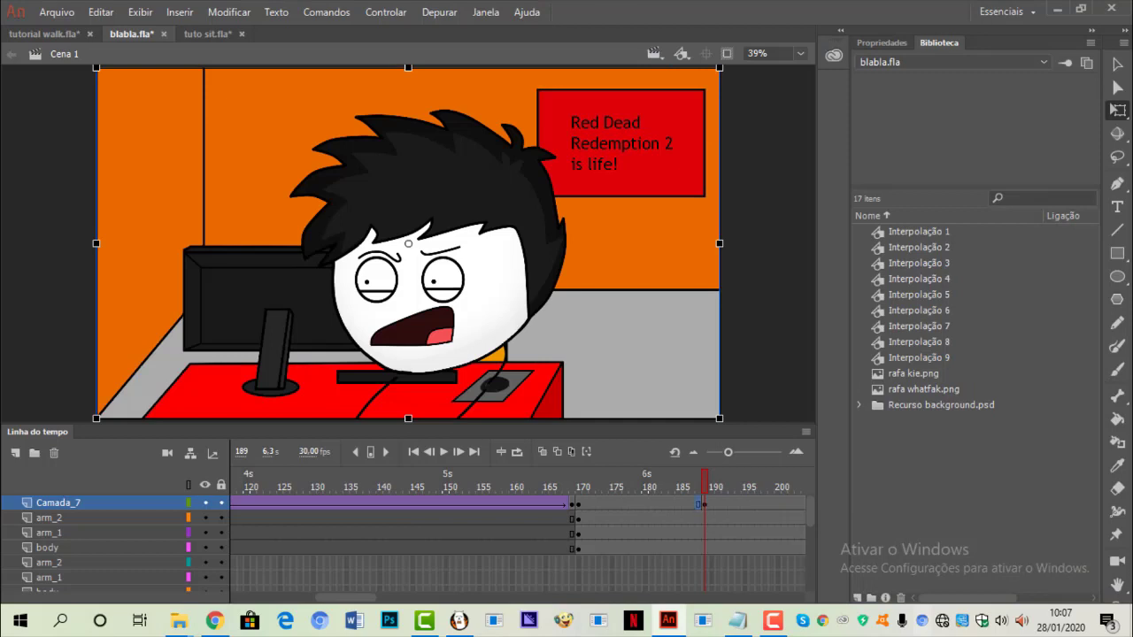
- Copy the smiling head's width value at frame 188 and select the confused head's keyframe at frame 189
left_click(892, 42)
key("comma")
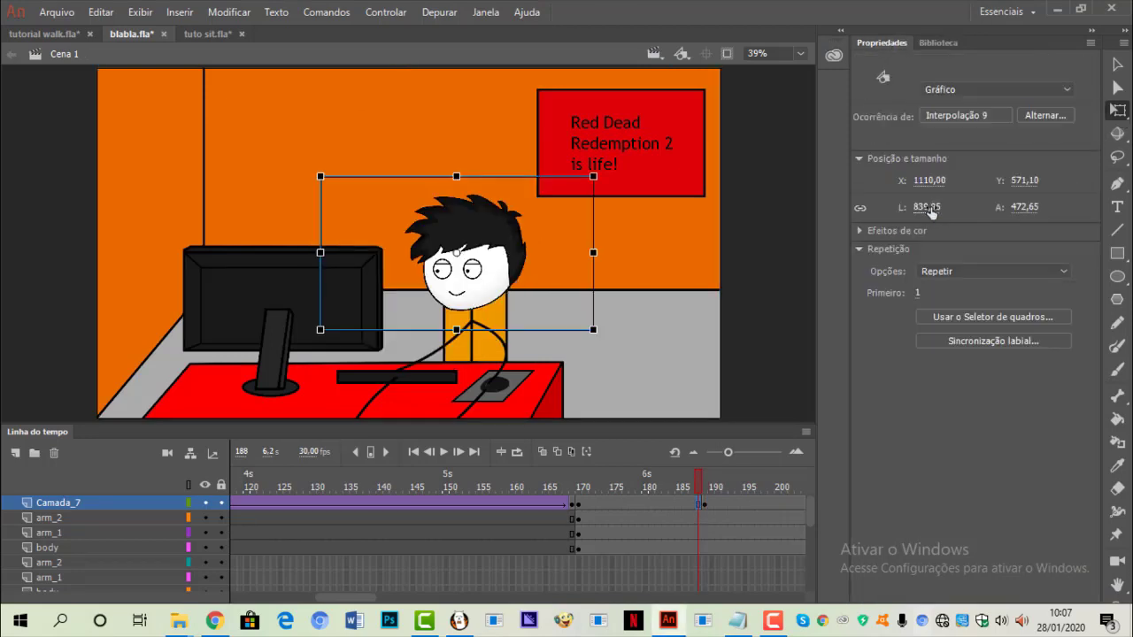
left_click(925, 208)
key("ctrl+c")
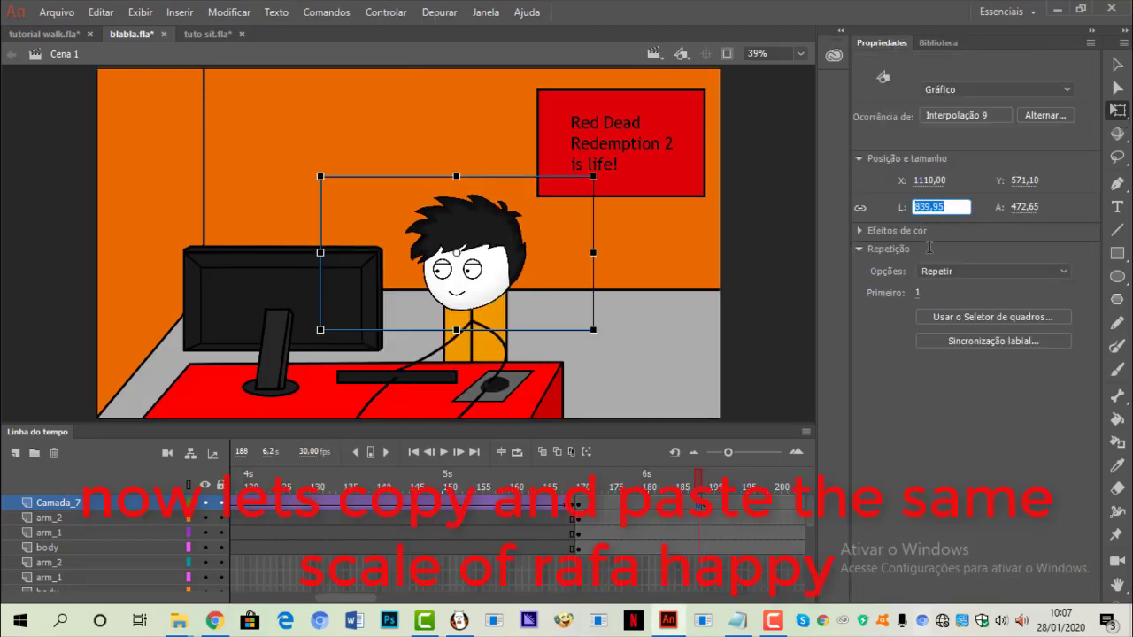
right_click(930, 208)
left_click(912, 265)
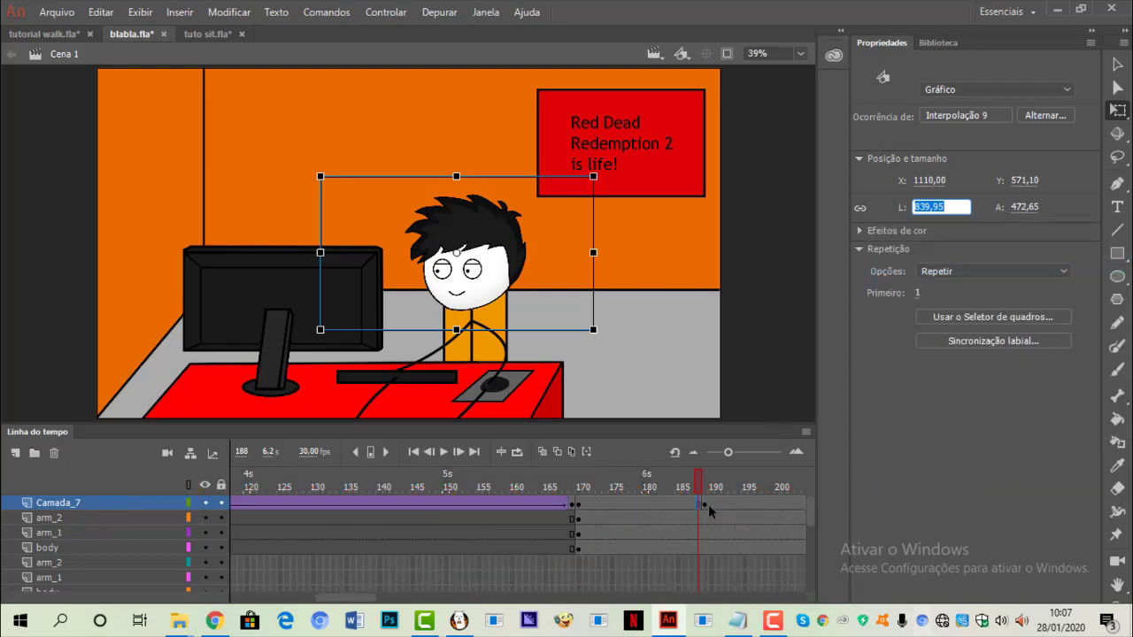
left_click(702, 504)
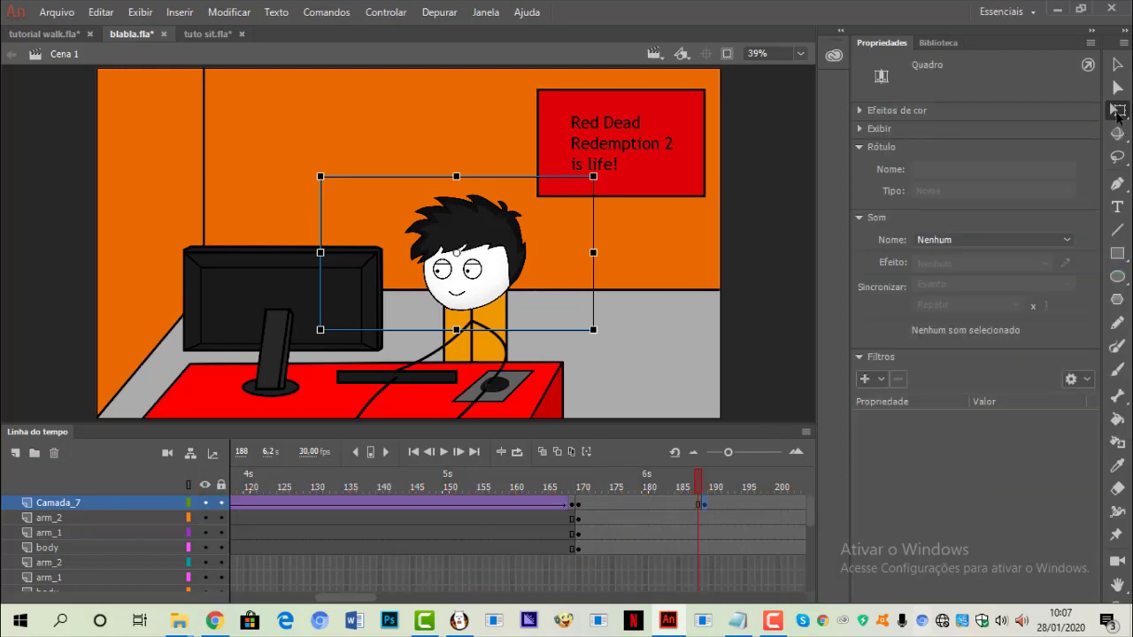
- Resize the confused head at frame 189 to a width of 839,95 and a height of 472,65
left_click(1118, 110)
key(".")
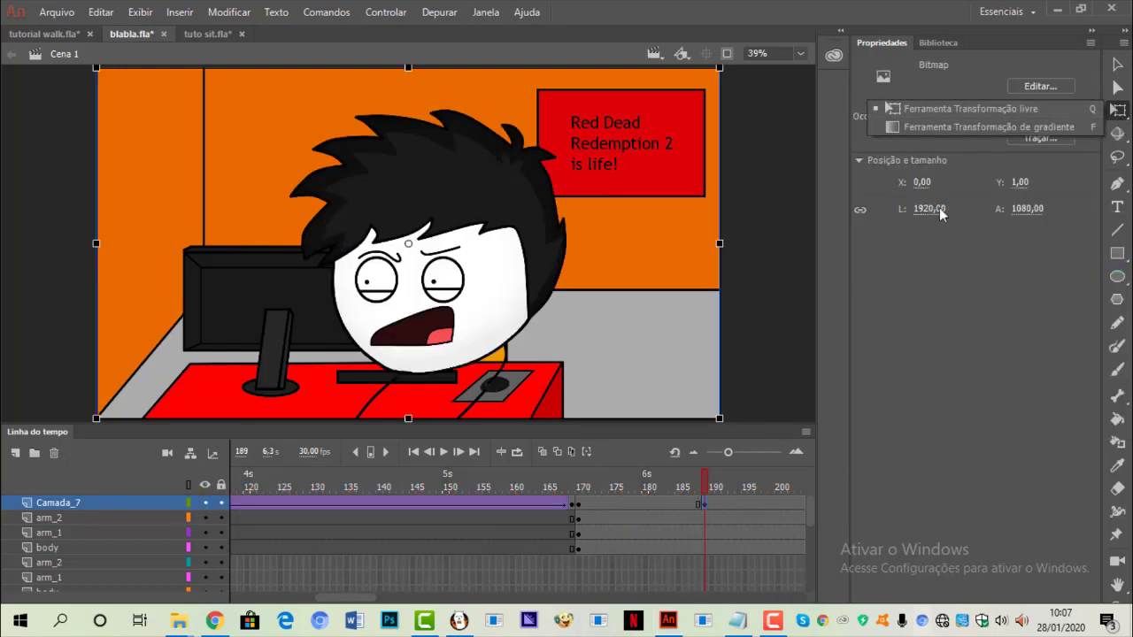
left_click(926, 206)
key("ctrl+v")
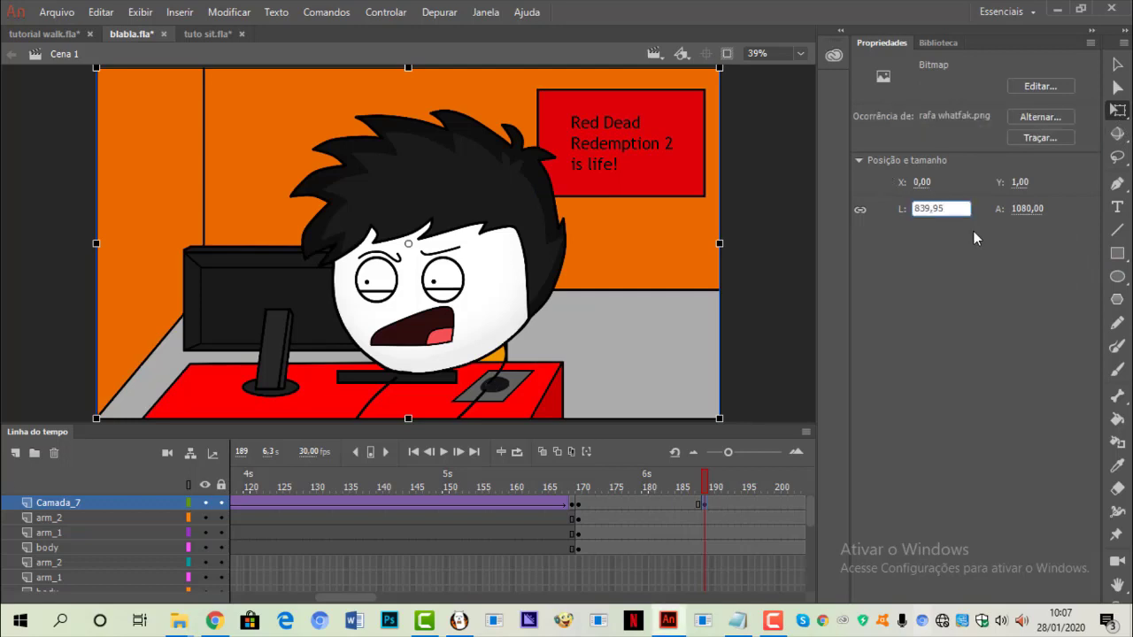
left_click(1031, 208)
type("472,65")
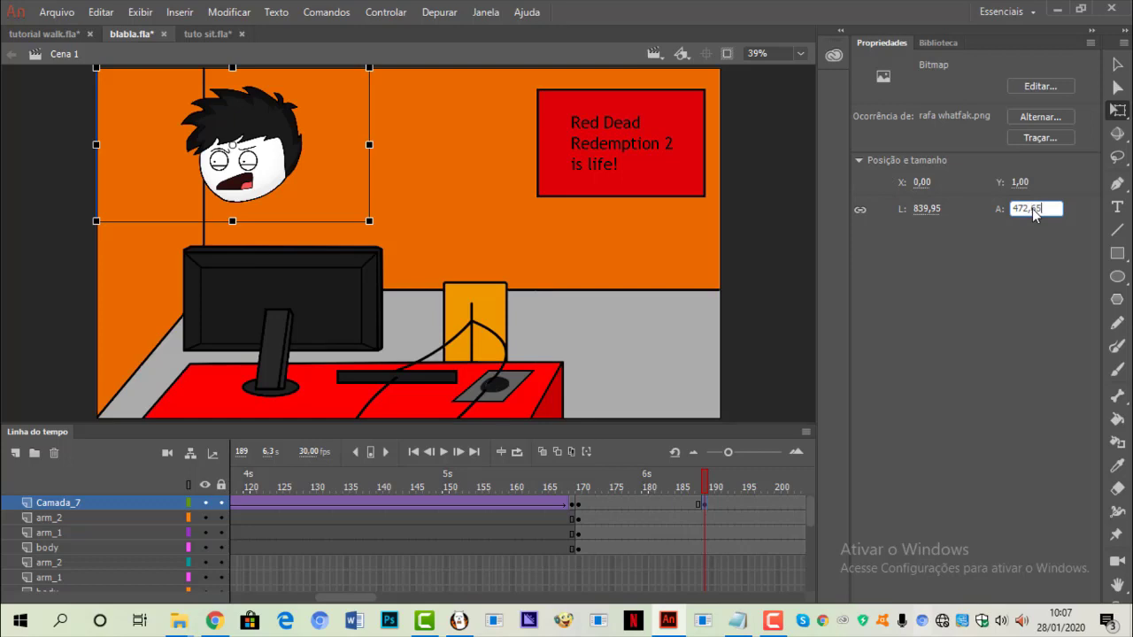
key("Return")
- Move the confused head onto the body at about X 694 and Y 338, comparing its placement with the smiling head at frame 188
left_click_drag(254, 184, 513, 310)
left_click(697, 485)
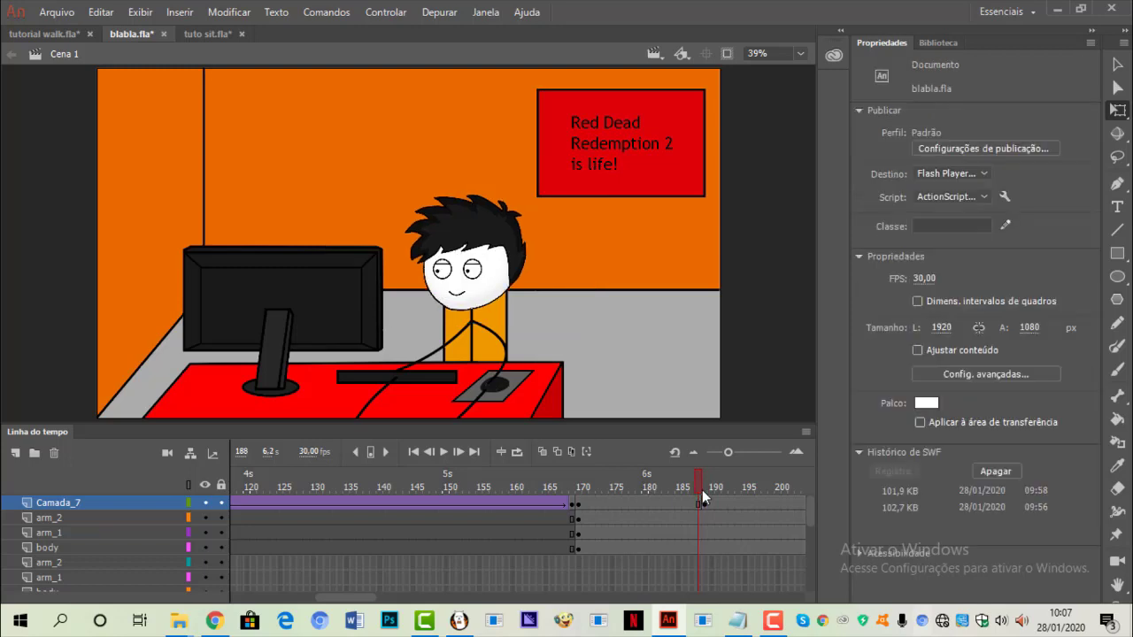
left_click(702, 490)
left_click(699, 504)
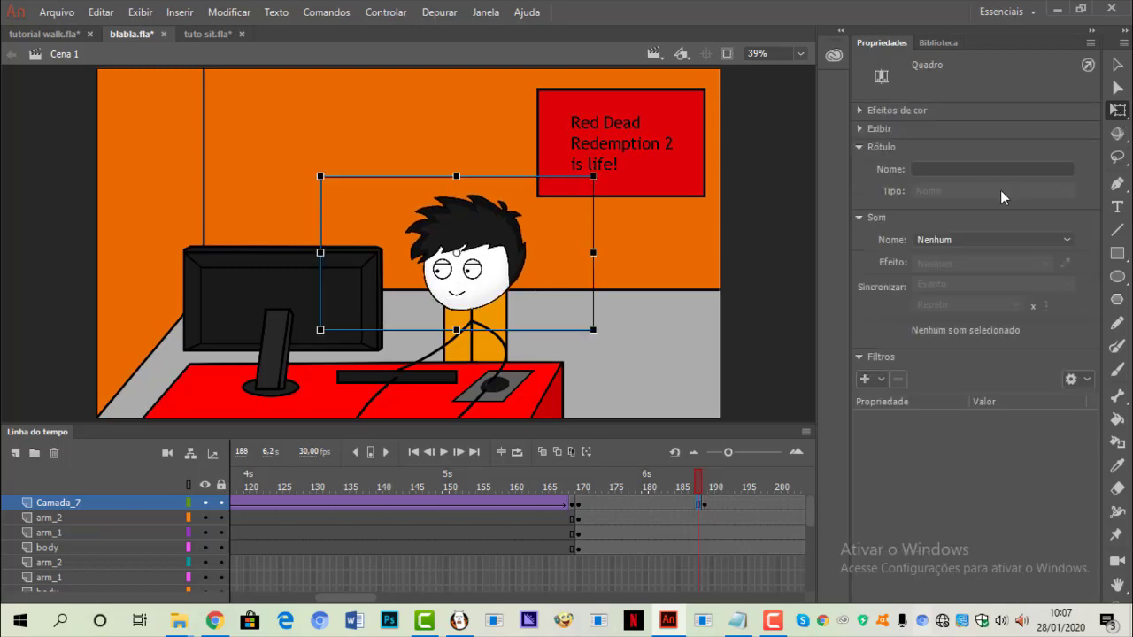
left_click(701, 507)
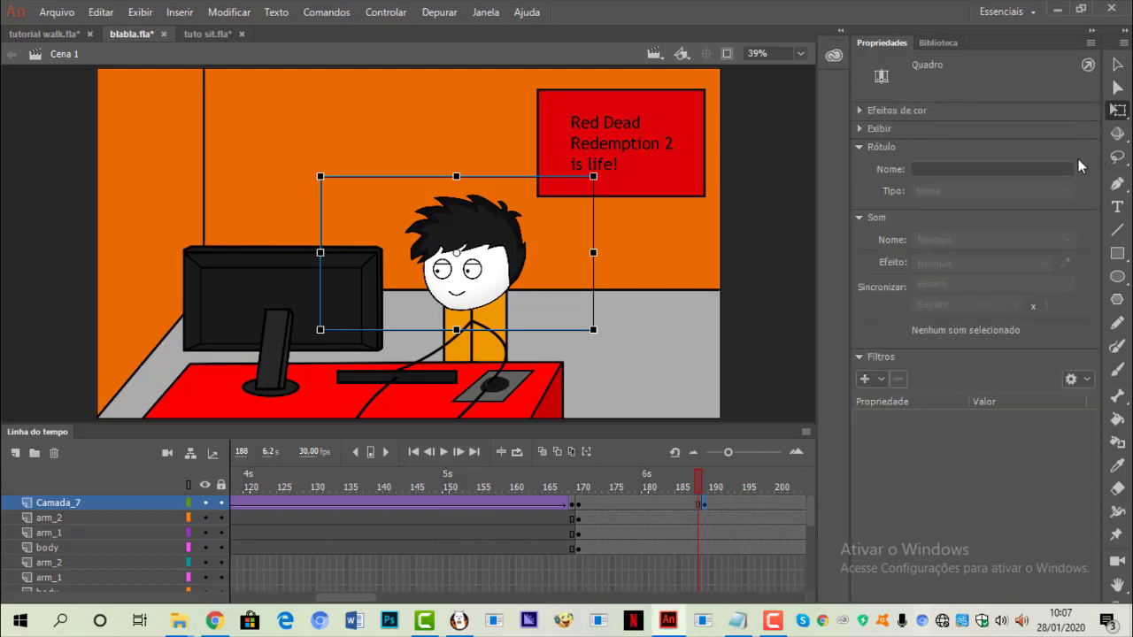
key(".")
left_click_drag(1032, 182, 1000, 181)
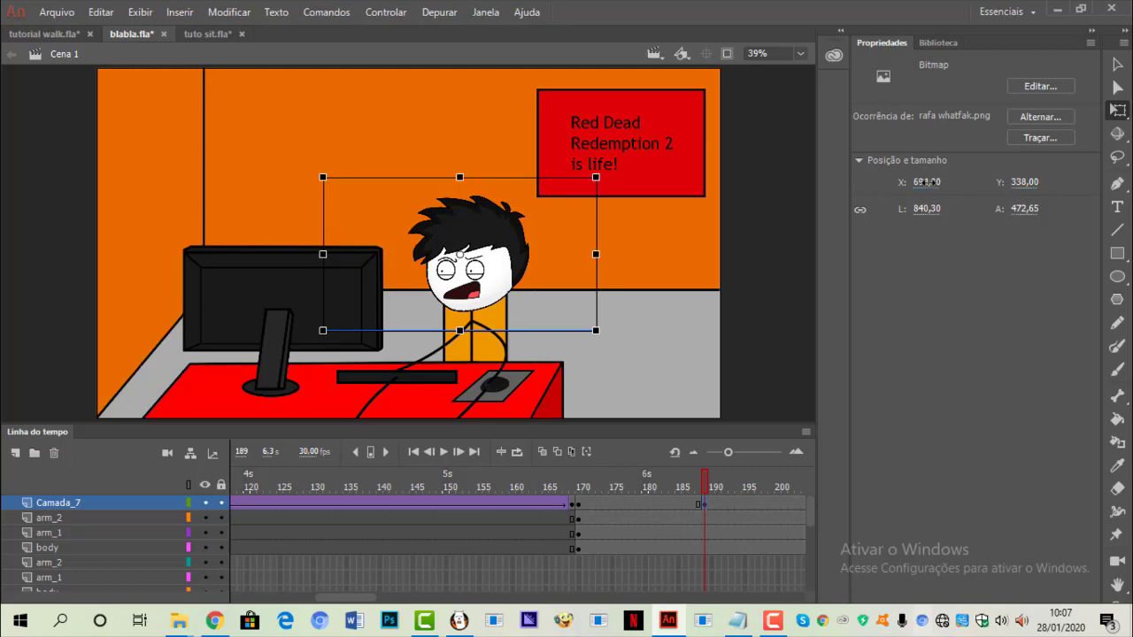
left_click_drag(924, 181, 921, 182)
left_click(698, 487)
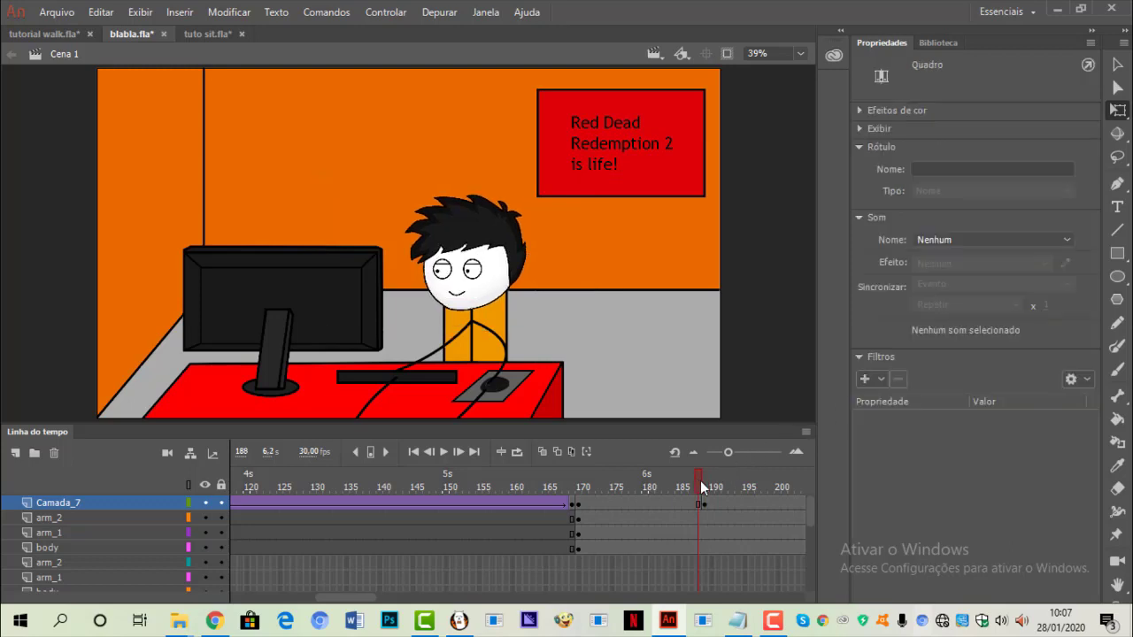
left_click(706, 485)
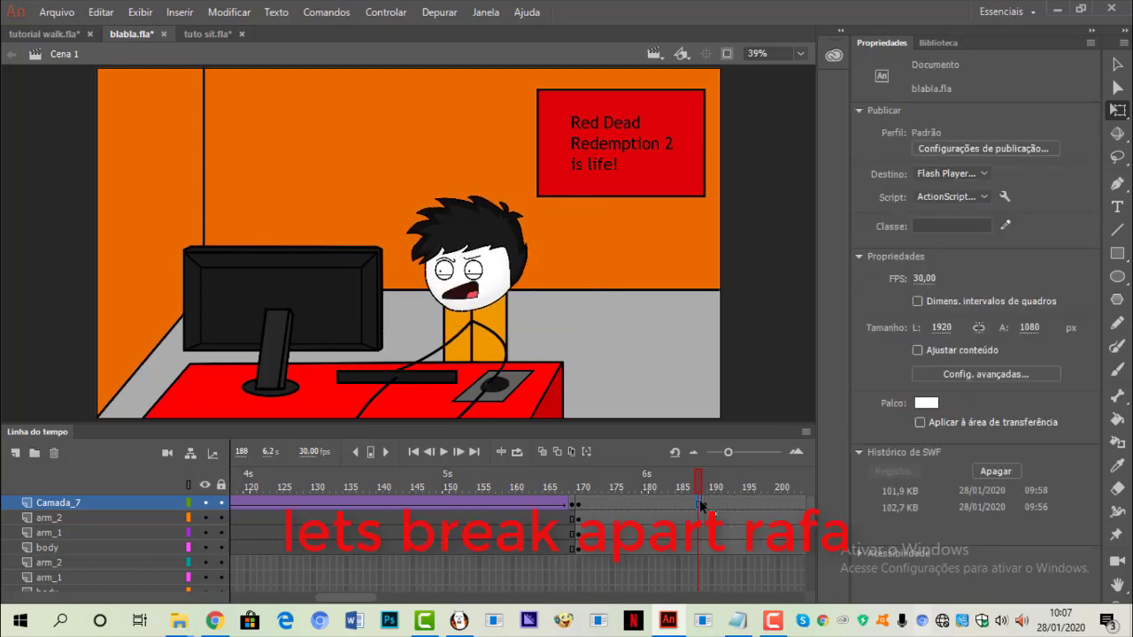
- Select the smiling head at frame 188 and copy its X position value
right_click(700, 504)
left_click(454, 273)
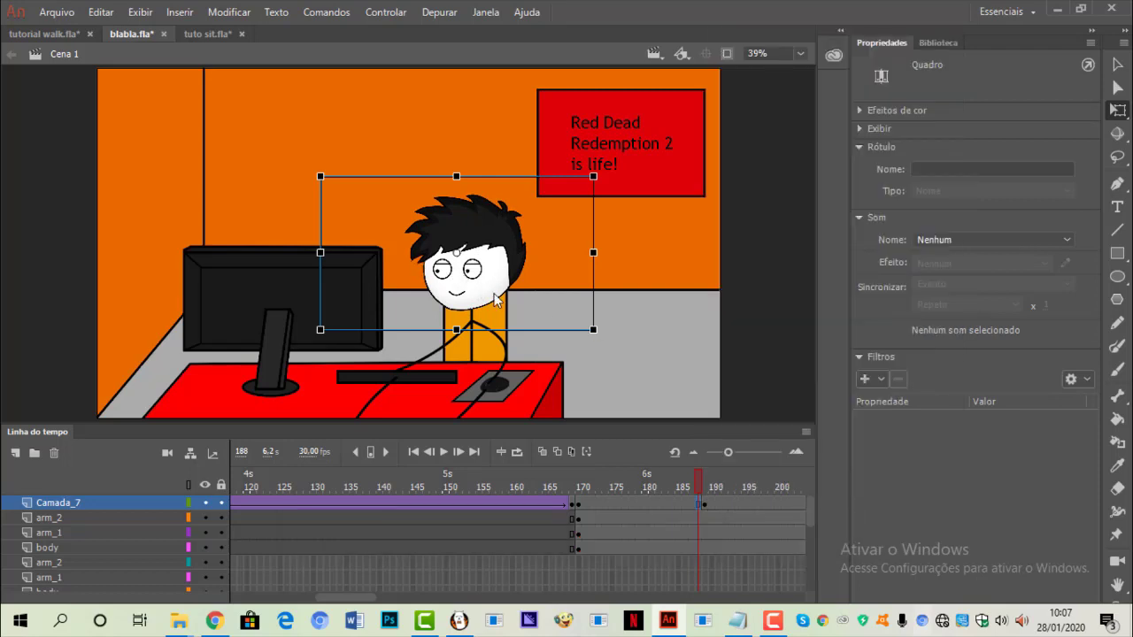
right_click(447, 271)
left_click(507, 347)
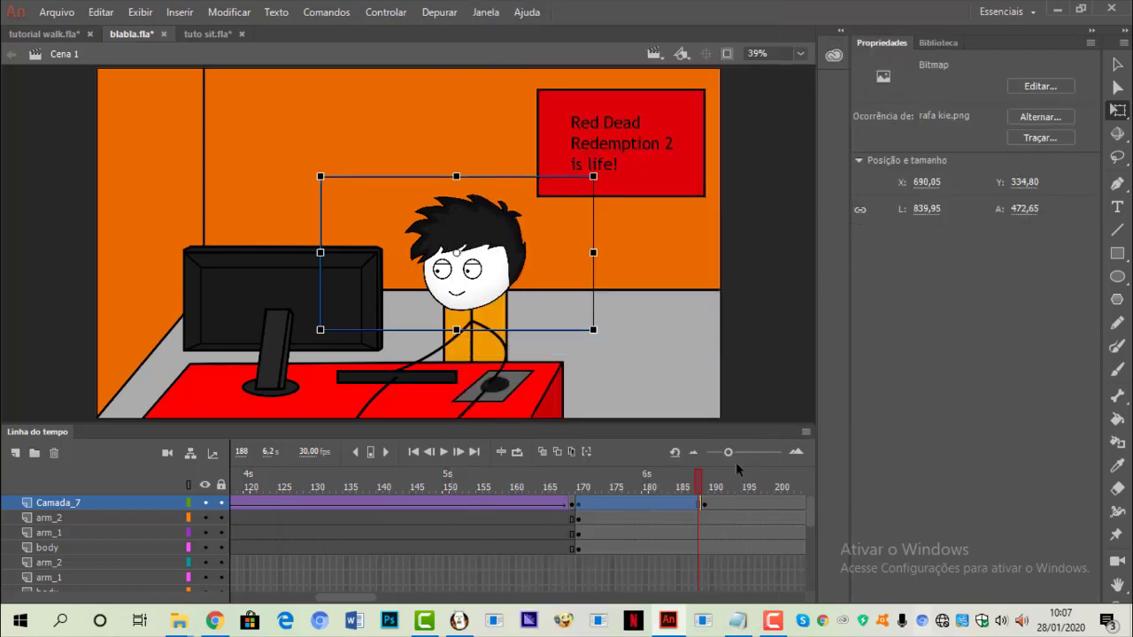
left_click(924, 181)
right_click(929, 182)
left_click(936, 234)
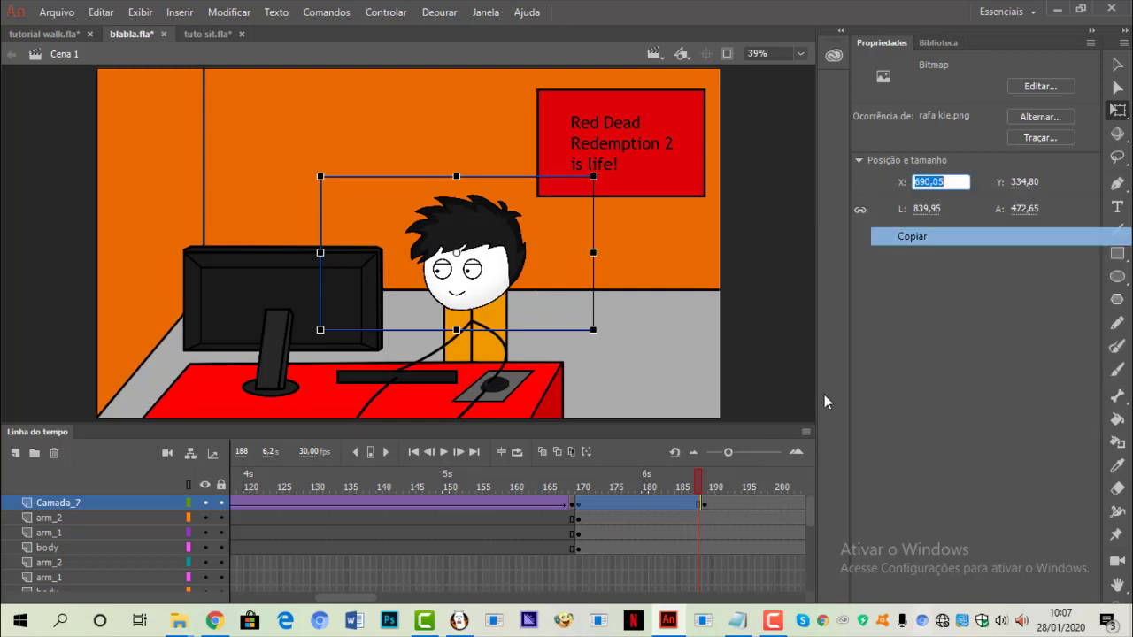
- Set the confused head's position at frame 189 to X 690 and Y 335
left_click(707, 504)
left_click(1117, 110)
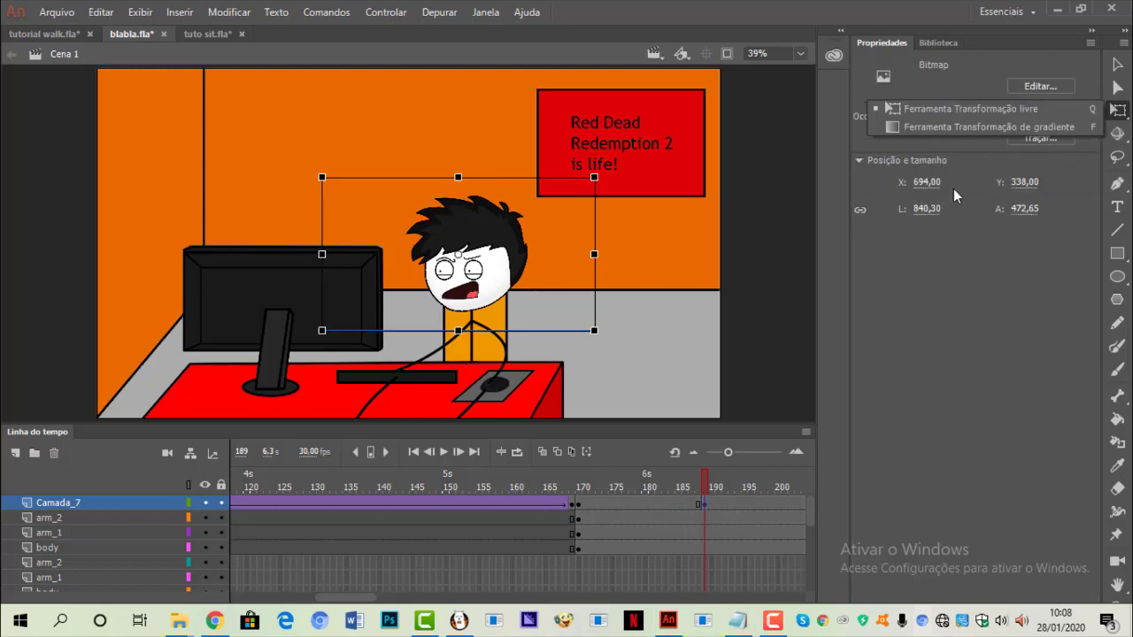
left_click(924, 180)
left_click(924, 182)
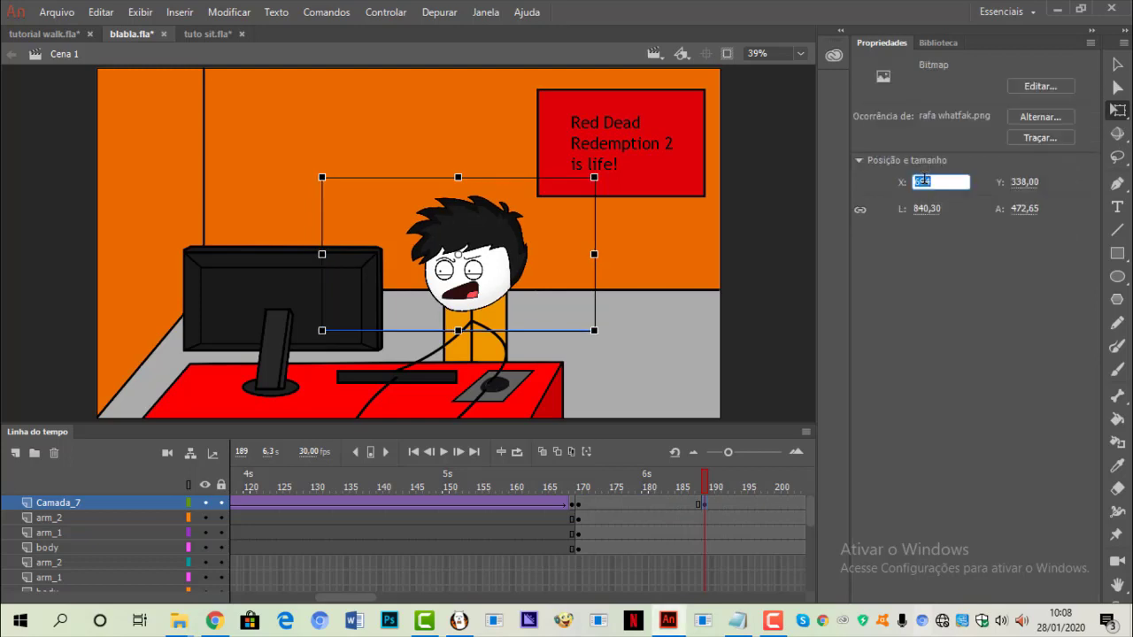
left_click(1032, 182)
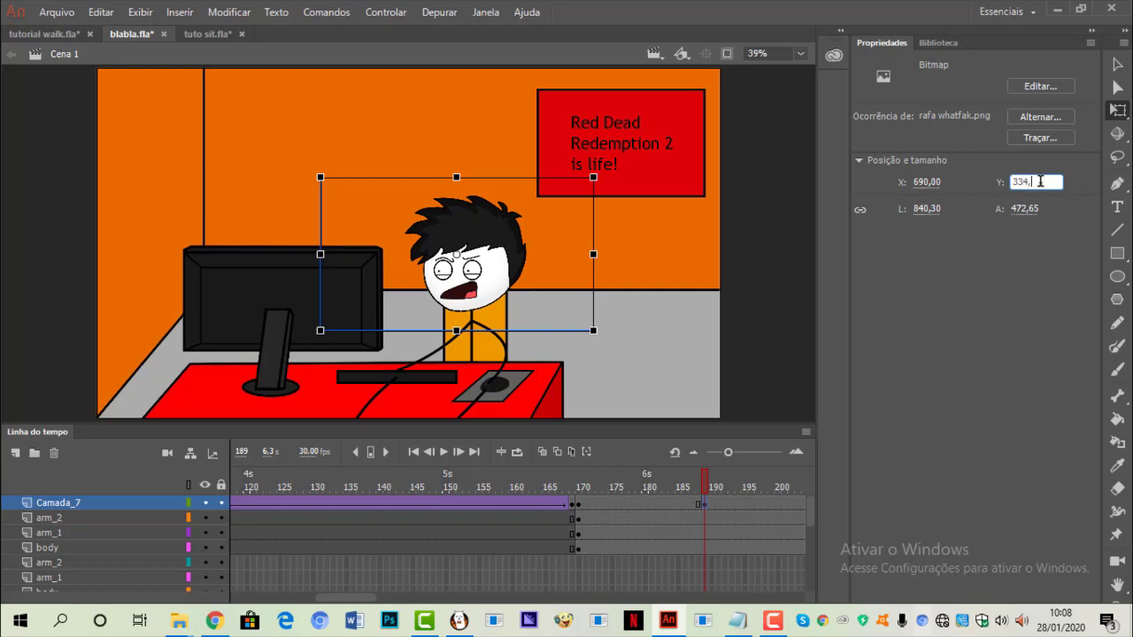
key("Return")
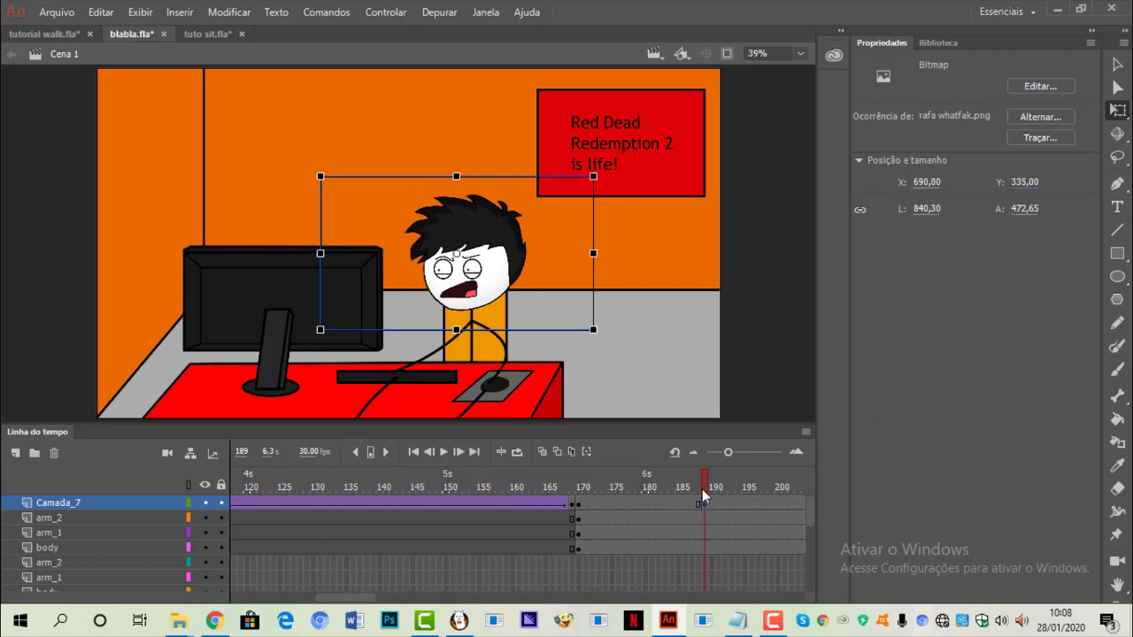
- Play the animation from frame 188 and clear the smiling head's keyframe at frame 213 of Camada_7
left_click(701, 489)
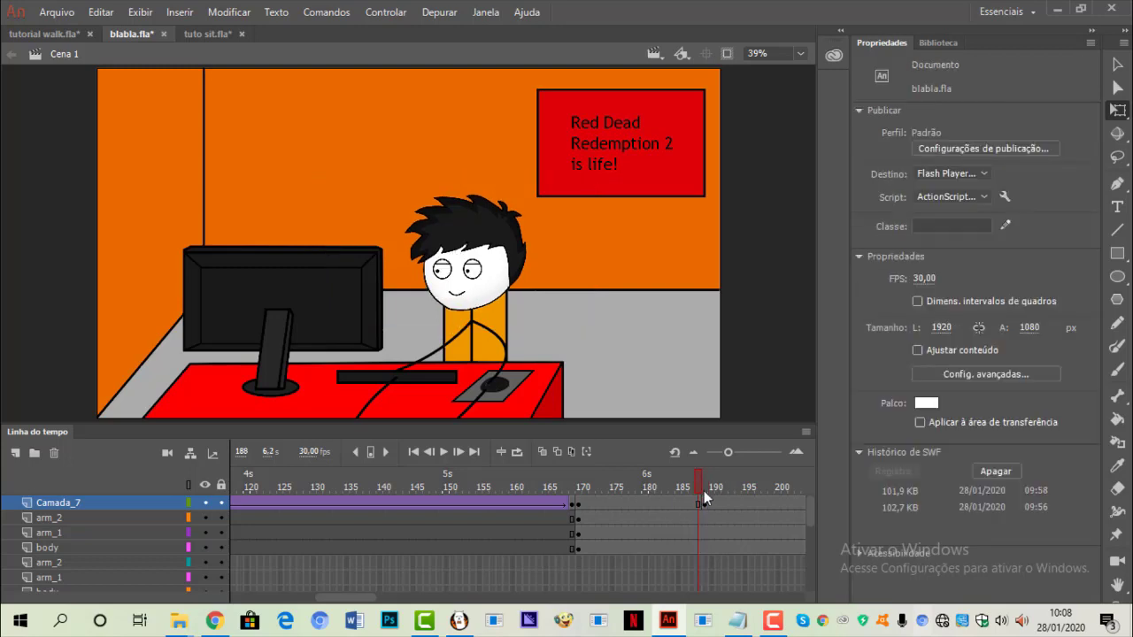
left_click(446, 453)
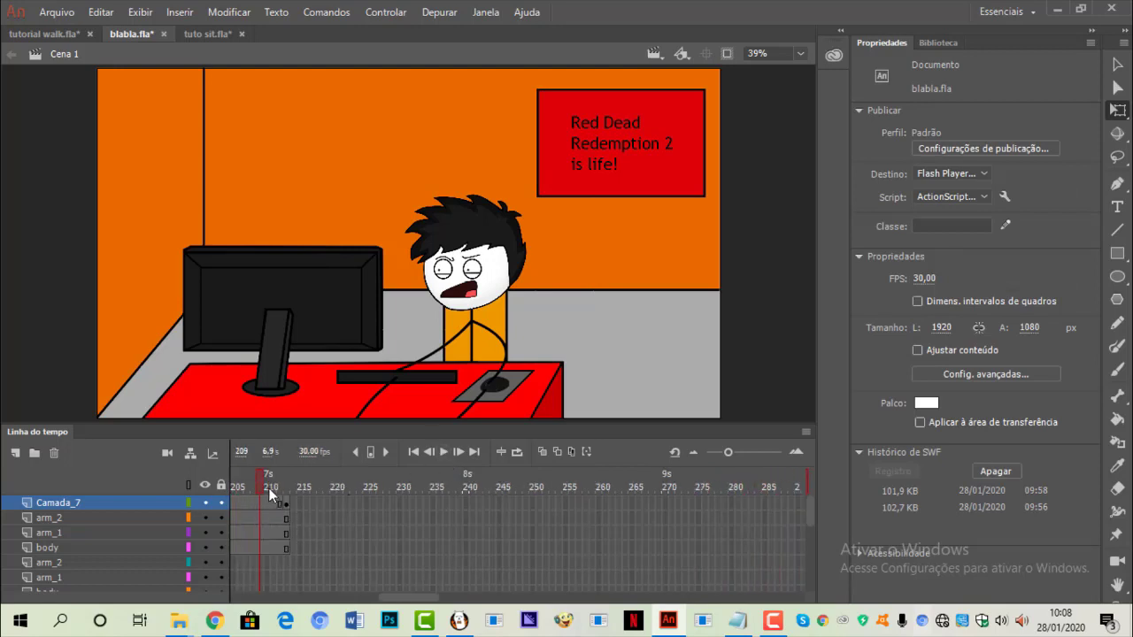
left_click_drag(268, 488, 296, 485)
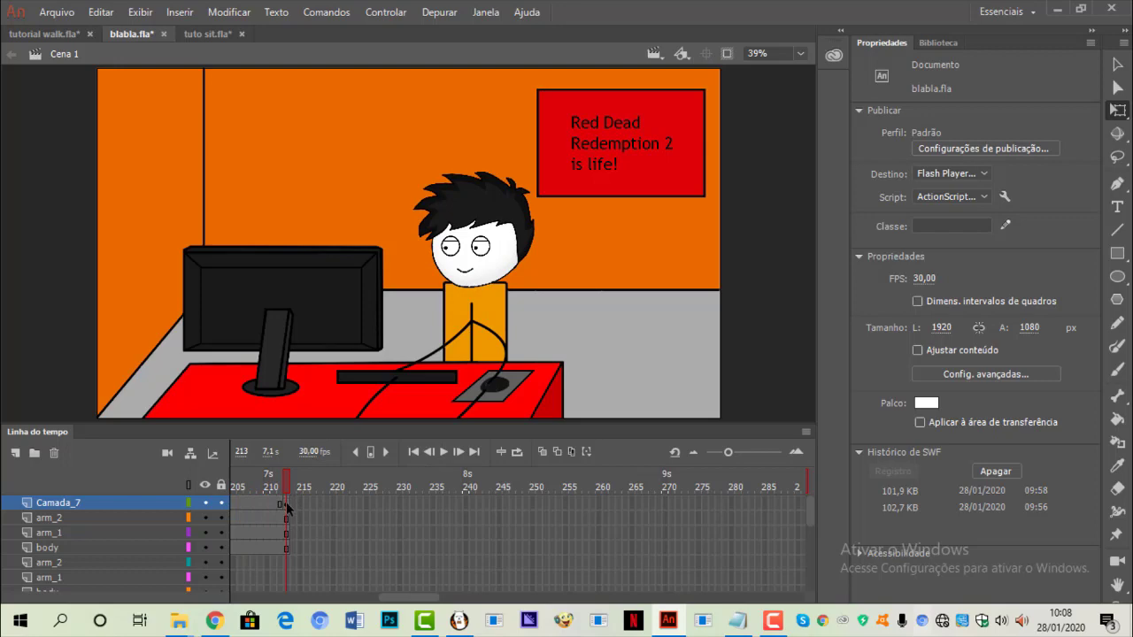
right_click(285, 502)
left_click(354, 193)
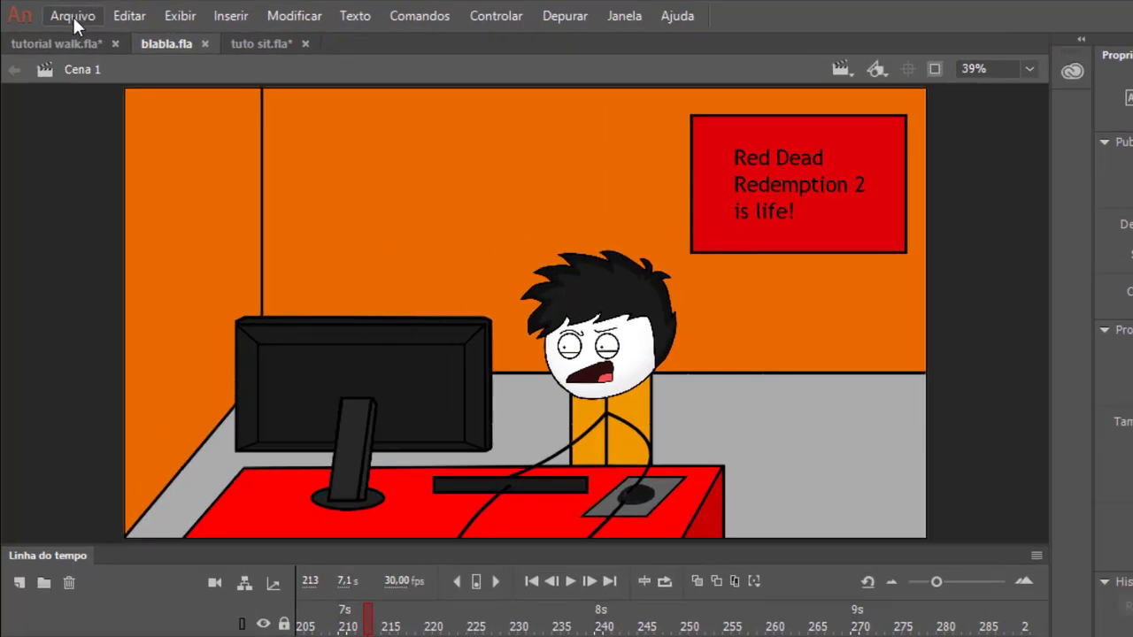
- Export the animation as the 1920 x 1080 video blabla.mov in the Videos folder, converting it in Adobe Media Encoder
left_click(57, 11)
mouse_move(234, 440)
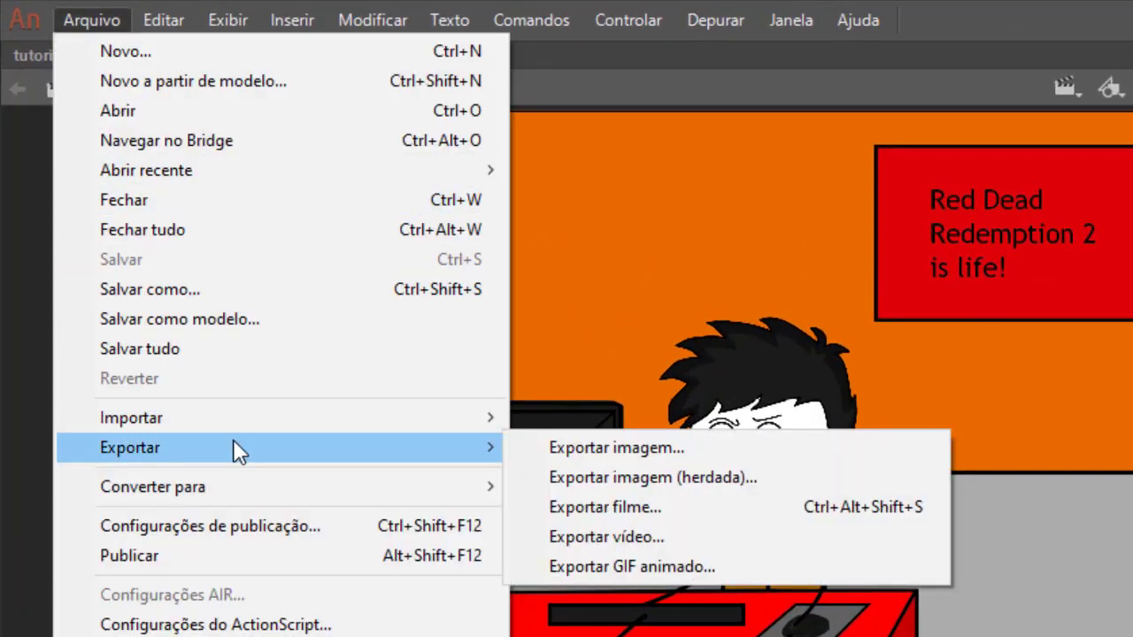
left_click(682, 541)
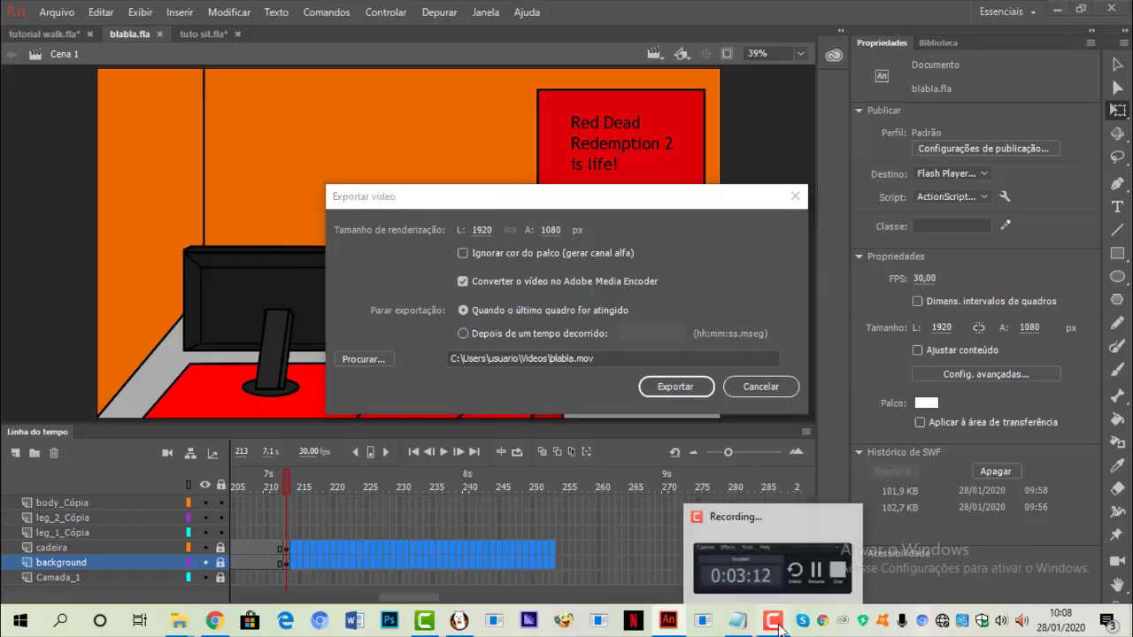
left_click(775, 624)
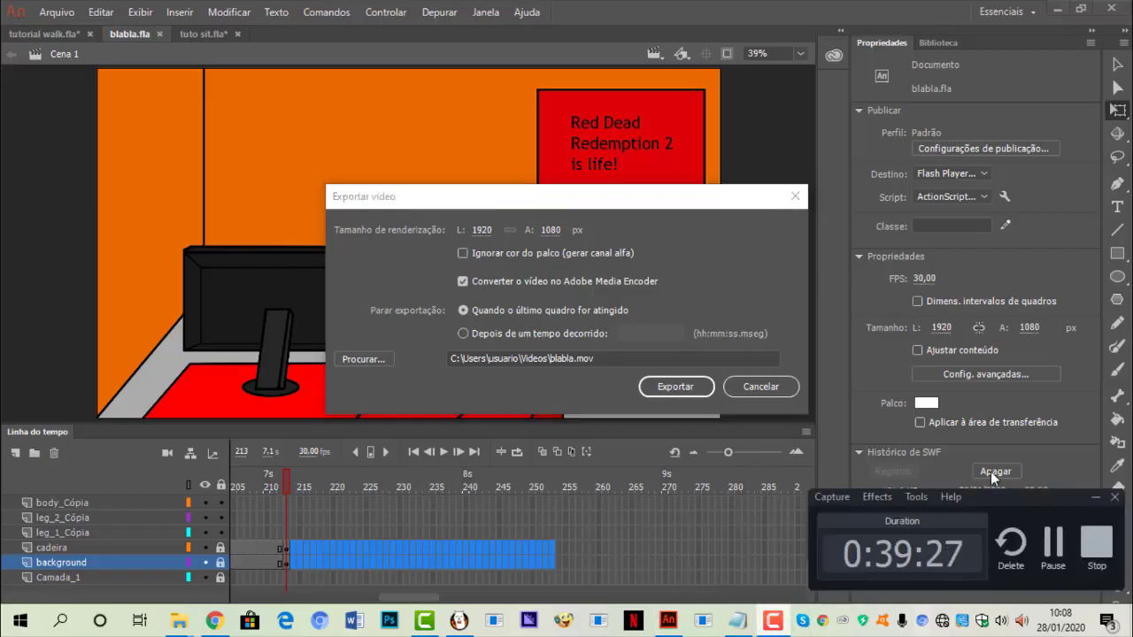
left_click(844, 323)
left_click(1095, 499)
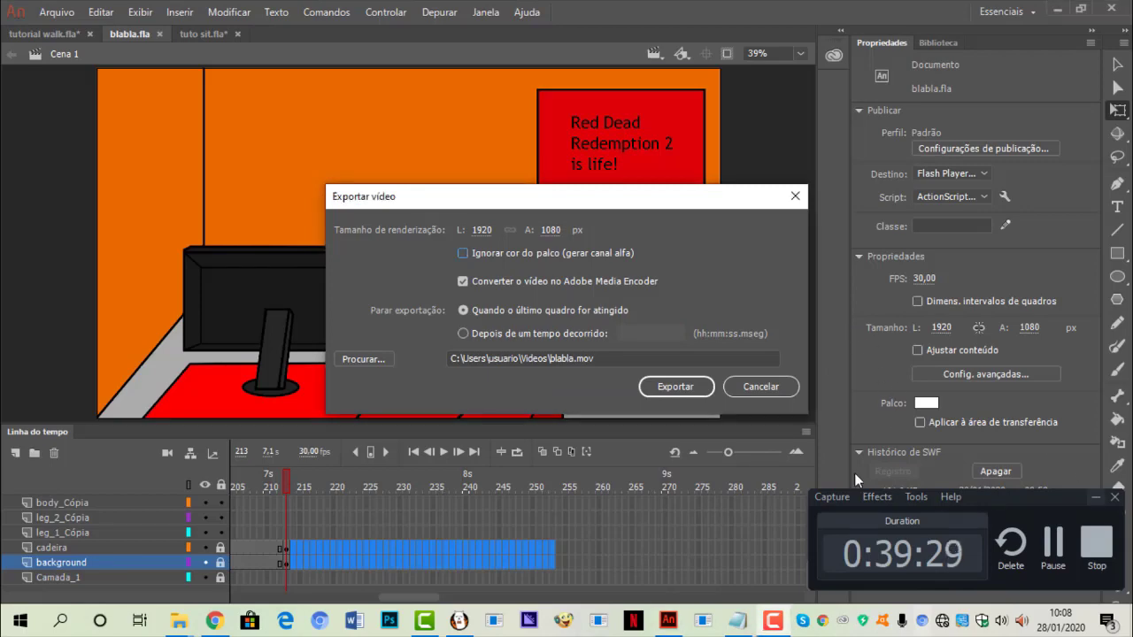
left_click(687, 392)
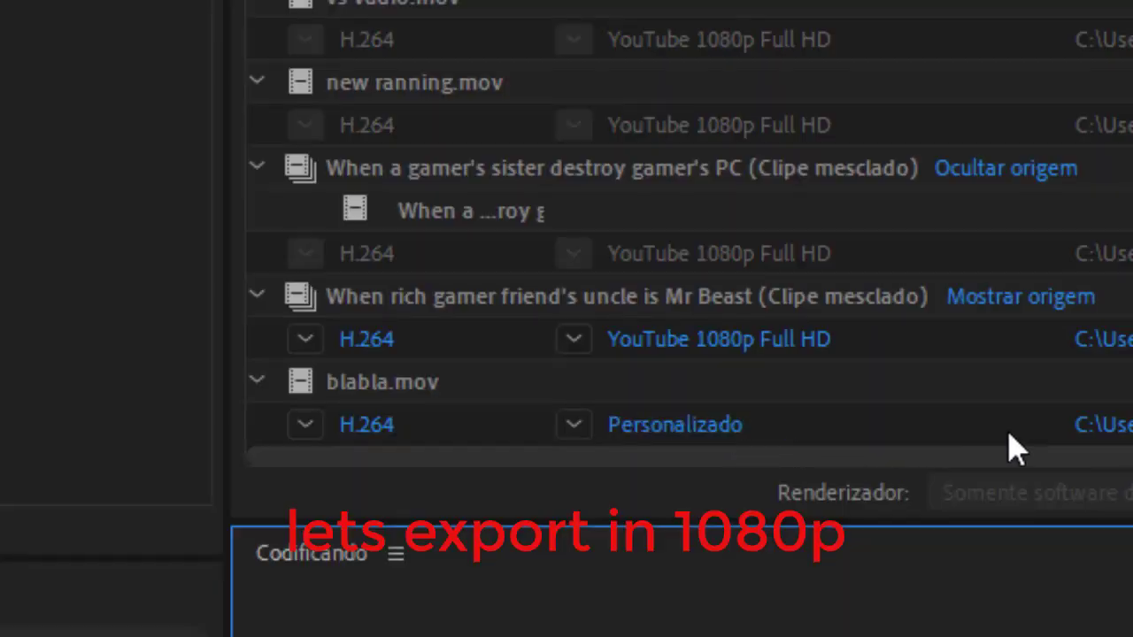
- In Media Encoder, set the H.264 preset of blabla.mov to YouTube 1080p Full HD and start encoding the queue
left_click(646, 423)
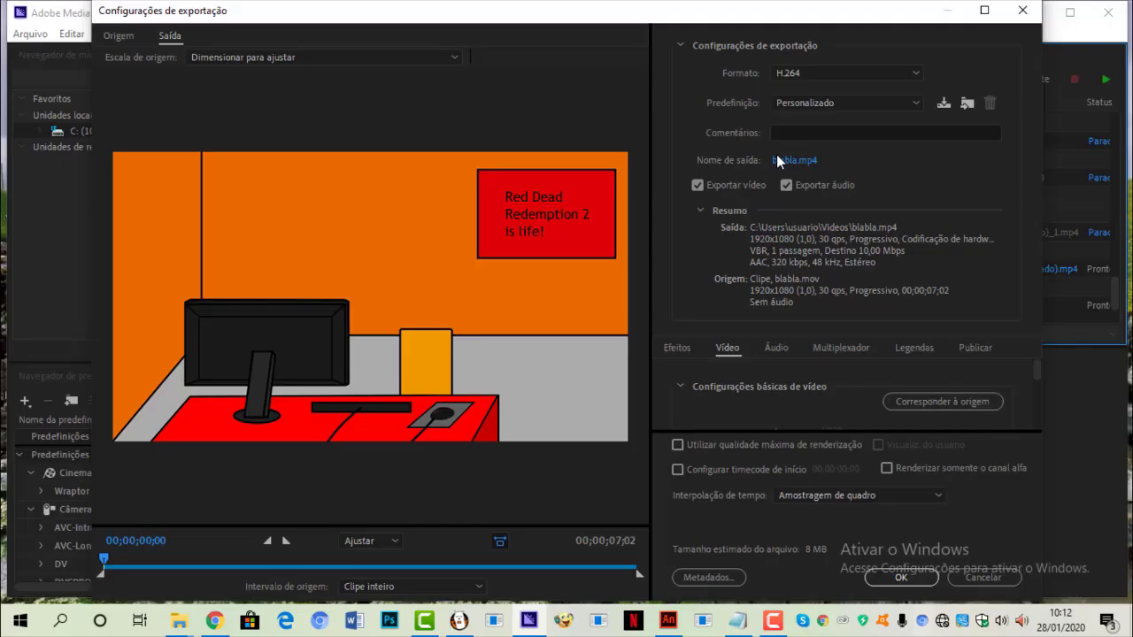
left_click(816, 105)
scroll(900, 578, "down", 5)
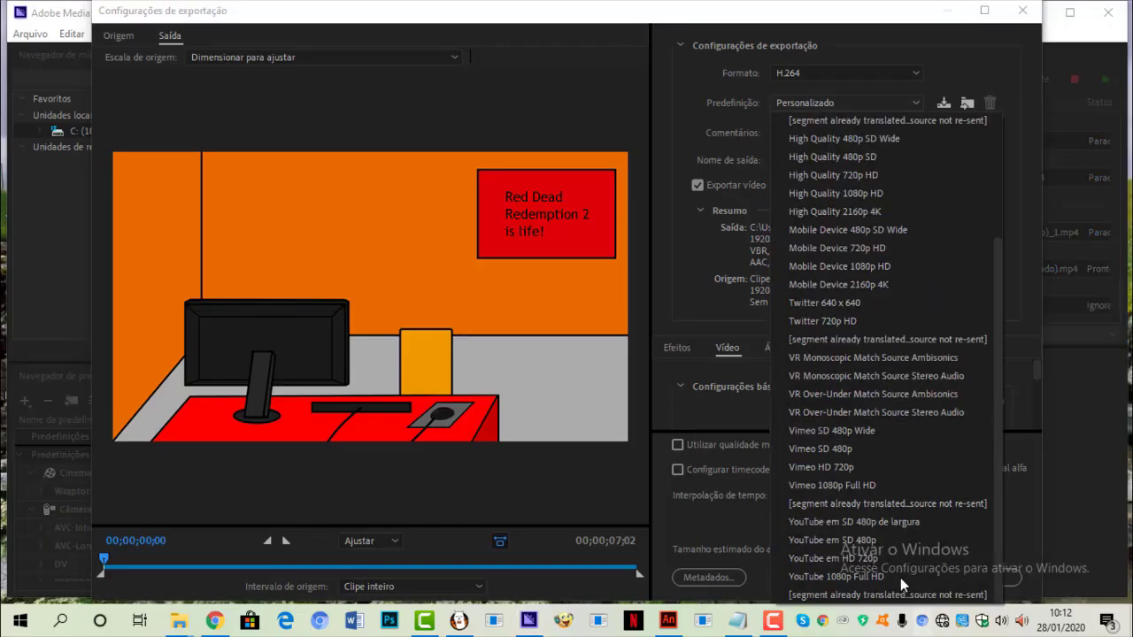
left_click(835, 576)
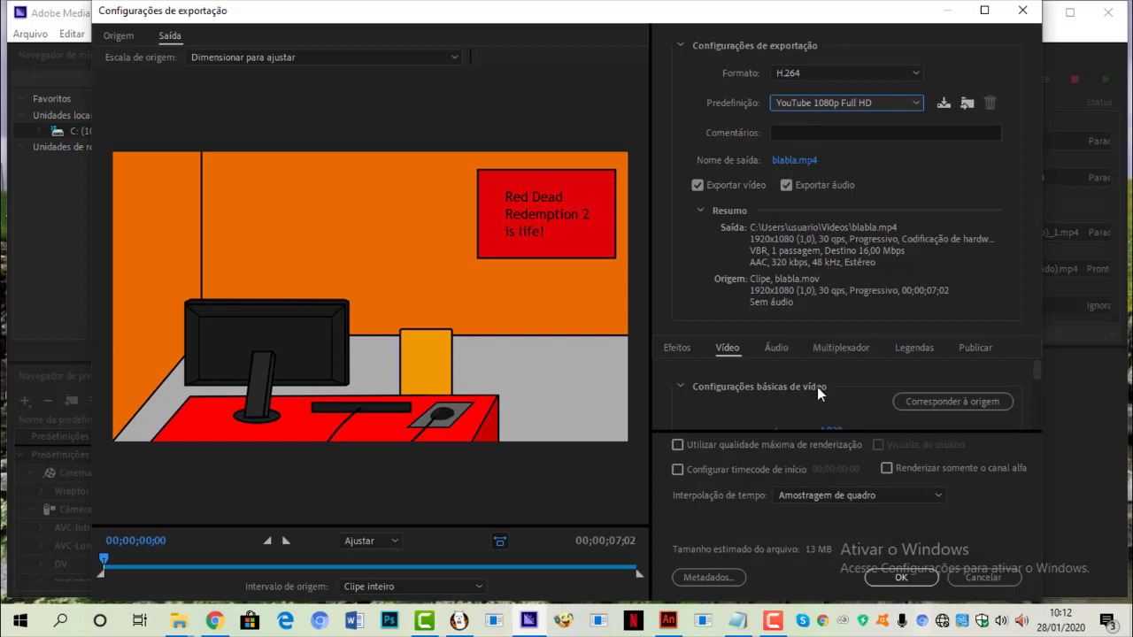
left_click(900, 579)
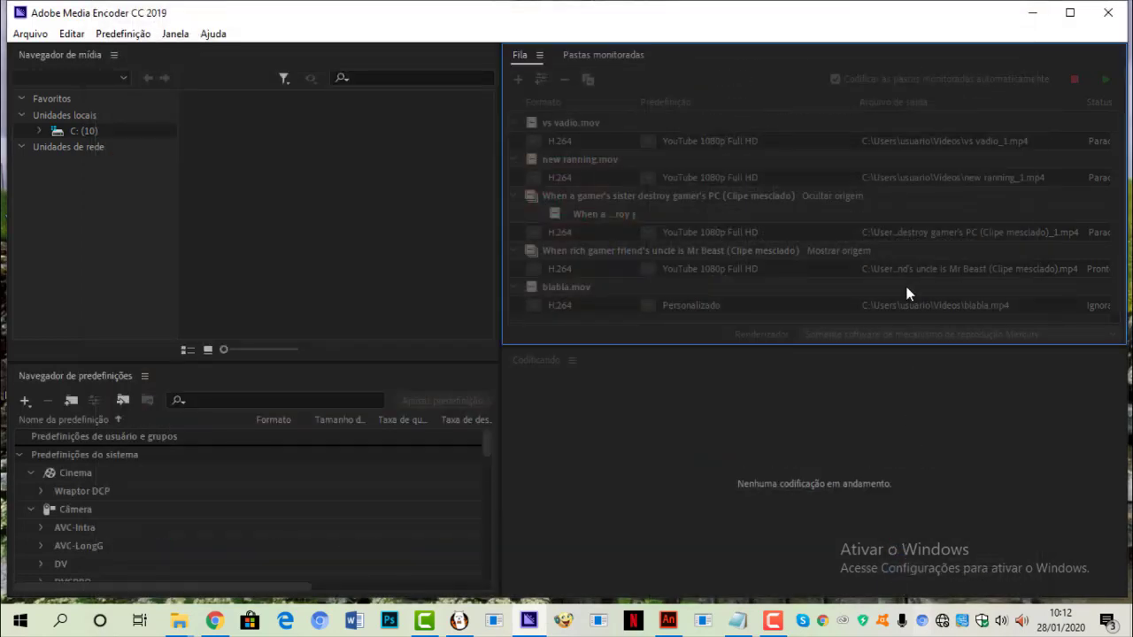
left_click(883, 285)
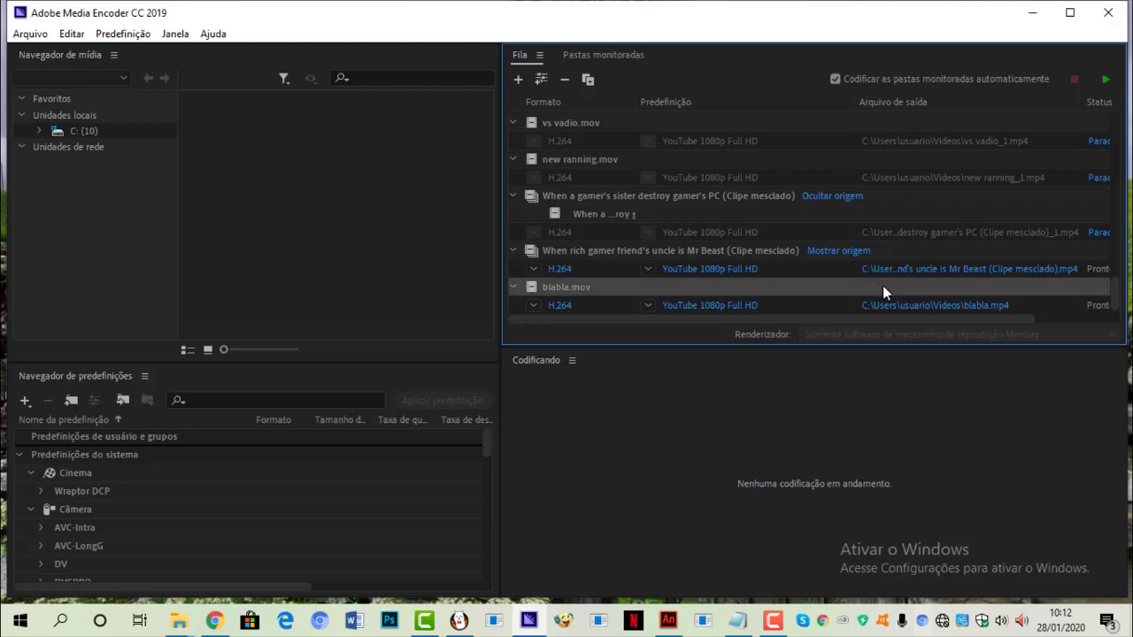
left_click(1104, 82)
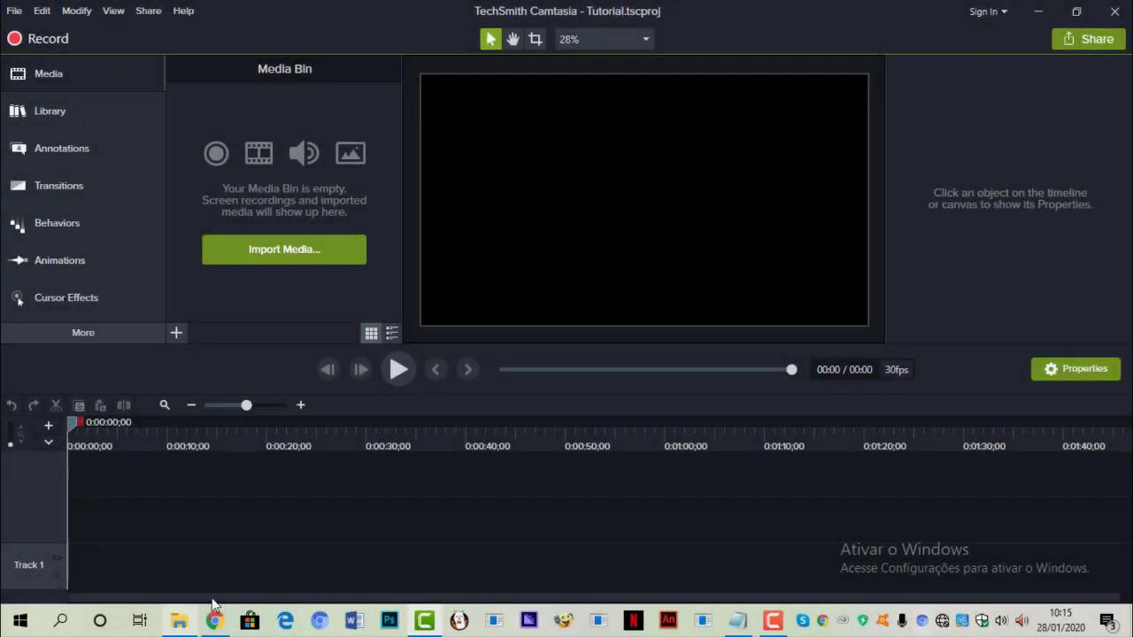
- Switch to File Explorer, open the Vídeos folder and search it for blabla
left_click(179, 621)
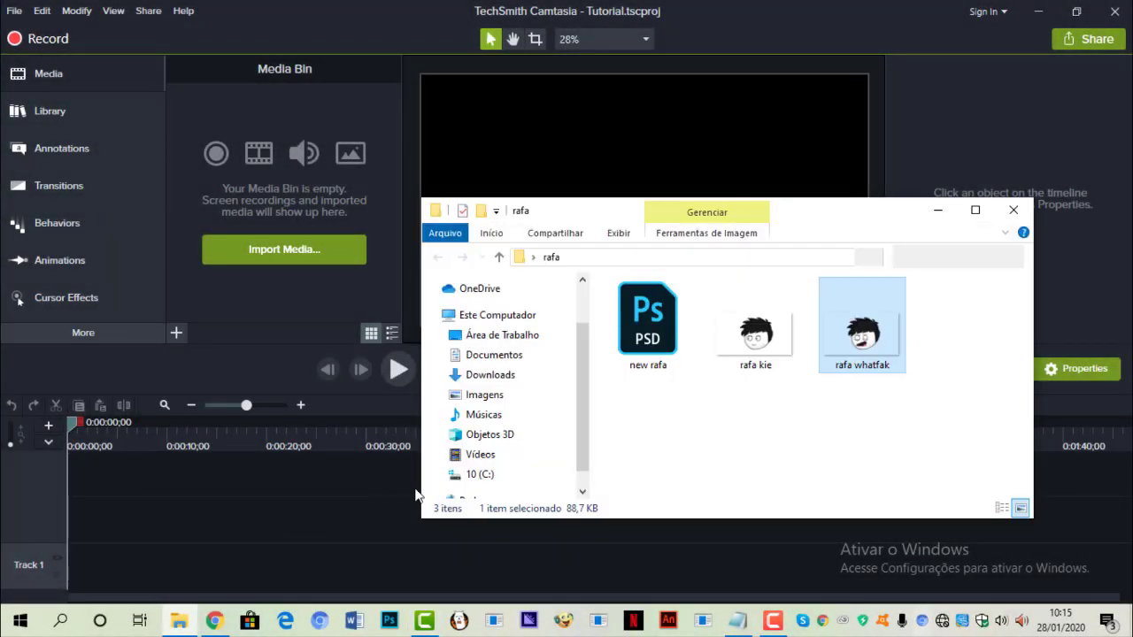
left_click(487, 462)
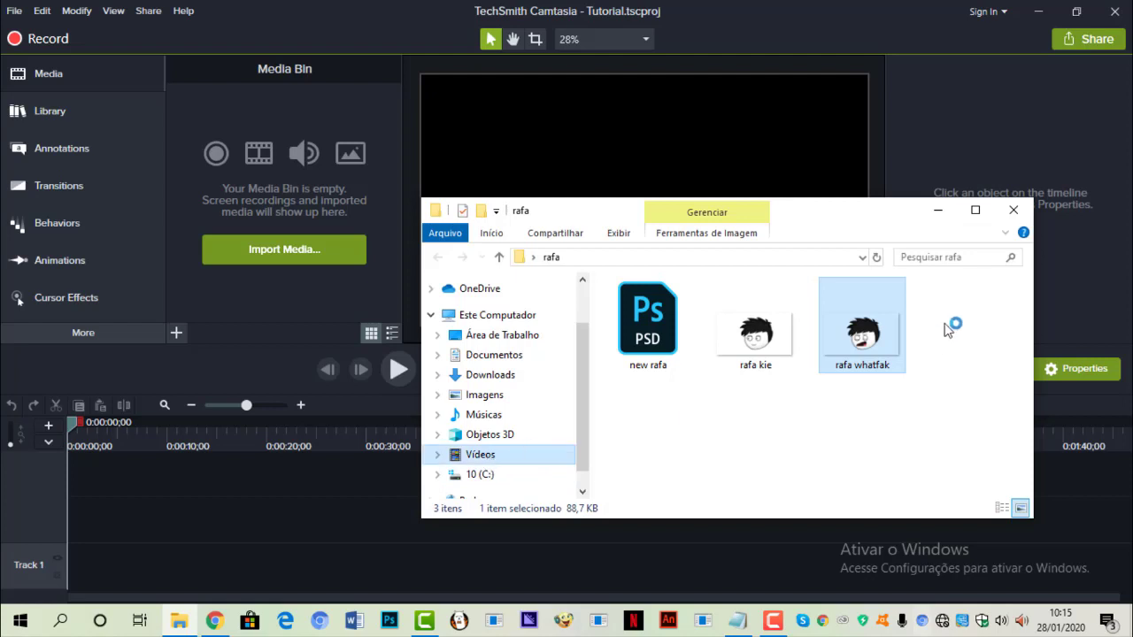
left_click(961, 257)
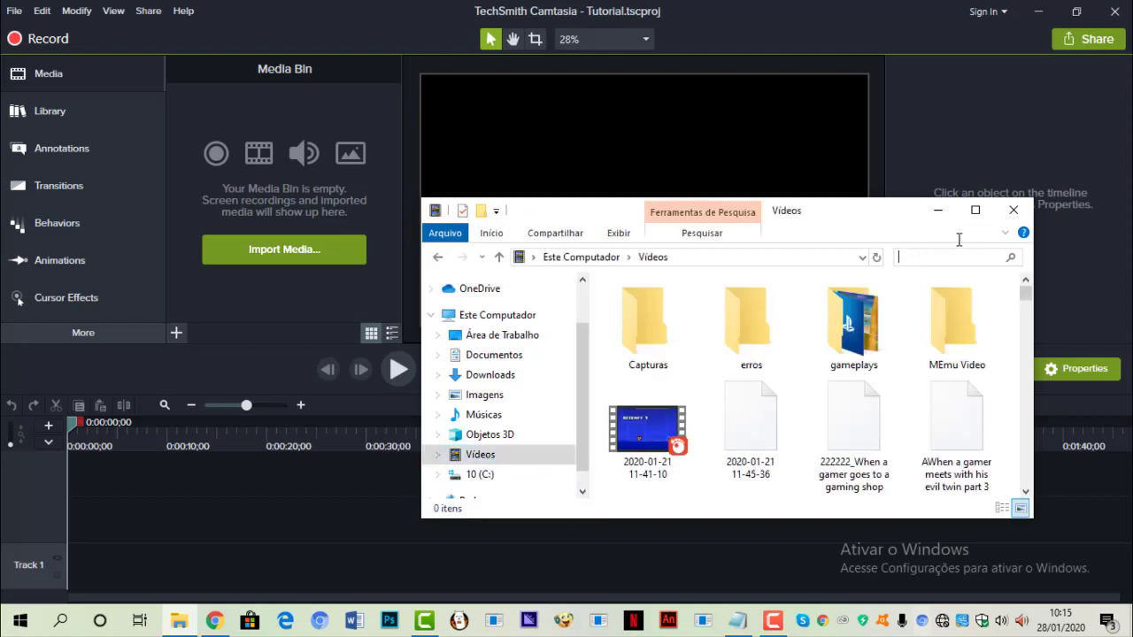
type("blabla")
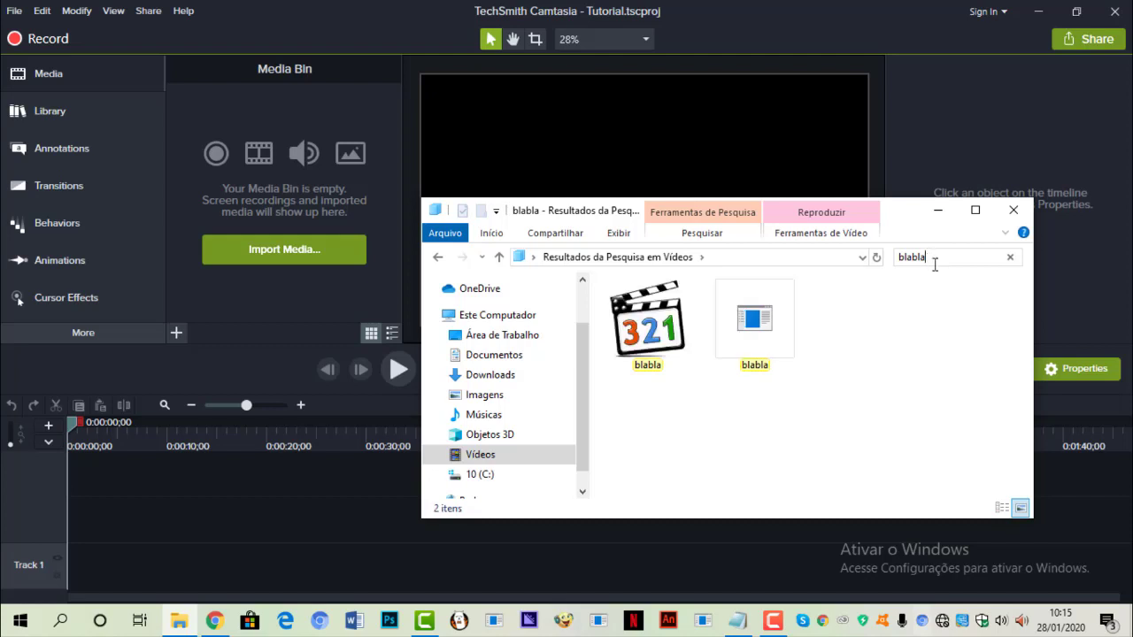
- Bring the blabla video from File Explorer onto Track 1 in Camtasia, positioned to start at about 0:00:15
left_click(685, 347)
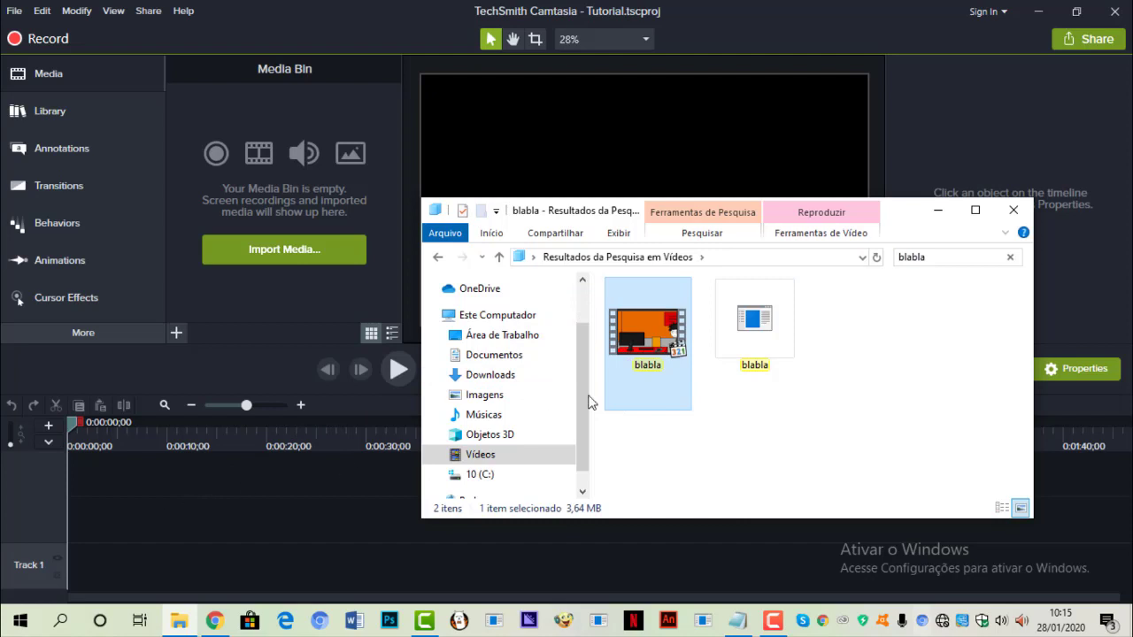
left_click_drag(646, 352, 141, 544)
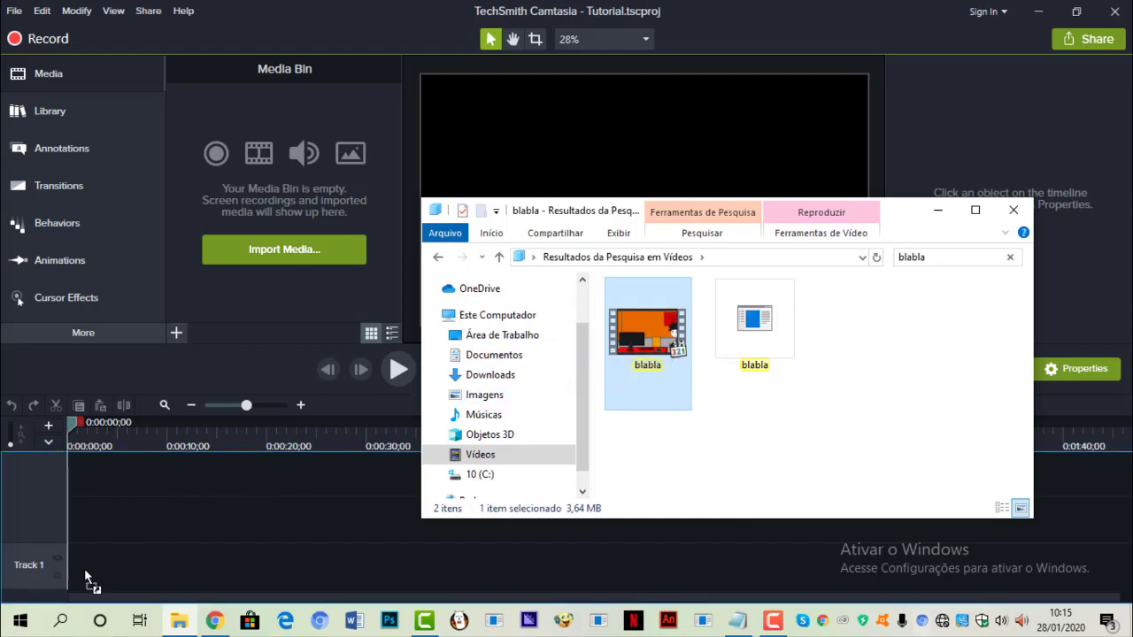
left_click_drag(84, 568, 84, 568)
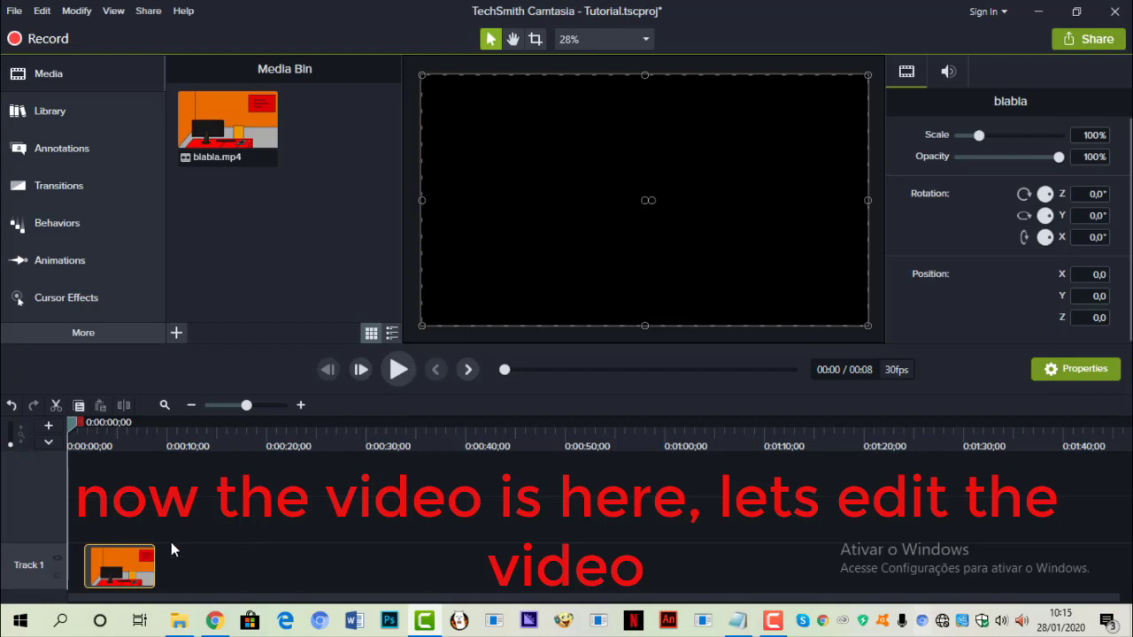
left_click(257, 531)
left_click_drag(133, 567, 262, 563)
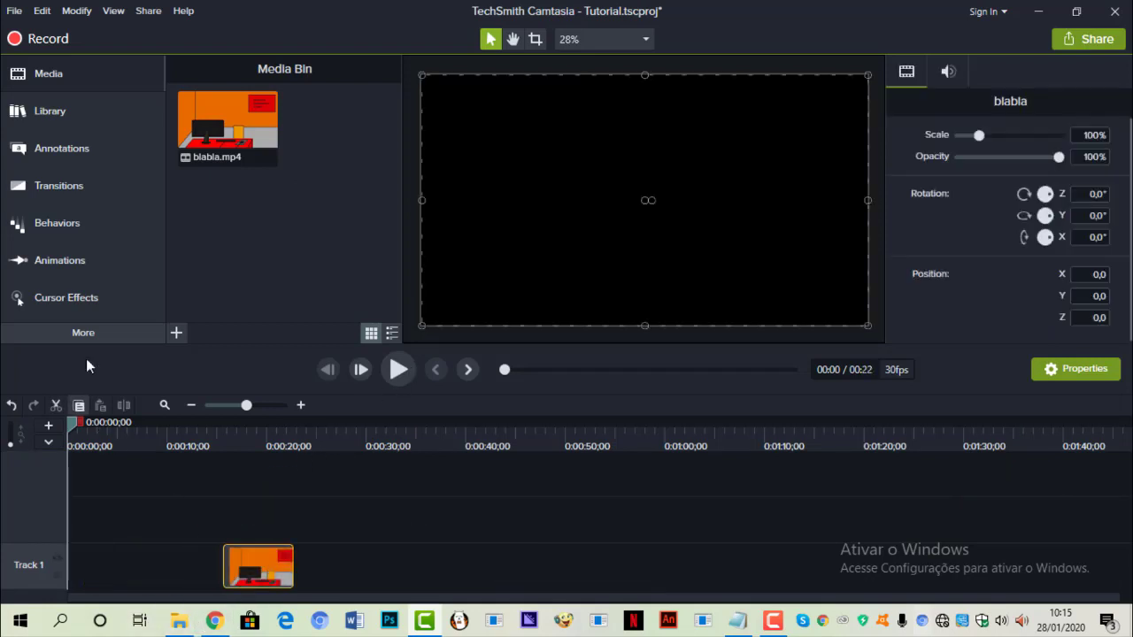
- Add a text callout at the start of Track 1, stretch it over the whole canvas and enter "When a game stop working"
left_click(77, 150)
left_click_drag(96, 568, 60, 578)
left_click_drag(591, 163, 422, 76)
left_click_drag(691, 228, 867, 326)
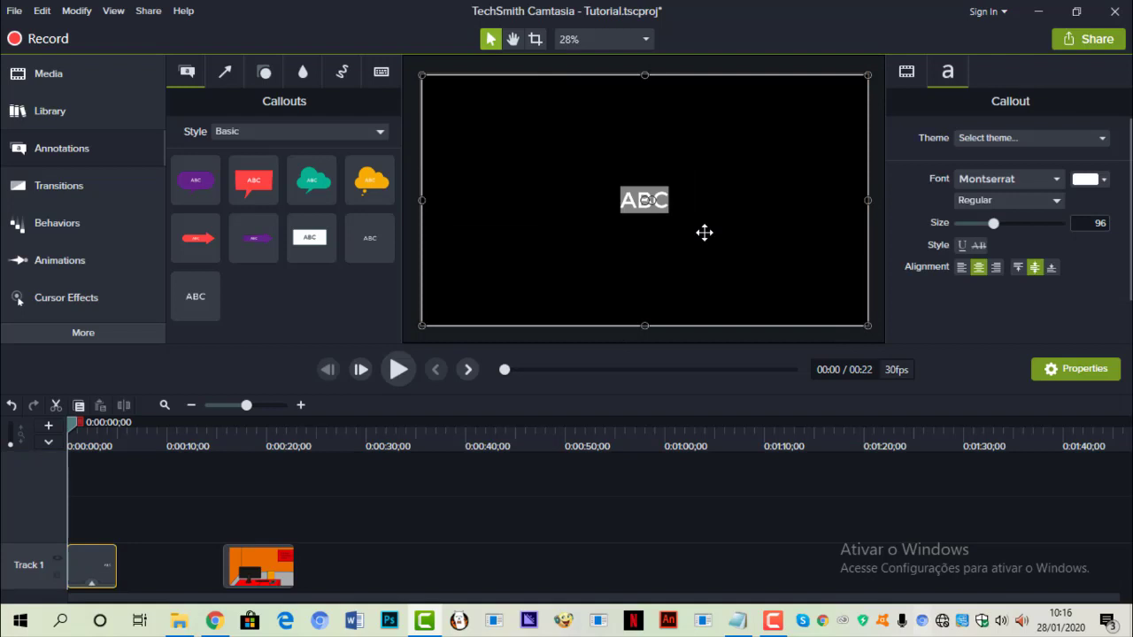
type("When a g")
key("BackSpace")
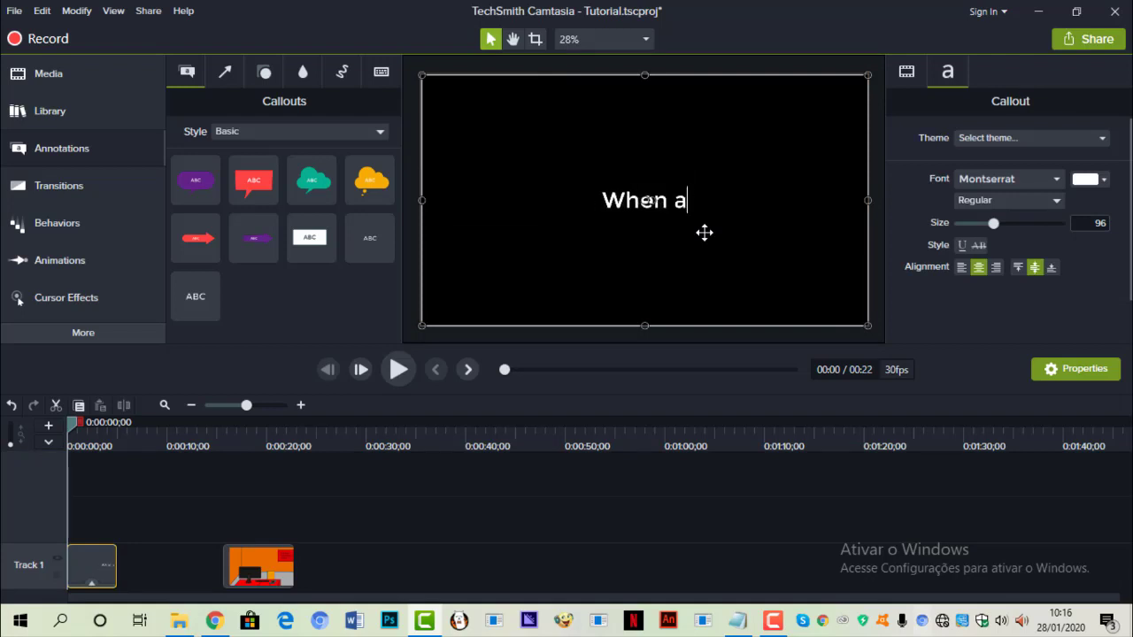
type("game stop working")
- Add a Fade through black transition to the title, keep it only at the start, and lengthen the clip to about 6.5 seconds
left_click(58, 185)
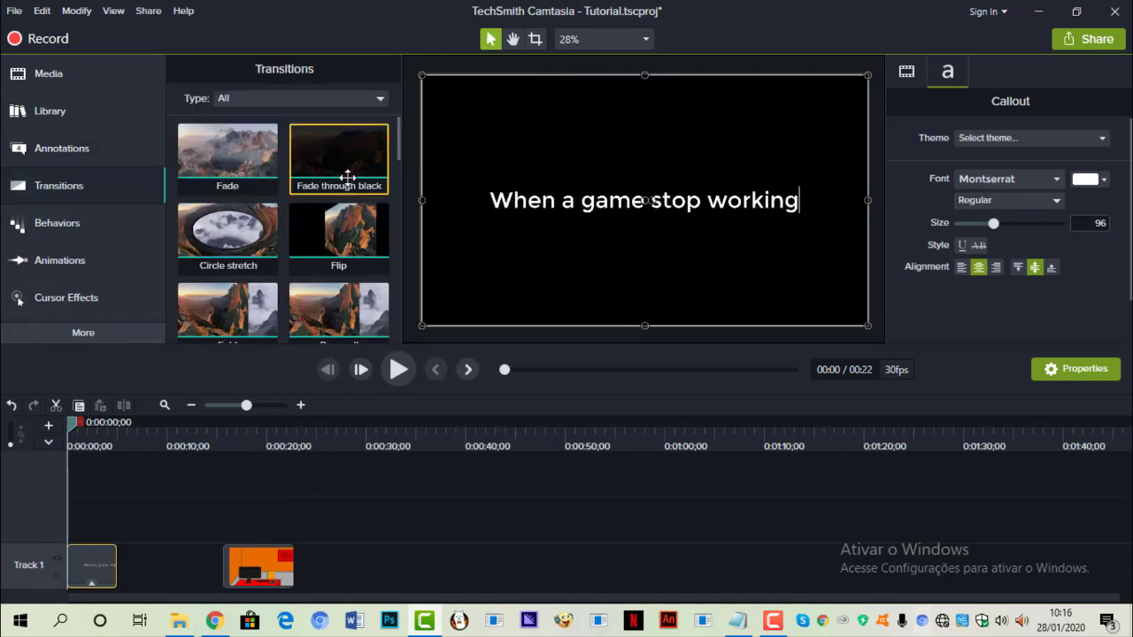
left_click_drag(353, 151, 133, 568)
key("space")
key("space")
left_click(109, 563)
key("Delete")
- Search the Downloads folder for "video 4" and place video 4 (1) on Track 2, overlapping the end of the title
left_click(179, 620)
left_click(490, 375)
left_click(938, 257)
type("video 4")
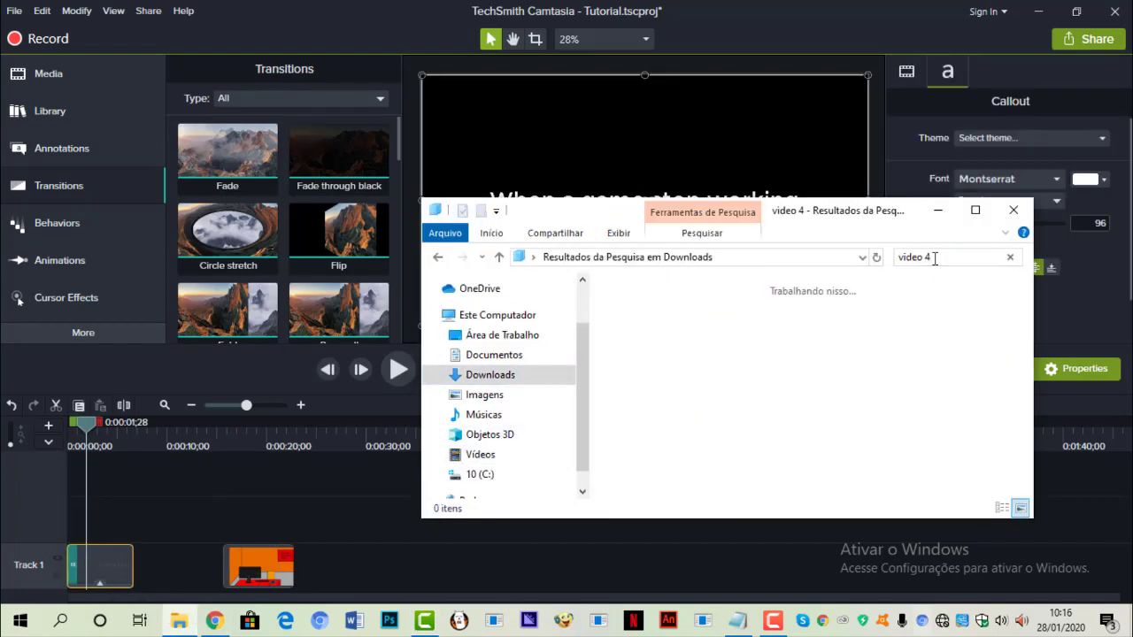
scroll(935, 311, "down", 3)
left_click(647, 278)
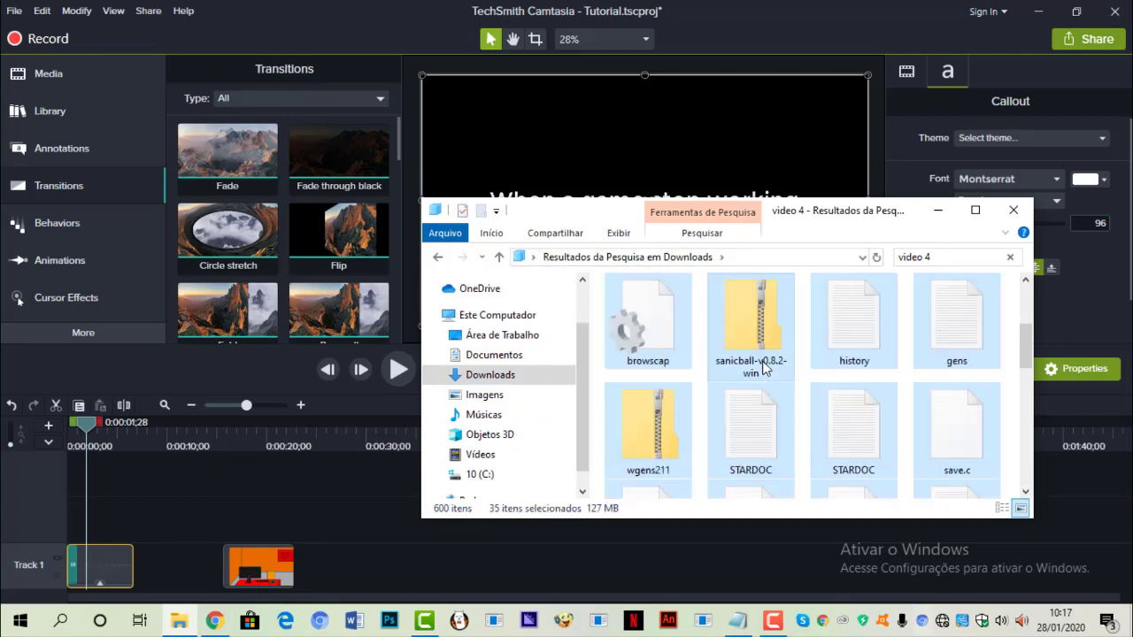
scroll(764, 369, "down", 8)
scroll(876, 351, "up", 10)
left_click_drag(752, 265, 149, 527)
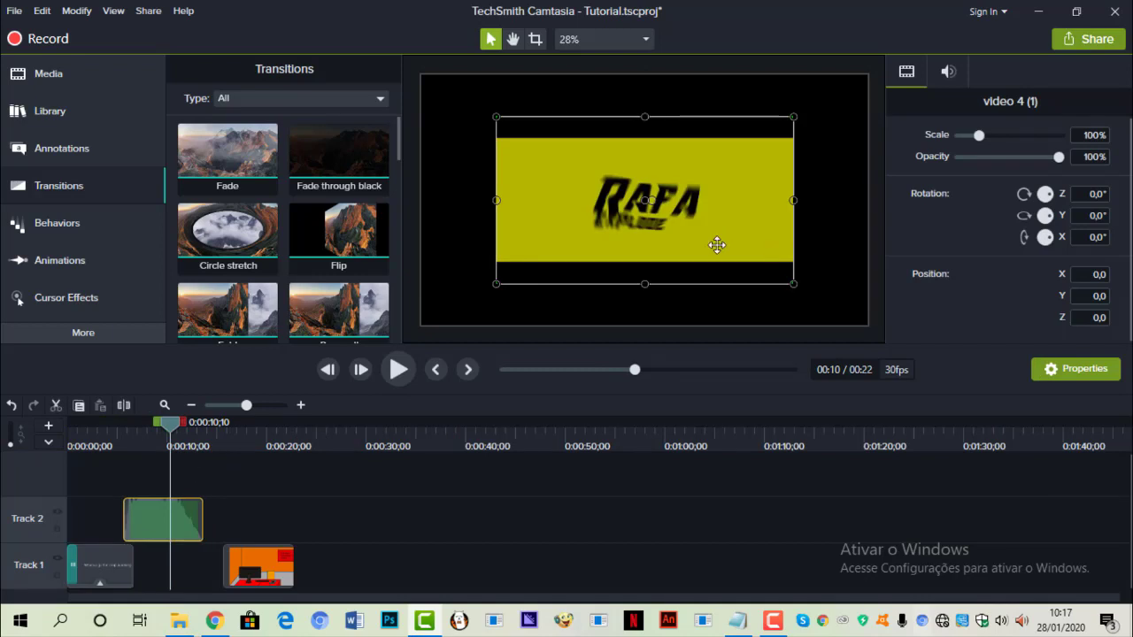
- Scale the video 4 (1) clip to 150% and remove its green with Remove a Color at 31% tolerance
left_click_drag(791, 283, 867, 326)
left_click_drag(142, 442, 123, 442)
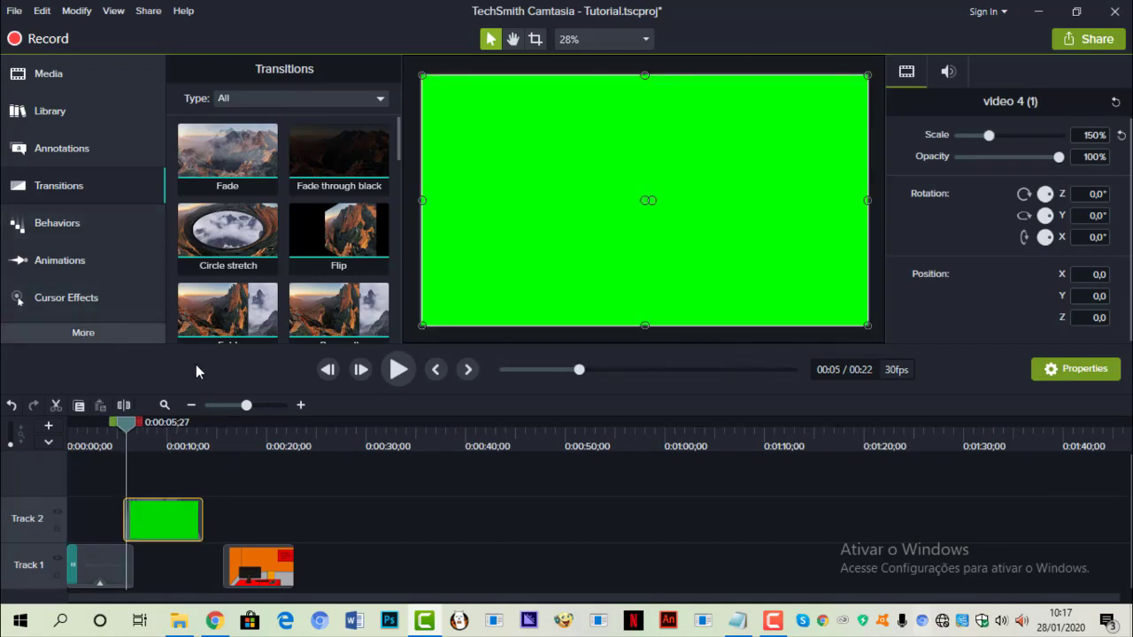
left_click(83, 332)
left_click(237, 404)
left_click_drag(227, 285, 162, 519)
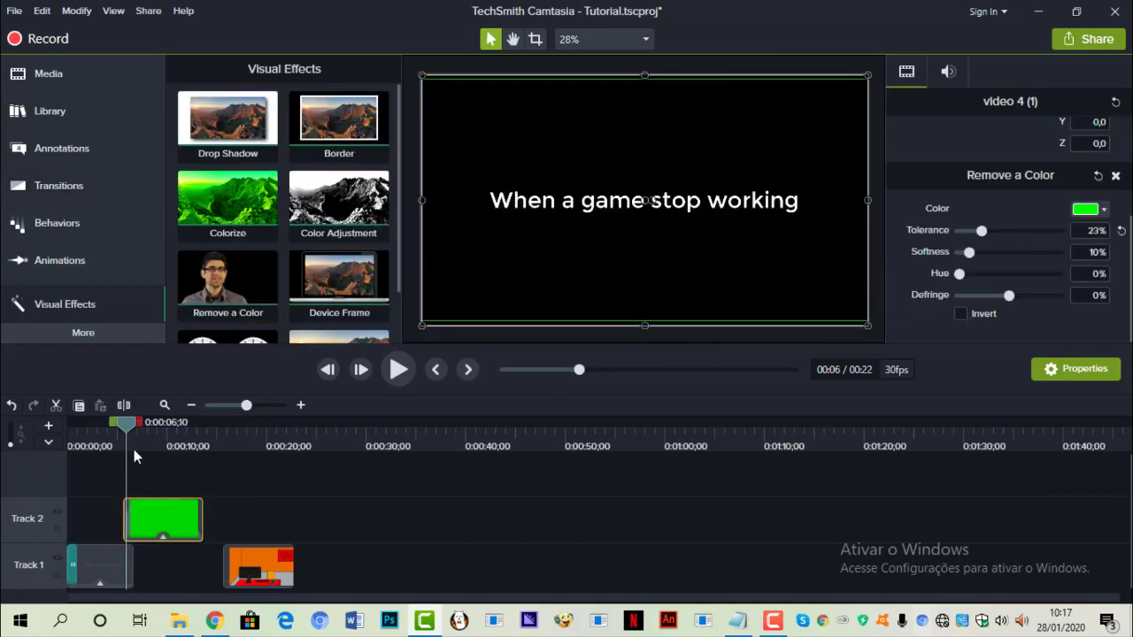
left_click(395, 370)
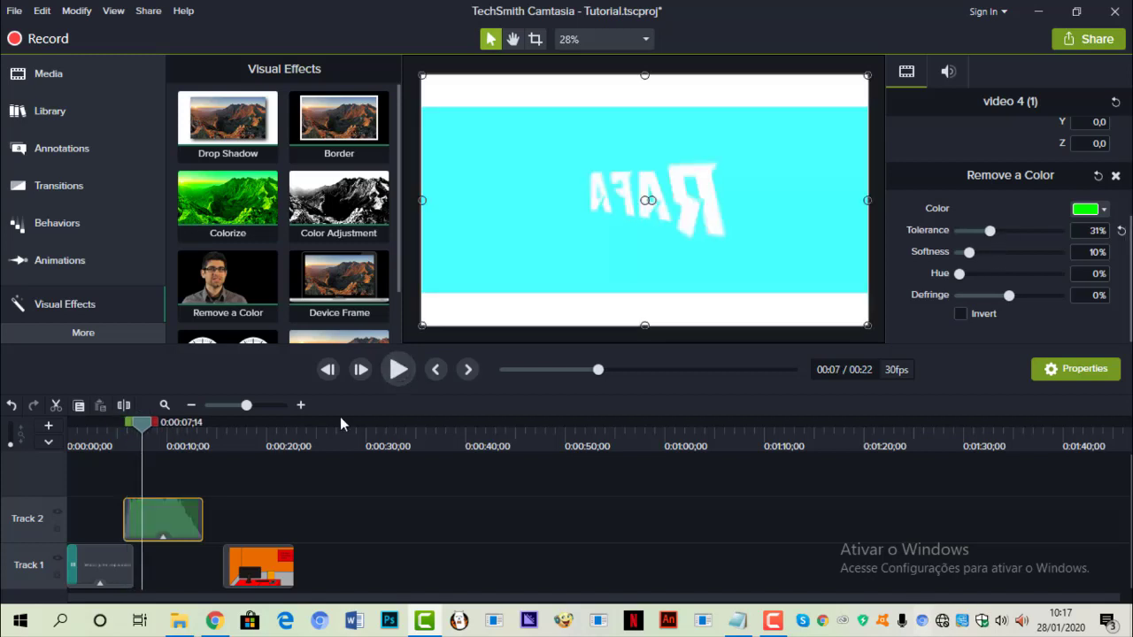
left_click(406, 370)
- Move the blabla clip to start at about 0:00:10, and split the video 4 (1) clip at 0:00:11;29, deleting the remainder
left_click(170, 440)
left_click_drag(243, 573, 189, 573)
left_click(149, 519)
left_click_drag(170, 446, 186, 450)
left_click(360, 371)
key("s")
left_click(199, 524)
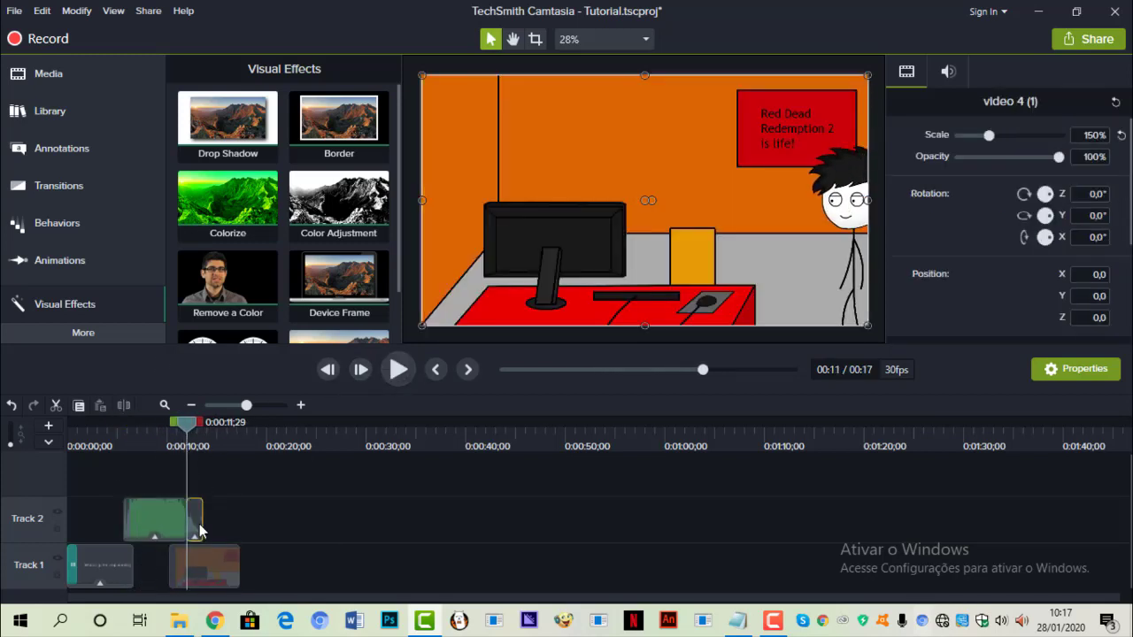
key("Delete")
- Apply an audio Fade Out to the video 4 (1) clip, adjust where the fade begins and play that section
left_click(132, 337)
left_click(233, 406)
left_click(172, 512)
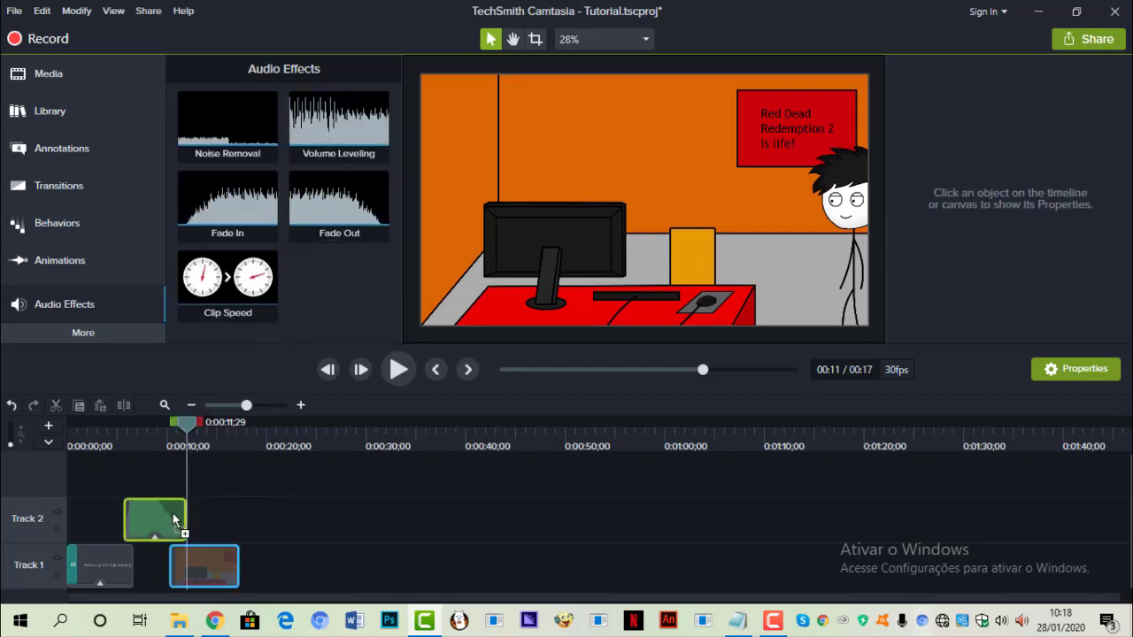
left_click_drag(165, 513, 169, 513)
left_click(165, 440)
left_click(383, 374)
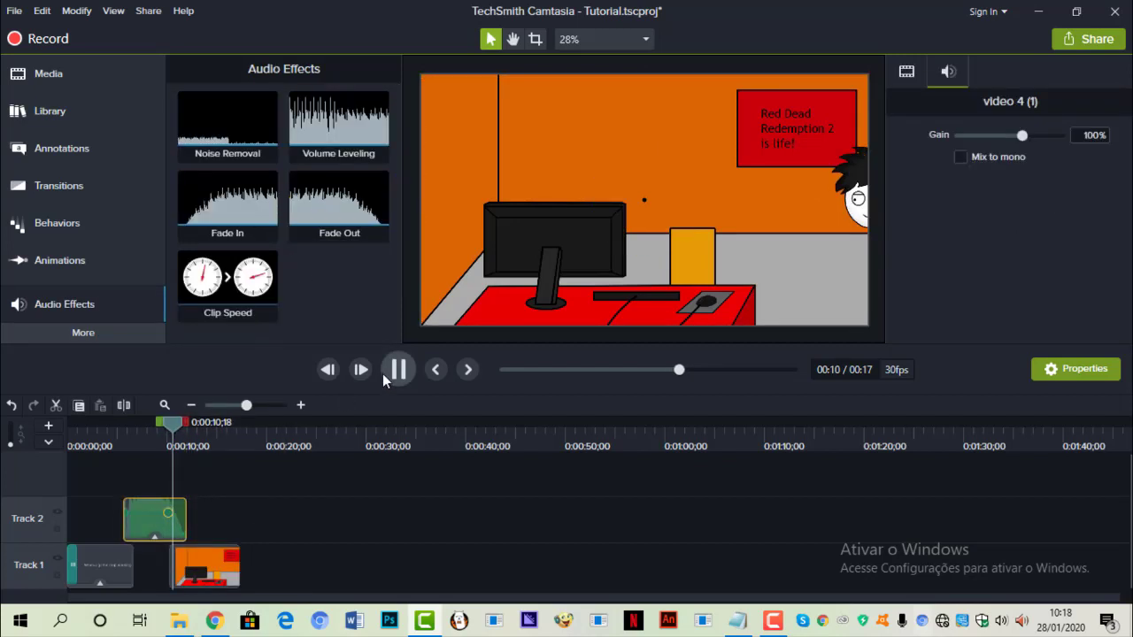
left_click(382, 373)
- Play the opening from the start and try splitting the title clip at 0:00:03;29
left_click(69, 440)
left_click(397, 374)
left_click(398, 374)
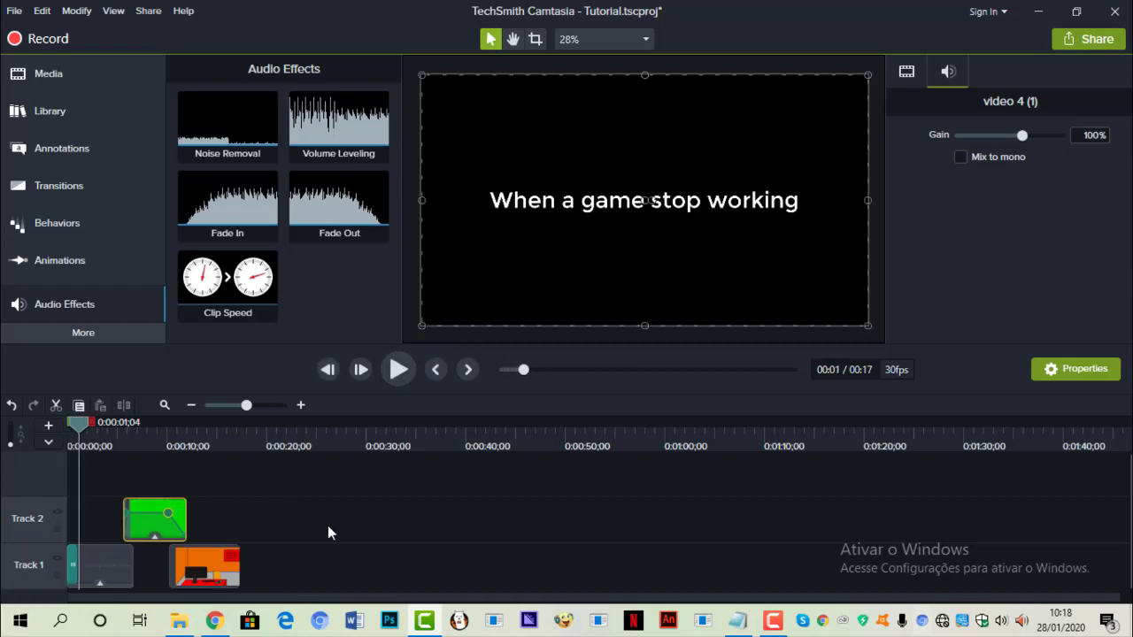
left_click(395, 377)
left_click(396, 377)
left_click(126, 549)
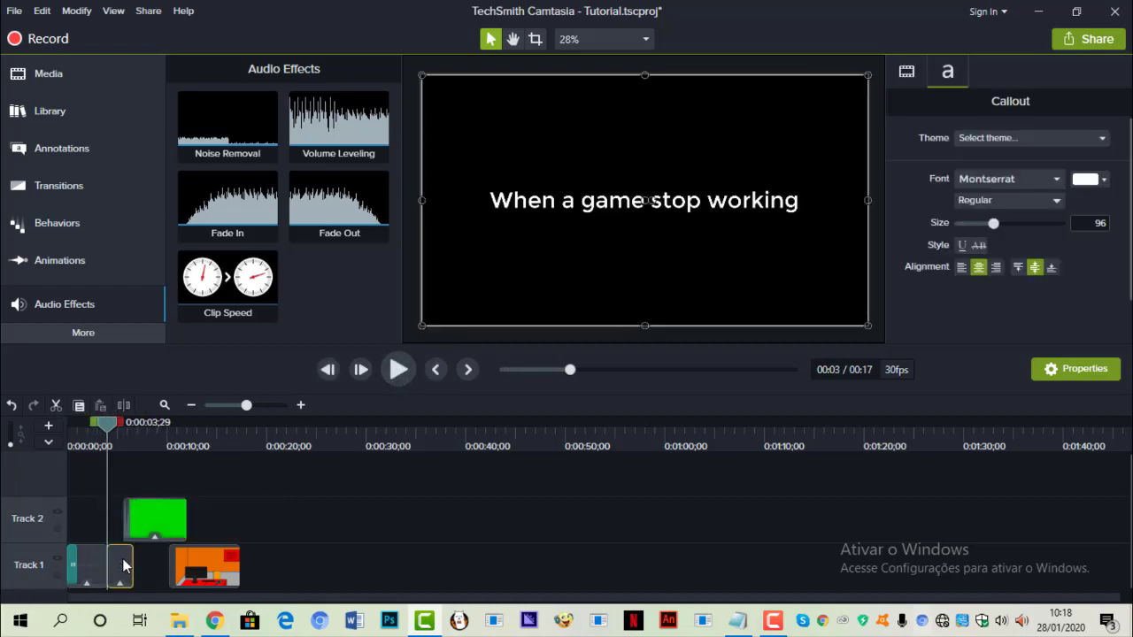
left_click(159, 459)
- Search the Downloads folder for "french" and add the goblins_from_mars_i_am_the_french MP3 to a new track above Track 2
left_click(178, 621)
left_click(944, 257)
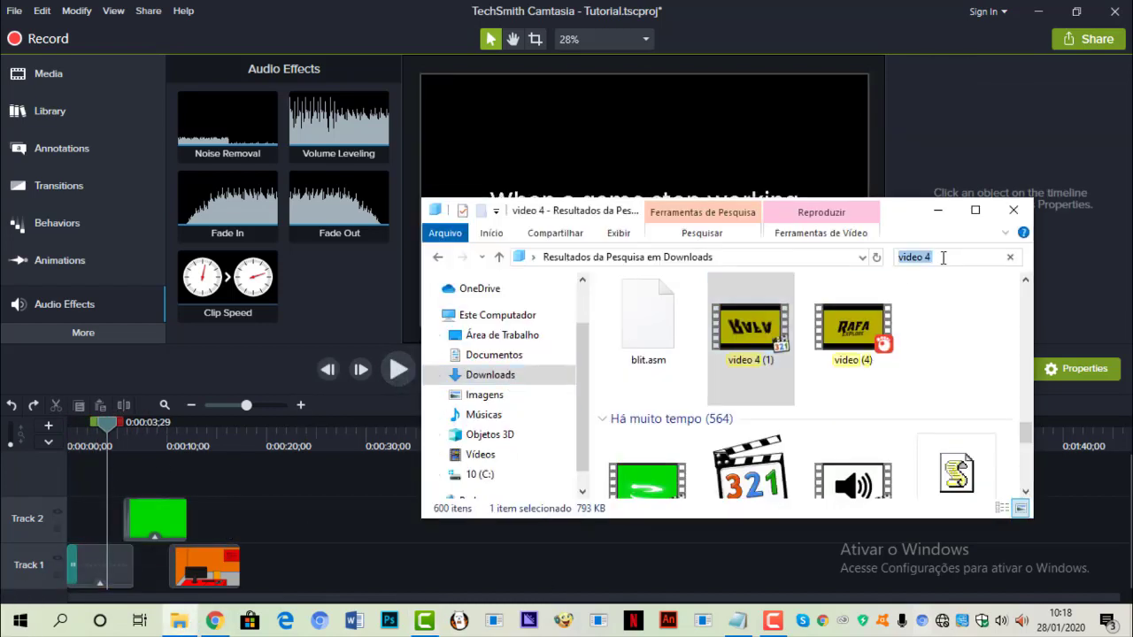
type("french")
key("Return")
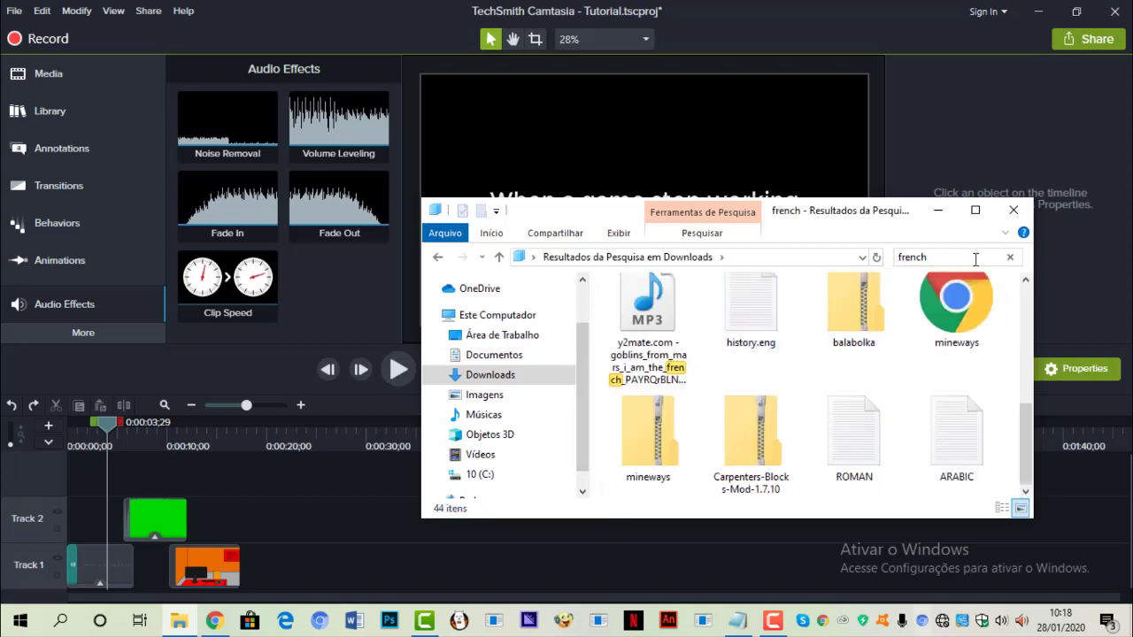
left_click_drag(664, 294, 112, 485)
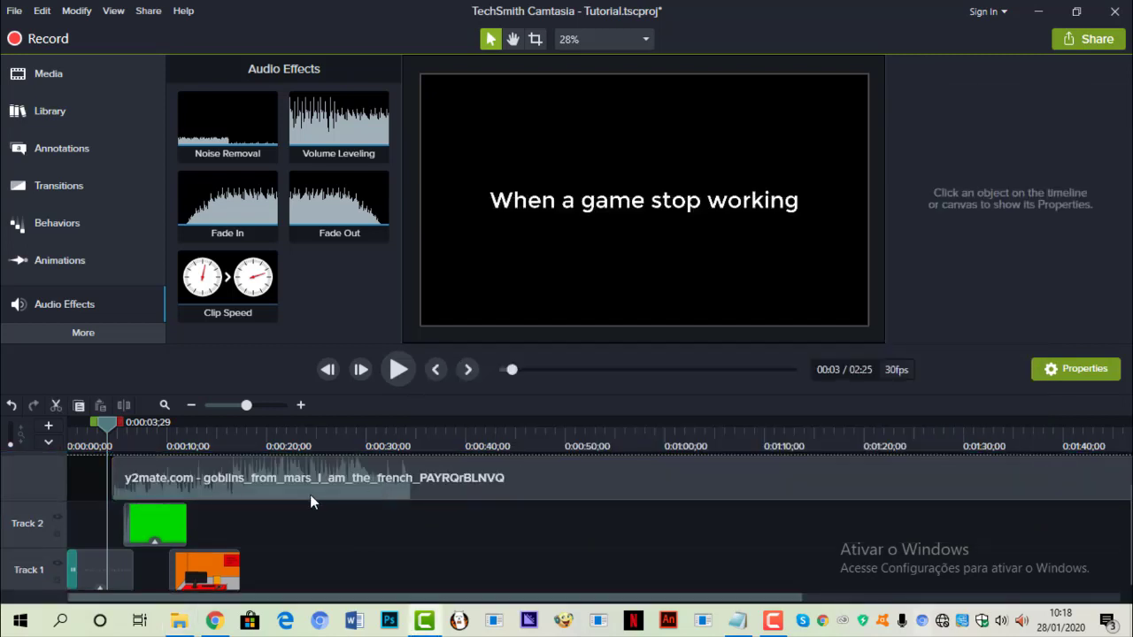
- Align the goblins_from_mars music with the timeline start, split it at 0:00:05;20 and delete the rest
left_click(125, 446)
key("s")
left_click(165, 468)
key("Delete")
- Search the Downloads folder for "left shoe" and place Left Shoe Right Foot on Track 3 at about 0:00:12
left_click(178, 620)
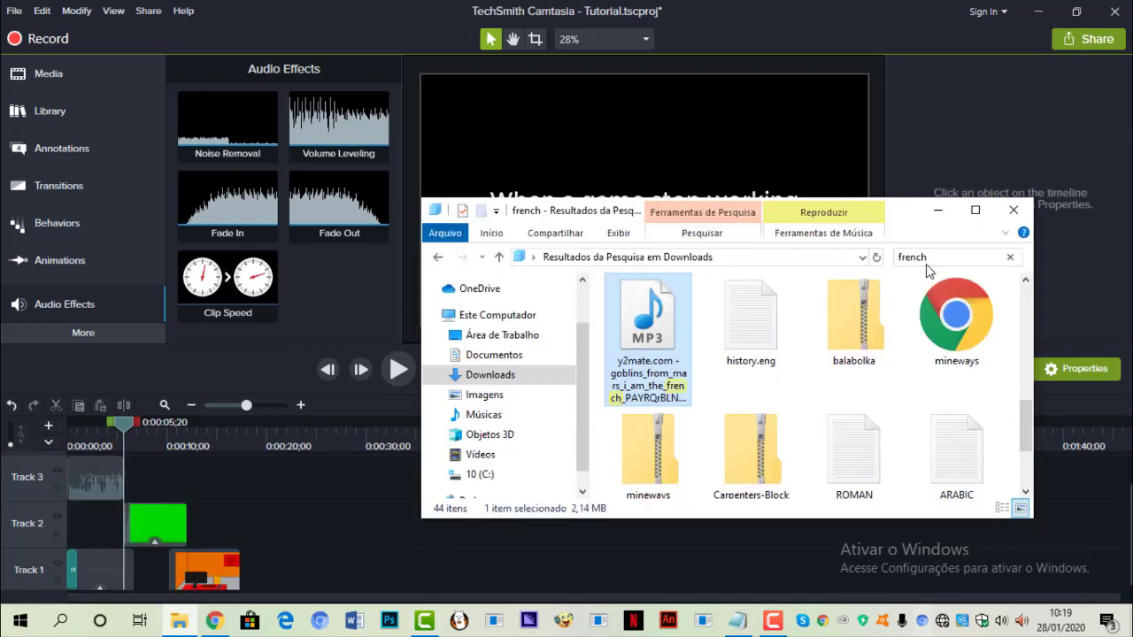
left_click(929, 258)
type("left")
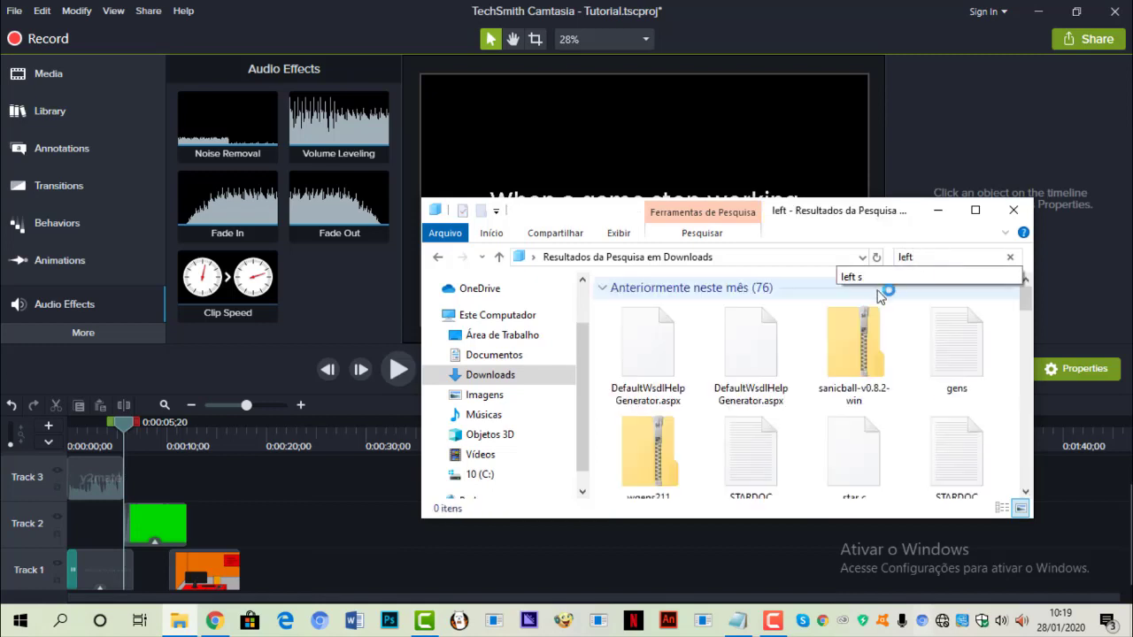
type(" shoe")
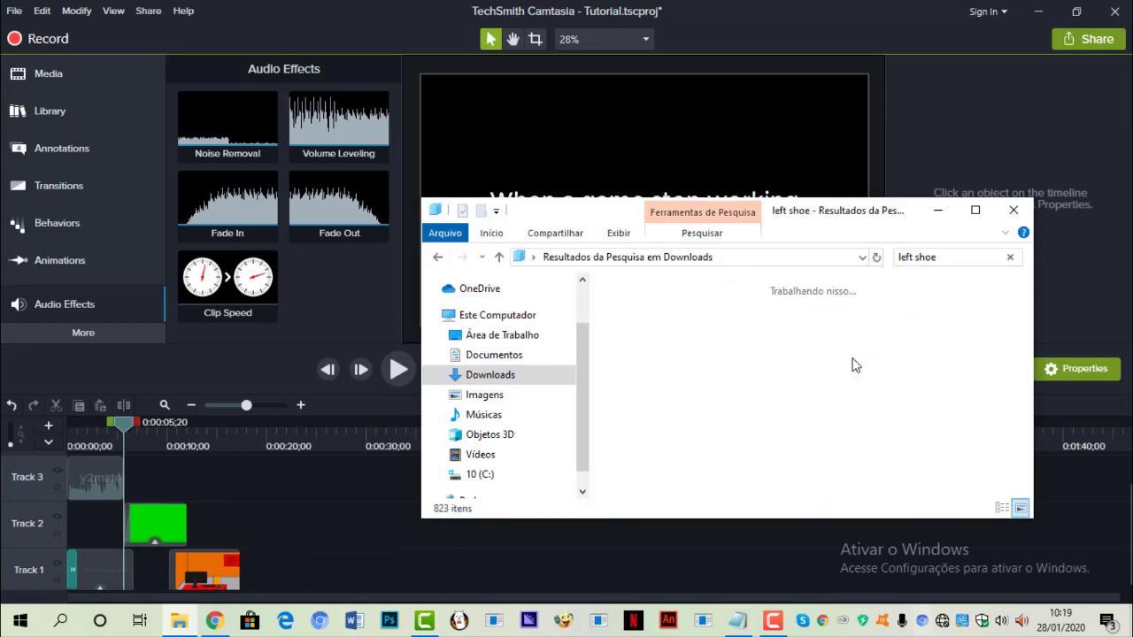
left_click_drag(670, 372, 215, 488)
- Extend the blabla clip's frame at 0:00:13;10 by 3 seconds
left_click_drag(124, 429, 200, 444)
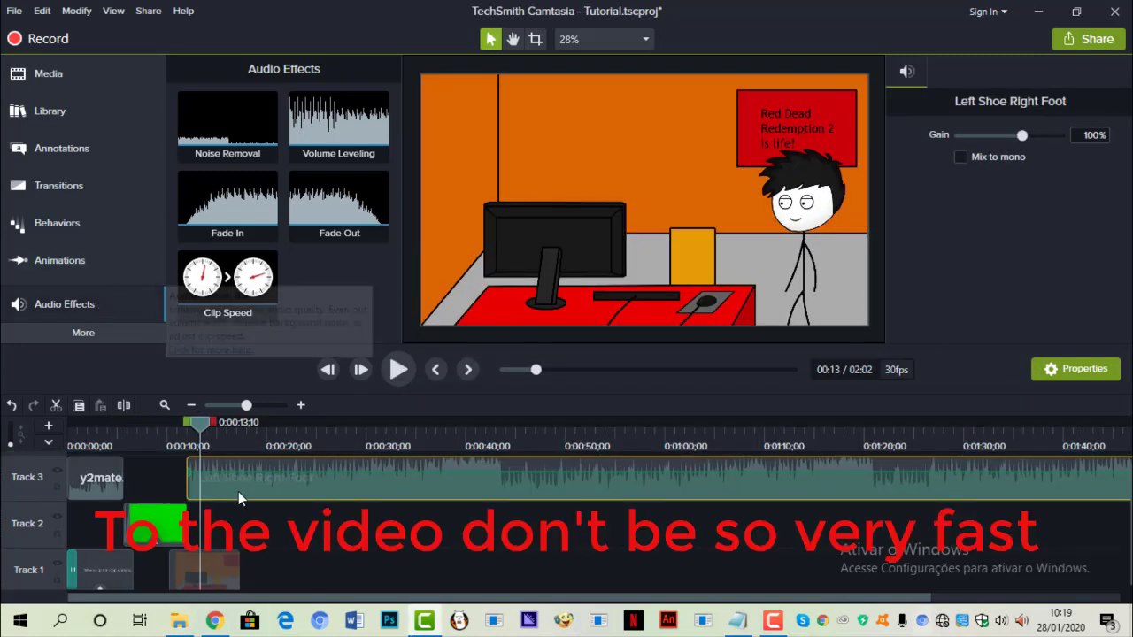
left_click(204, 562)
right_click(211, 551)
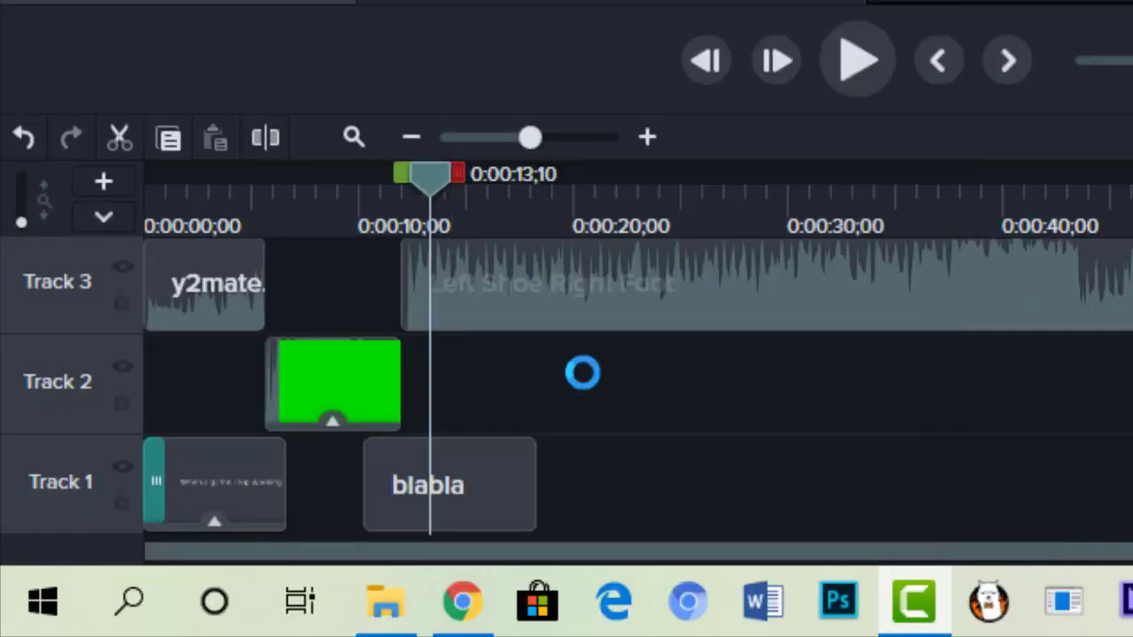
type("3")
left_click(589, 372)
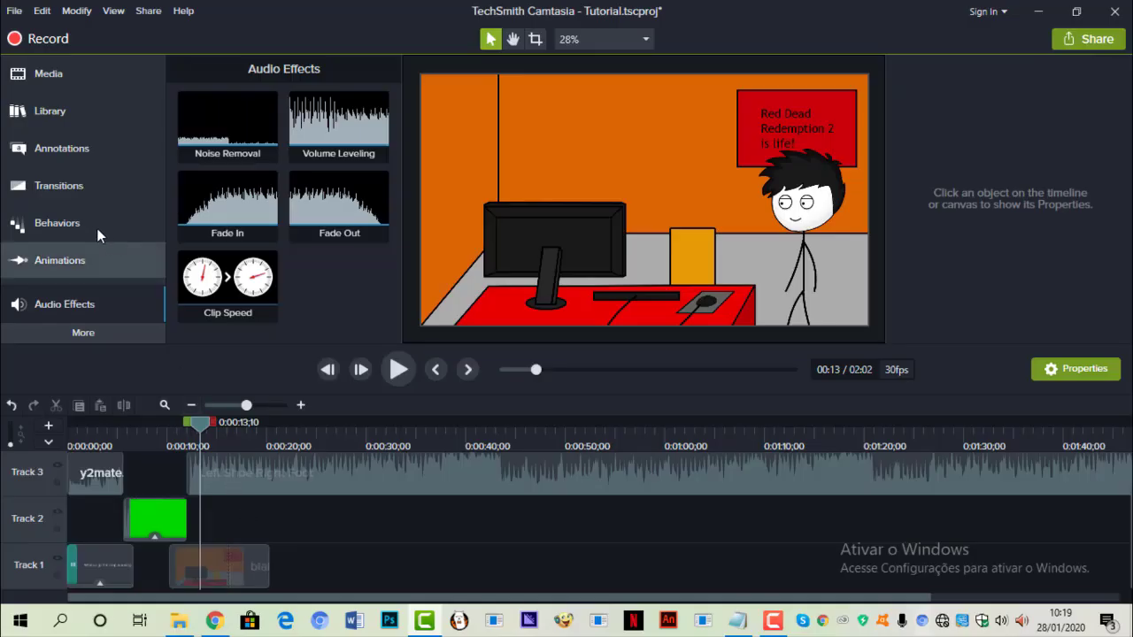
- Show the annotation callouts of all styles and look through them for a speech bubble
left_click(53, 150)
left_click(299, 133)
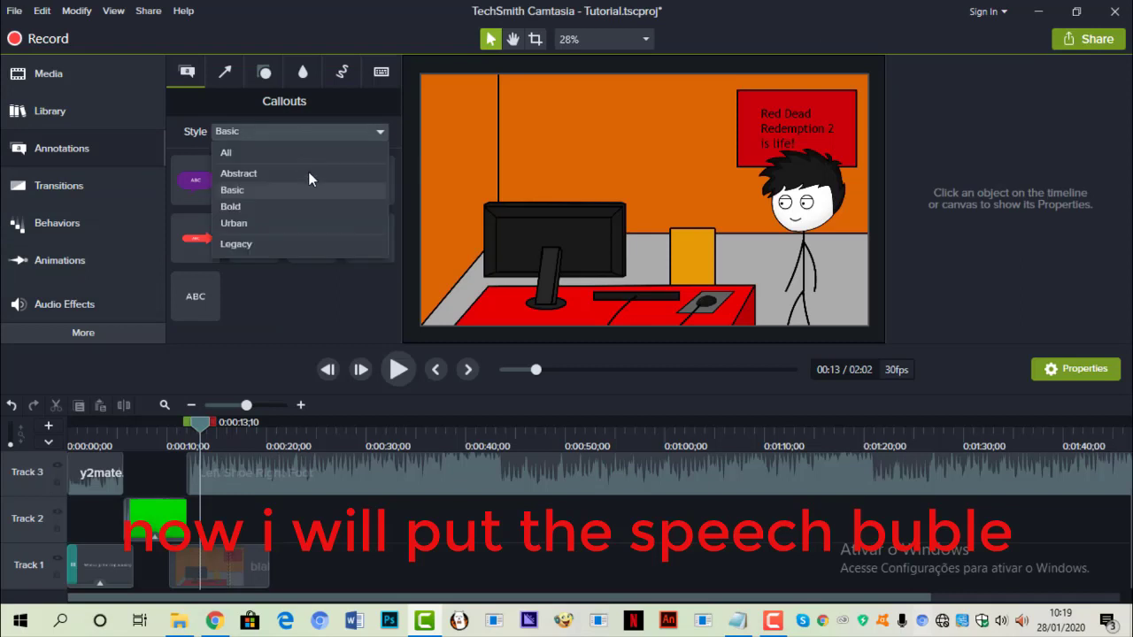
left_click(273, 153)
scroll(279, 263, "down", 1)
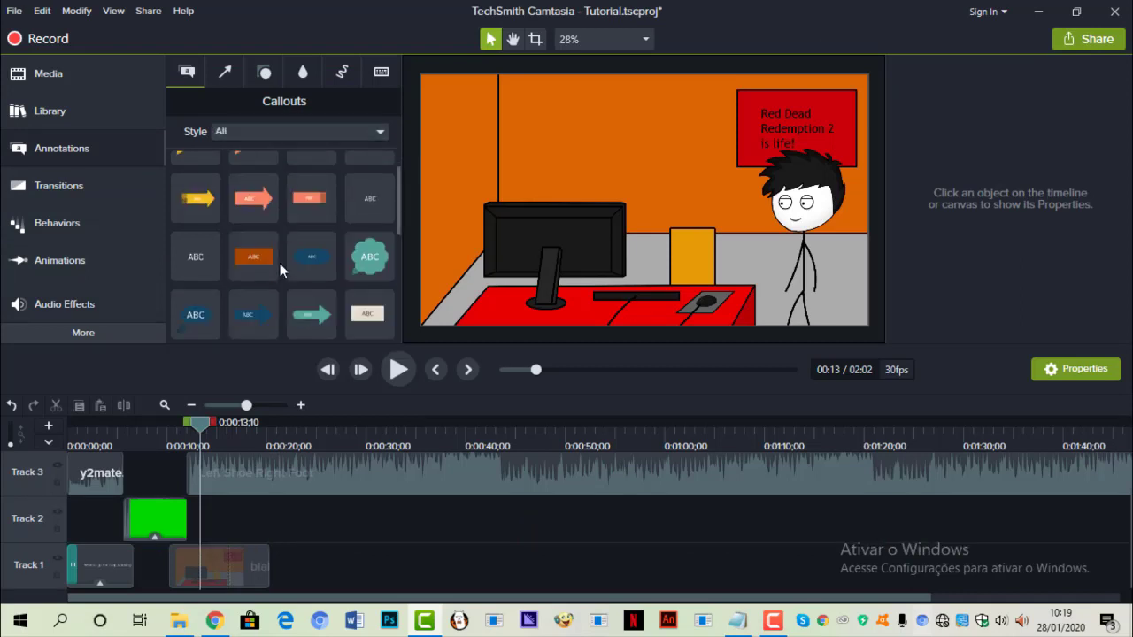
- Browse the Camtasia 2018 library, including its Outros and Icons folders, for a speech bubble
left_click(36, 113)
scroll(303, 209, "down", 1)
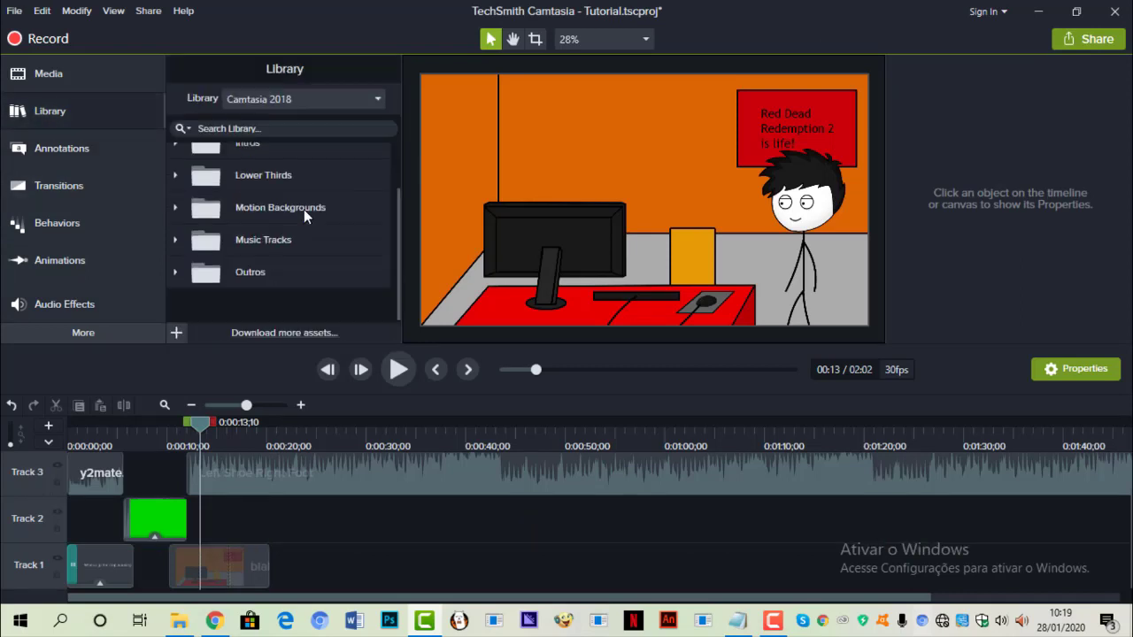
scroll(301, 177, "up", 1)
scroll(207, 186, "down", 1)
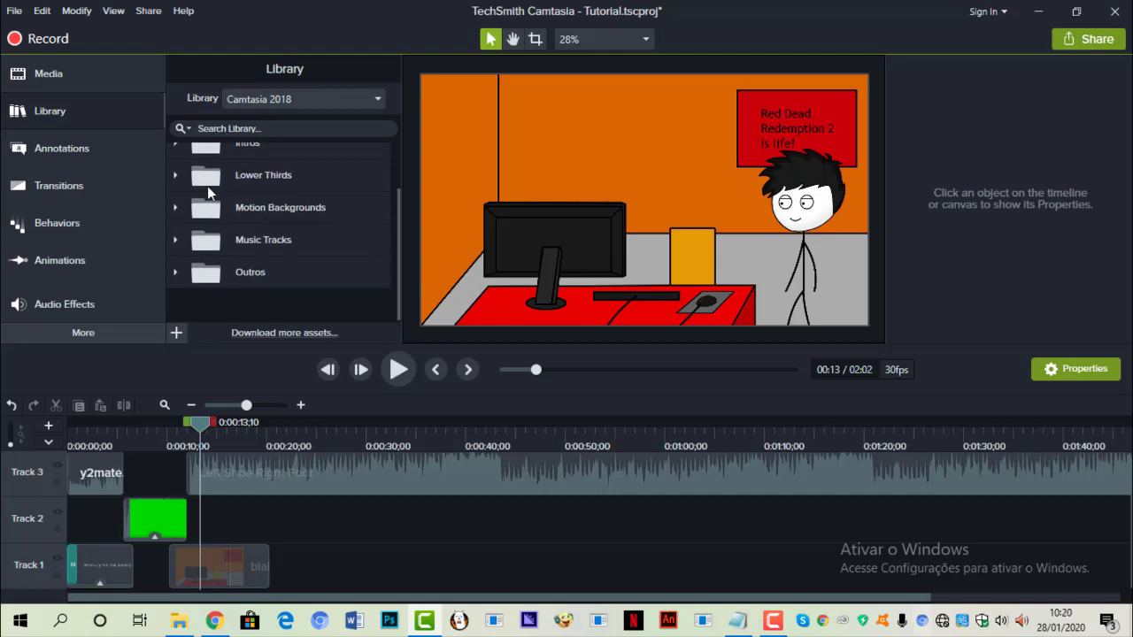
left_click(176, 272)
left_click(176, 273)
scroll(204, 212, "up", 1)
left_click(176, 158)
scroll(290, 248, "down", 5)
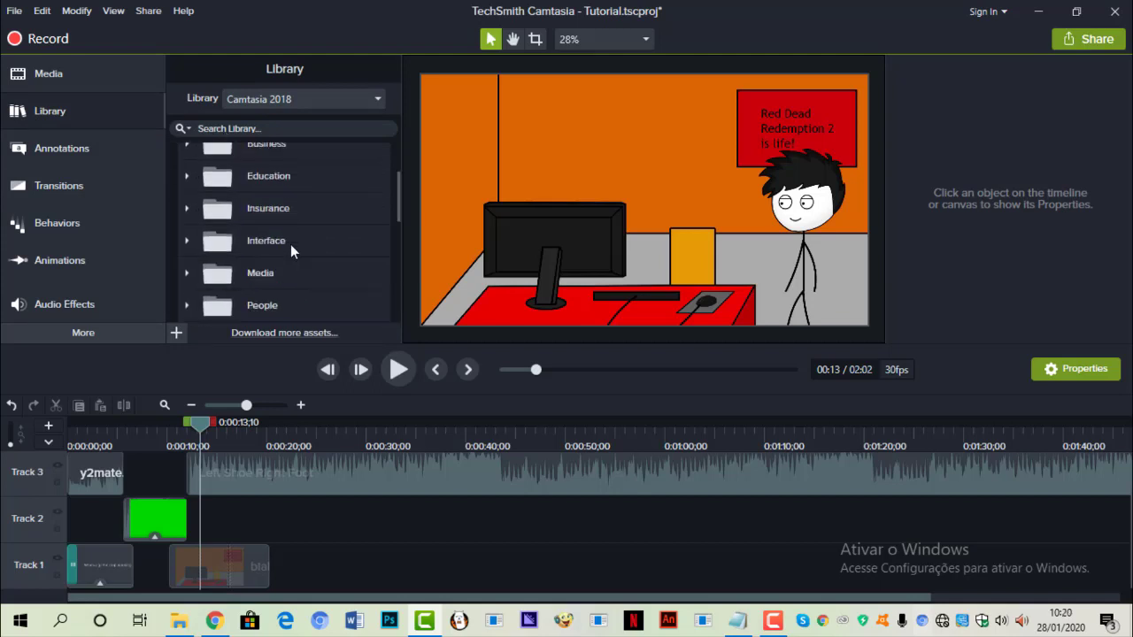
scroll(256, 273, "up", 4)
scroll(222, 231, "up", 1)
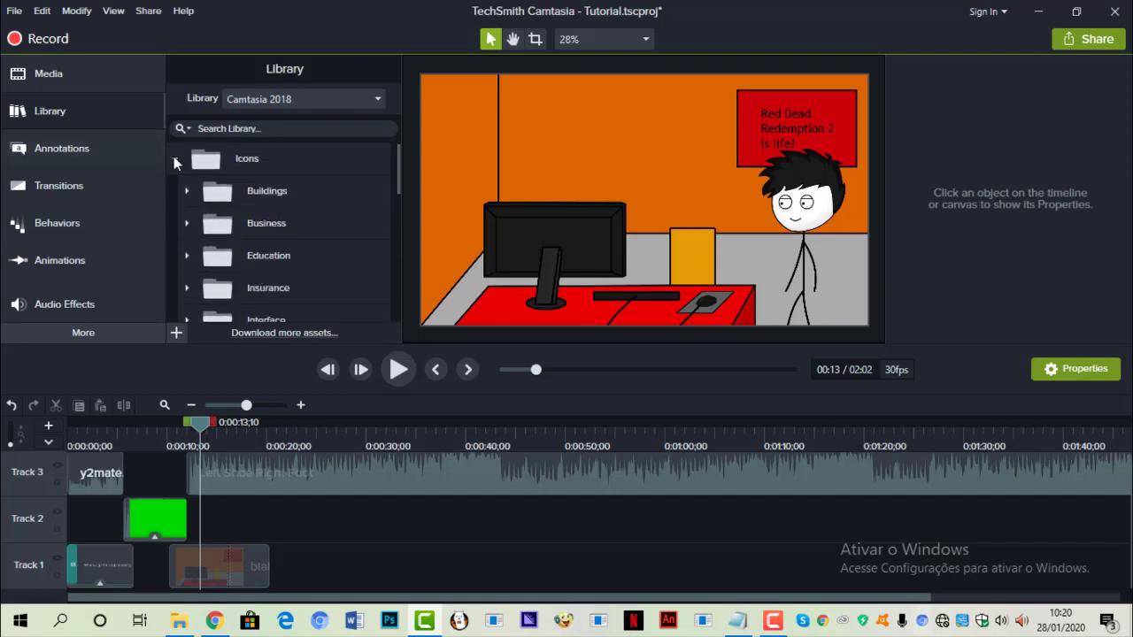
left_click(173, 156)
- Add a Speech Bubble 2 callout on Track 2 at 0:00:13;10 and give it a white fill and a black outline
left_click(64, 148)
left_click_drag(291, 243, 213, 535)
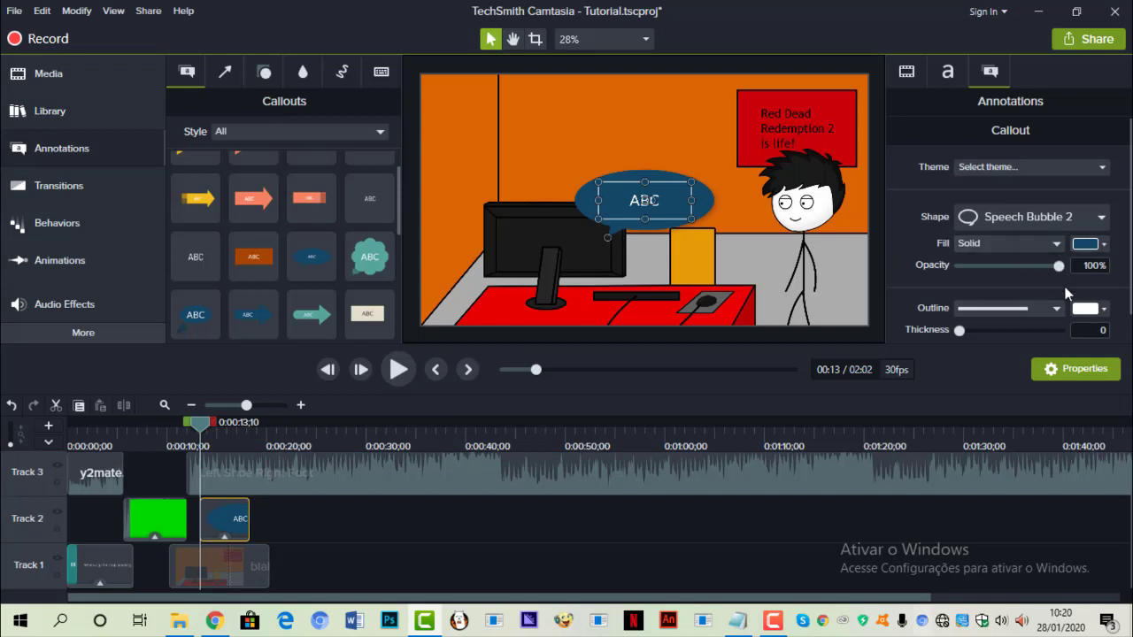
left_click(1087, 243)
left_click(968, 299)
left_click(1087, 308)
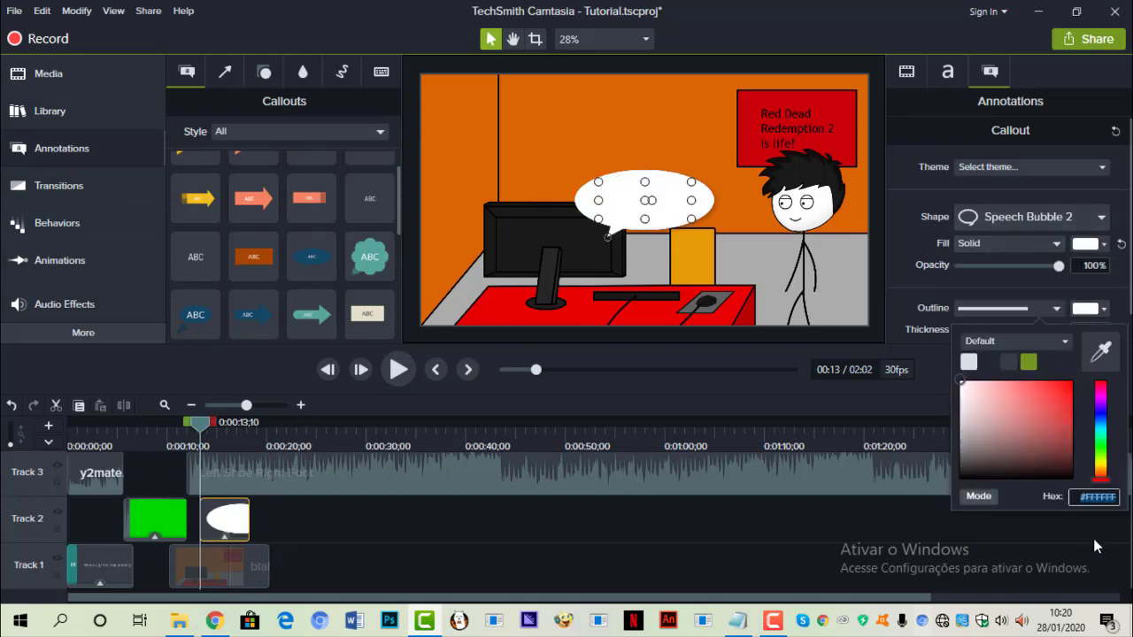
left_click(1070, 476)
left_click(1096, 309)
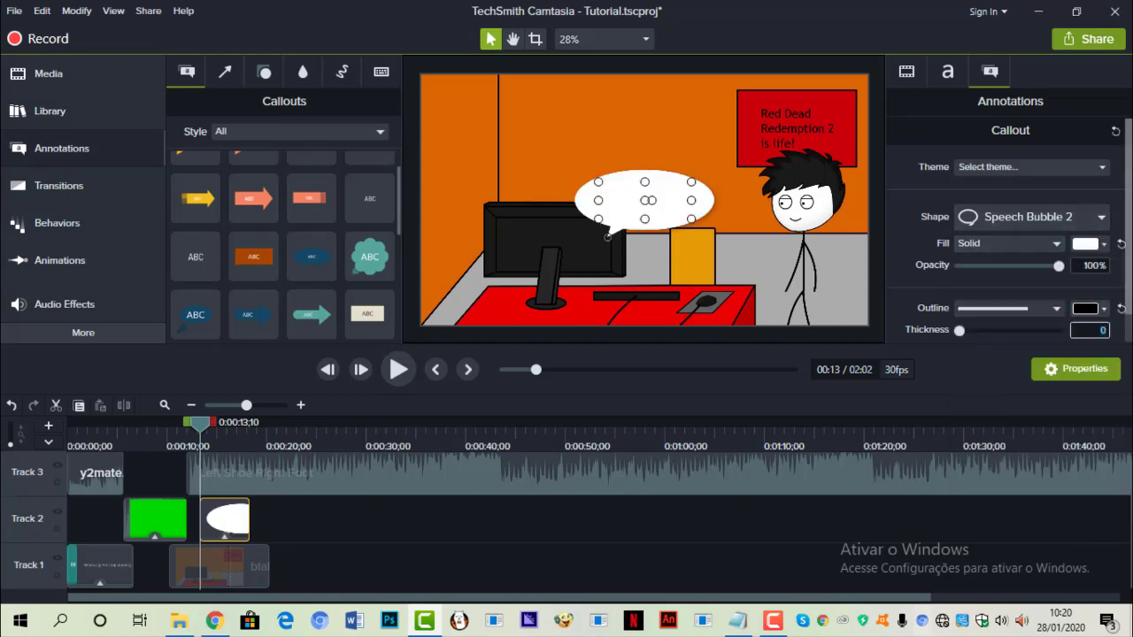
- Set the speech bubble's text to black in the Trebuchet MS font
left_click(948, 73)
left_click(1091, 179)
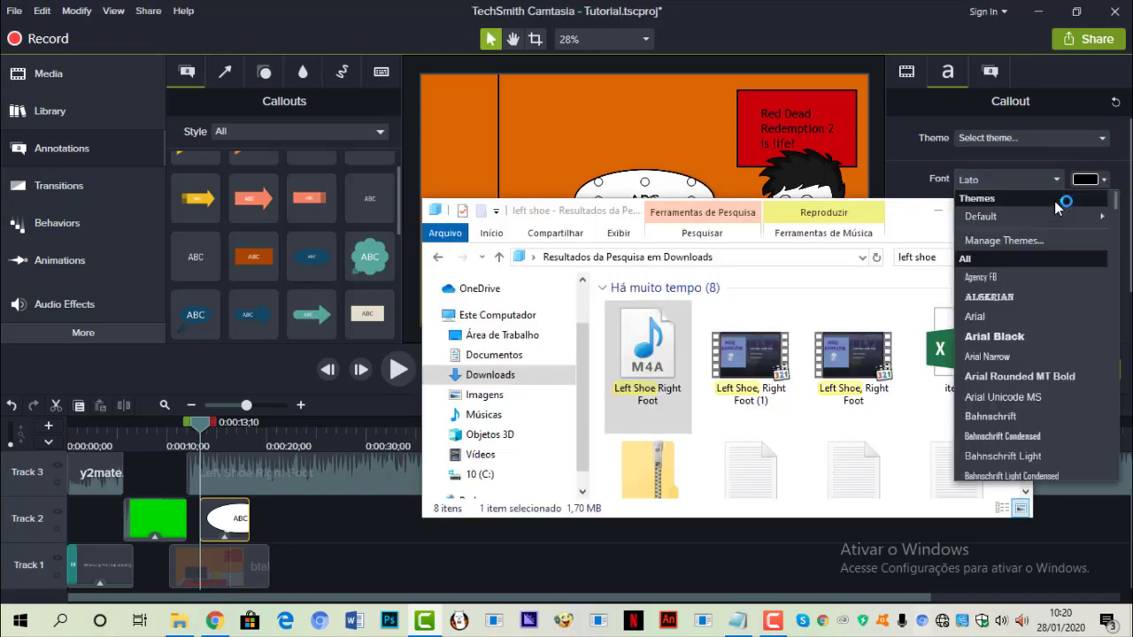
left_click(1054, 201)
left_click(1034, 181)
left_click(1048, 179)
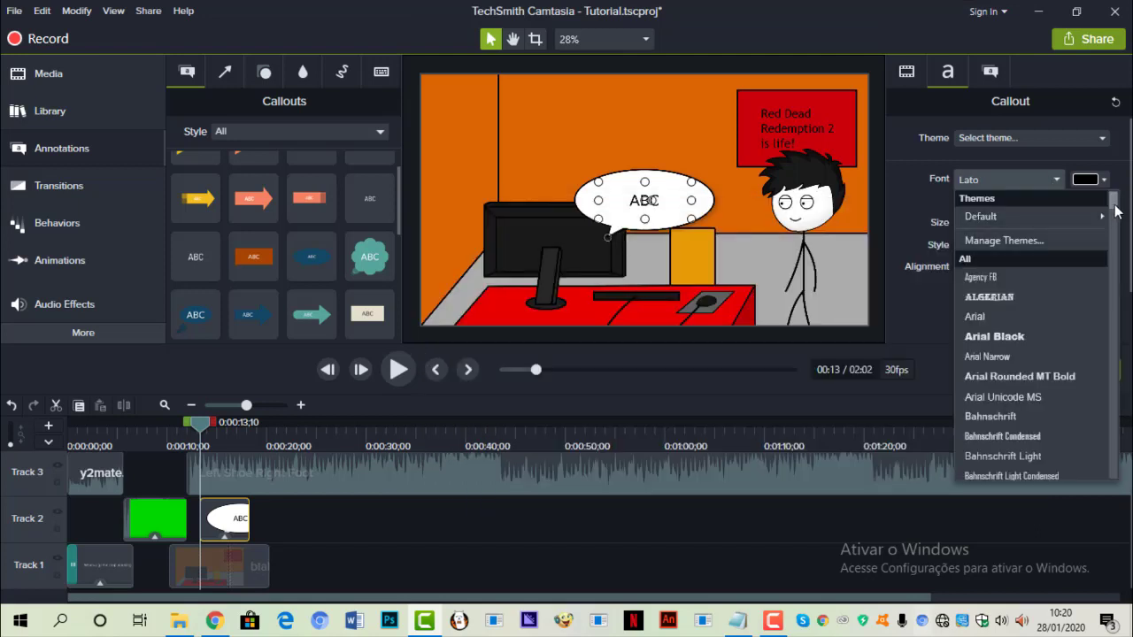
scroll(1084, 413, "down", 15)
left_click(857, 230)
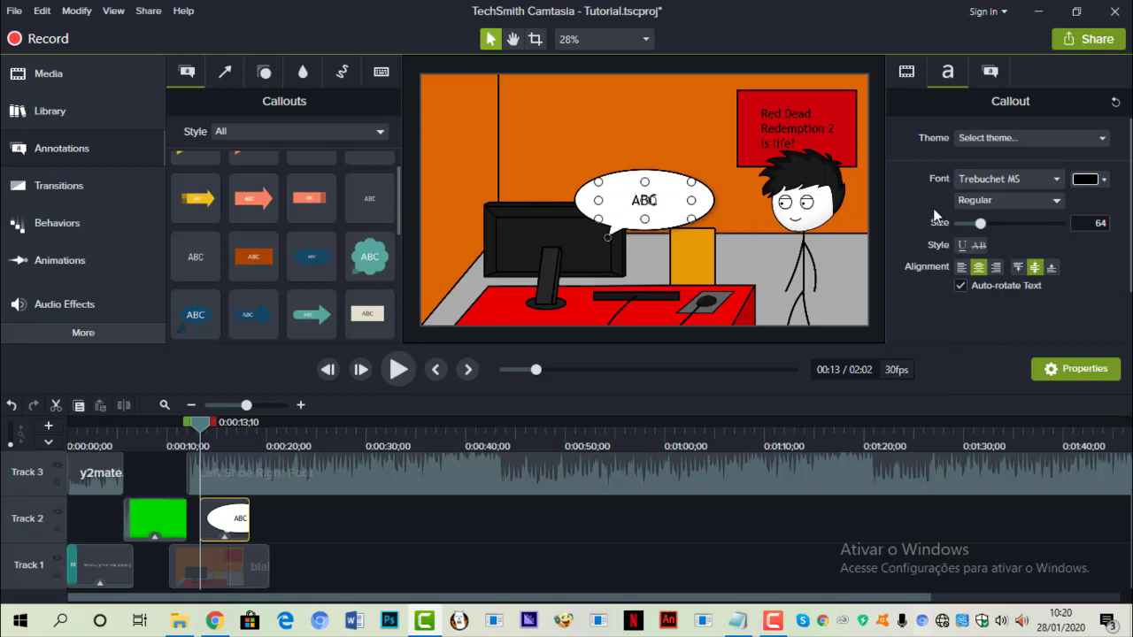
scroll(965, 243, "down", 5)
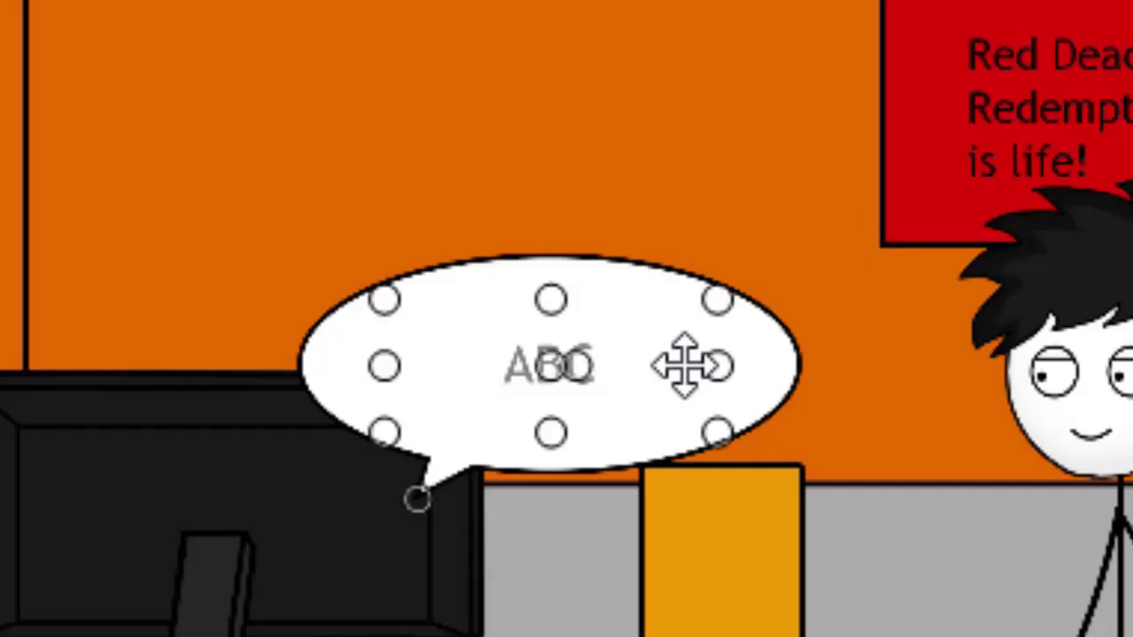
- Write "Lets play games on pc" in the speech bubble and place it beside the character's head with its tail pointing at him
type("Lets")
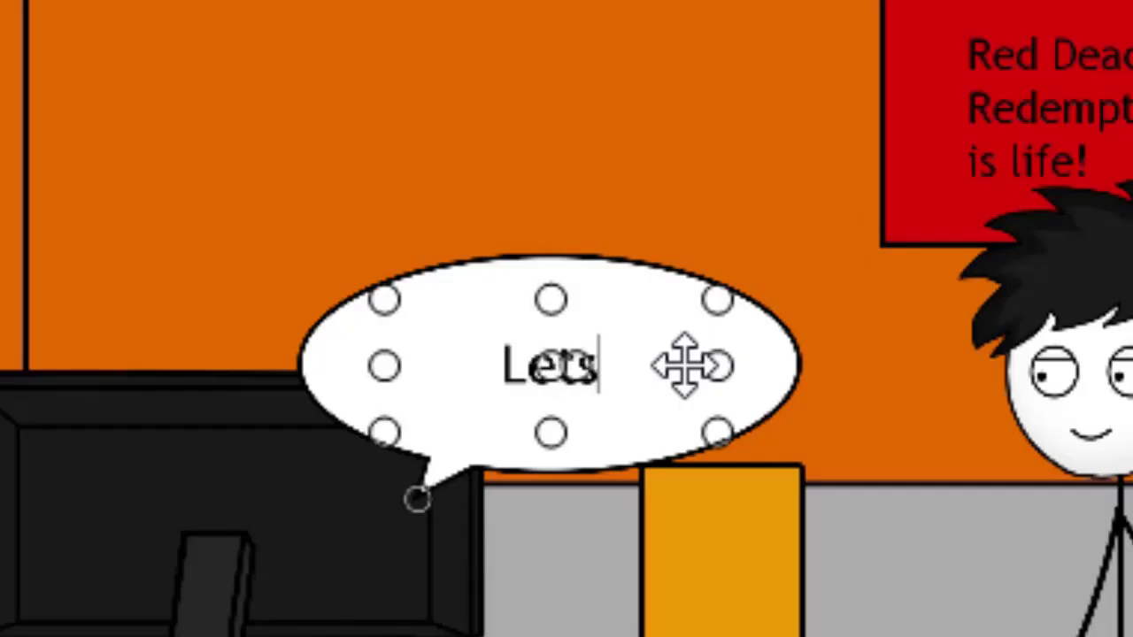
type(" play ga")
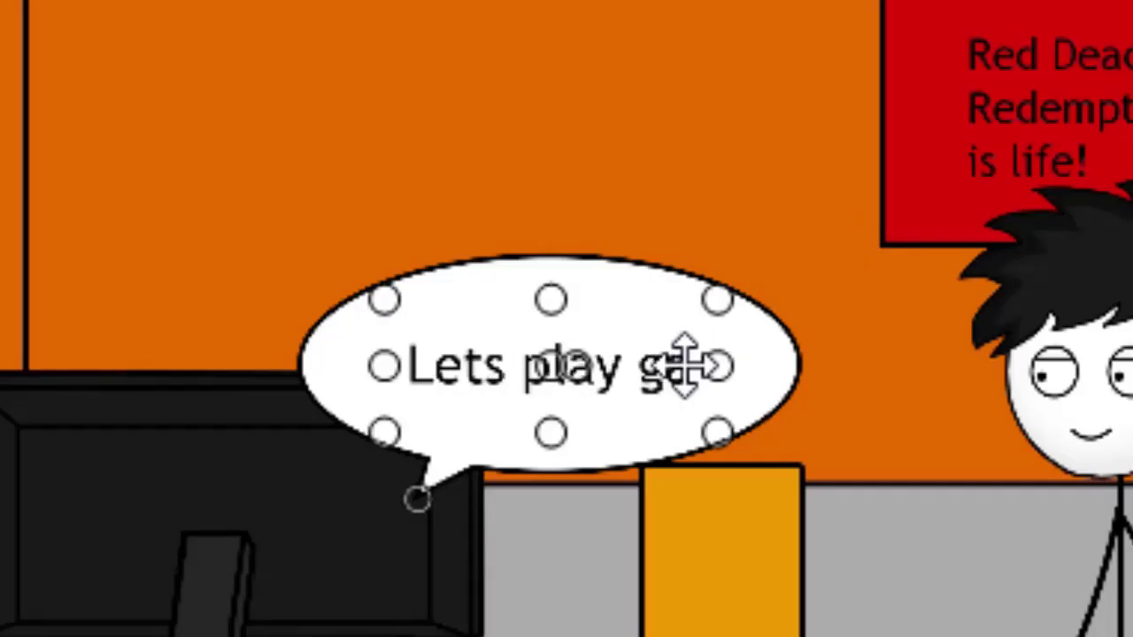
type("mes on pc")
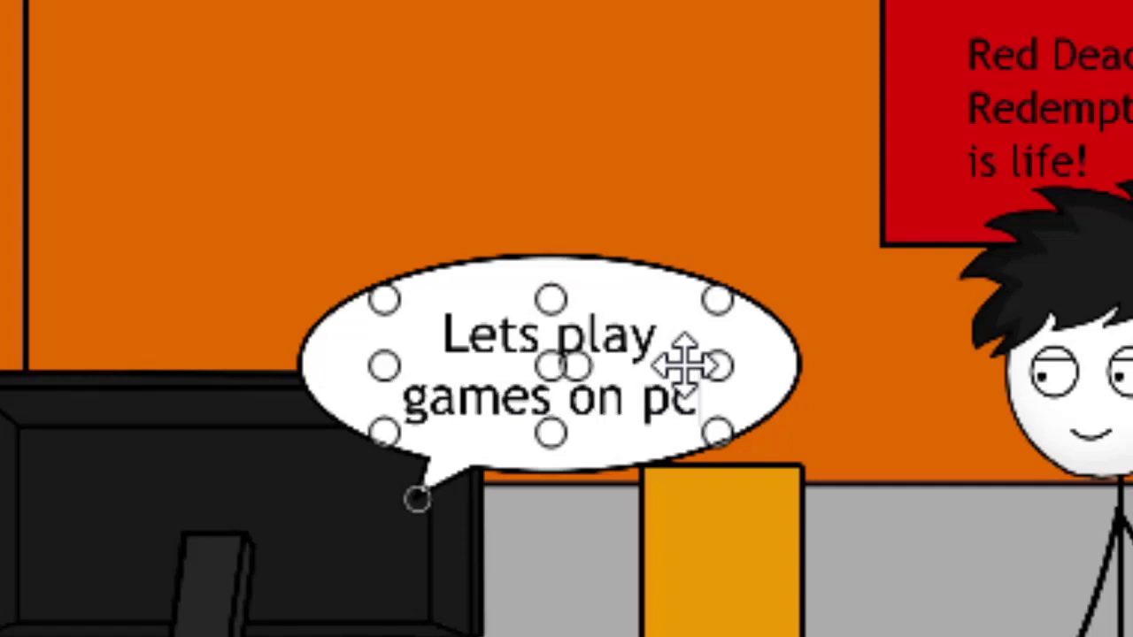
left_click_drag(418, 498, 694, 506)
left_click_drag(628, 399, 877, 235)
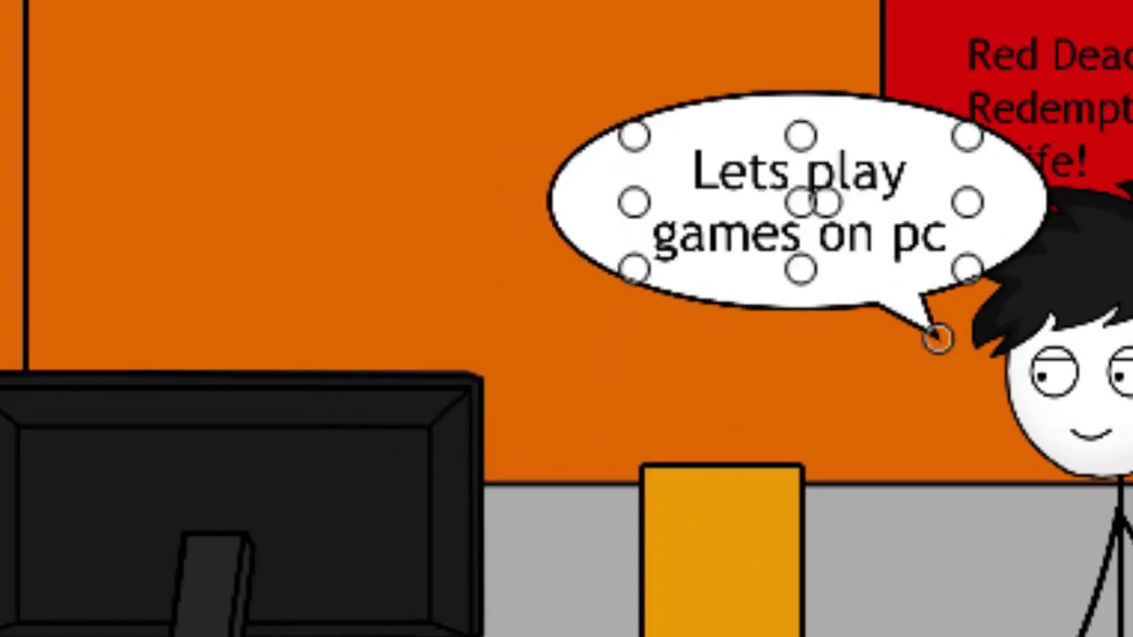
key("Escape")
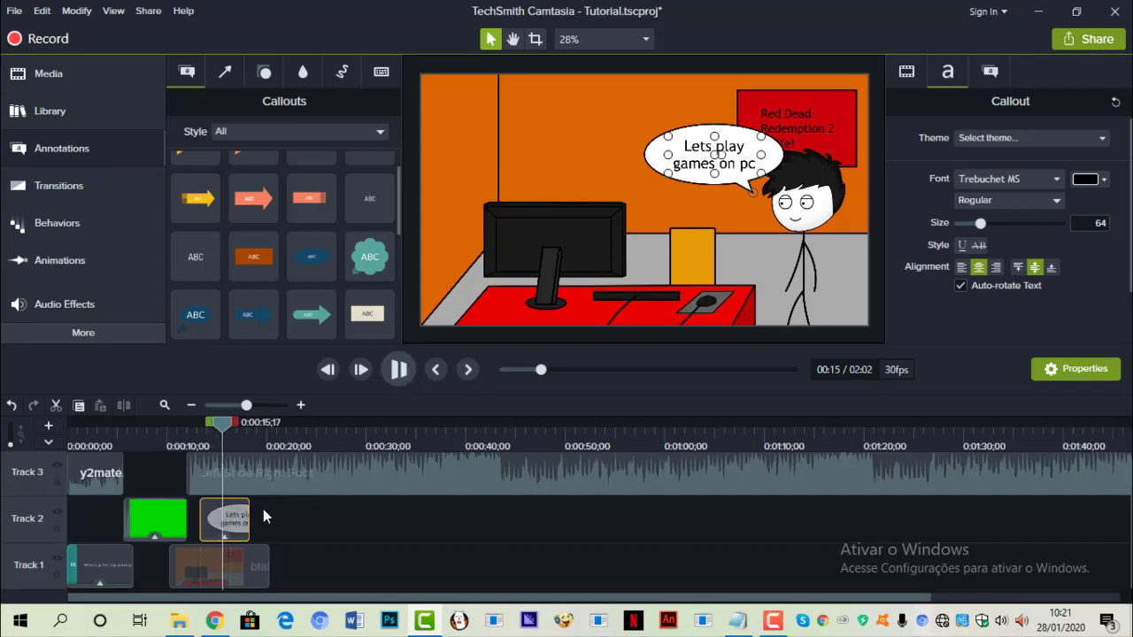
- Split the speech bubble callout at 0:00:15;17 and delete the part after it
left_click(241, 522)
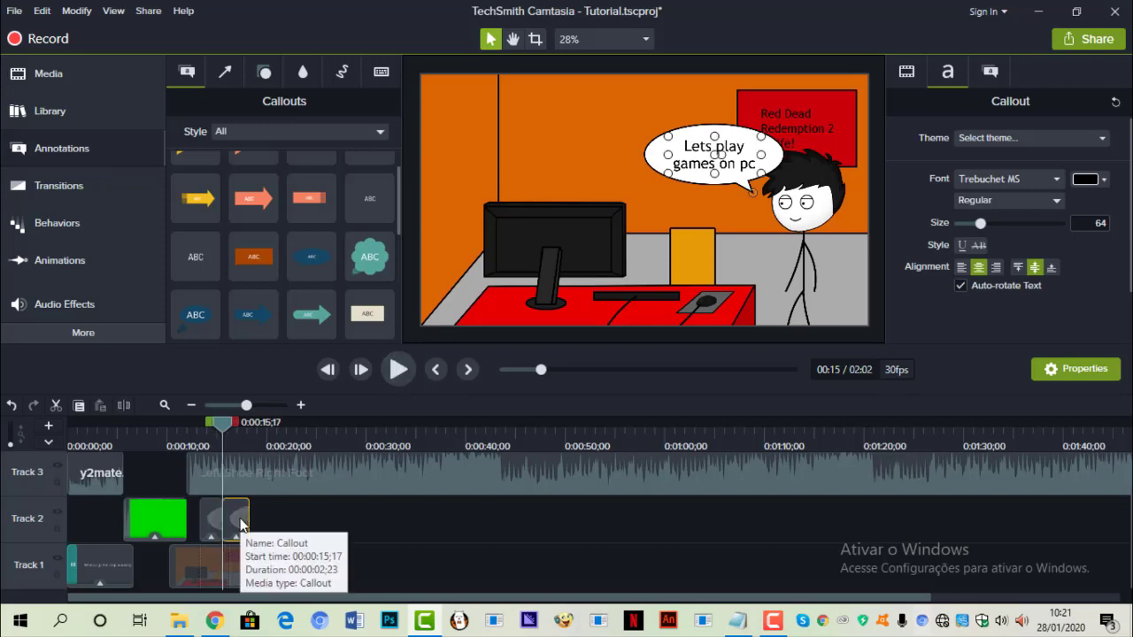
key("Delete")
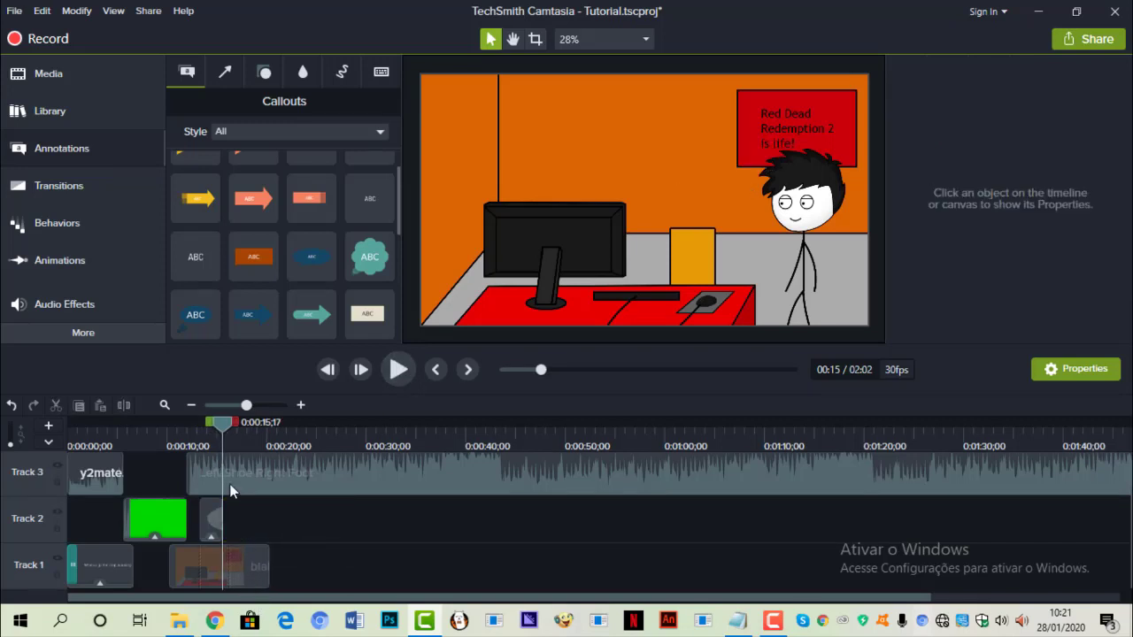
- Cut the section of the blabla clip between 0:00:16;00 and 0:00:16;18 and close the gap on Track 1
left_click(227, 446)
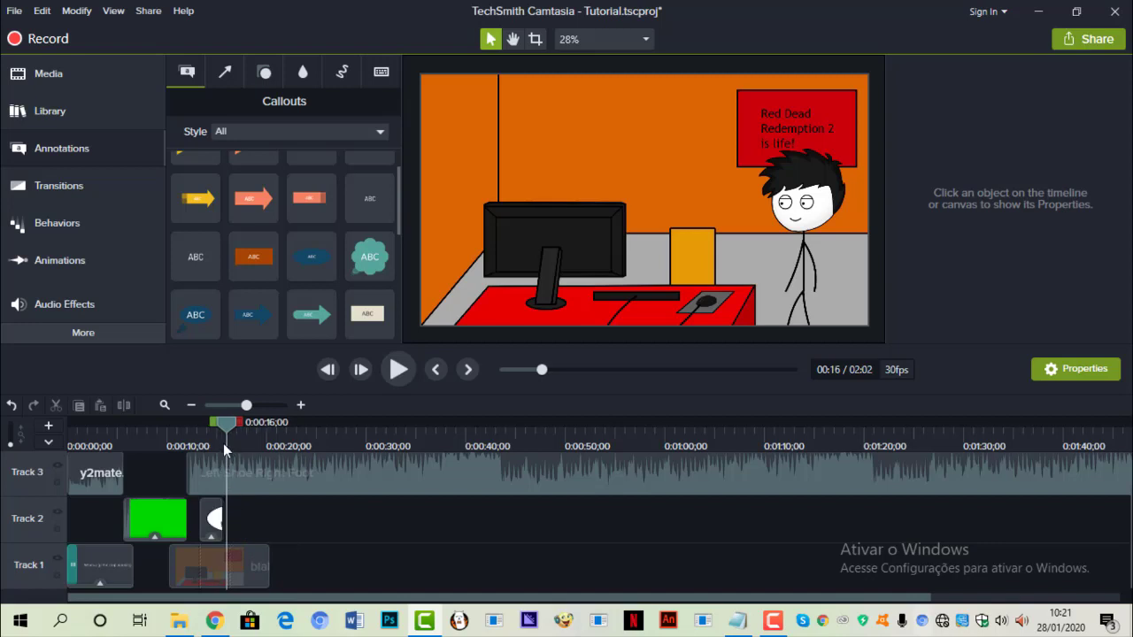
left_click(229, 571)
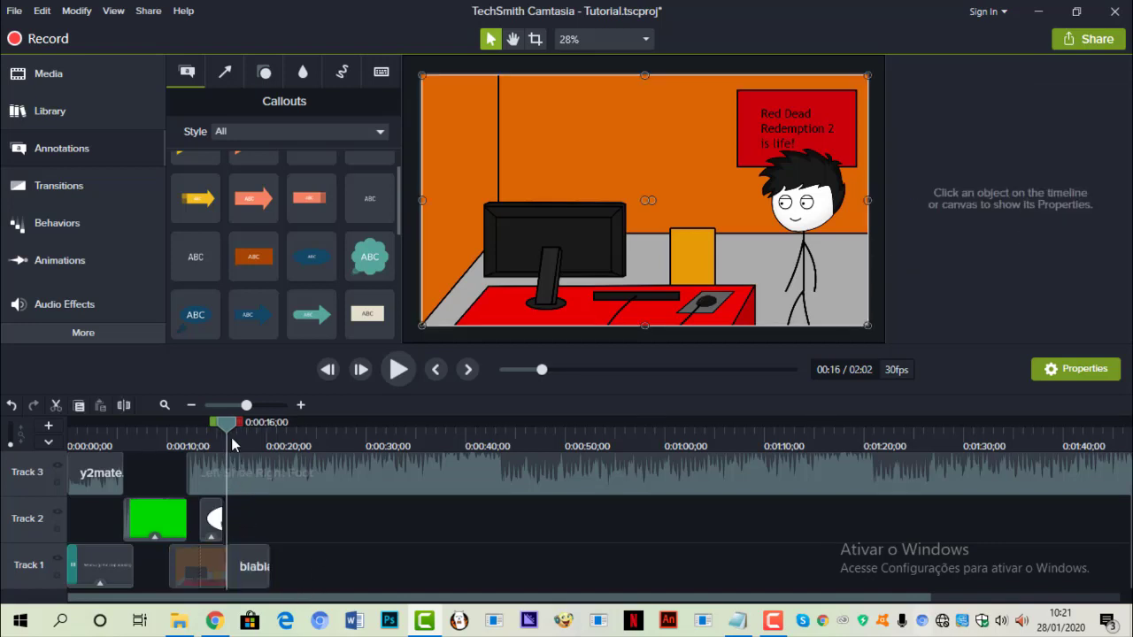
left_click_drag(231, 438, 234, 441)
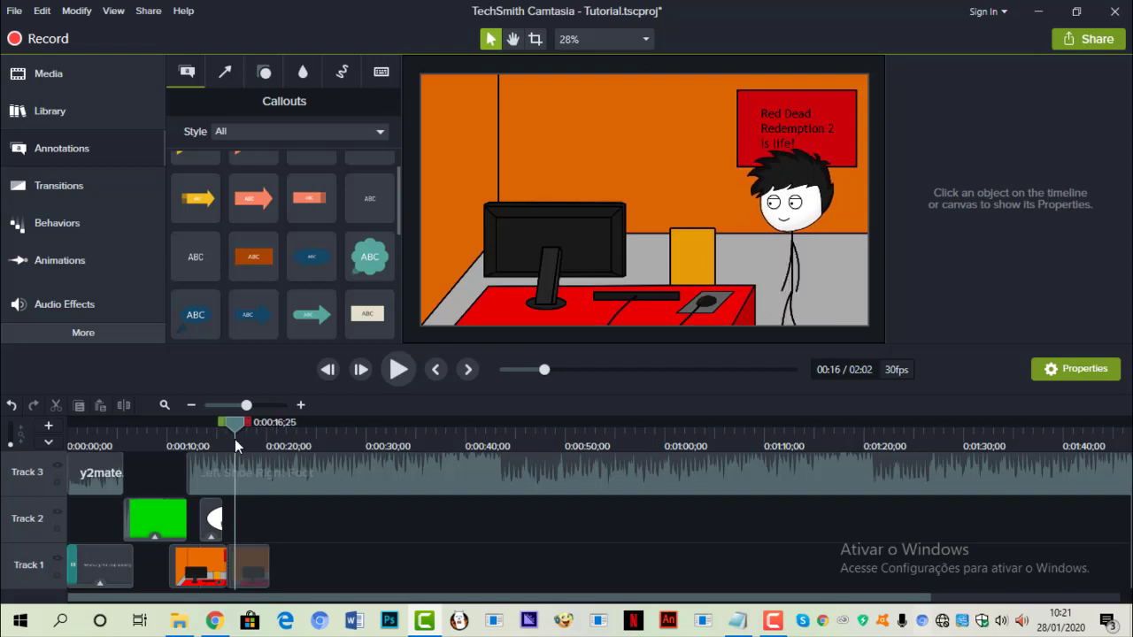
left_click(328, 369)
left_click(328, 370)
left_click(327, 370)
left_click(327, 370)
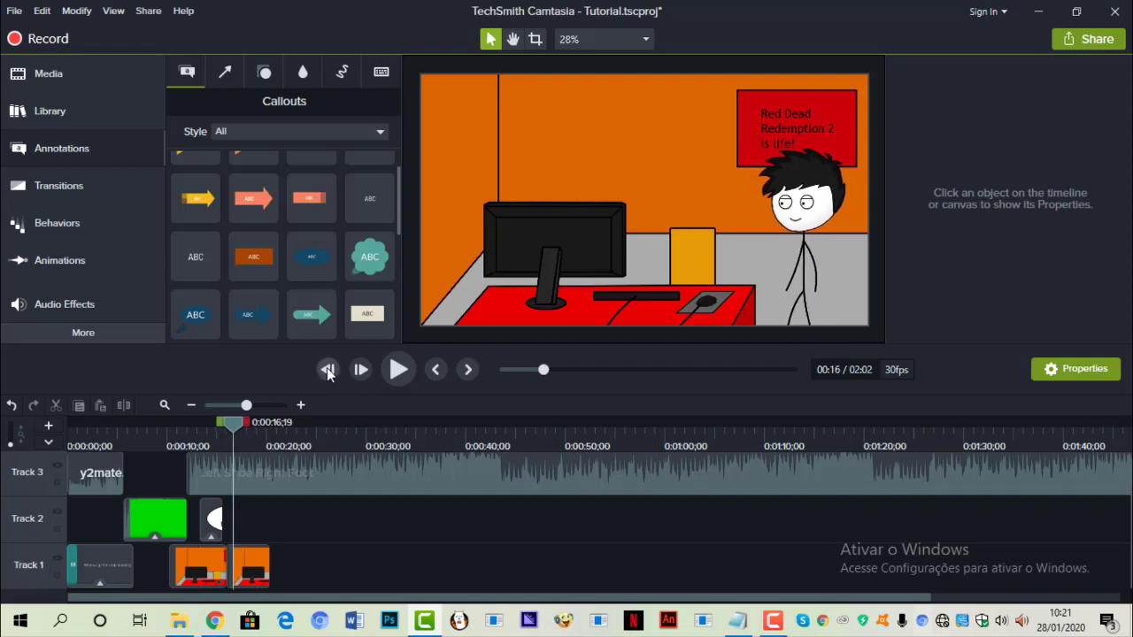
left_click(327, 370)
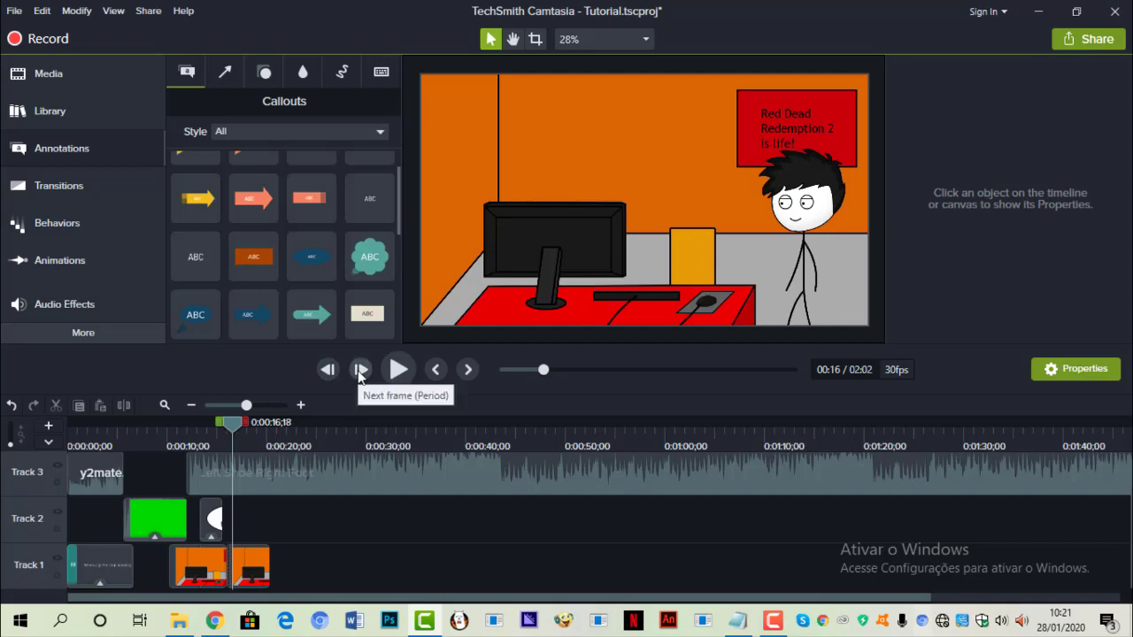
left_click(238, 568)
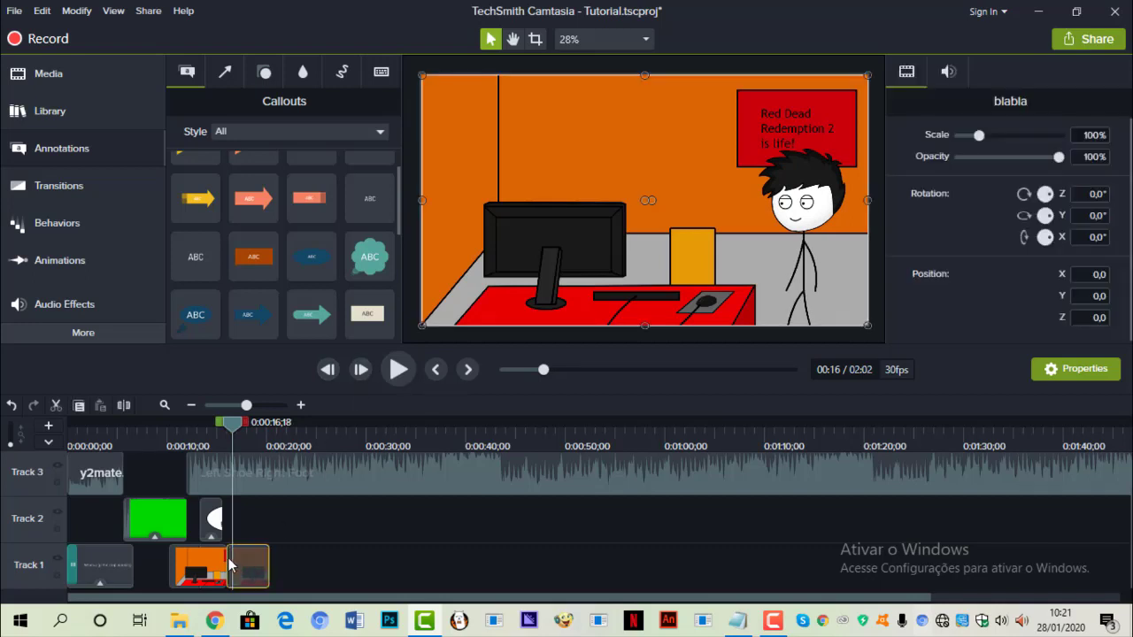
key("s")
left_click(229, 557)
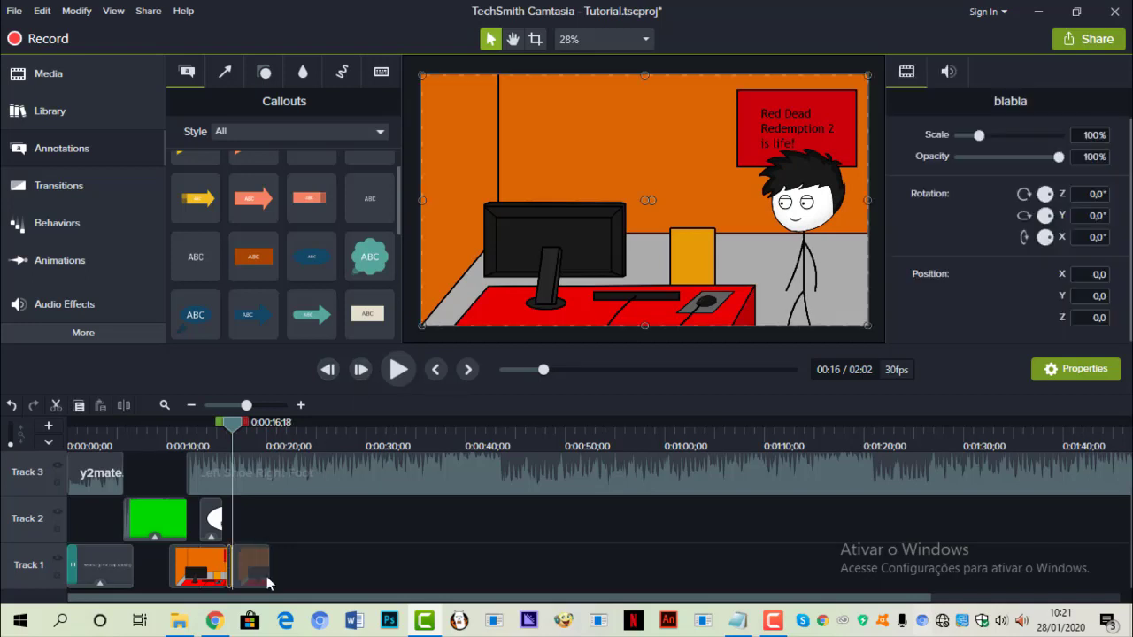
key("Delete")
left_click_drag(259, 571, 215, 575)
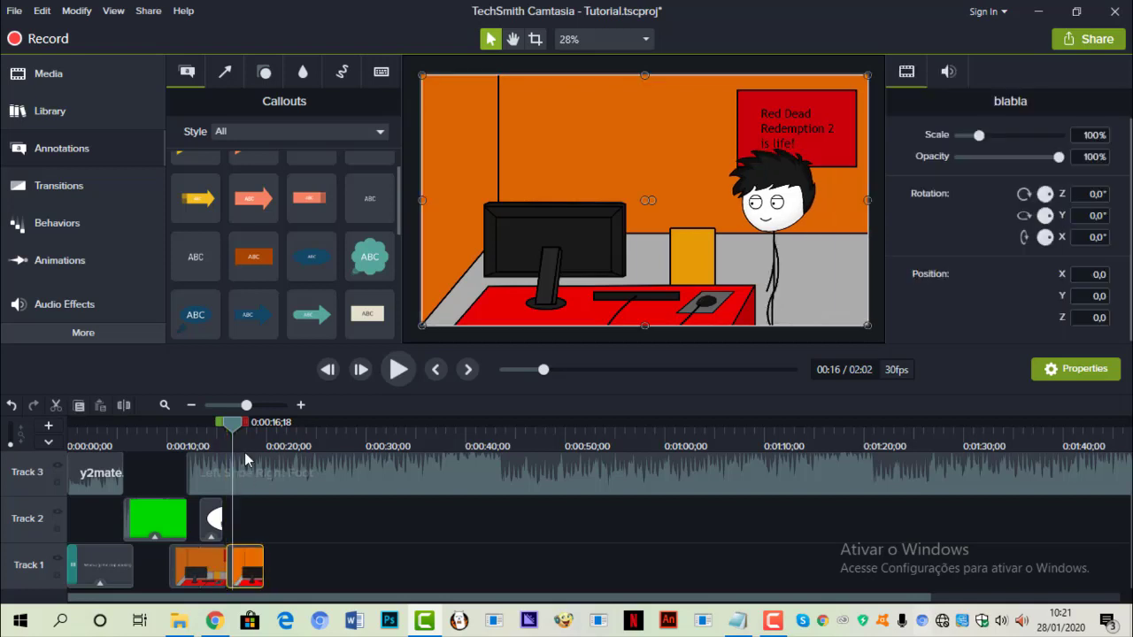
- Extend the blabla clip's frame at 0:00:18;08, where the character sits at the desk, by about 5 seconds
left_click_drag(245, 452, 244, 457)
left_click(359, 378)
left_click(358, 378)
left_click(358, 378)
left_click(359, 378)
left_click(358, 378)
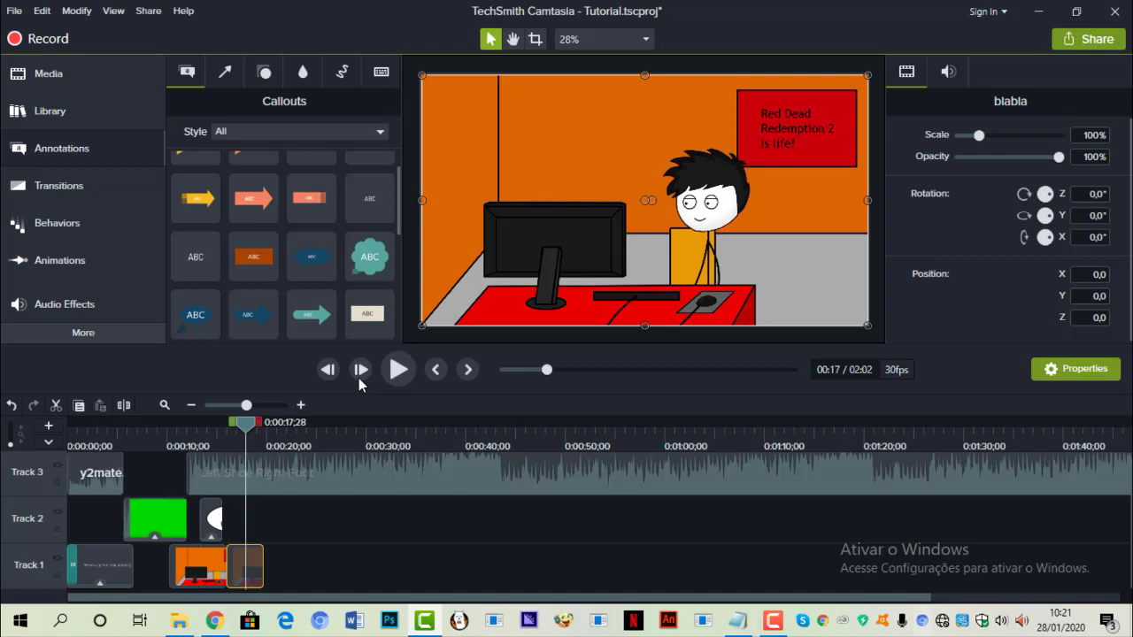
left_click(358, 378)
left_click(358, 378)
left_click(358, 378)
left_click(358, 378)
left_click(358, 378)
left_click(358, 378)
left_click(359, 377)
left_click(358, 378)
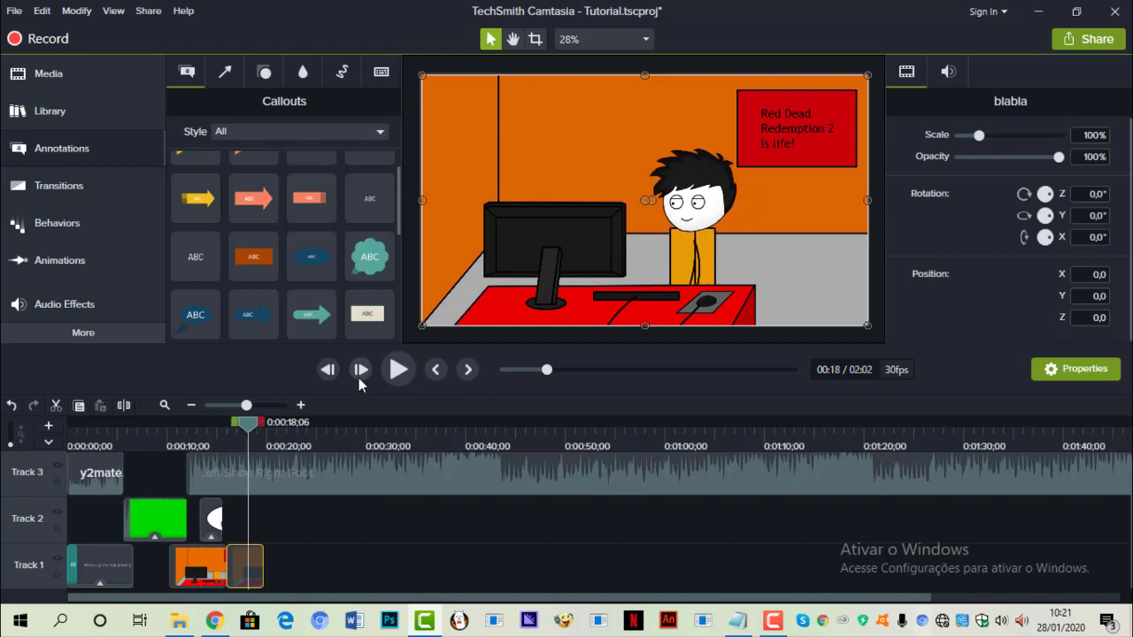
left_click(358, 378)
left_click(359, 378)
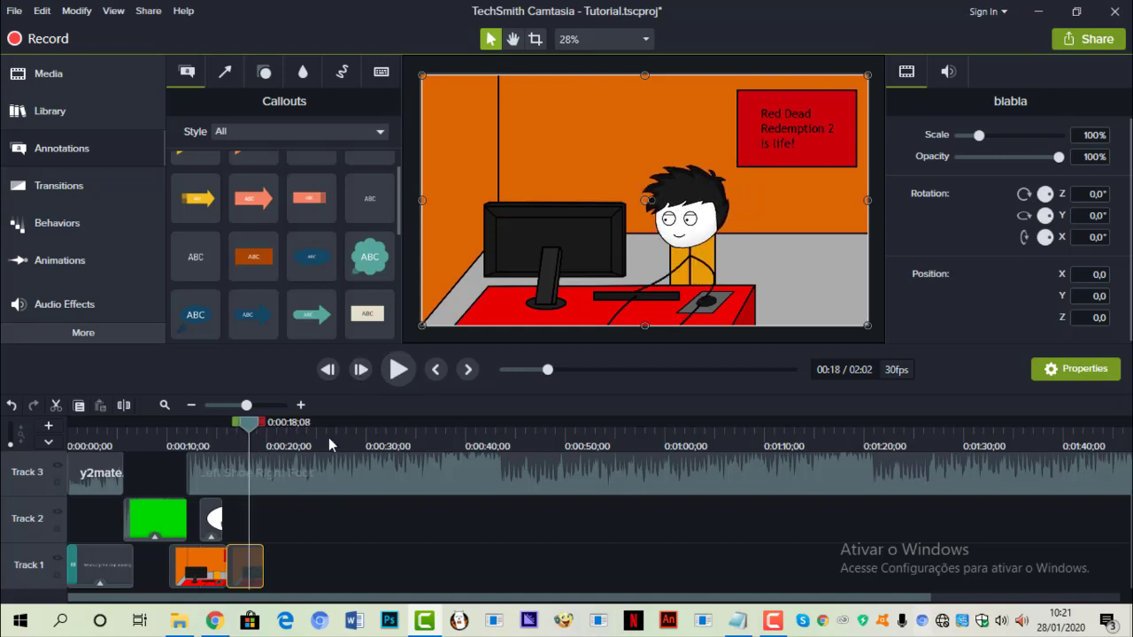
right_click(255, 558)
left_click(663, 526)
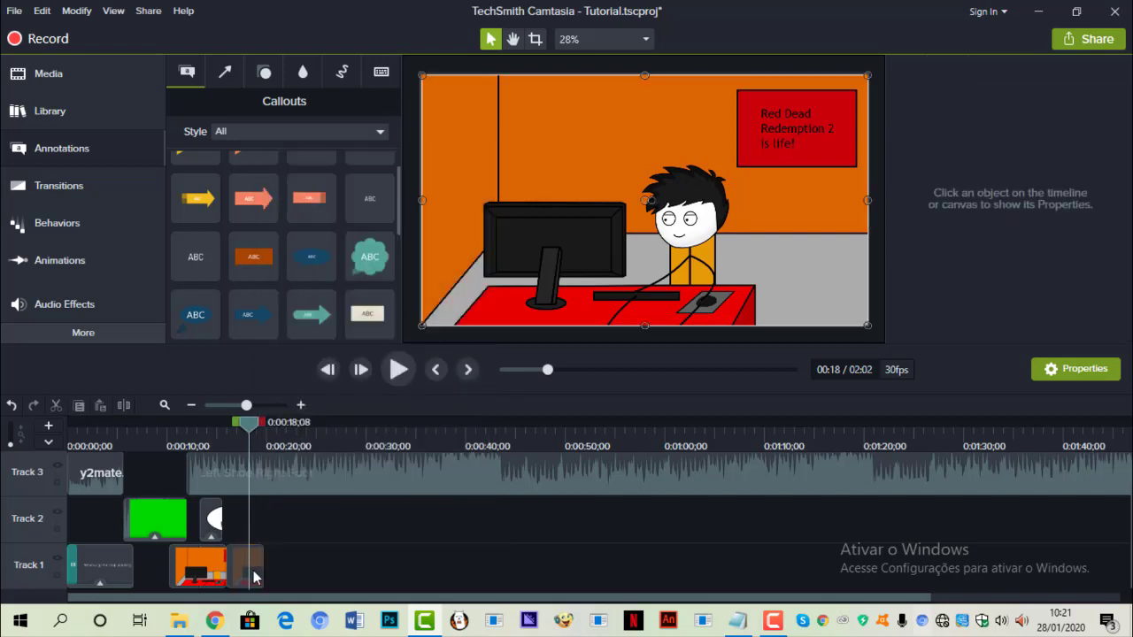
right_click(255, 577)
left_click(297, 486)
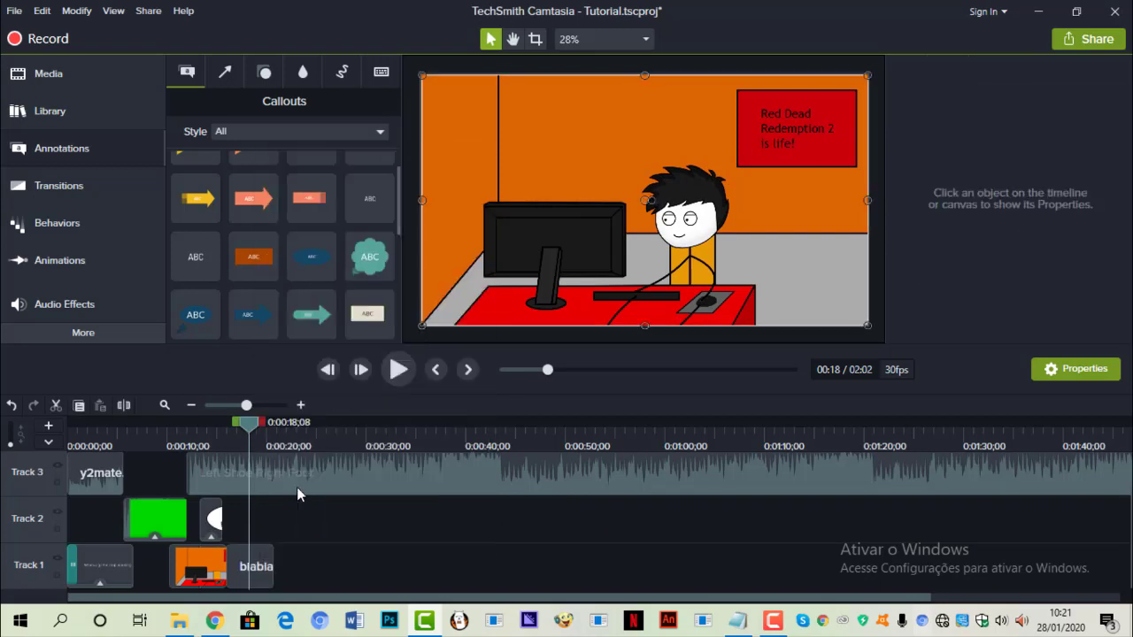
left_click(321, 513)
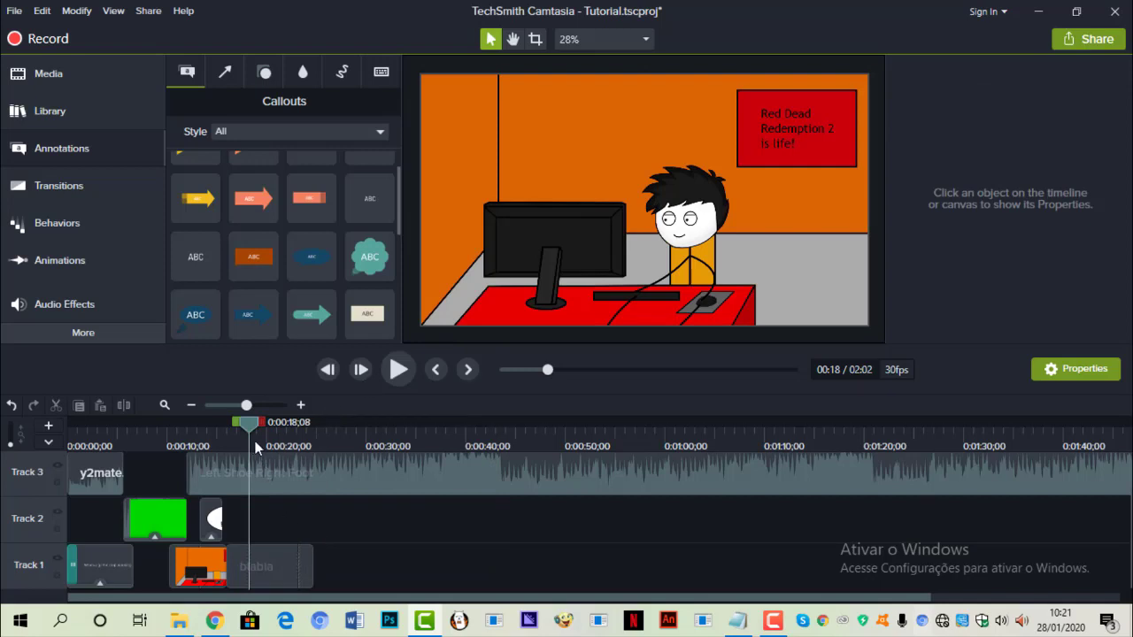
- Split the extended blabla clip at 0:00:19;04 and move its second part along Track 1 to about 0:00:39
left_click_drag(257, 442, 262, 445)
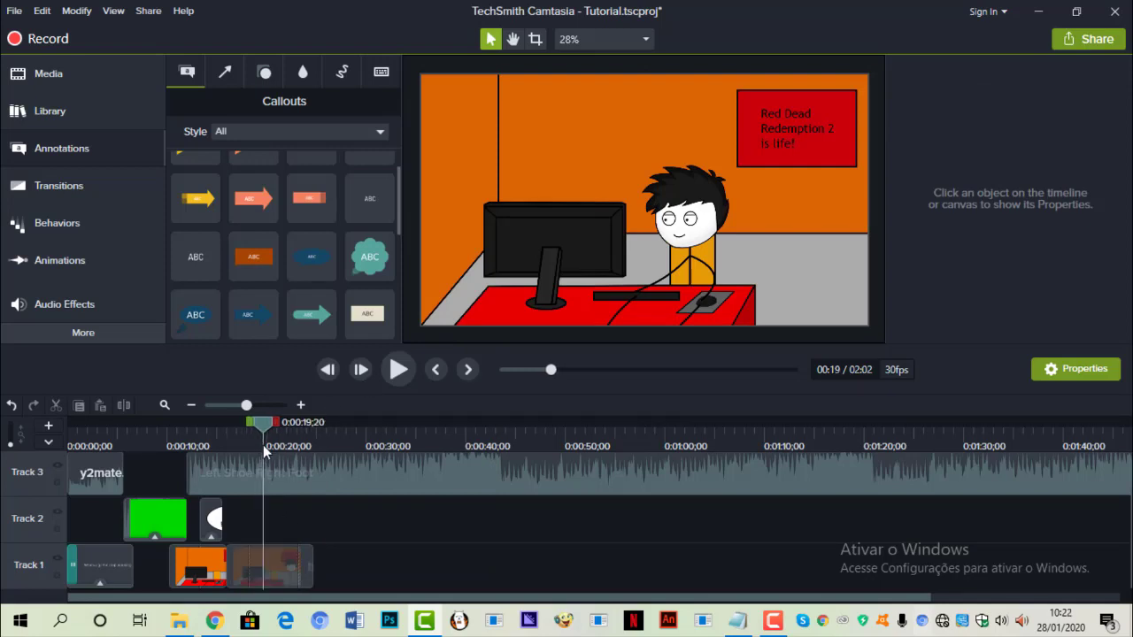
left_click(262, 563)
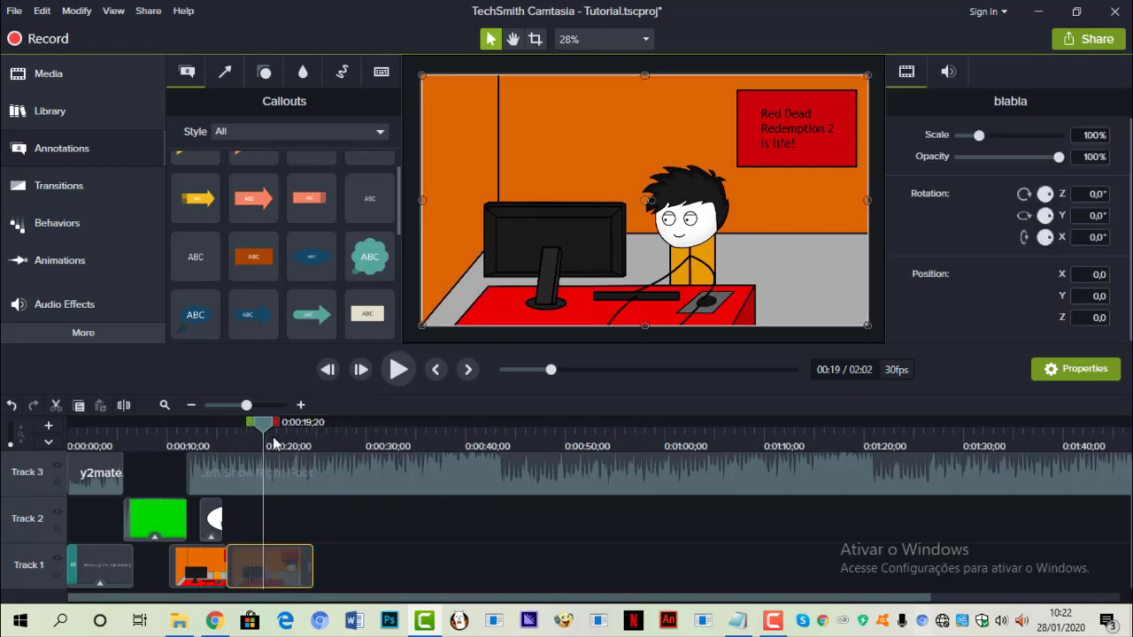
left_click(323, 376)
left_click(323, 376)
left_click(323, 376)
left_click(323, 376)
left_click(323, 376)
left_click(322, 376)
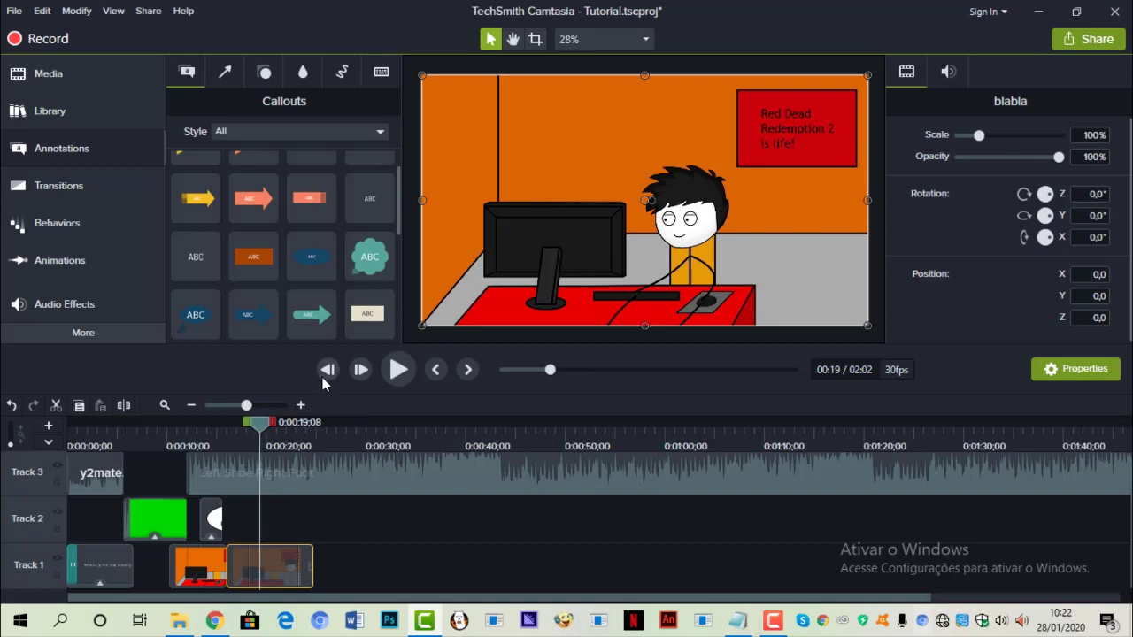
left_click(322, 377)
left_click(322, 377)
left_click(322, 377)
left_click(322, 377)
key("s")
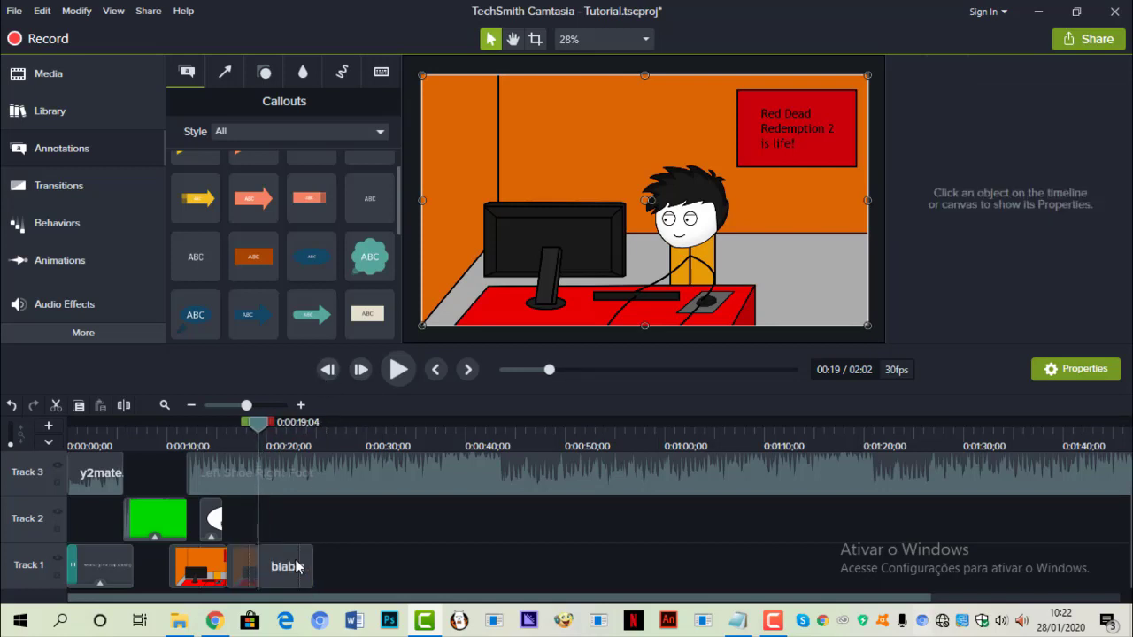
left_click(298, 567)
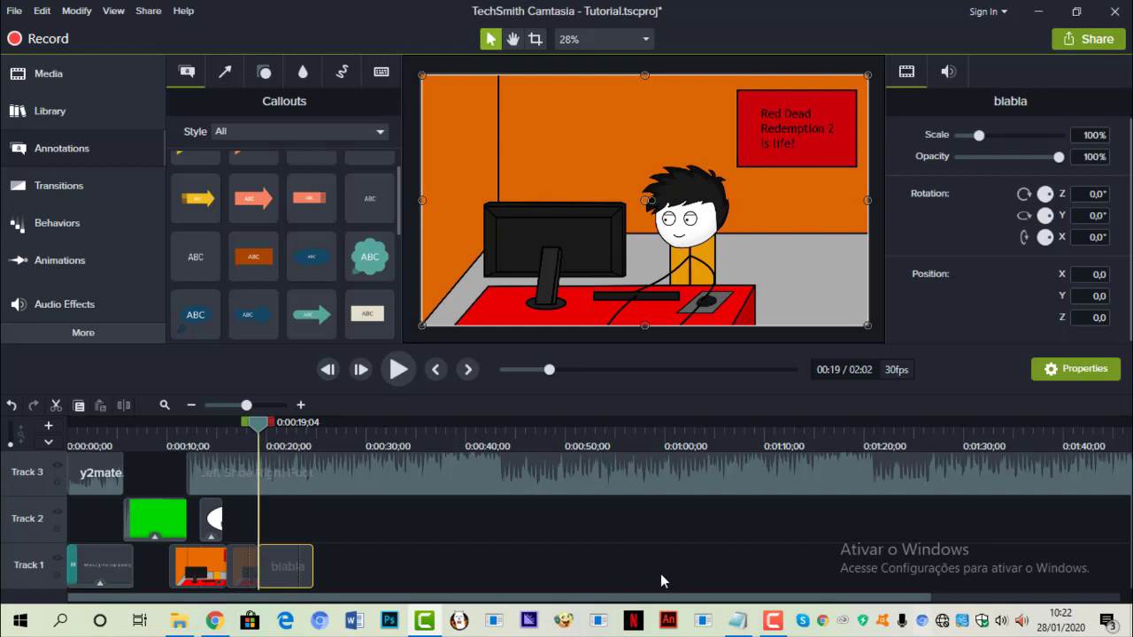
left_click_drag(458, 572, 490, 571)
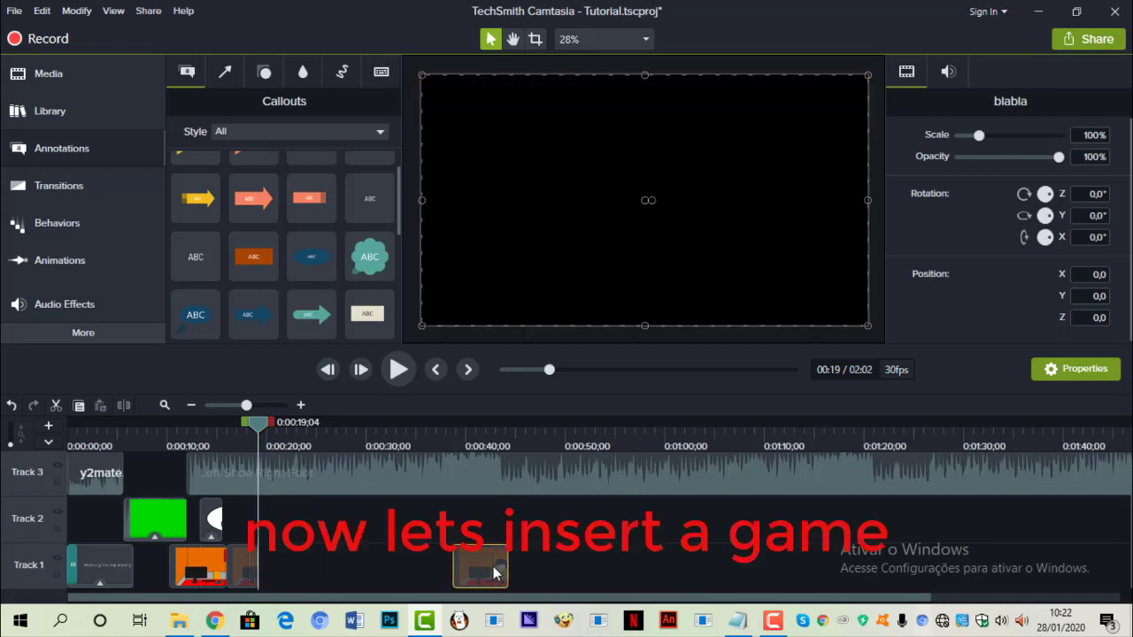
- Switch to File Explorer, search the Downloads folder for "fortnite" and look through the gameplay videos found
key("alt+Tab")
left_click(915, 257)
type("fo")
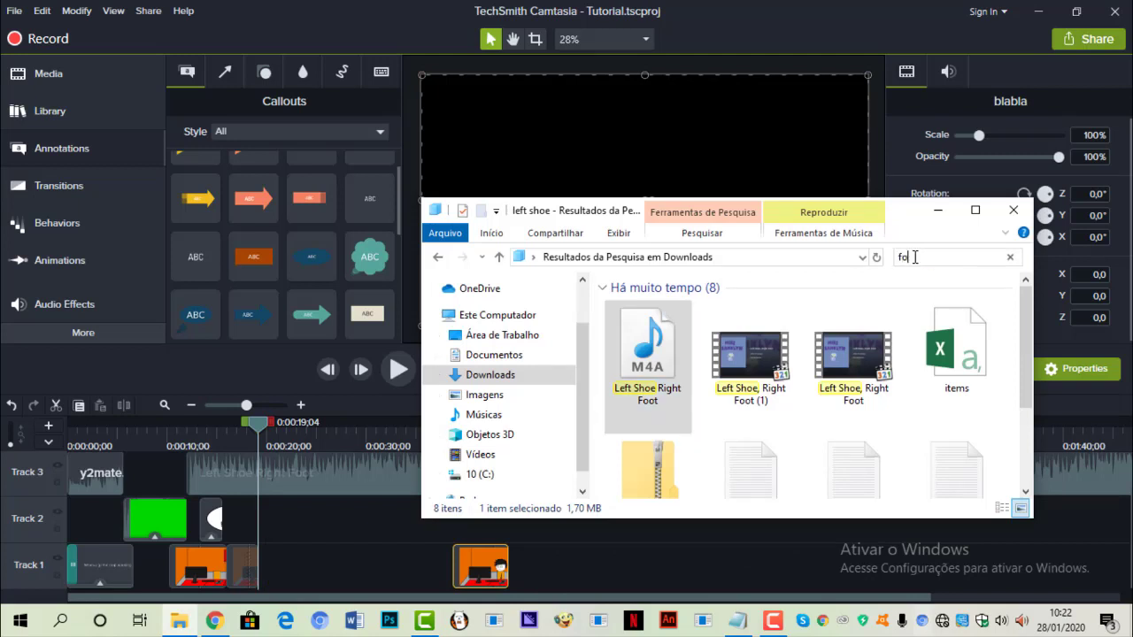
type("rtnite")
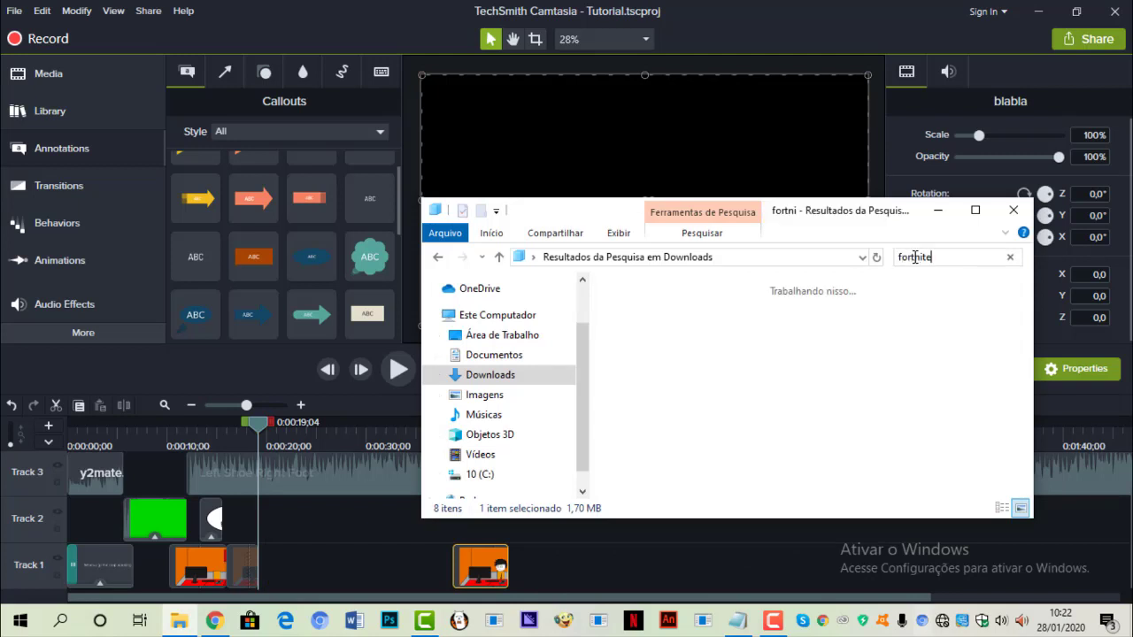
scroll(730, 378, "down", 5)
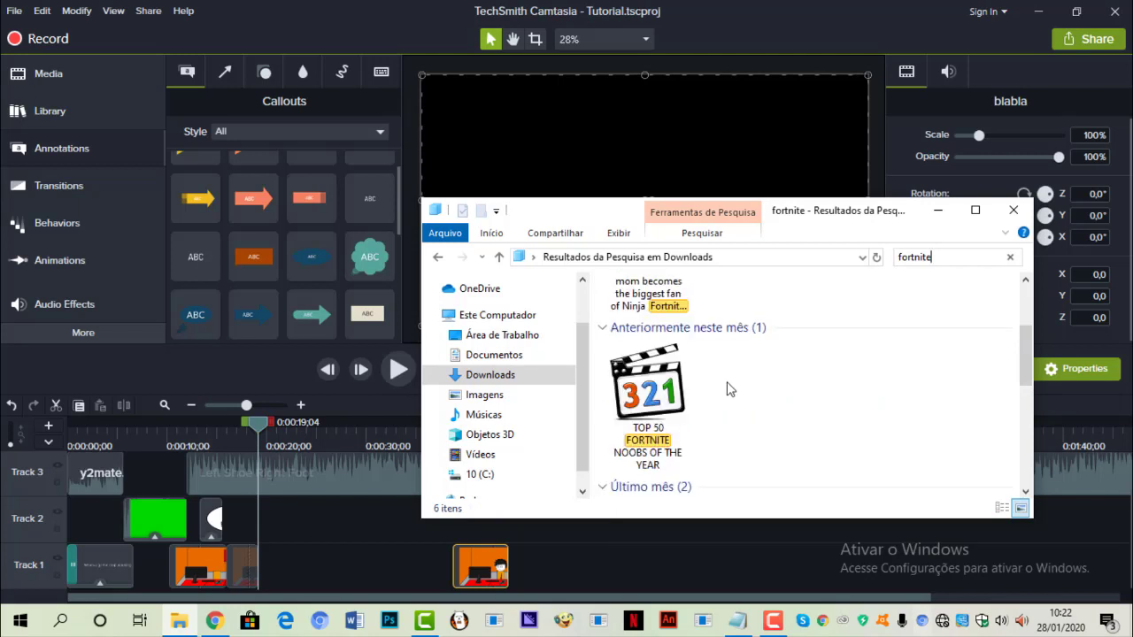
left_click(748, 398)
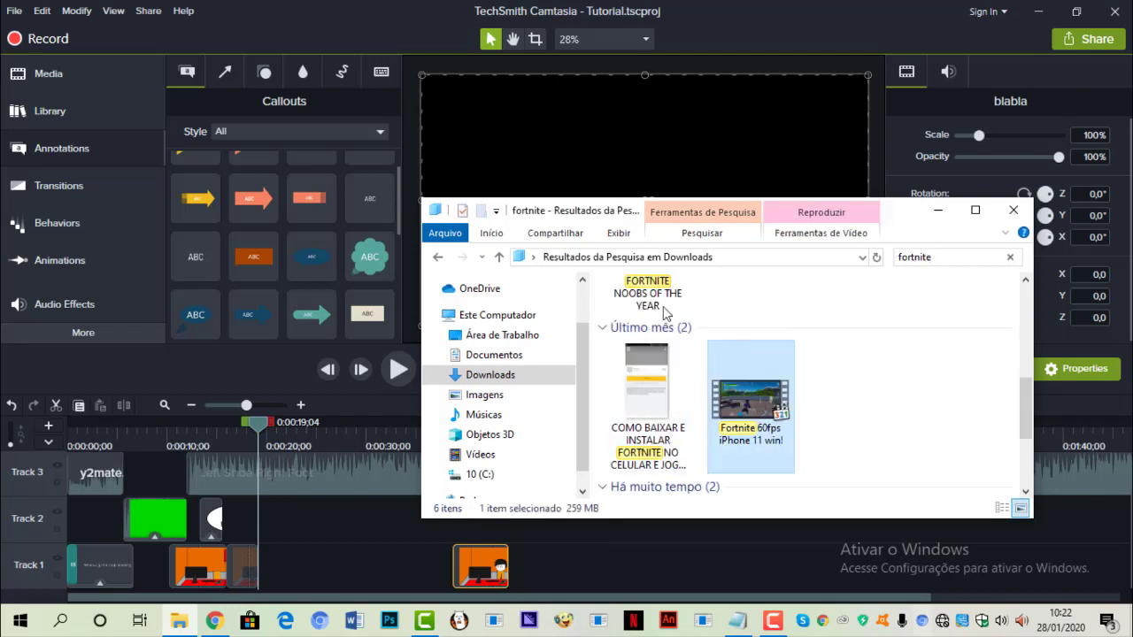
scroll(672, 389, "up", 3)
left_click(652, 359)
scroll(654, 372, "down", 5)
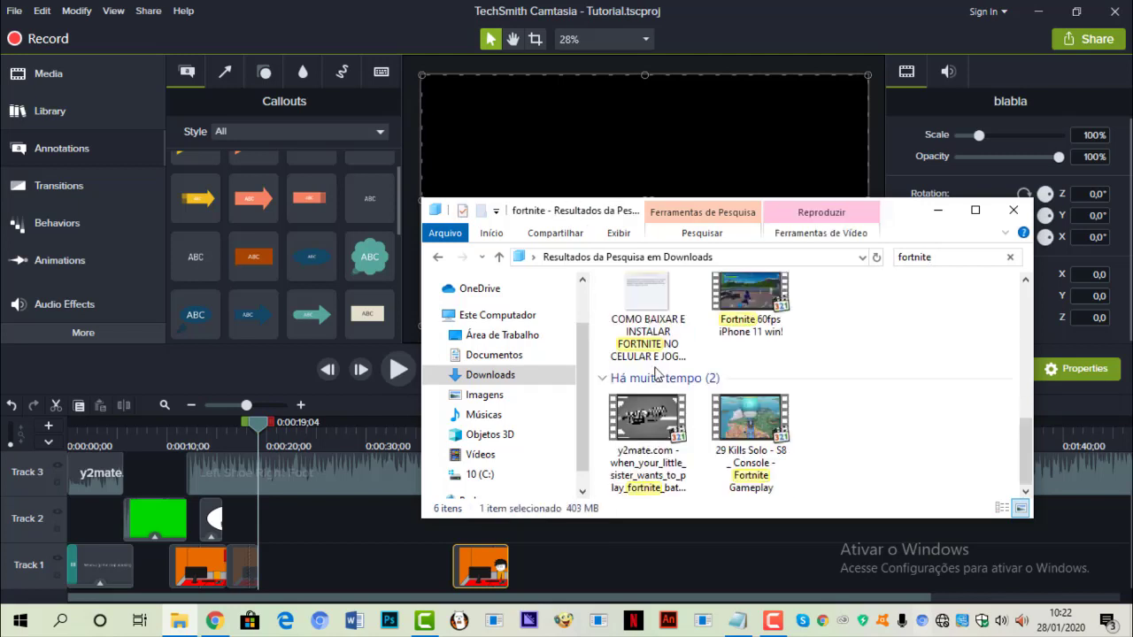
scroll(755, 456, "up", 10)
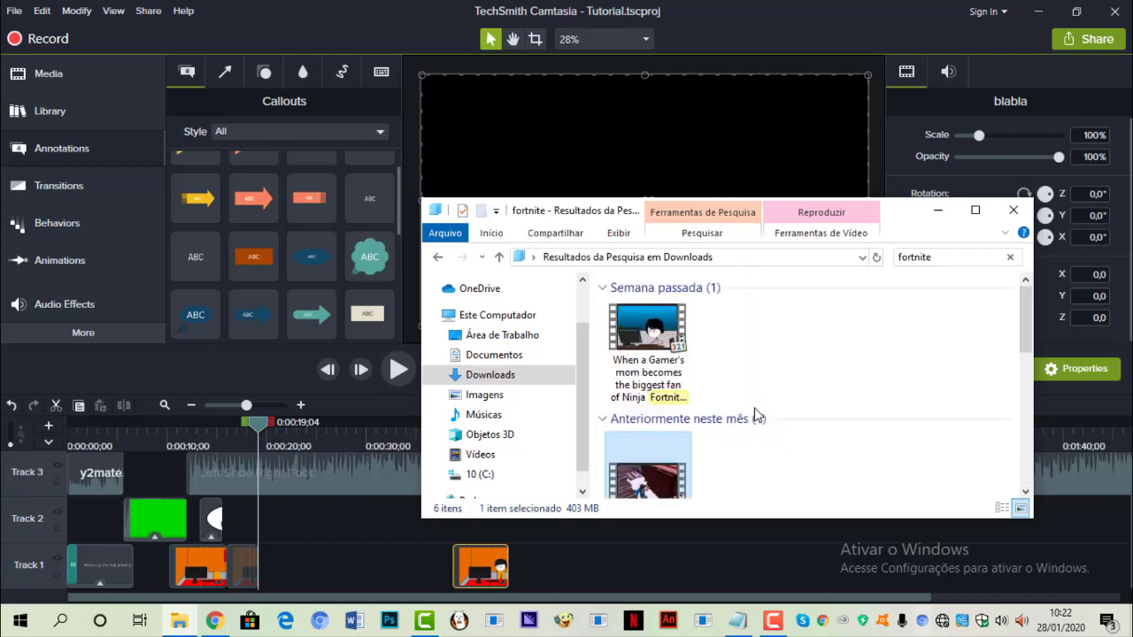
scroll(755, 416, "down", 5)
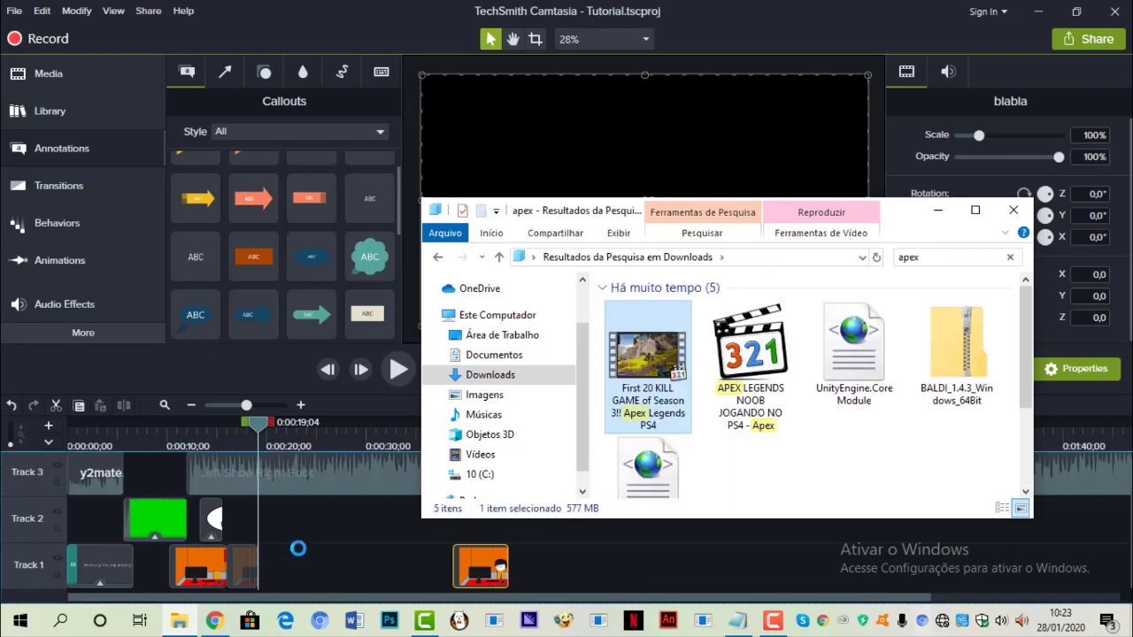
- Add the downloaded clip "First 20 KILL GAME of Season 3!! Apex Legends PS4" on a new Track 4, starting at 0:00:19;04
left_click(304, 553)
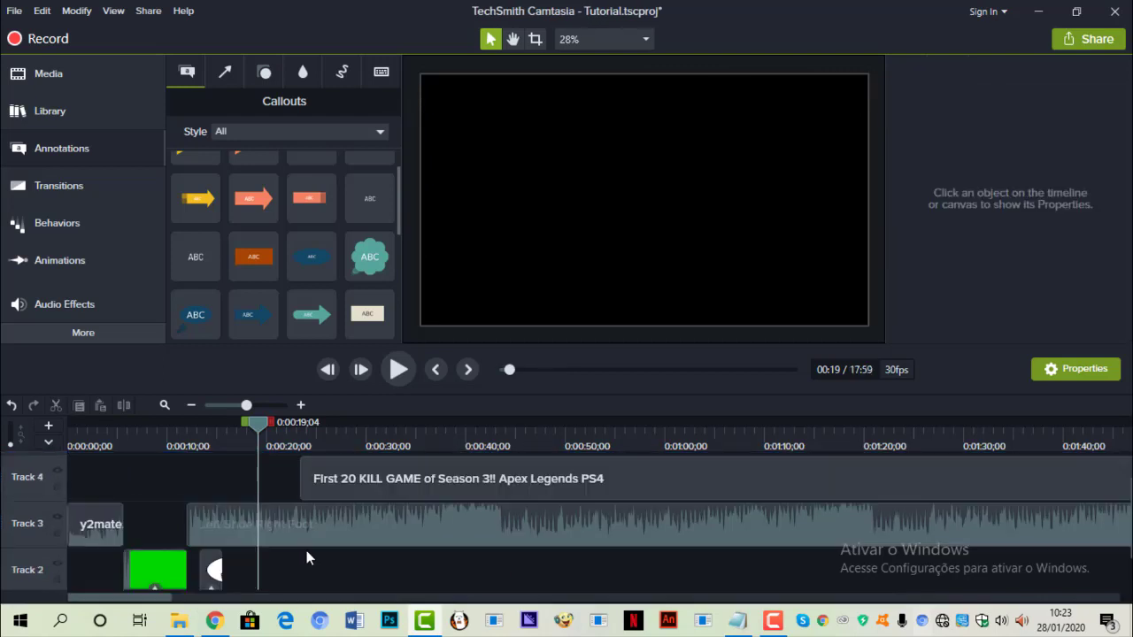
left_click(343, 486)
left_click_drag(318, 487, 312, 486)
- Raise the Apex Legends clip's audio level and scale the clip to 150% so it fills the canvas
right_click(338, 475)
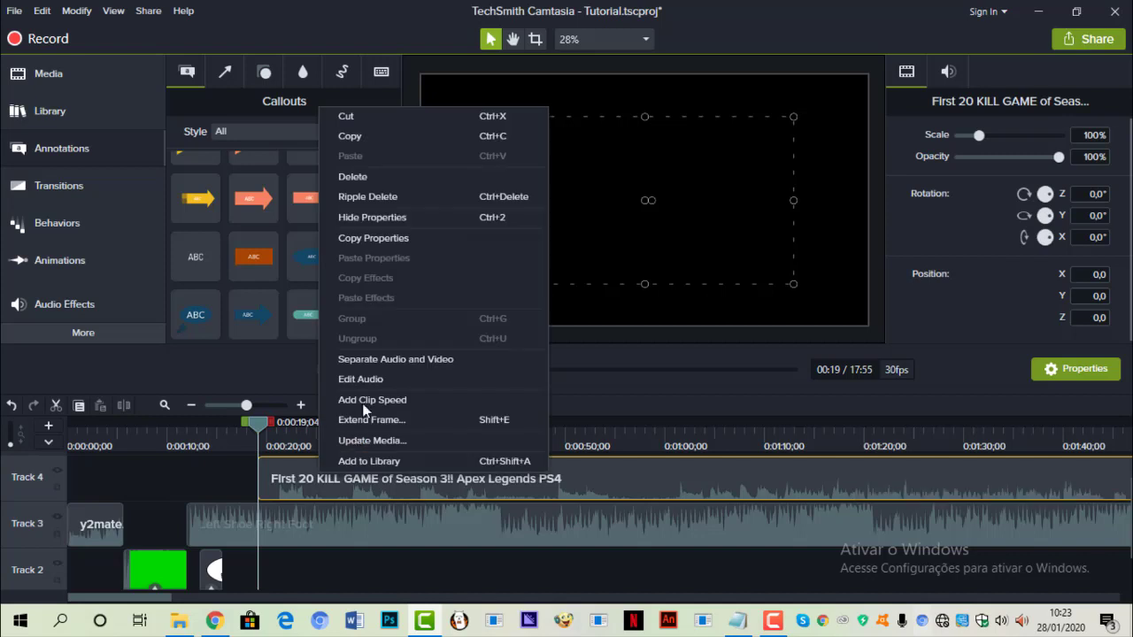
left_click(353, 394)
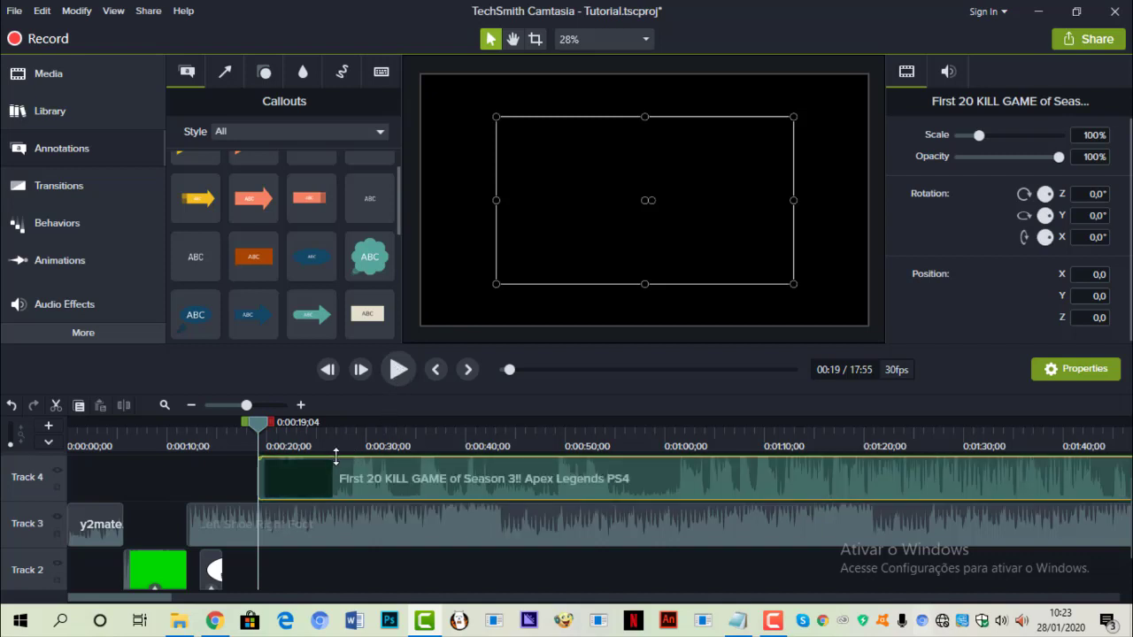
right_click(646, 337)
left_click(686, 210)
- Trim the Apex Legends clip to the section between 0:00:20;02 and 0:00:45;22 by splitting it and deleting both outer parts
left_click(268, 449)
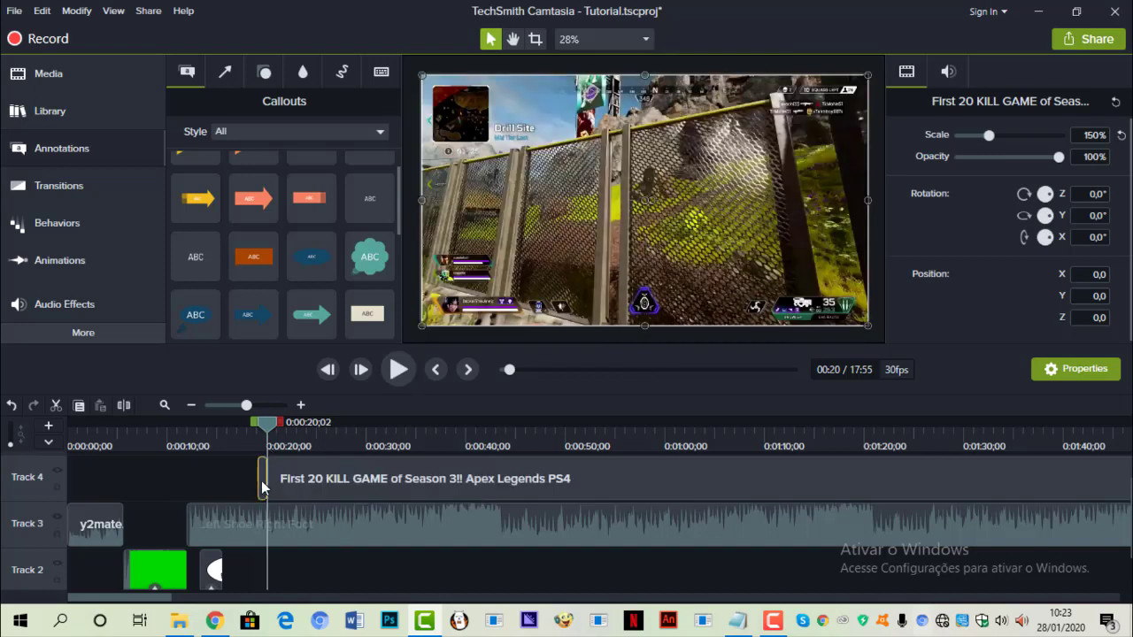
left_click(403, 377)
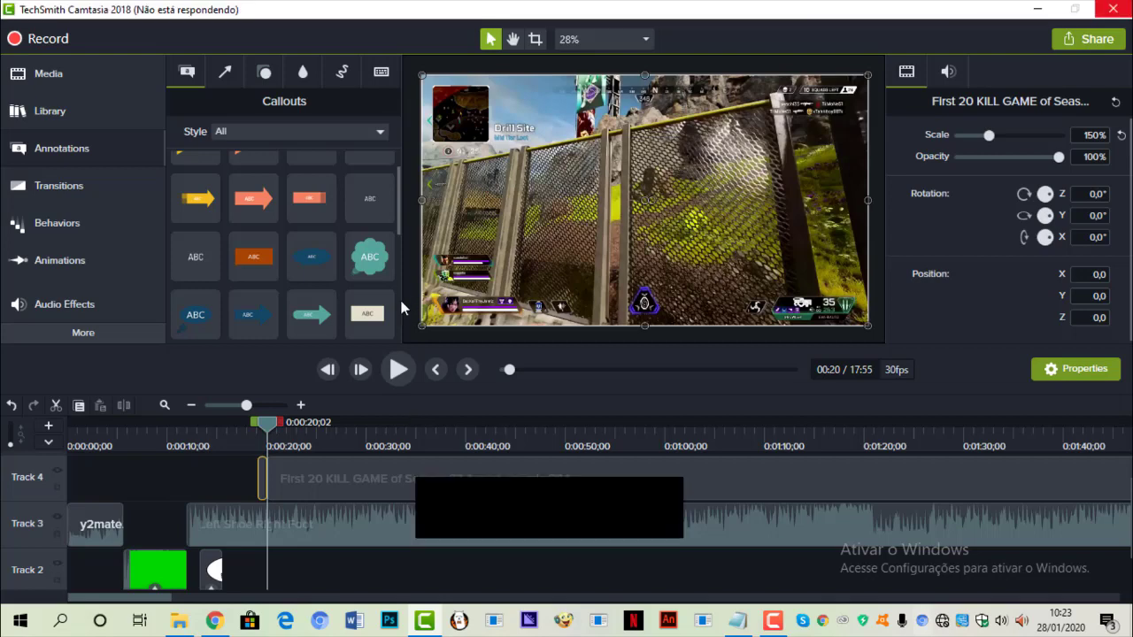
left_click(523, 446)
left_click(543, 479)
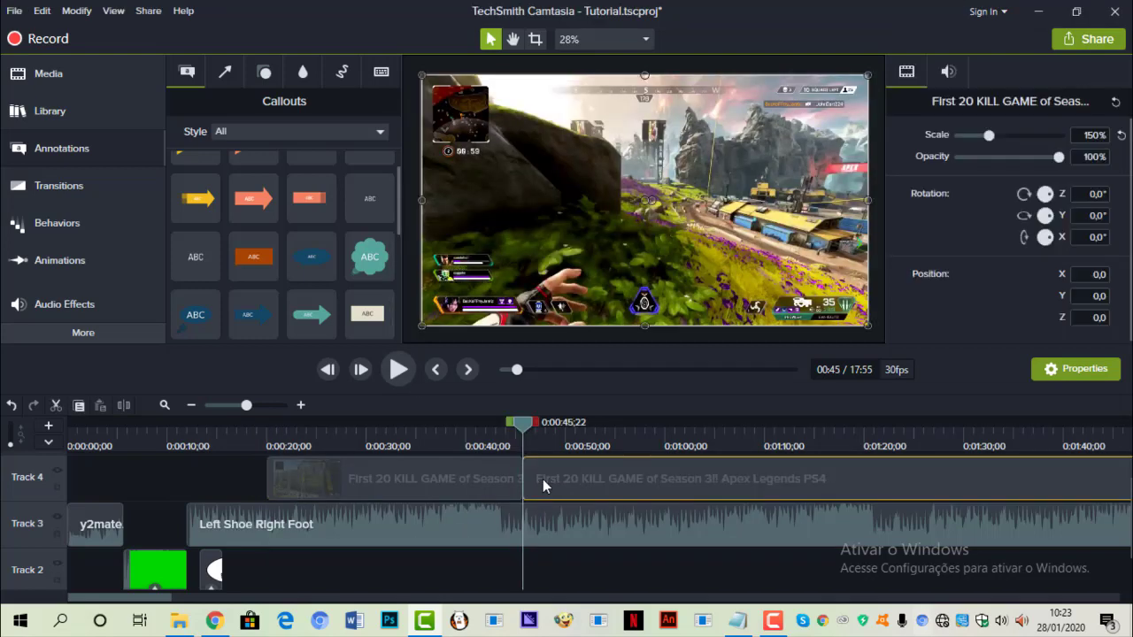
key("Delete")
- Move the Apex Legends clip down to Track 1 and shorten it to fill the gap between the two blabla parts
left_click_drag(371, 478, 394, 389)
scroll(423, 481, "up", 1)
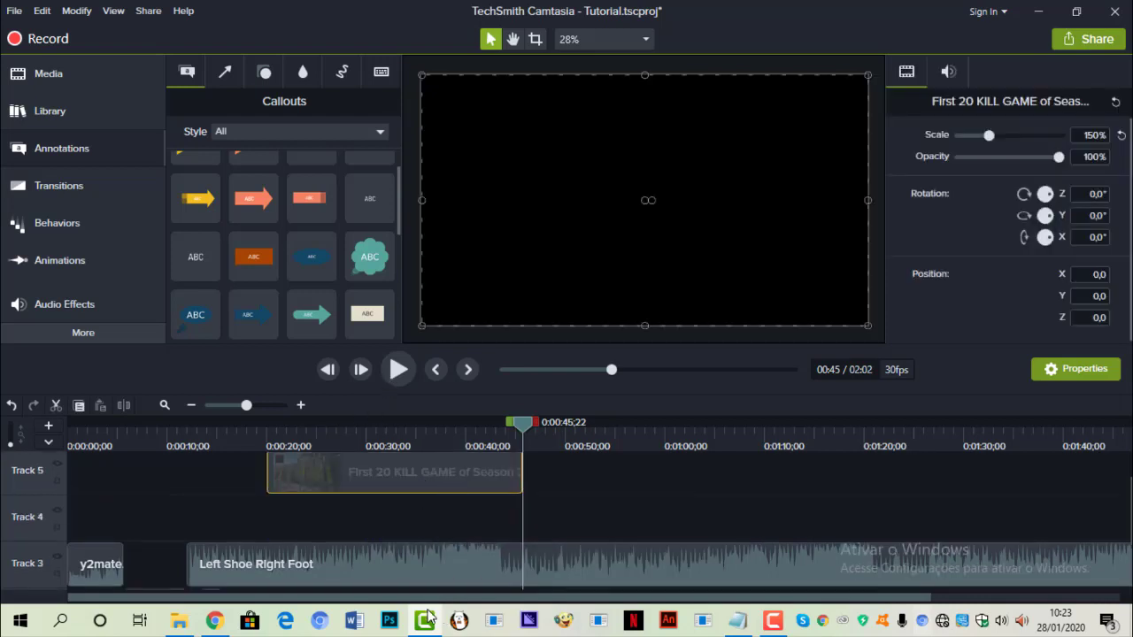
scroll(389, 568, "down", 2)
left_click_drag(291, 523, 277, 527)
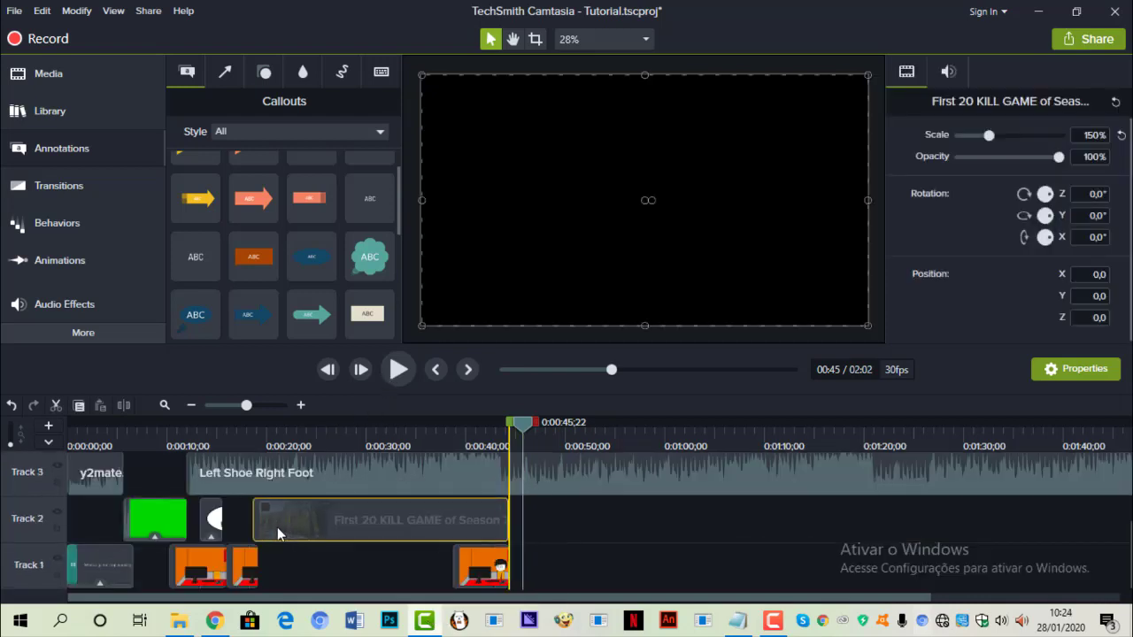
mouse_move(448, 524)
left_mouse_down()
mouse_move(496, 524)
mouse_move(435, 524)
mouse_move(451, 524)
left_mouse_up()
left_click_drag(257, 528, 260, 574)
- Place the playhead at 0:00:29;05 and move the last blabla clip along Track 1 to about 0:00:55
left_click(379, 425)
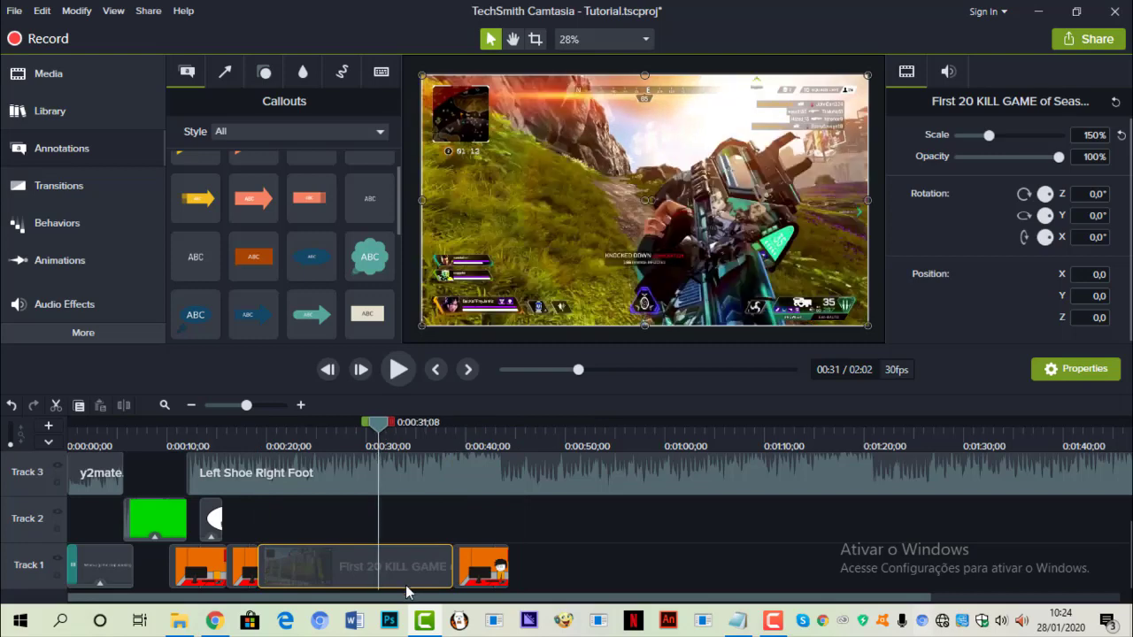
right_click(379, 546)
left_click(356, 444)
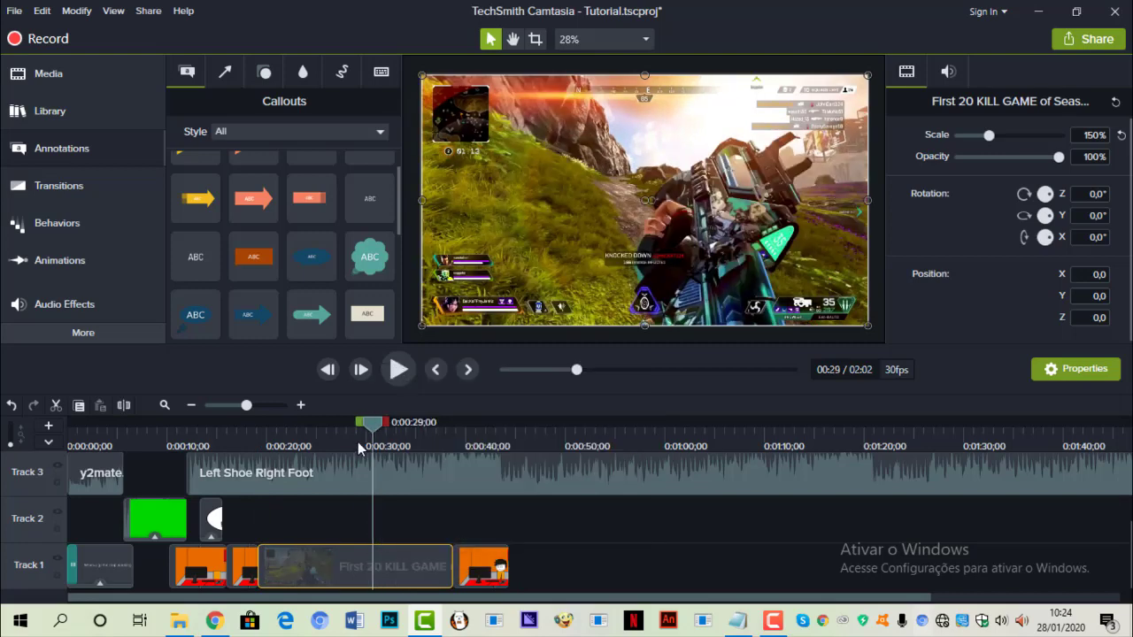
left_click(357, 442)
right_click(430, 470)
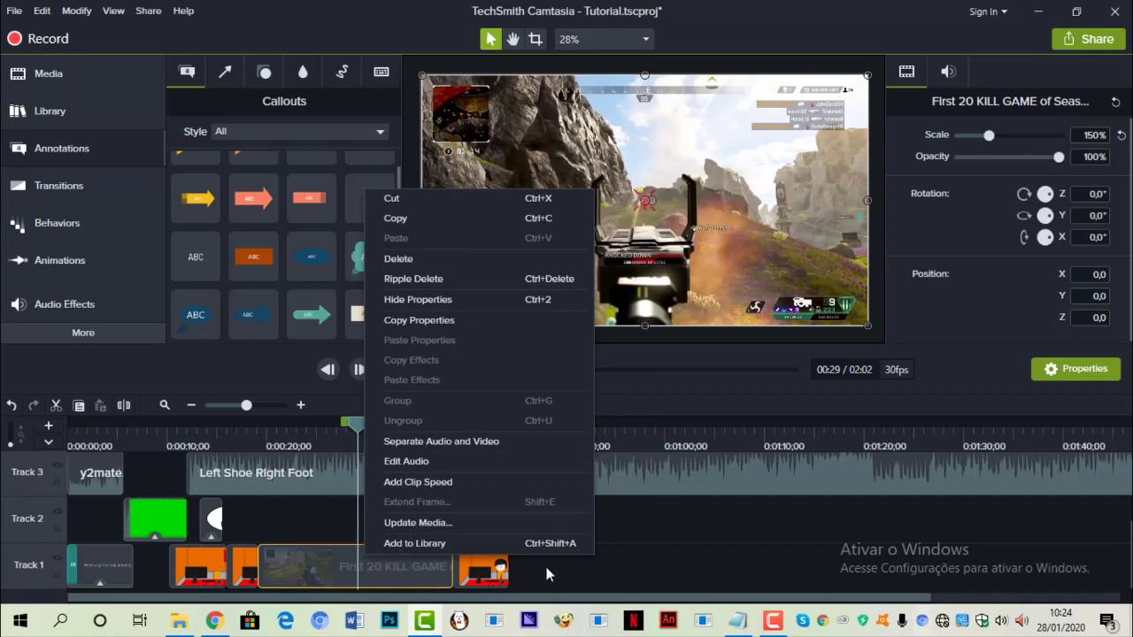
left_click(713, 552)
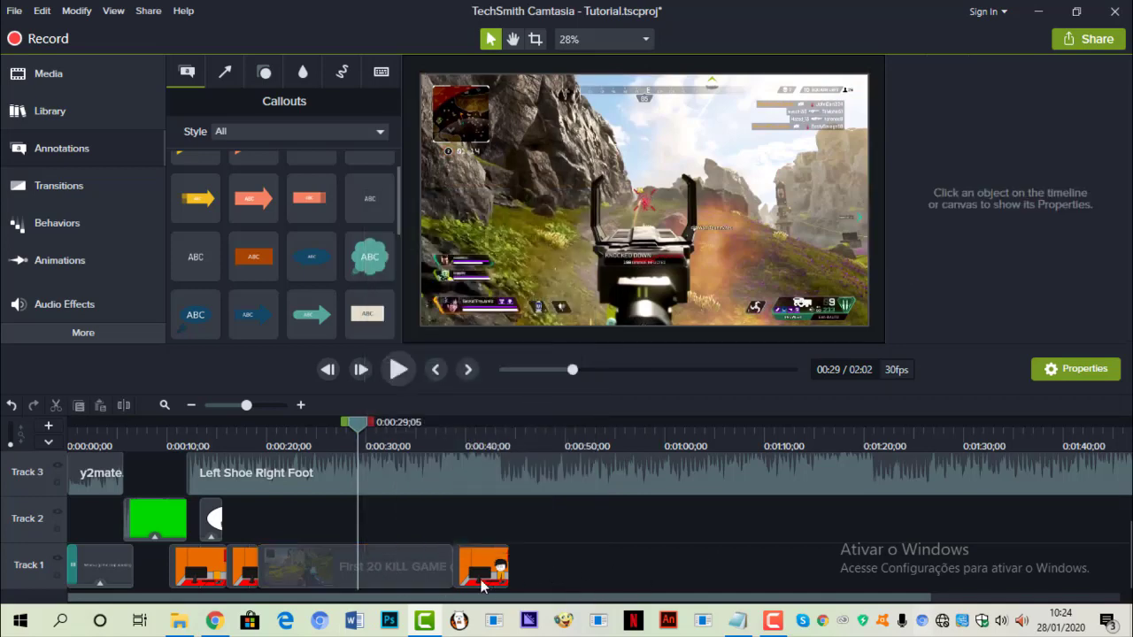
left_click(472, 566)
- Extend the Apex Legends clip's frame at 0:00:29;05 with a duration of 8 seconds
left_click(398, 580)
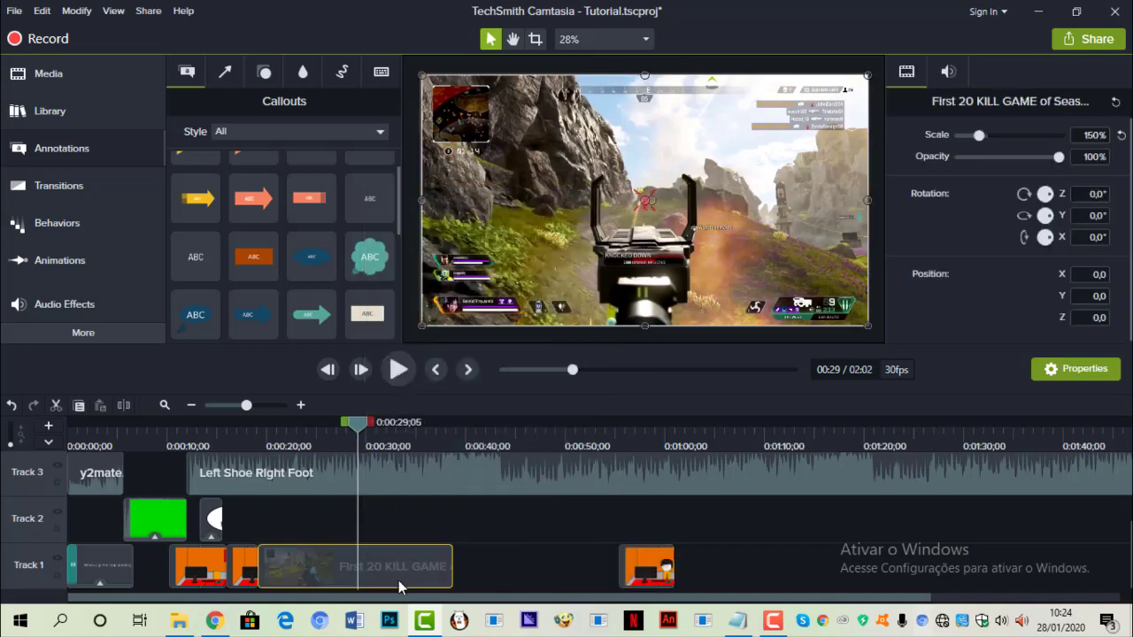
right_click(400, 580)
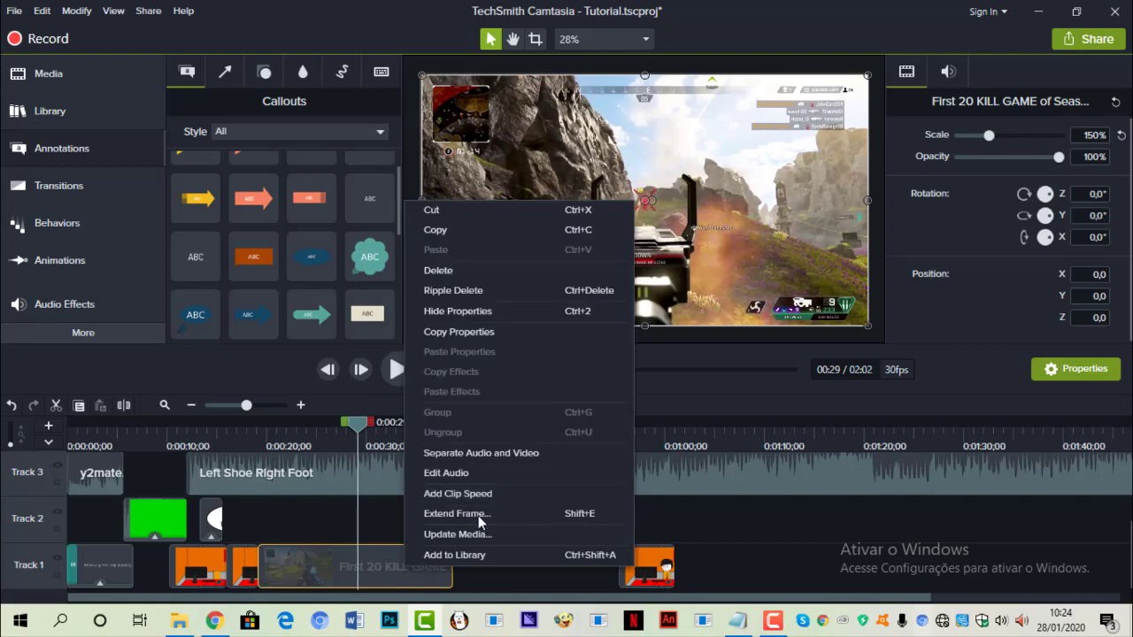
left_click(456, 514)
type("8")
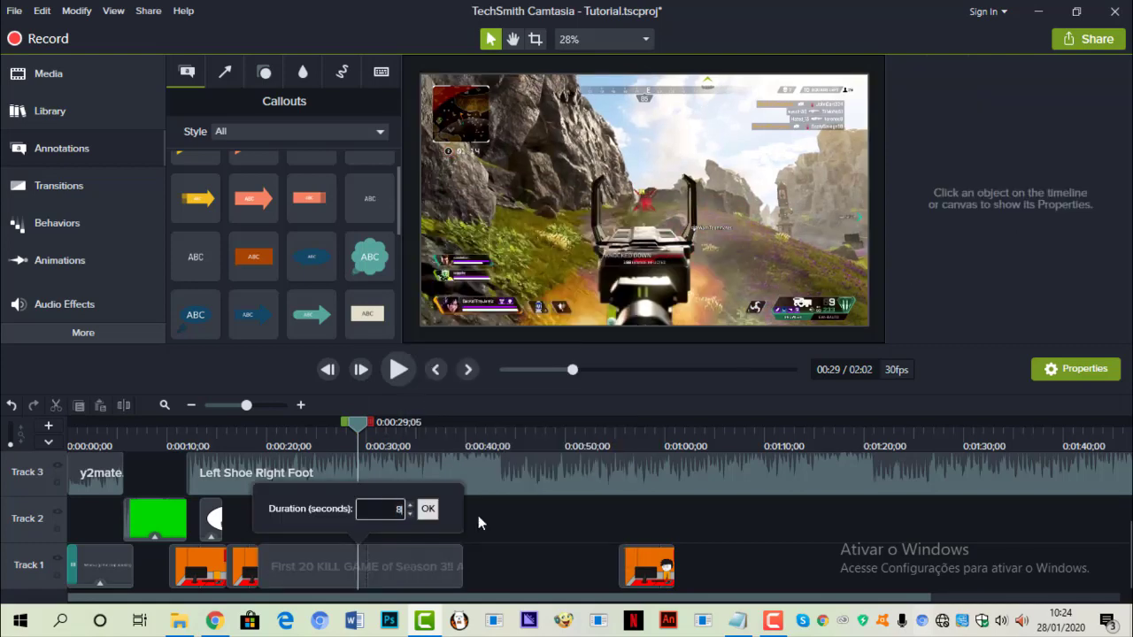
left_click(429, 510)
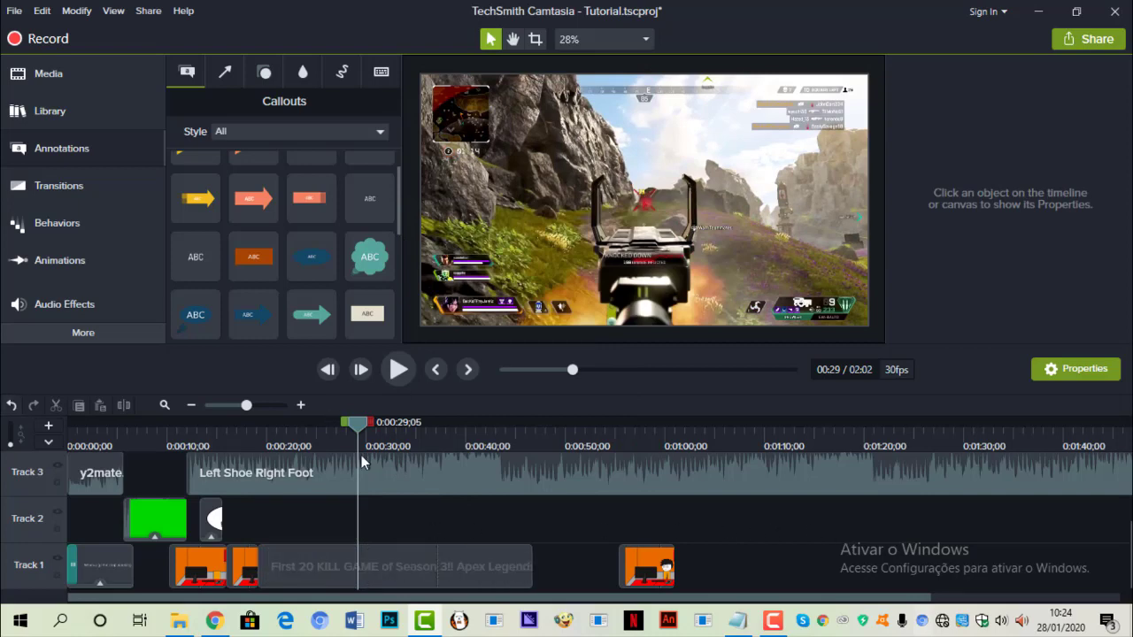
- Split the Left Shoe Right Foot music on Track 3 at 0:00:29;05 and delete the part after it
left_click(364, 483)
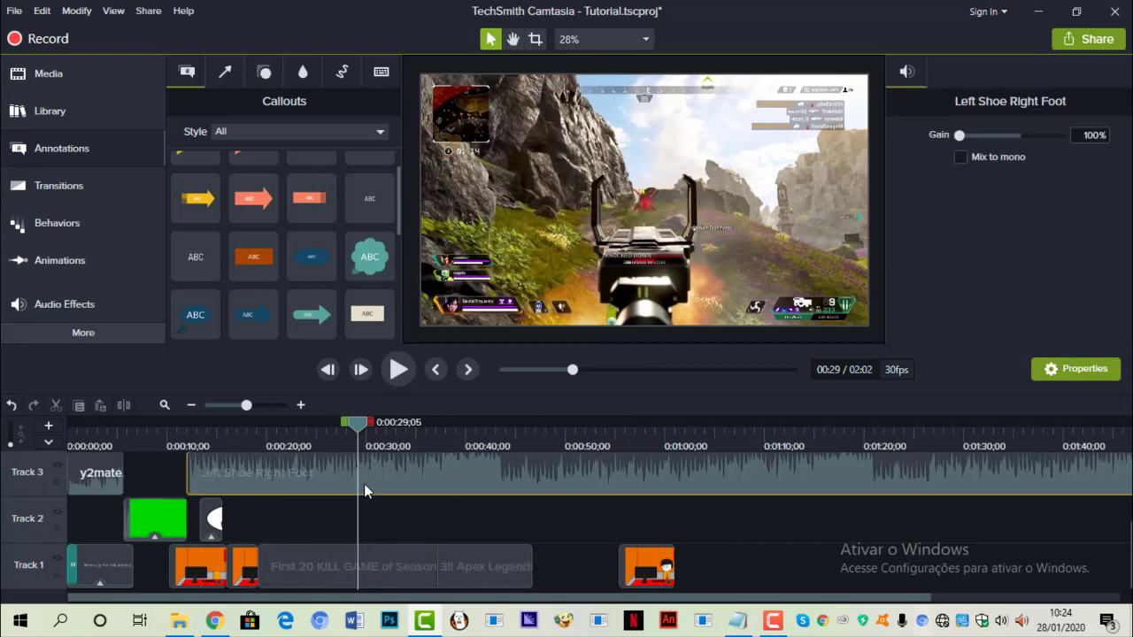
key("s")
left_click(364, 483)
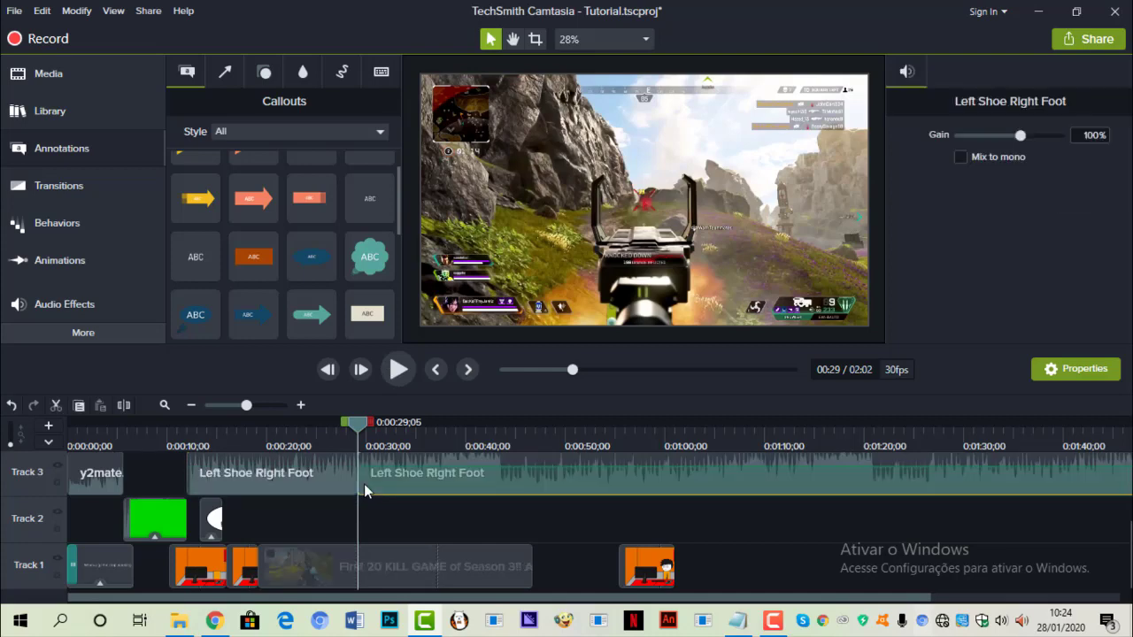
key("Delete")
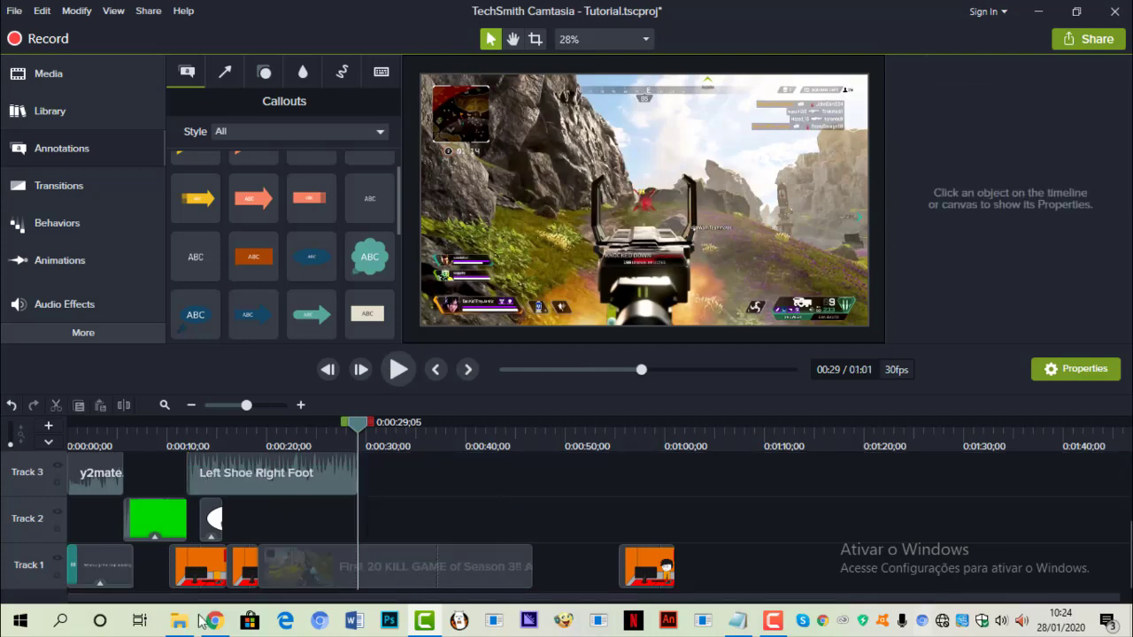
- Add a white callout reading "F**k you" on Track 2 at 0:00:29;05, with 0% shadow opacity, and centre it on the canvas
key("alt+Tab")
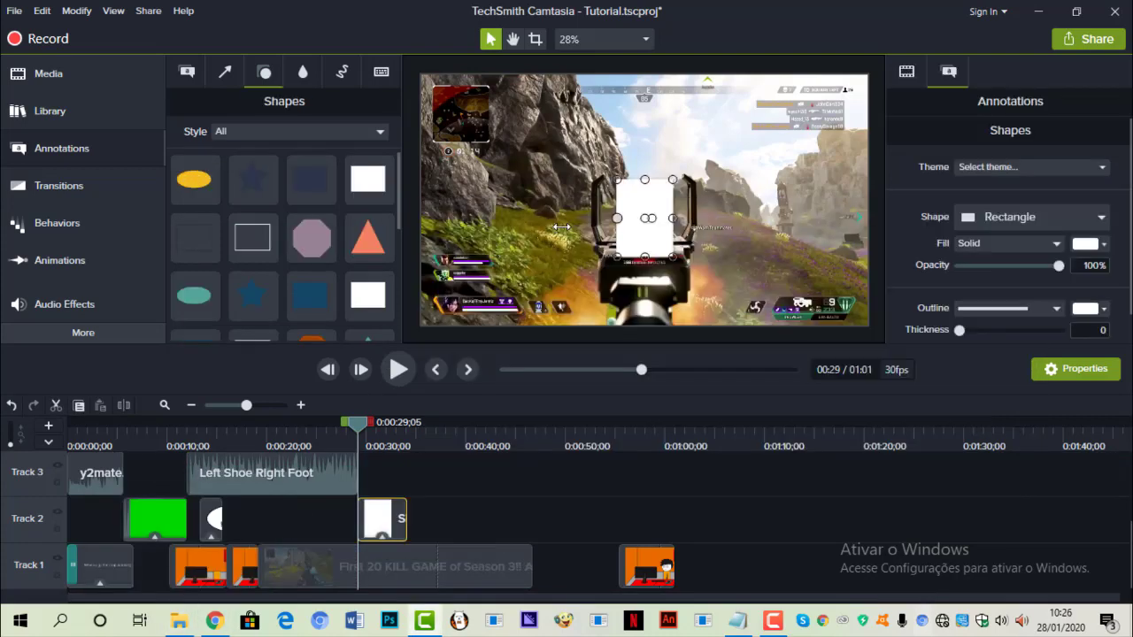
left_click_drag(561, 227, 607, 207)
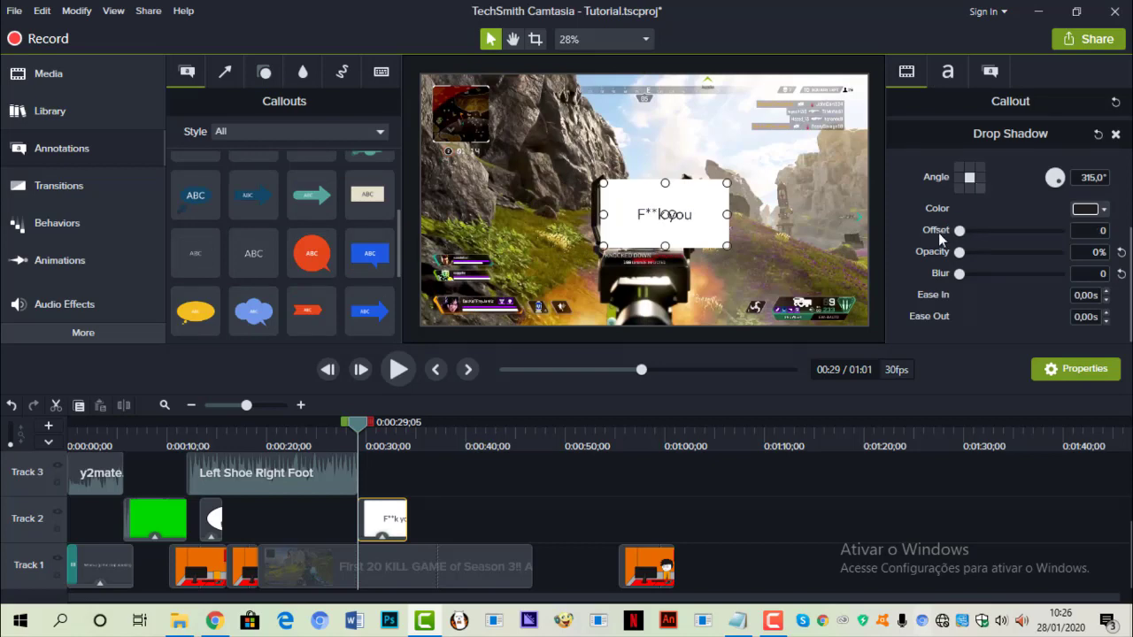
left_click(901, 427)
left_click_drag(713, 210, 691, 201)
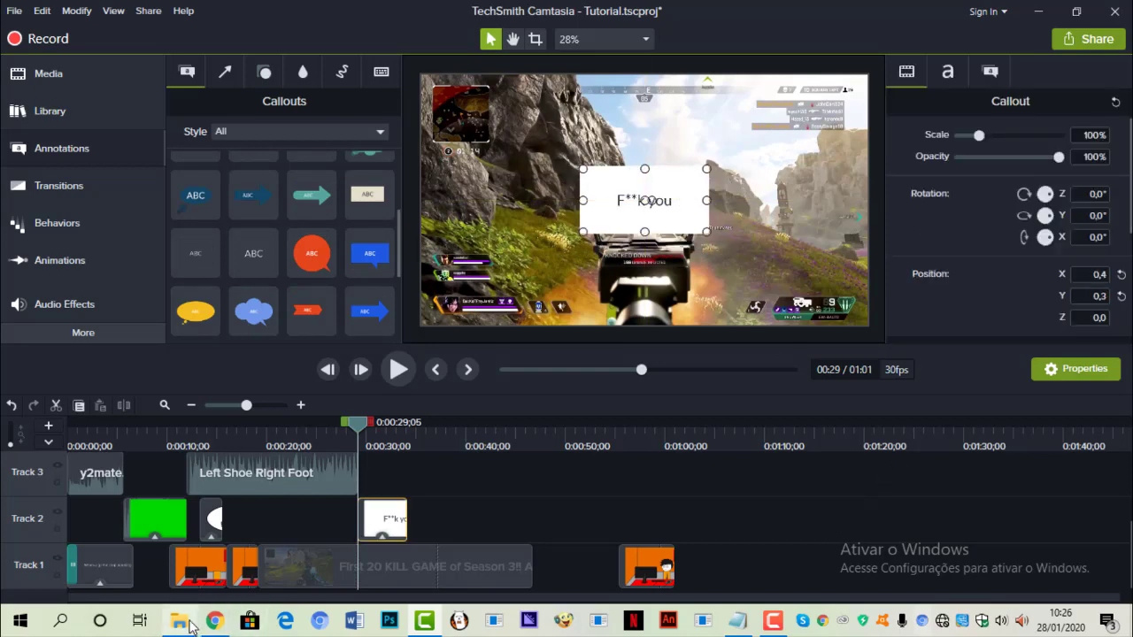
- Search the Downloads folder for "suspens" and place "Suspense - Gaming Sound Effect (HD)" on Track 3 at about 0:00:31
left_click(182, 621)
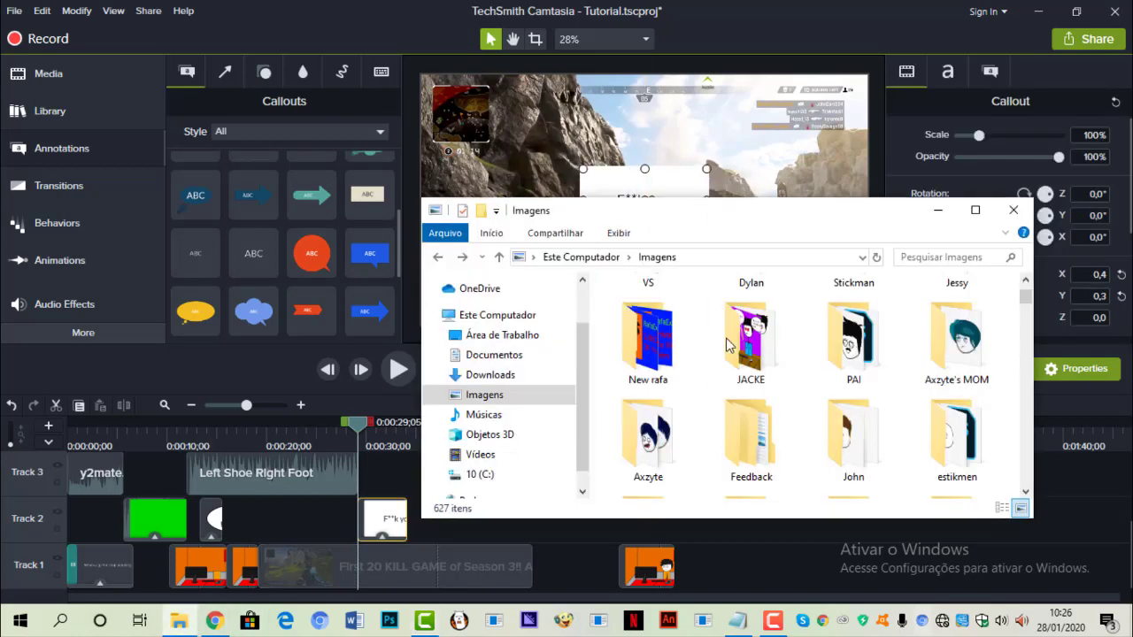
left_click(515, 375)
left_click(967, 257)
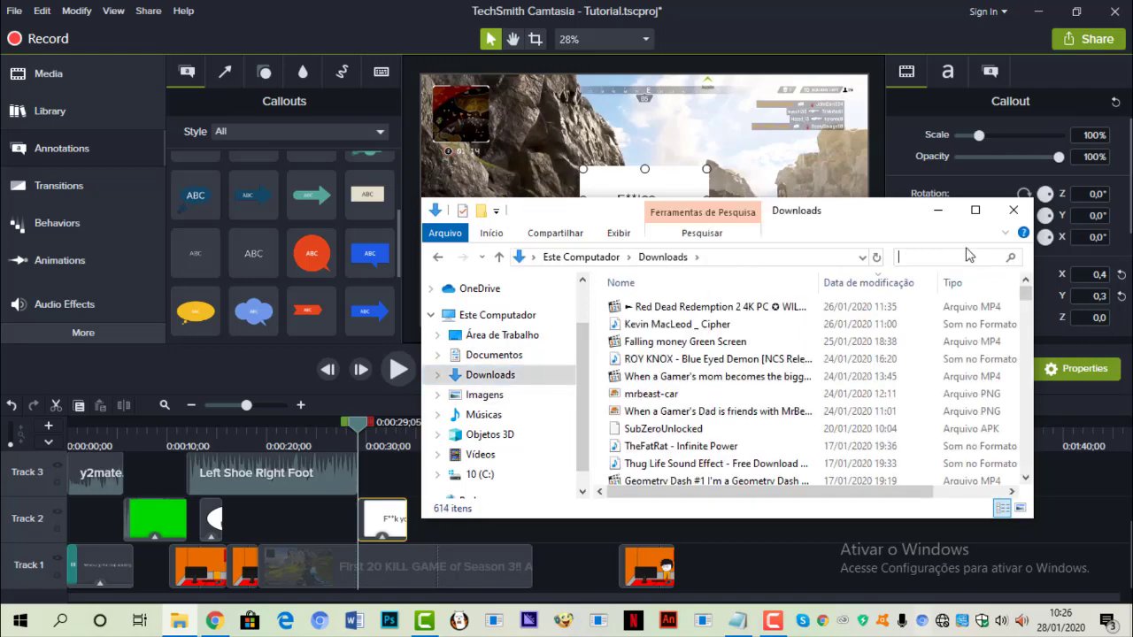
type("suspens")
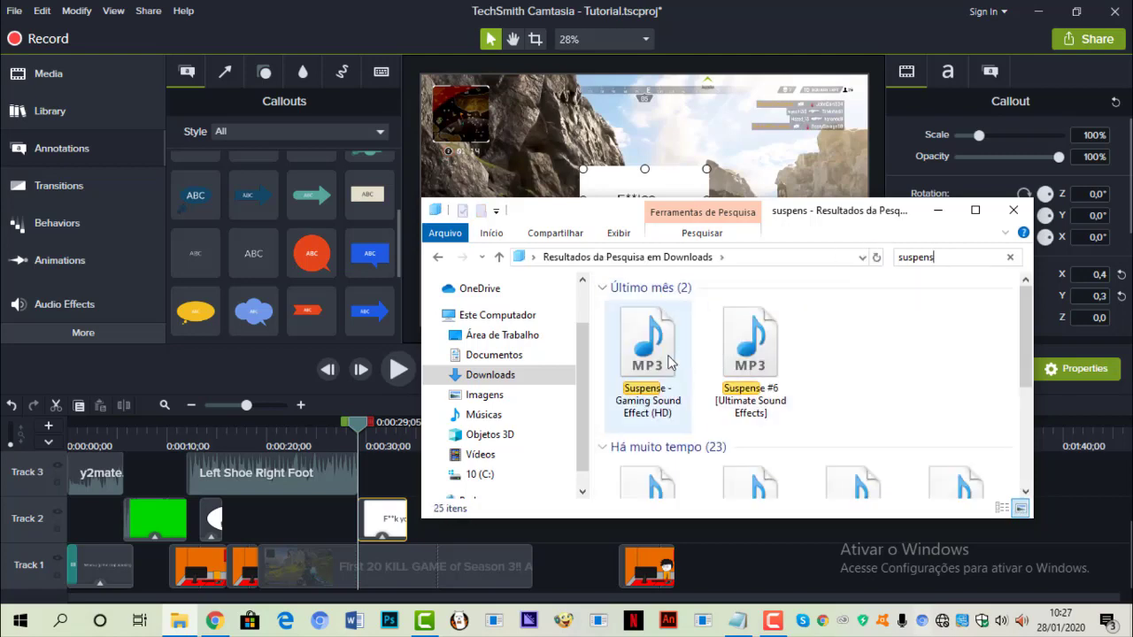
left_click(670, 363)
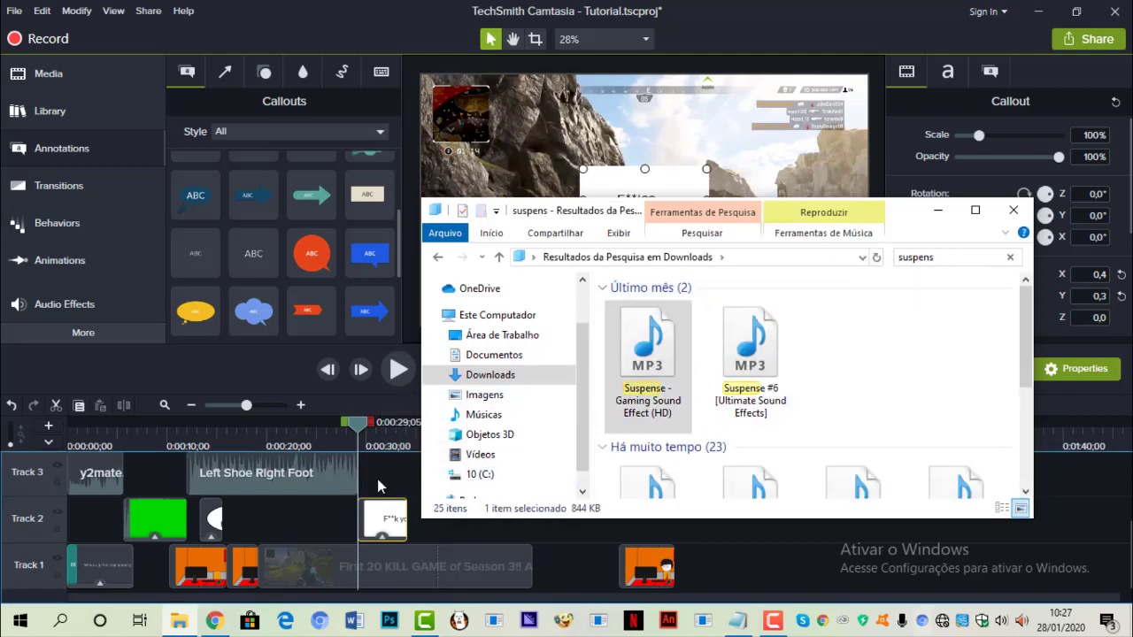
left_click_drag(378, 486, 382, 482)
left_click(425, 542)
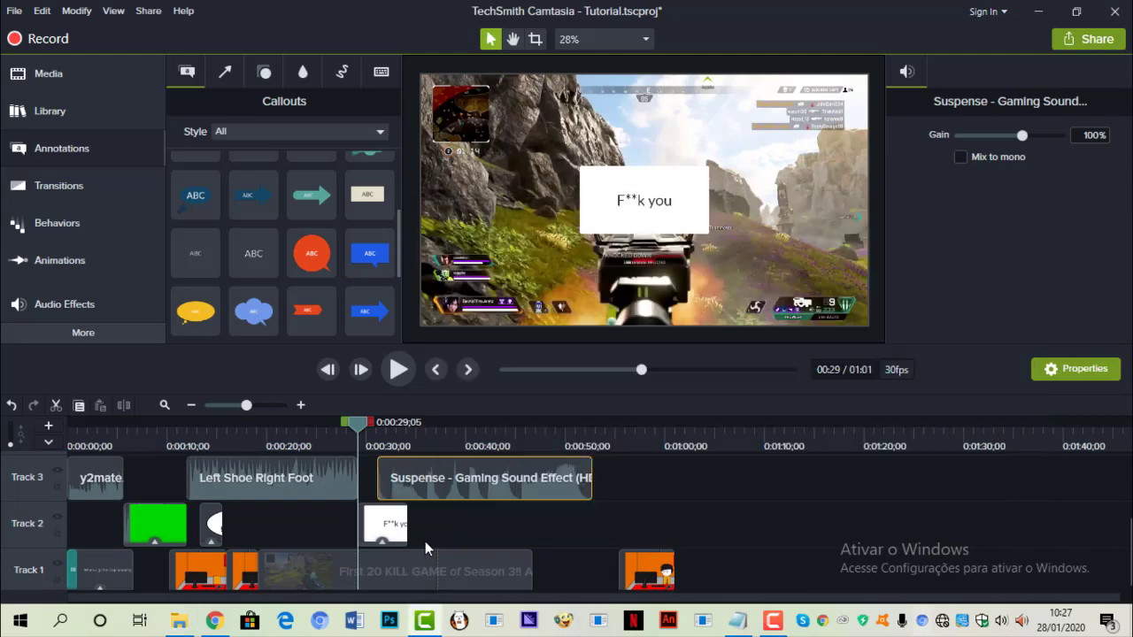
- Delete the Suspense sound effect from Track 3
left_click(434, 494)
key("Delete")
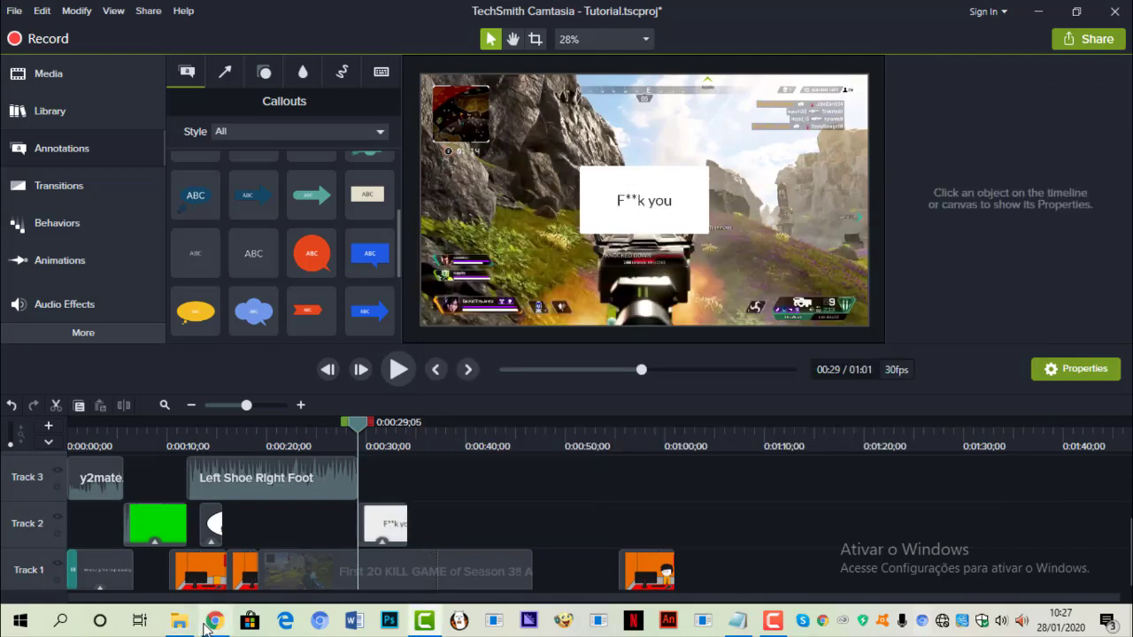
- Place the "Suspense #6 [Ultimate Sound Effects]" file from the file explorer on Track 3 at 0:00:29;05 and preview it
left_click(181, 620)
left_click_drag(750, 363, 334, 497)
left_click(443, 537)
left_click(405, 492)
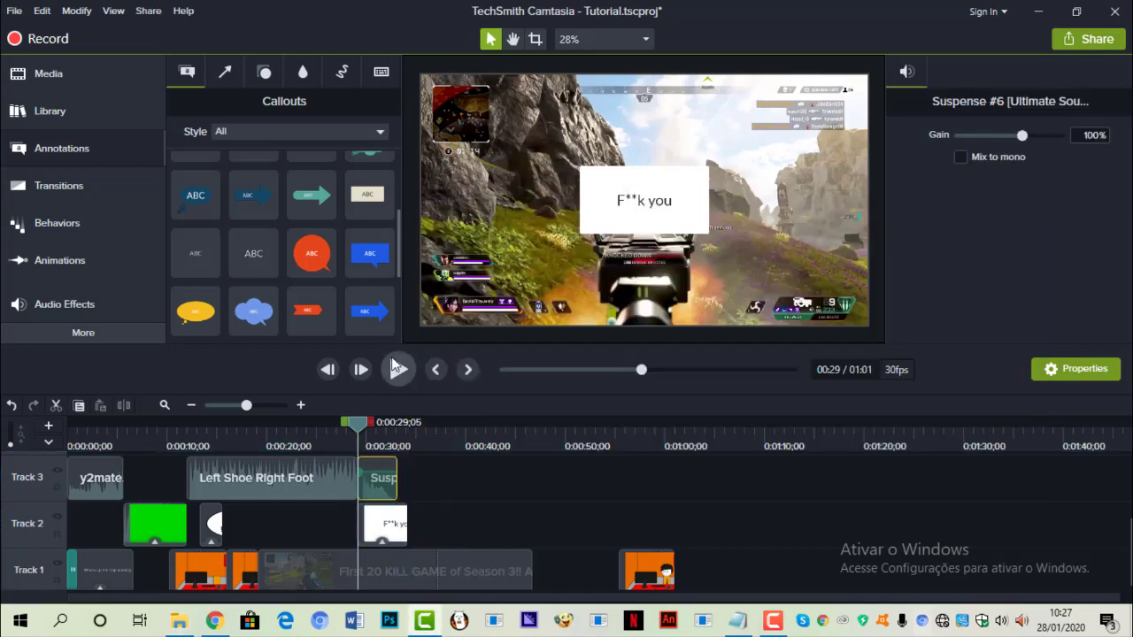
left_click(396, 369)
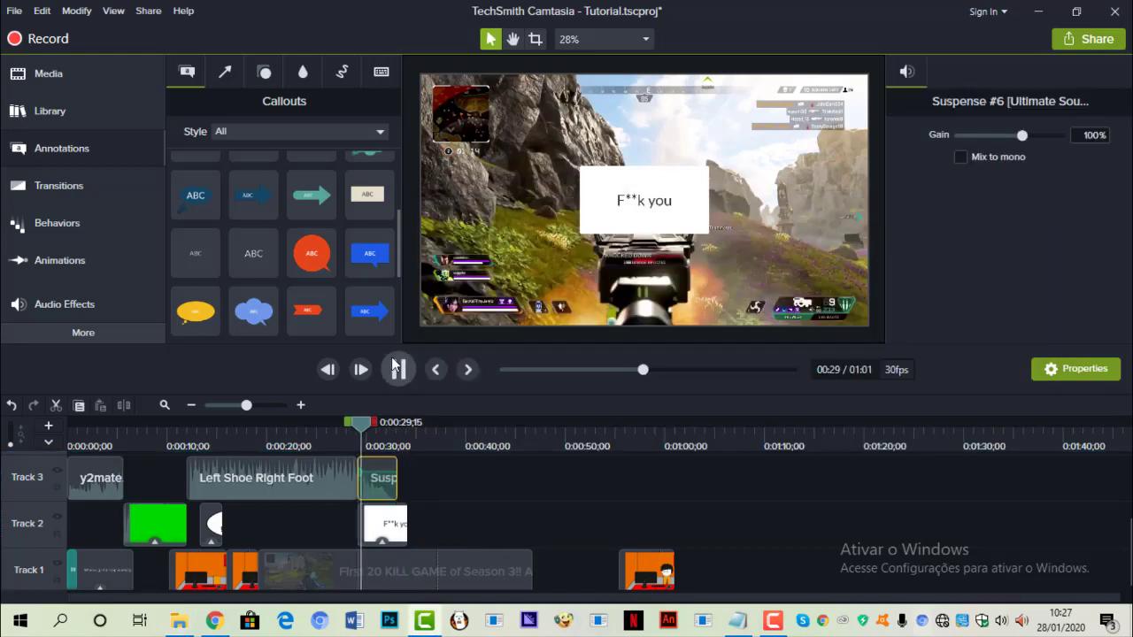
key("space")
- Trim the silent start off the Suspense #6 sound, keep it beginning with the callout, and play it back from 0:00:29;04
scroll(334, 477, "up", 5)
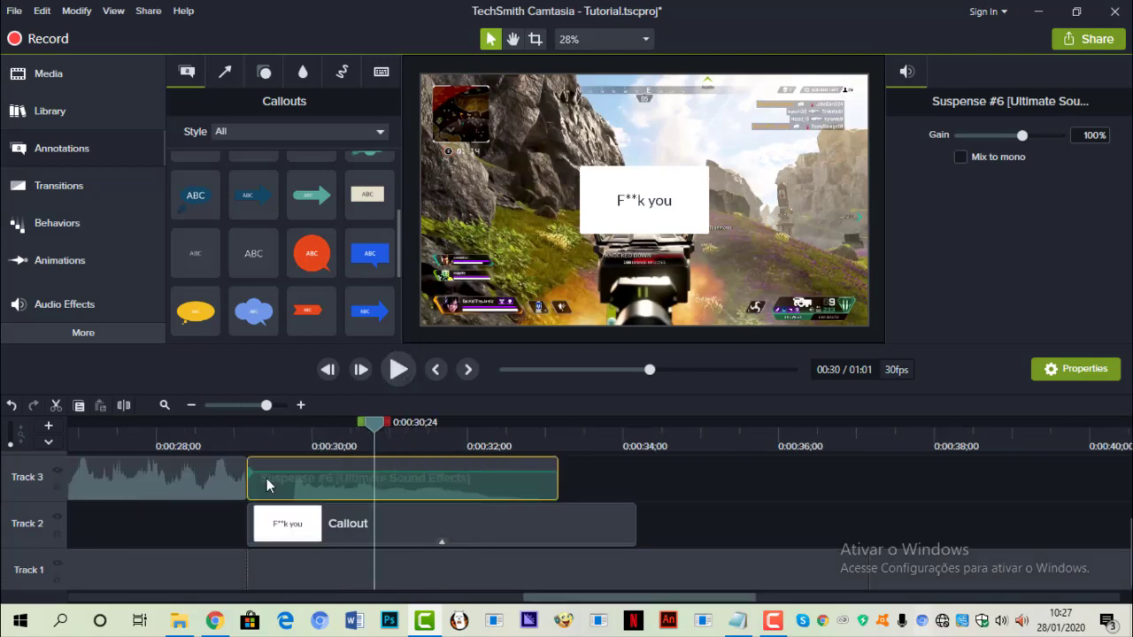
mouse_move(249, 485)
left_mouse_down()
mouse_move(296, 508)
mouse_move(256, 496)
mouse_move(249, 469)
left_mouse_up()
left_click(434, 371)
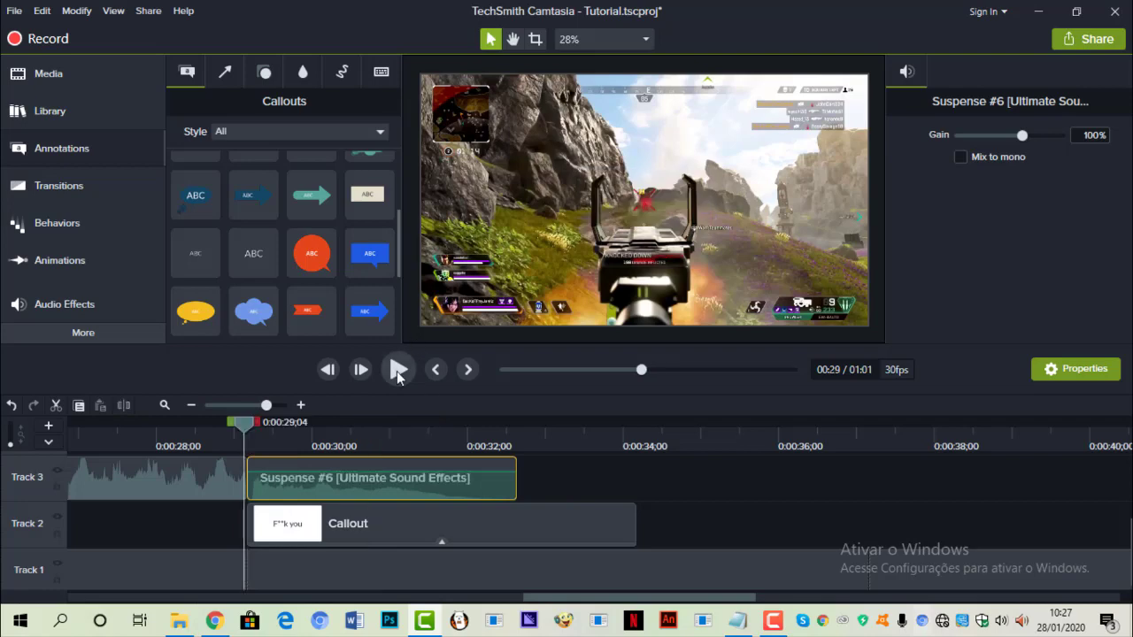
left_click(397, 372)
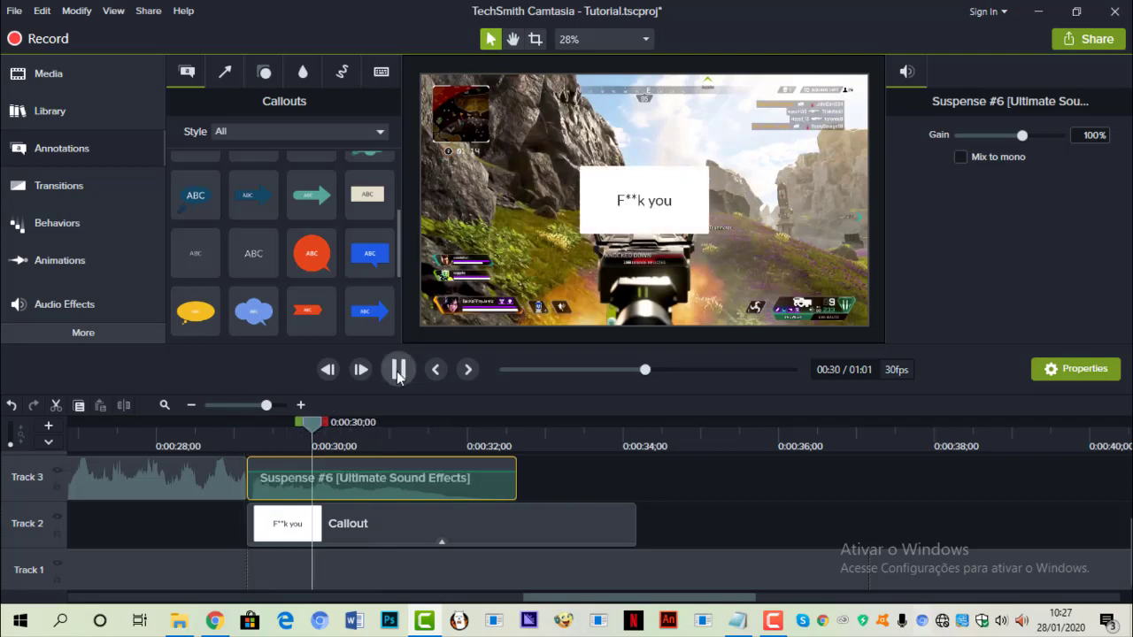
left_click(403, 379)
left_click(429, 437)
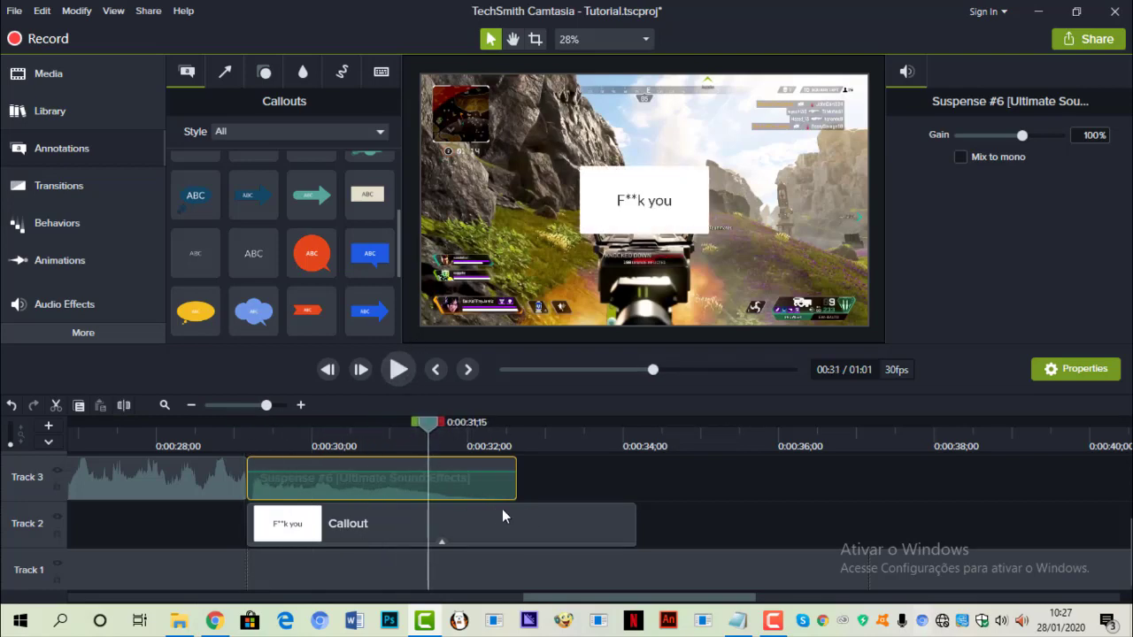
- Split the clips on all three tracks at 0:00:31;15, delete the parts after the cut and move the blabla clip up to it
left_click_drag(619, 481, 478, 566)
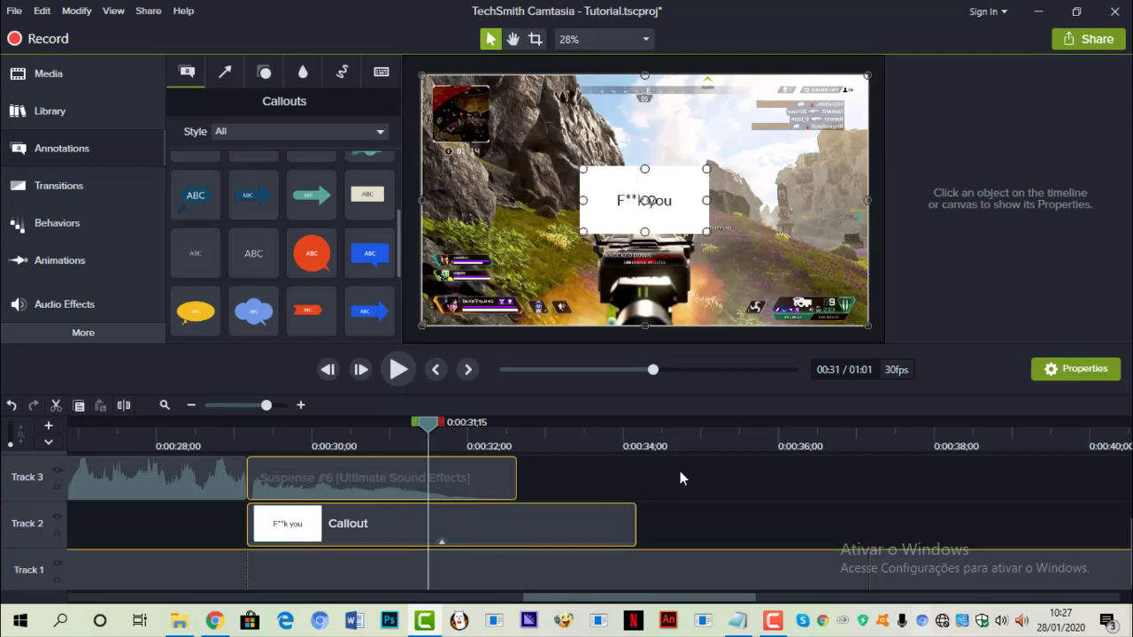
key("s")
left_click_drag(681, 478, 468, 574)
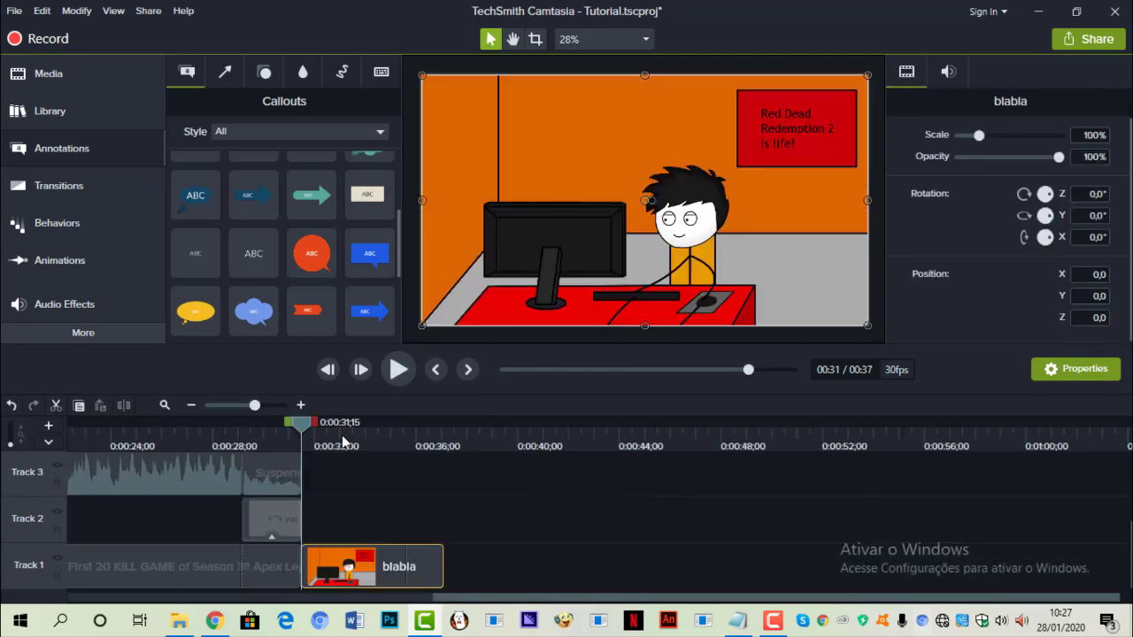
- Split the blabla clip at 0:00:36;13 and delete the part before the cut
left_click_drag(341, 435, 426, 463)
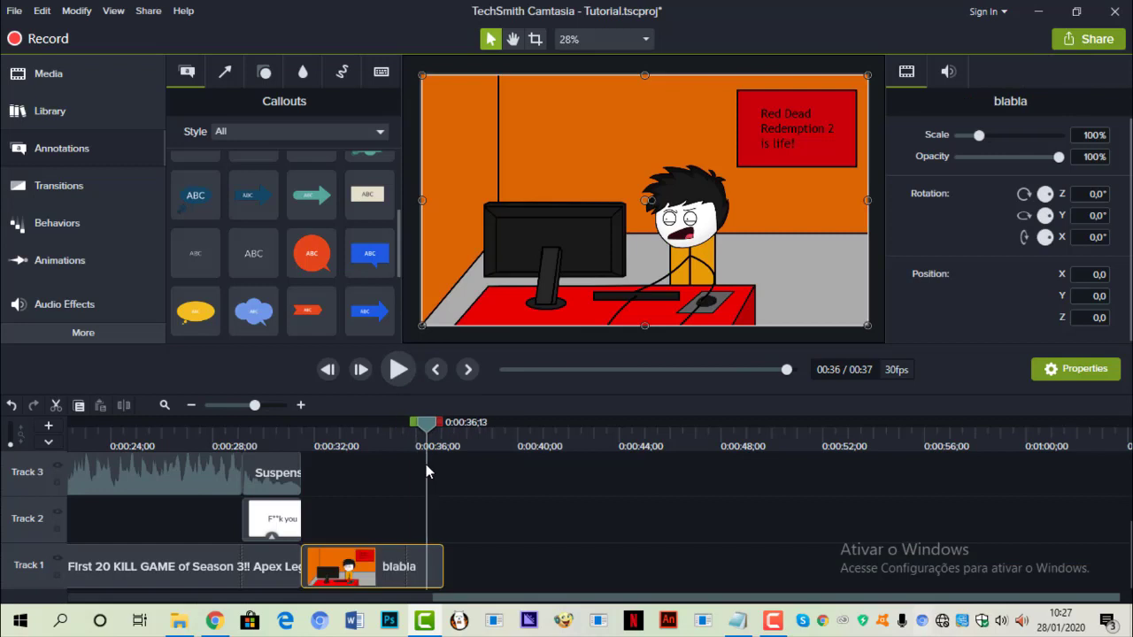
right_click(434, 555)
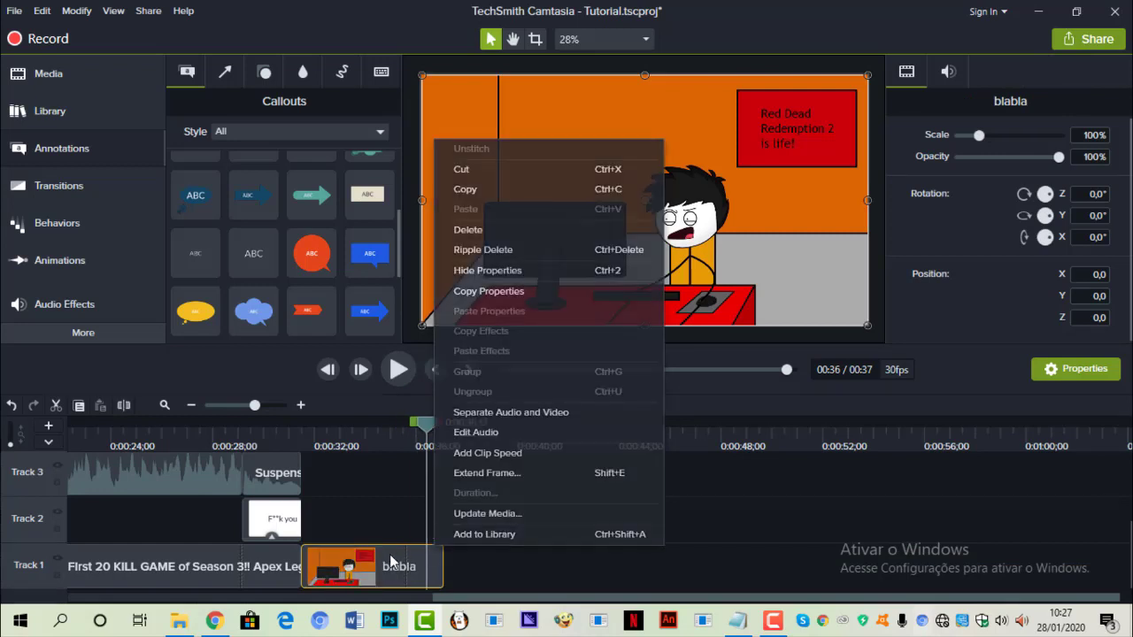
left_click(390, 554)
left_click(389, 554)
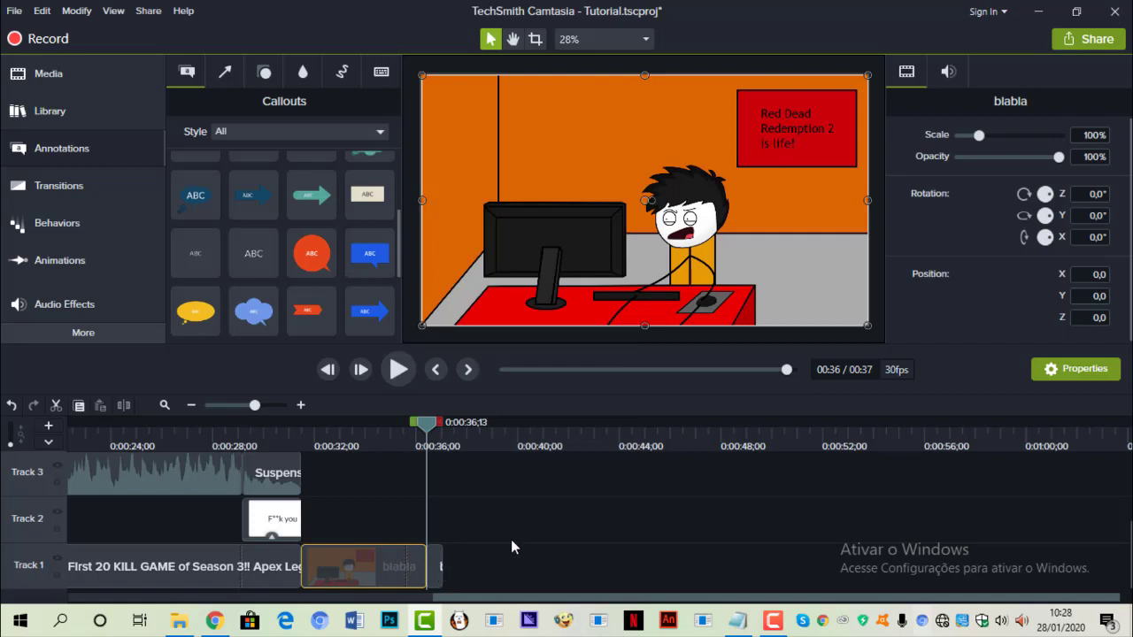
key("Delete")
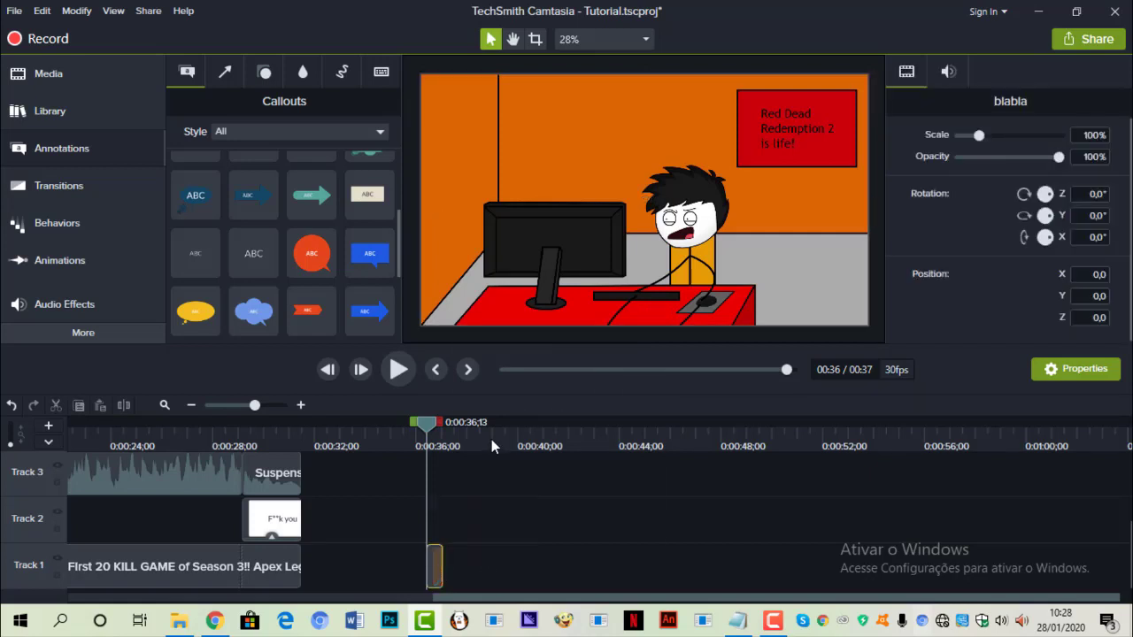
- Extend the frame of the remaining blabla clip and move it on Track 1 directly after the Apex clip
right_click(433, 566)
left_click(494, 470)
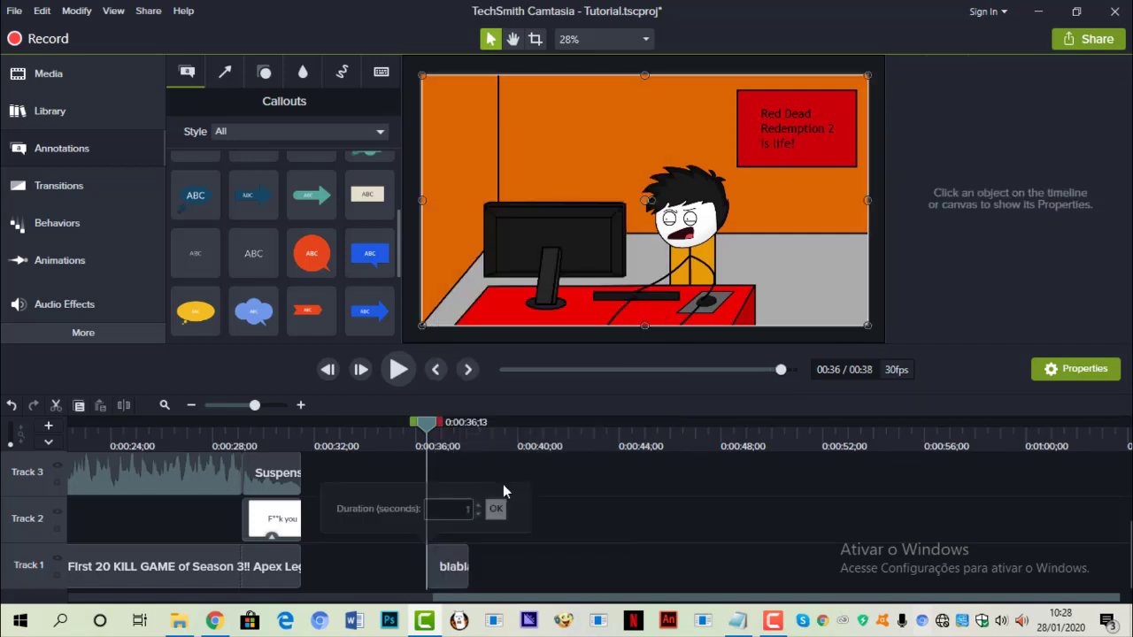
left_click(501, 509)
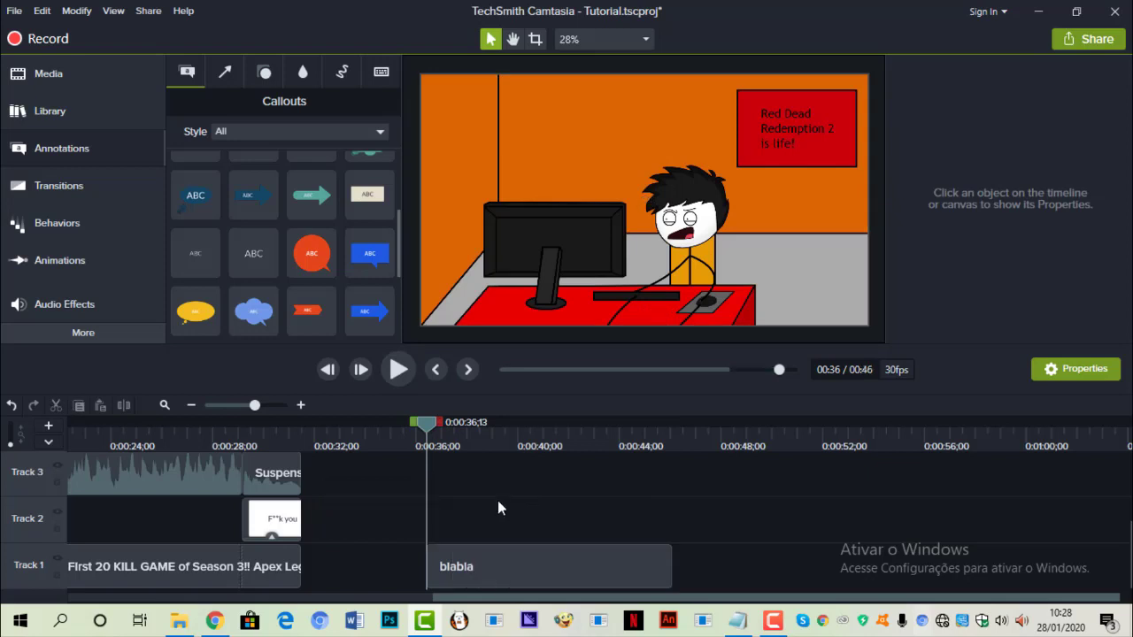
left_click(495, 569)
left_click_drag(340, 568, 304, 569)
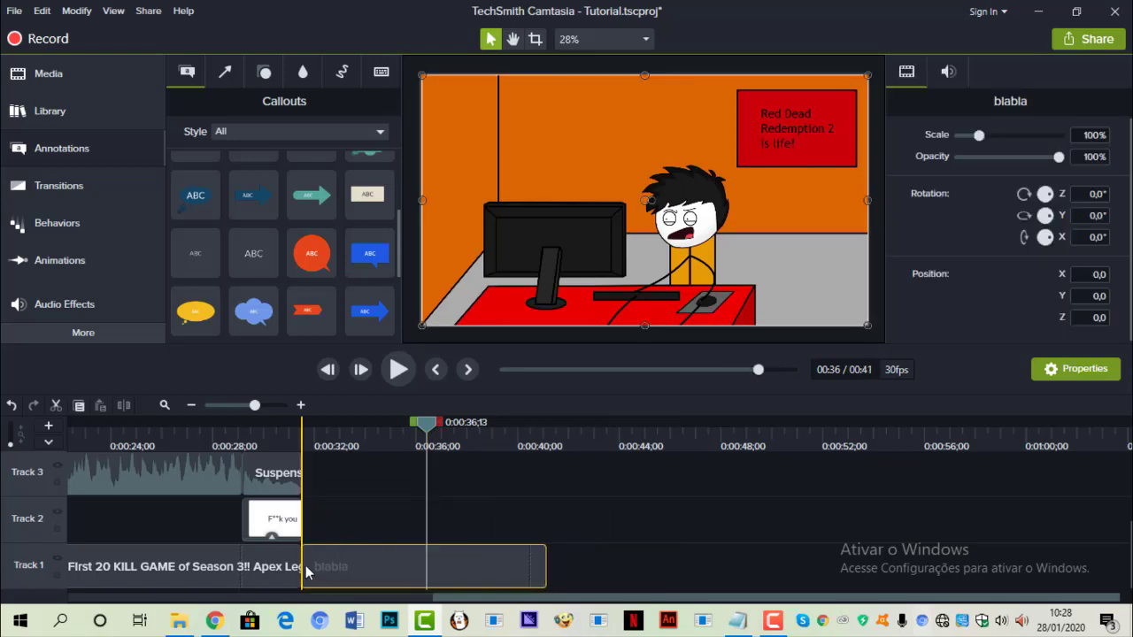
- Copy the "Lets play games on pc" speech bubble to Track 2 at 0:00:31;21 and position it left of the character's head
left_click_drag(451, 601, 255, 536)
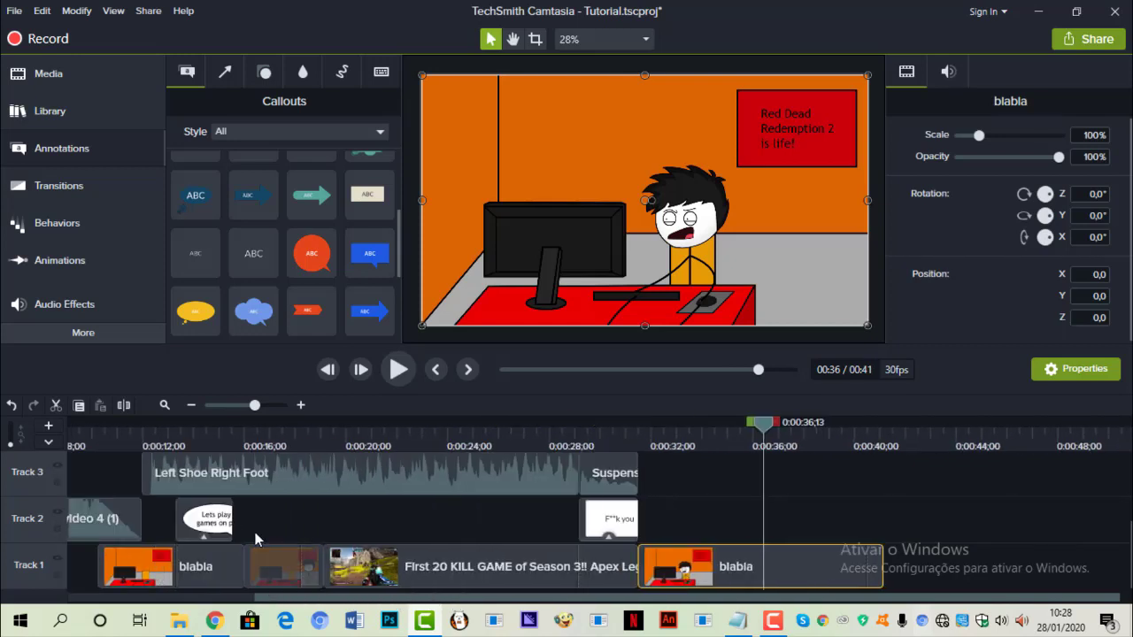
left_click(217, 521)
right_click(223, 509)
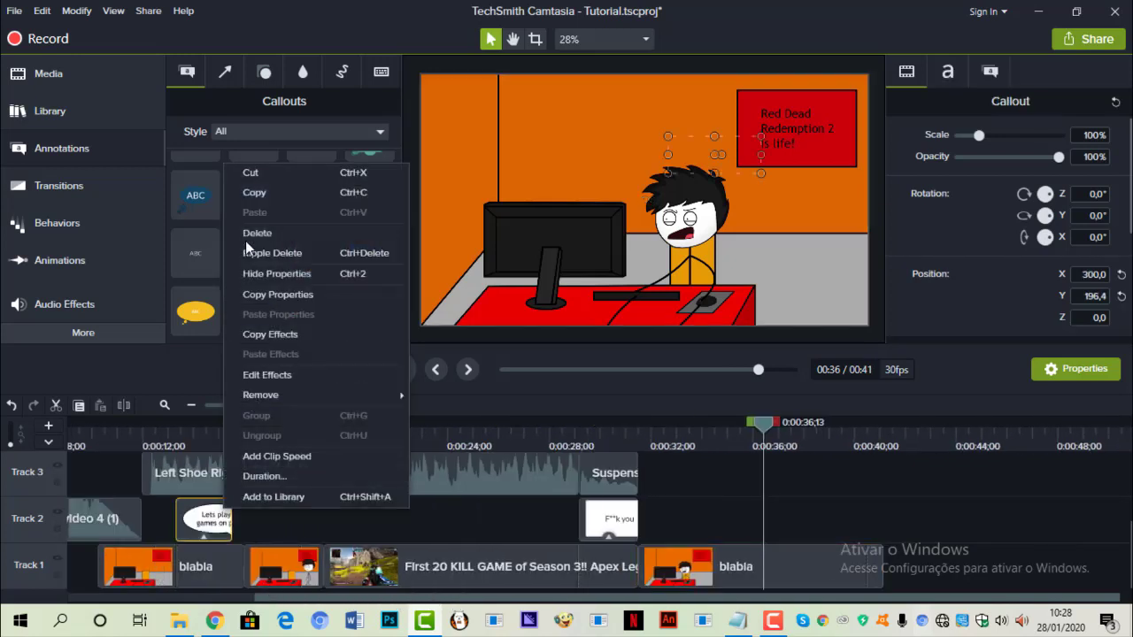
left_click(279, 194)
left_click(642, 436)
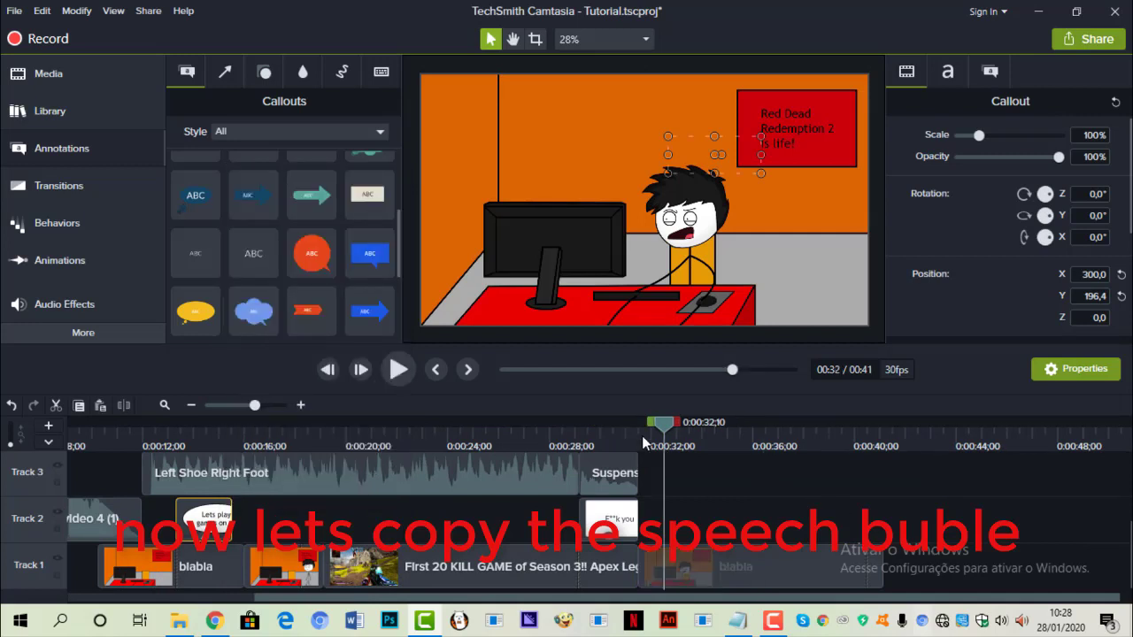
right_click(680, 520)
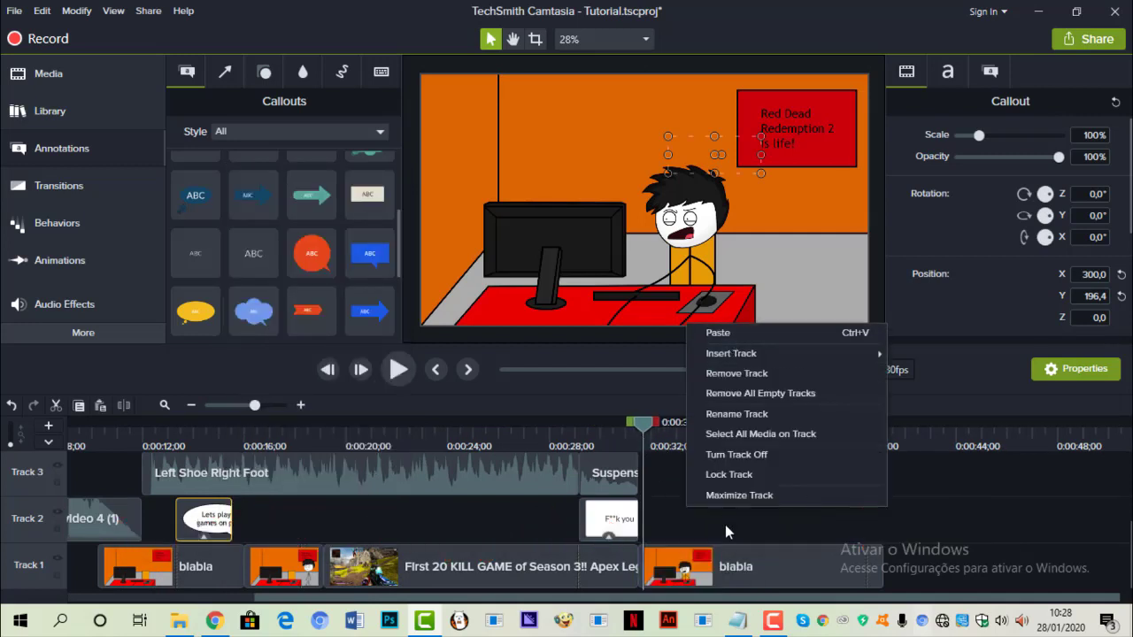
key("ctrl+v")
left_click_drag(763, 530, 659, 527)
left_click_drag(747, 170, 640, 169)
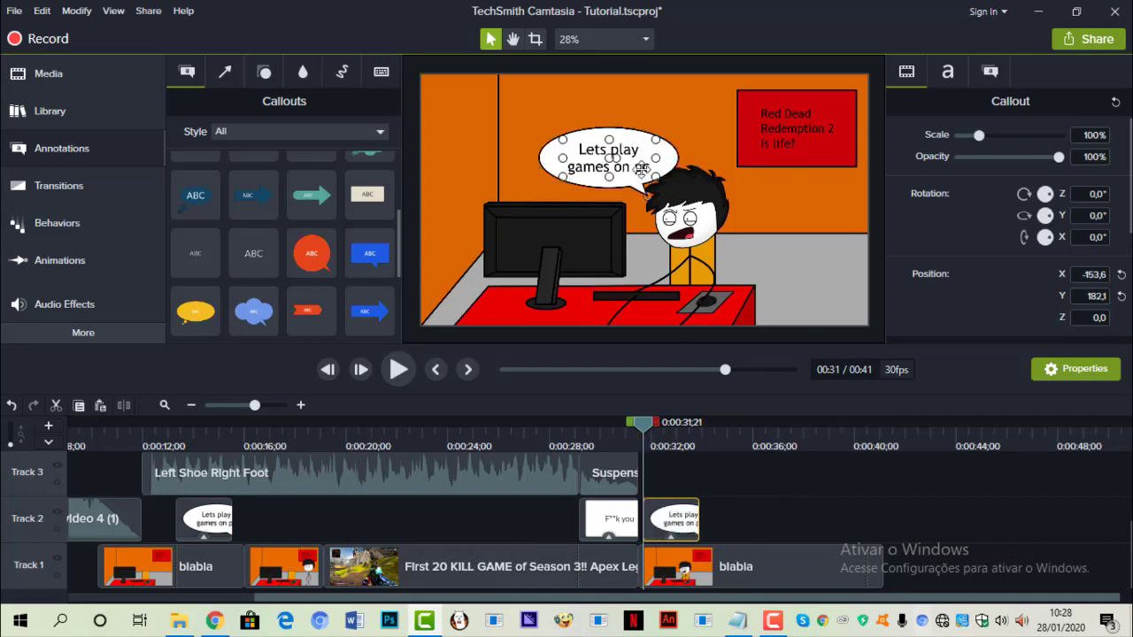
- Change the copied speech bubble's text to "What a virus!"
double_click(640, 168)
type("What")
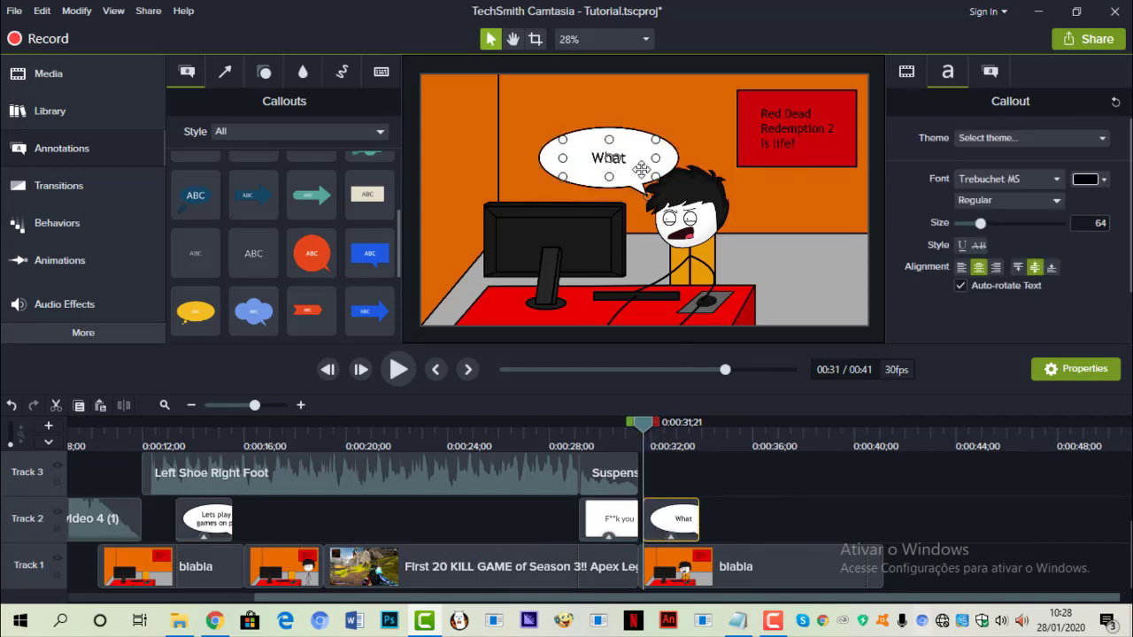
type(" a vir")
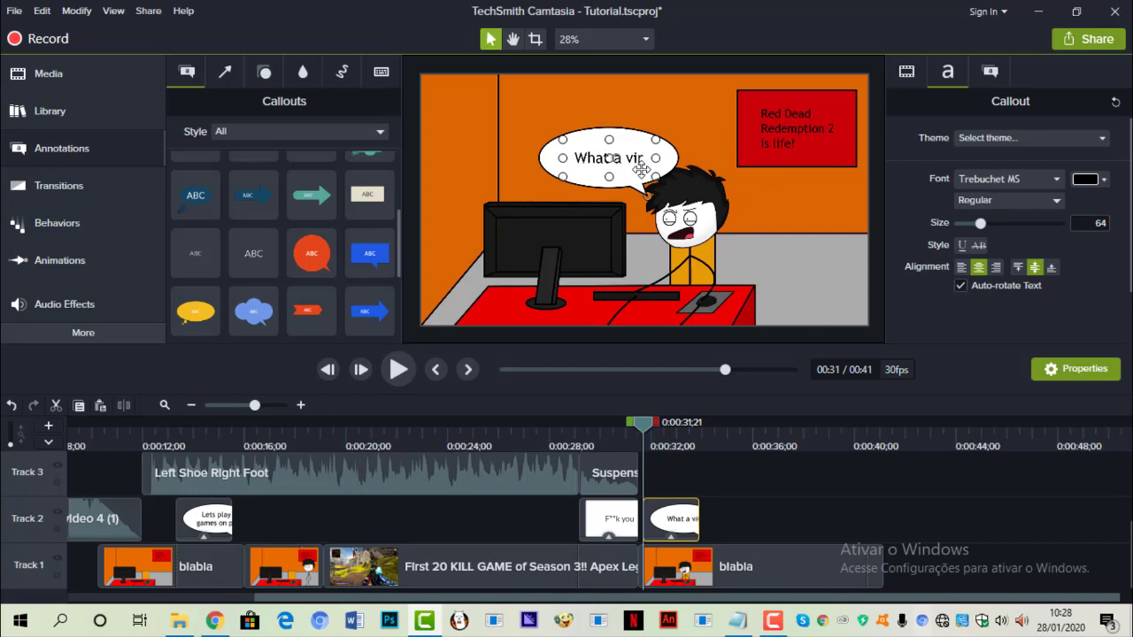
type("us!")
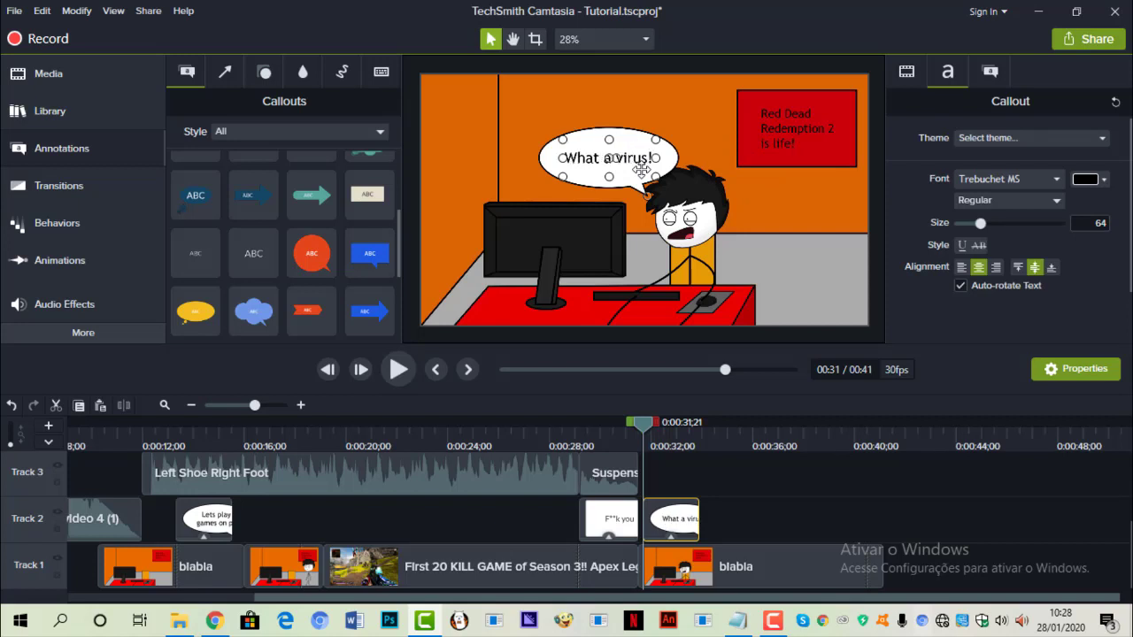
- Preview the copied speech bubble and shorten it to end at 0:00:33;23
left_click(398, 366)
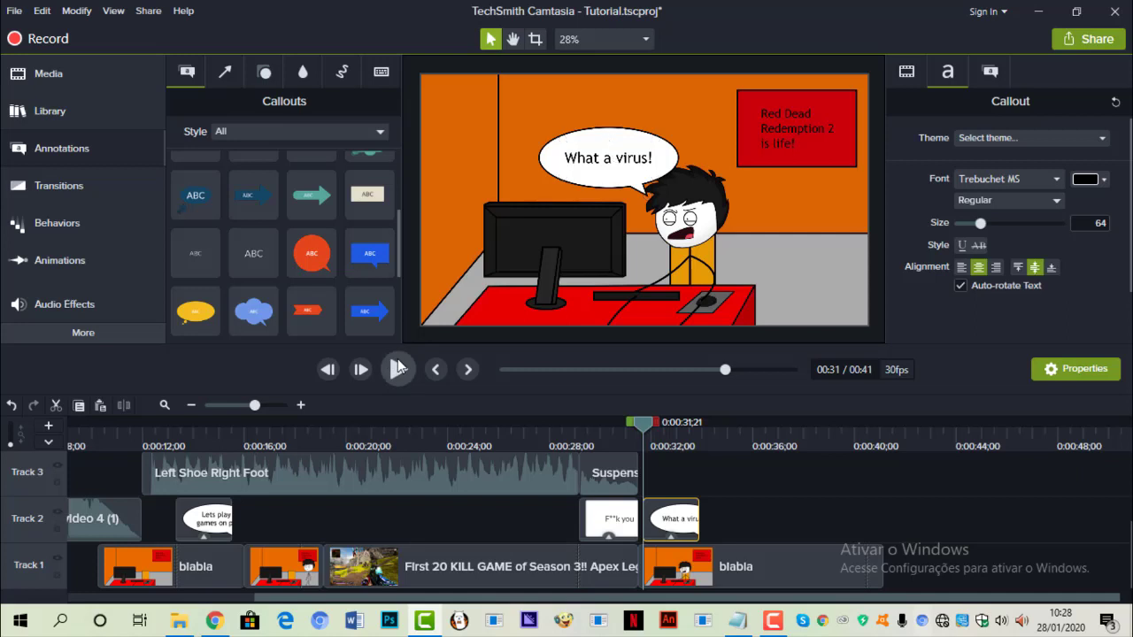
left_click(398, 369)
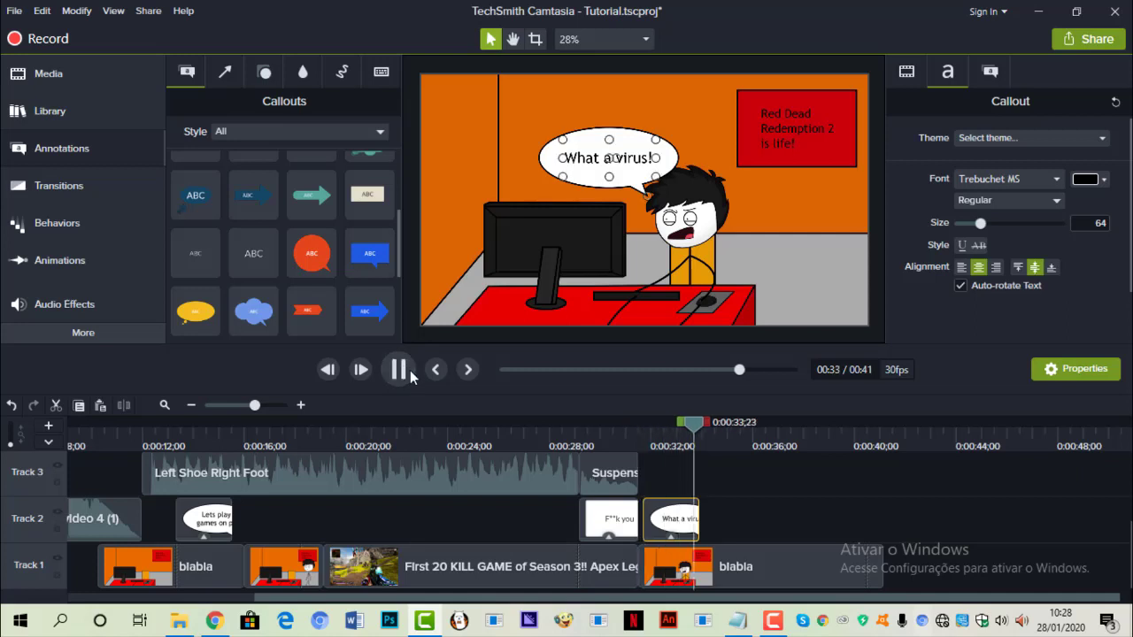
left_click(410, 370)
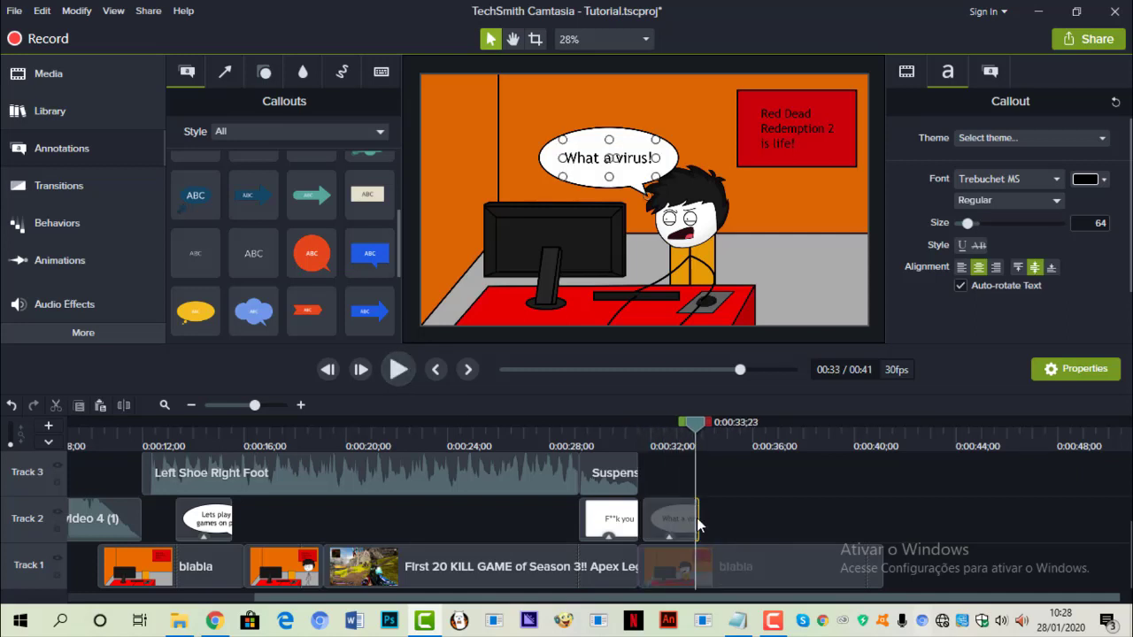
left_click(704, 478)
left_click(643, 432)
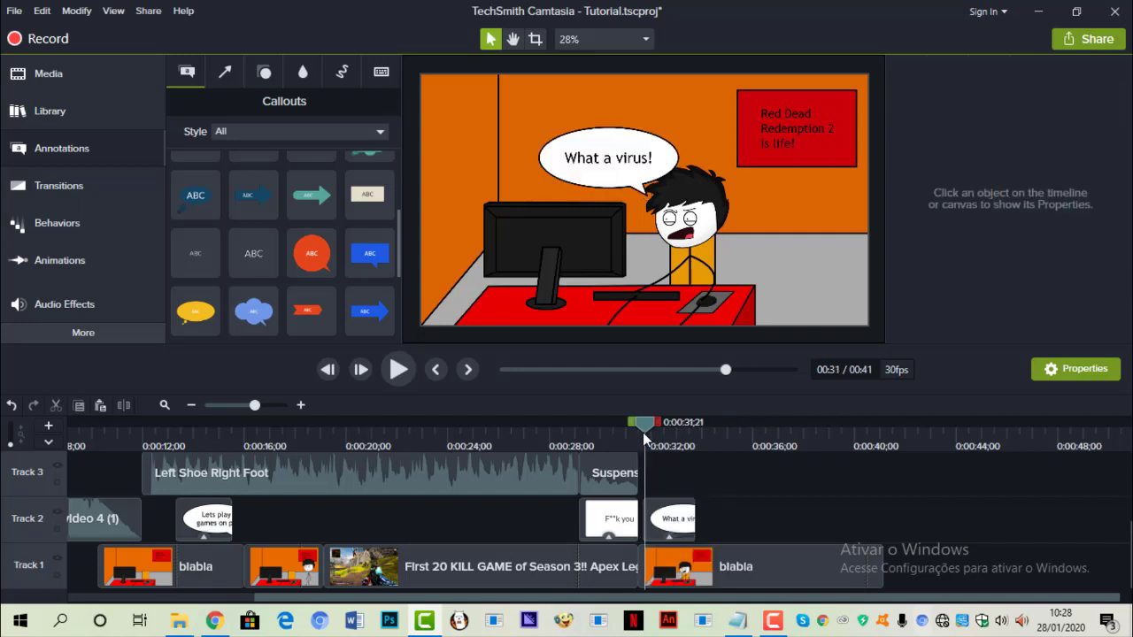
left_click(406, 377)
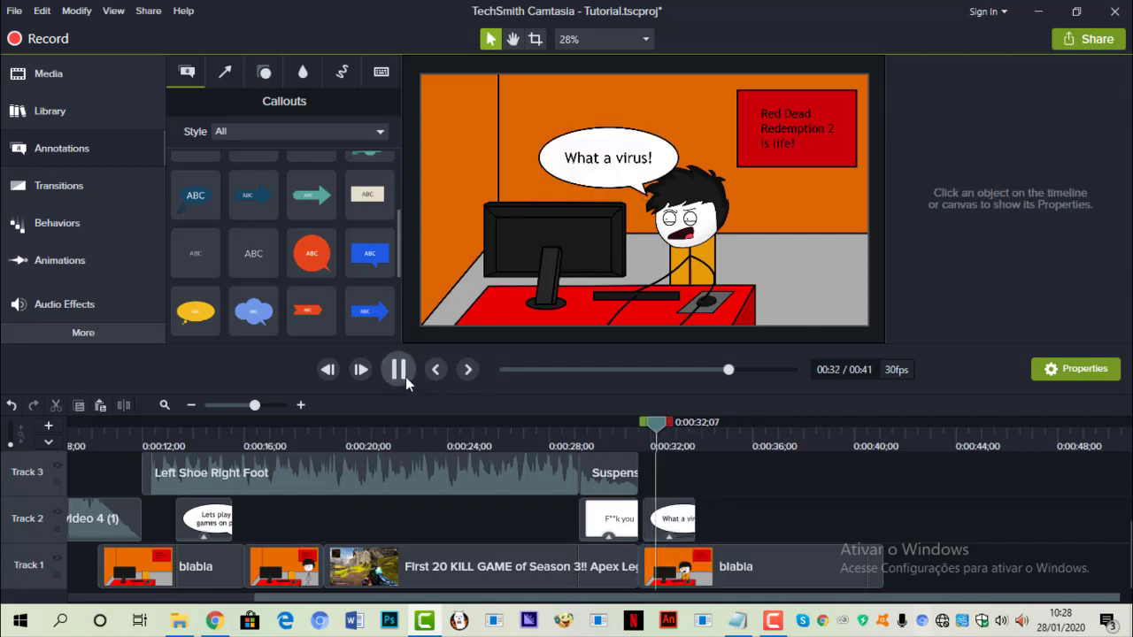
left_click(685, 521)
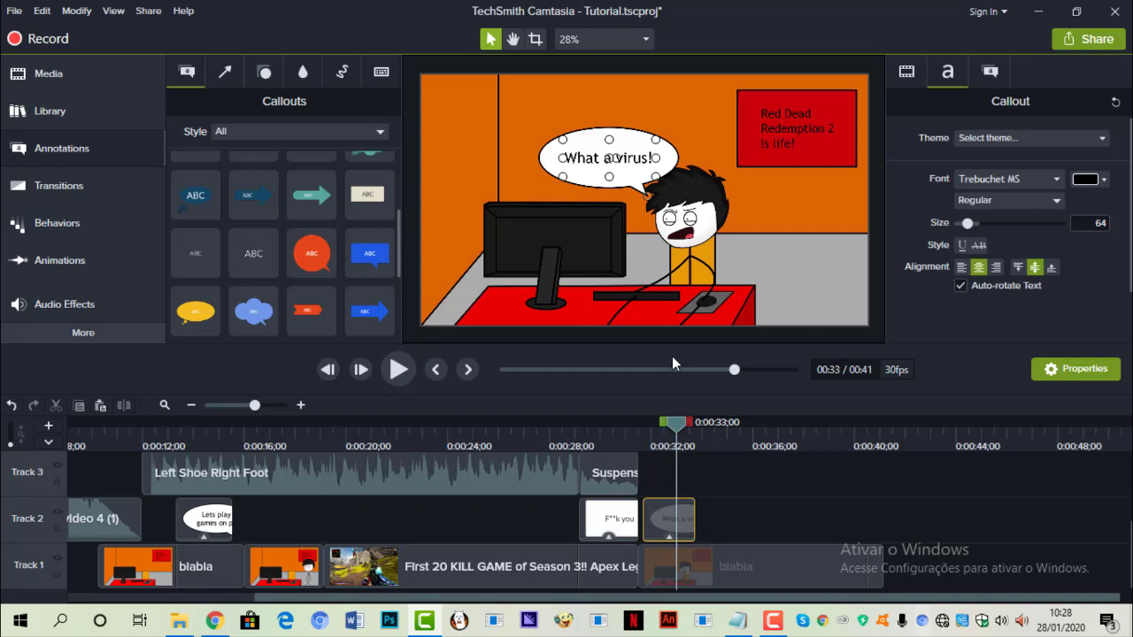
- Replace the copied speech bubble's text with "WTF"
double_click(639, 169)
type("Why")
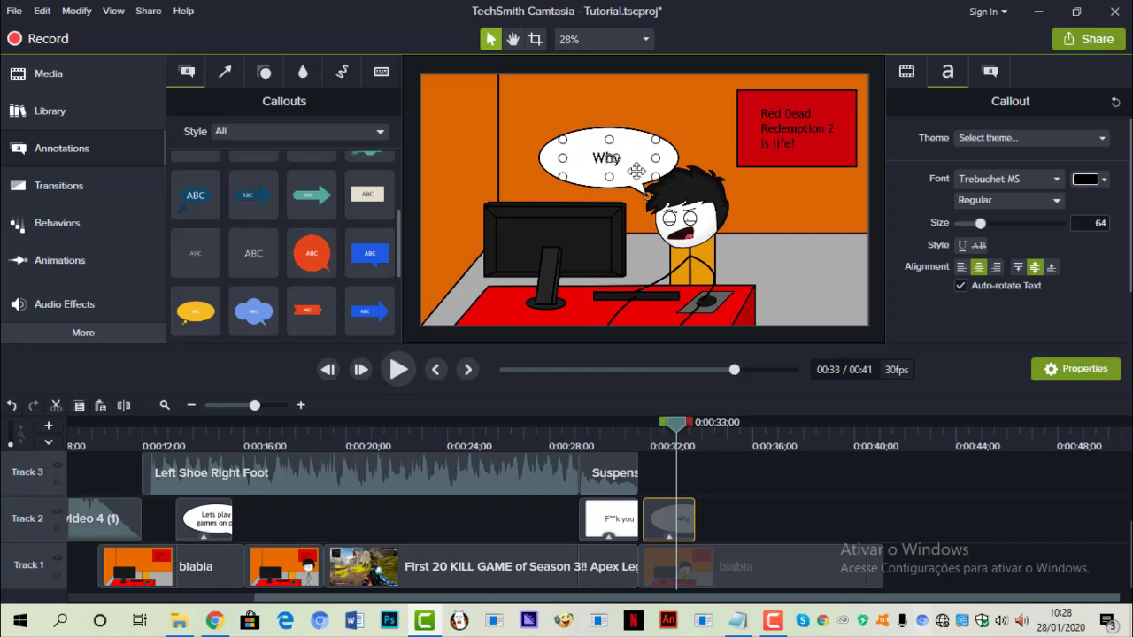
key("BackSpace")
key("BackSpace")
key("BackSpace")
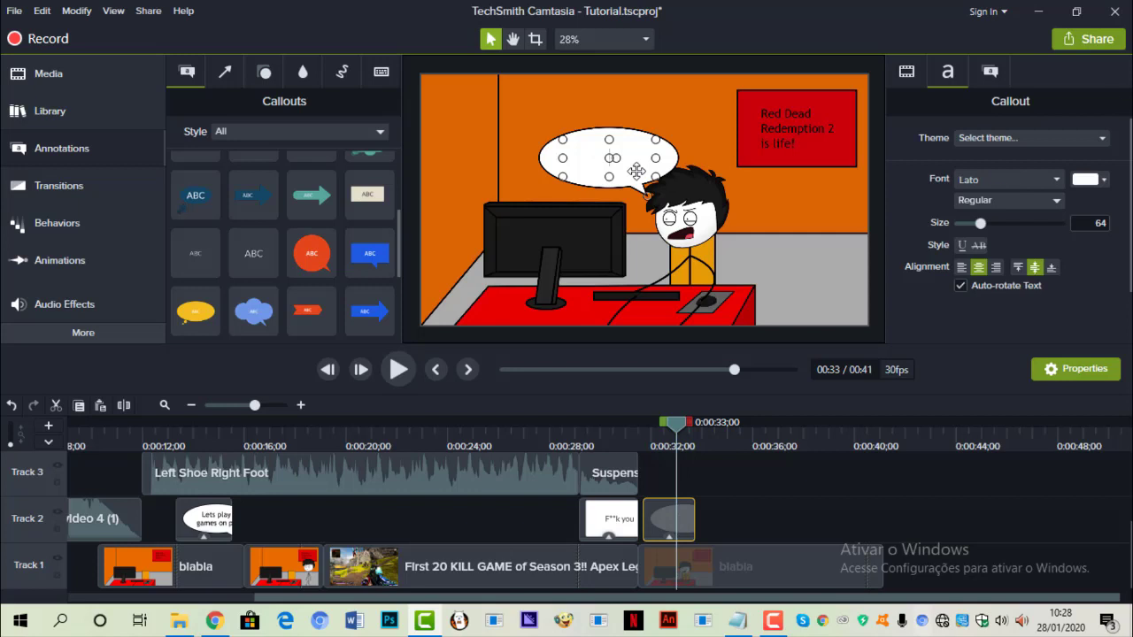
type("What")
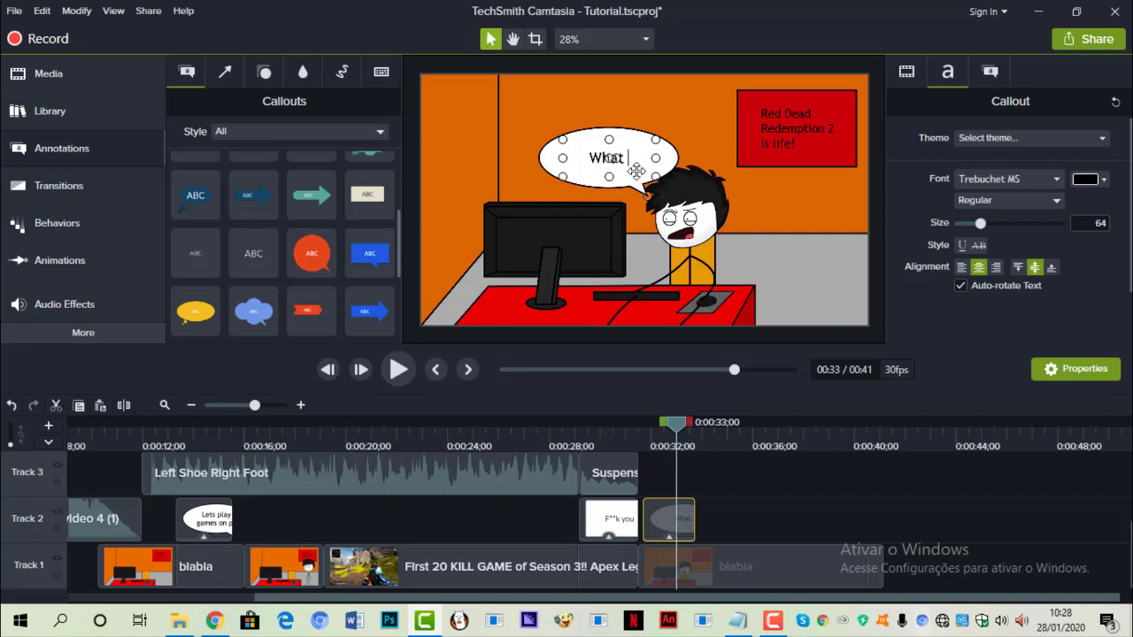
key("BackSpace")
key("BackSpace")
key("BackSpace")
type("TF")
- Place the Vine Gun Shot sound effect on Track 3 directly after the Suspense sound and end the blabla clip at 0:00:34;11
left_click(639, 441)
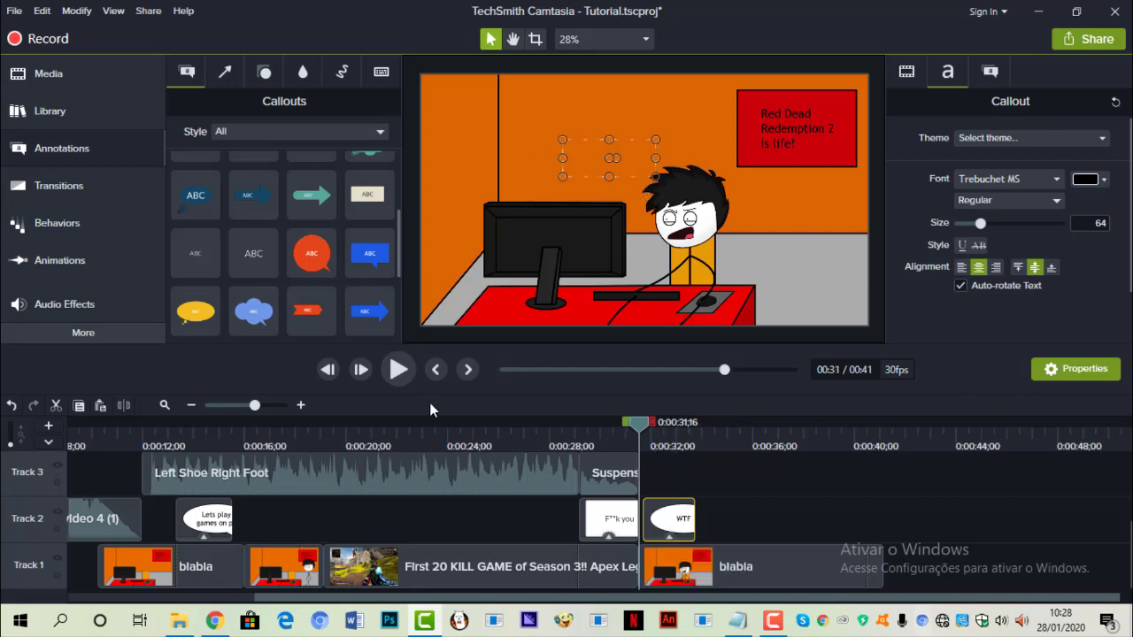
left_click(397, 370)
left_click(653, 472)
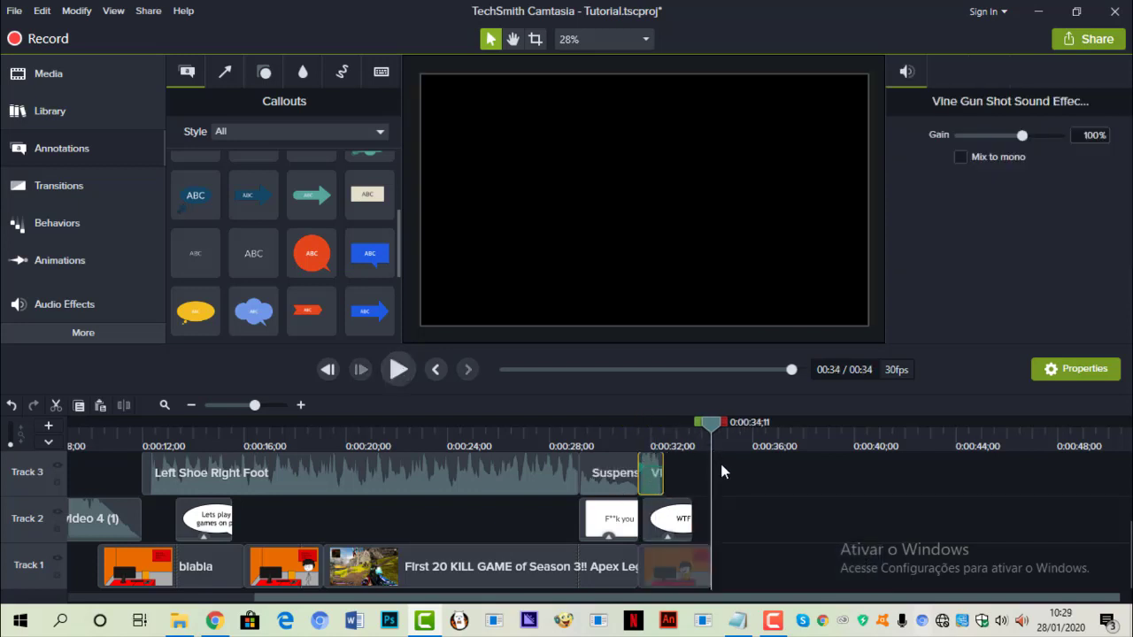
left_click(915, 532)
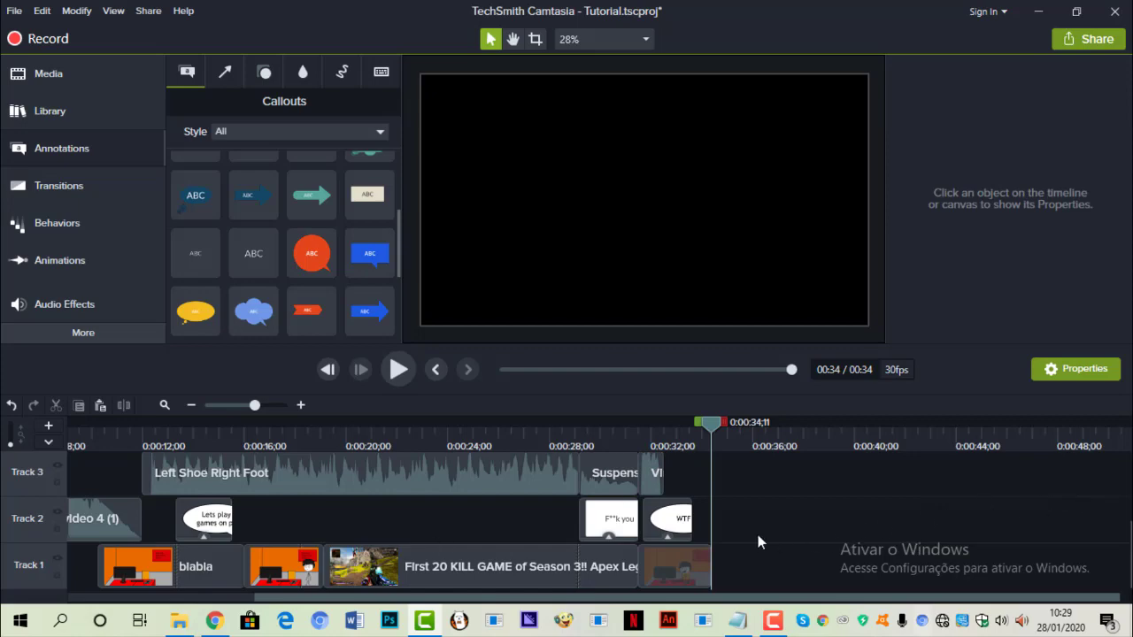
- Save the project and produce the video as a local file named Tutoriale in C:\YT Videos
key("ctrl+s")
left_click(1087, 39)
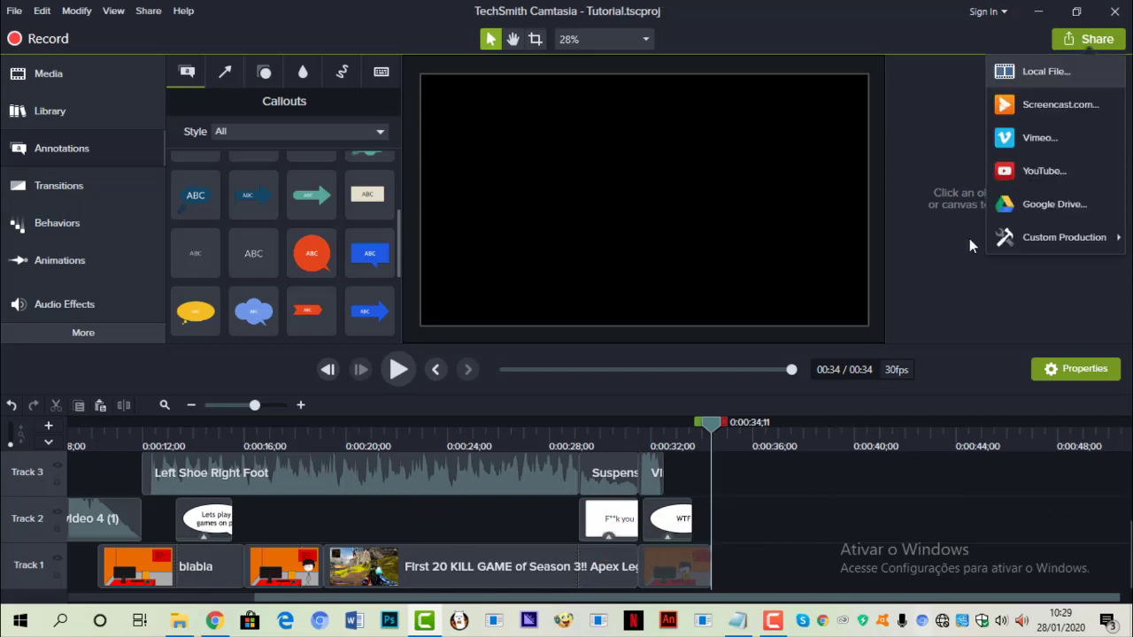
left_click(1066, 72)
left_click(620, 159)
left_click(576, 394)
left_click(688, 535)
left_click(689, 536)
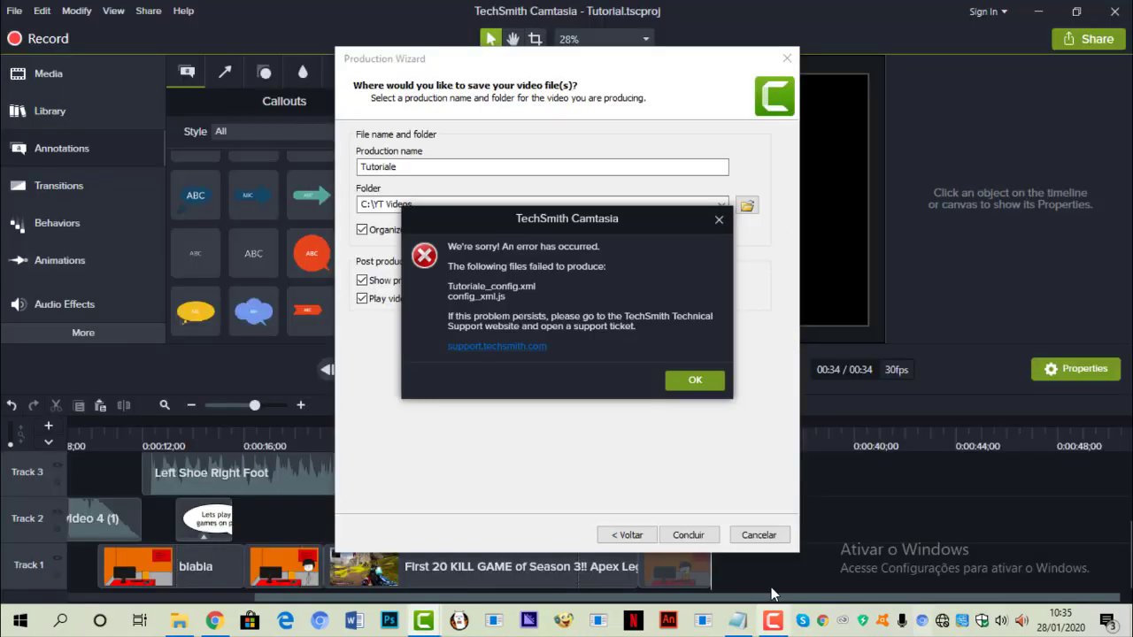
- Search the YT Videos folder on drive C for "tutor" in the file explorer and select the Tutoriale folder
left_click(178, 620)
left_click(480, 474)
scroll(693, 439, "down", 3)
double_click(685, 428)
scroll(680, 360, "down", 5)
left_click(938, 257)
type("tutor")
left_click(682, 298)
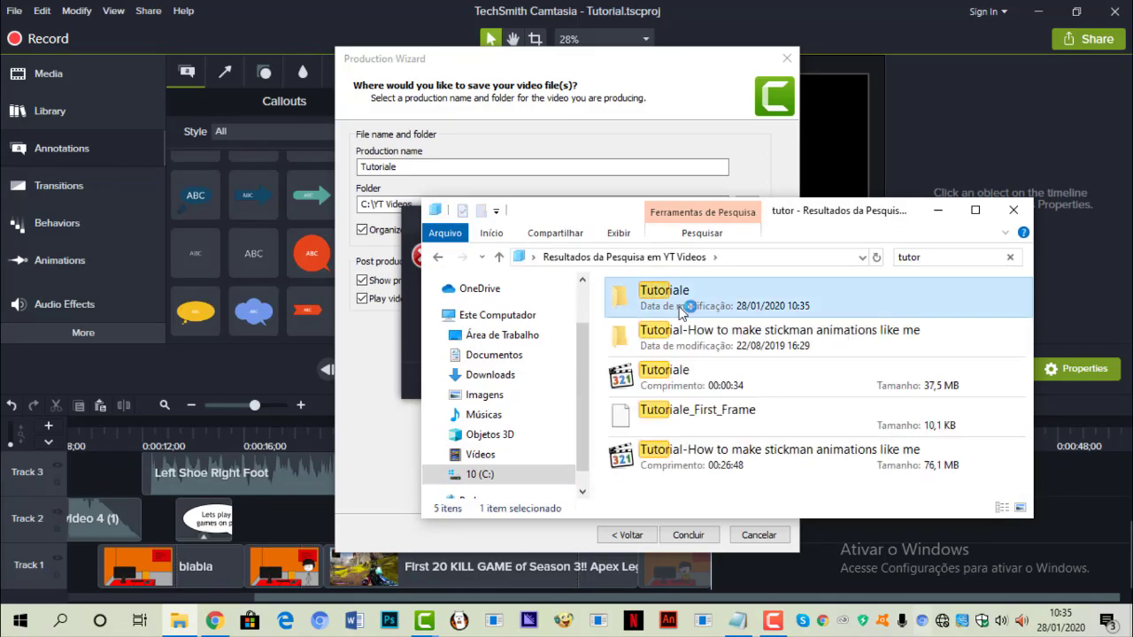